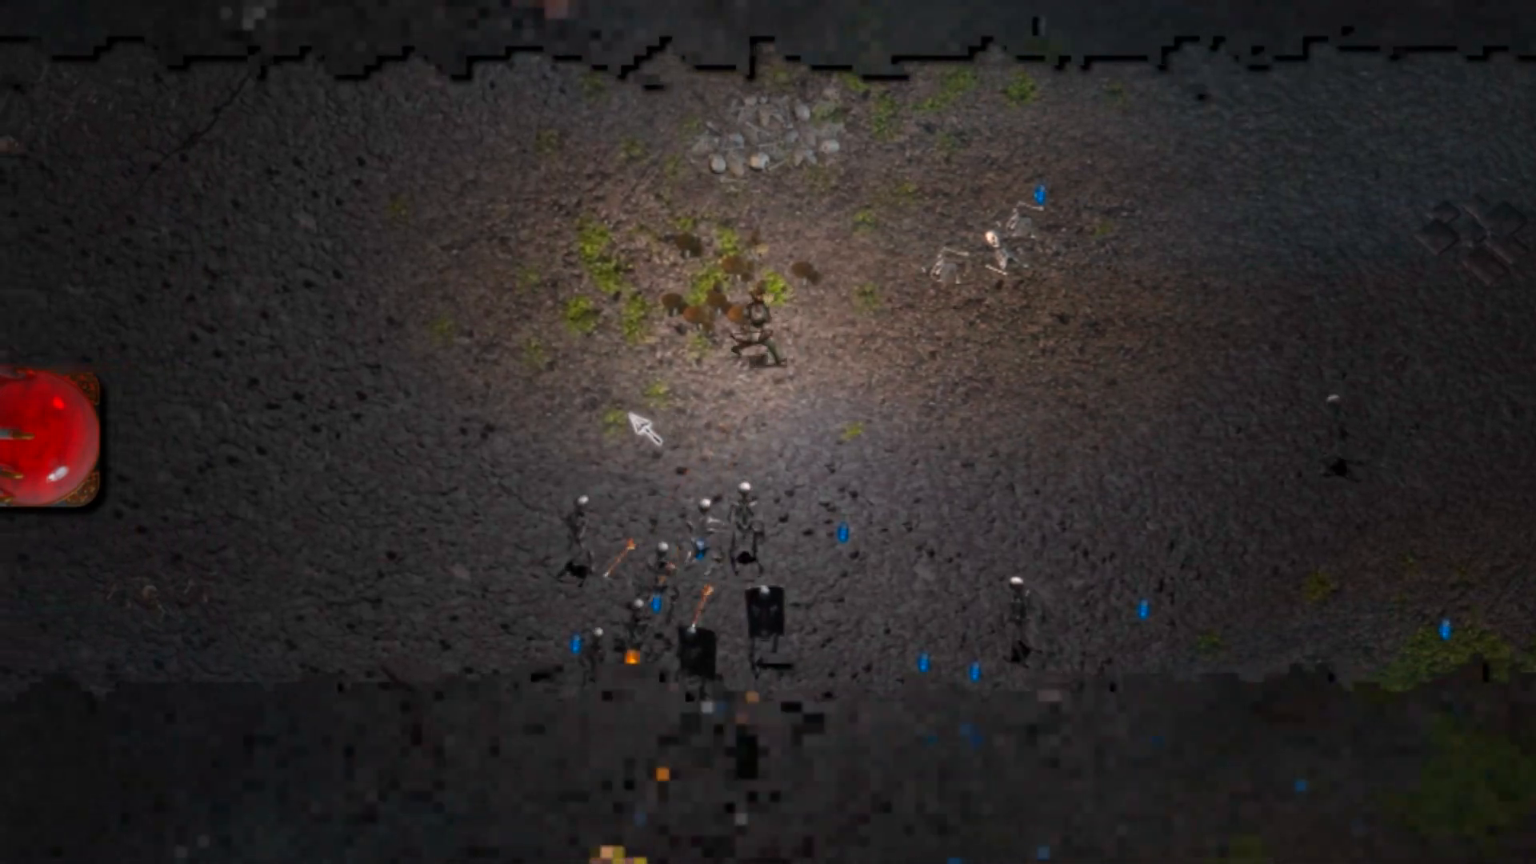
{"action": "key", "text": "i"}
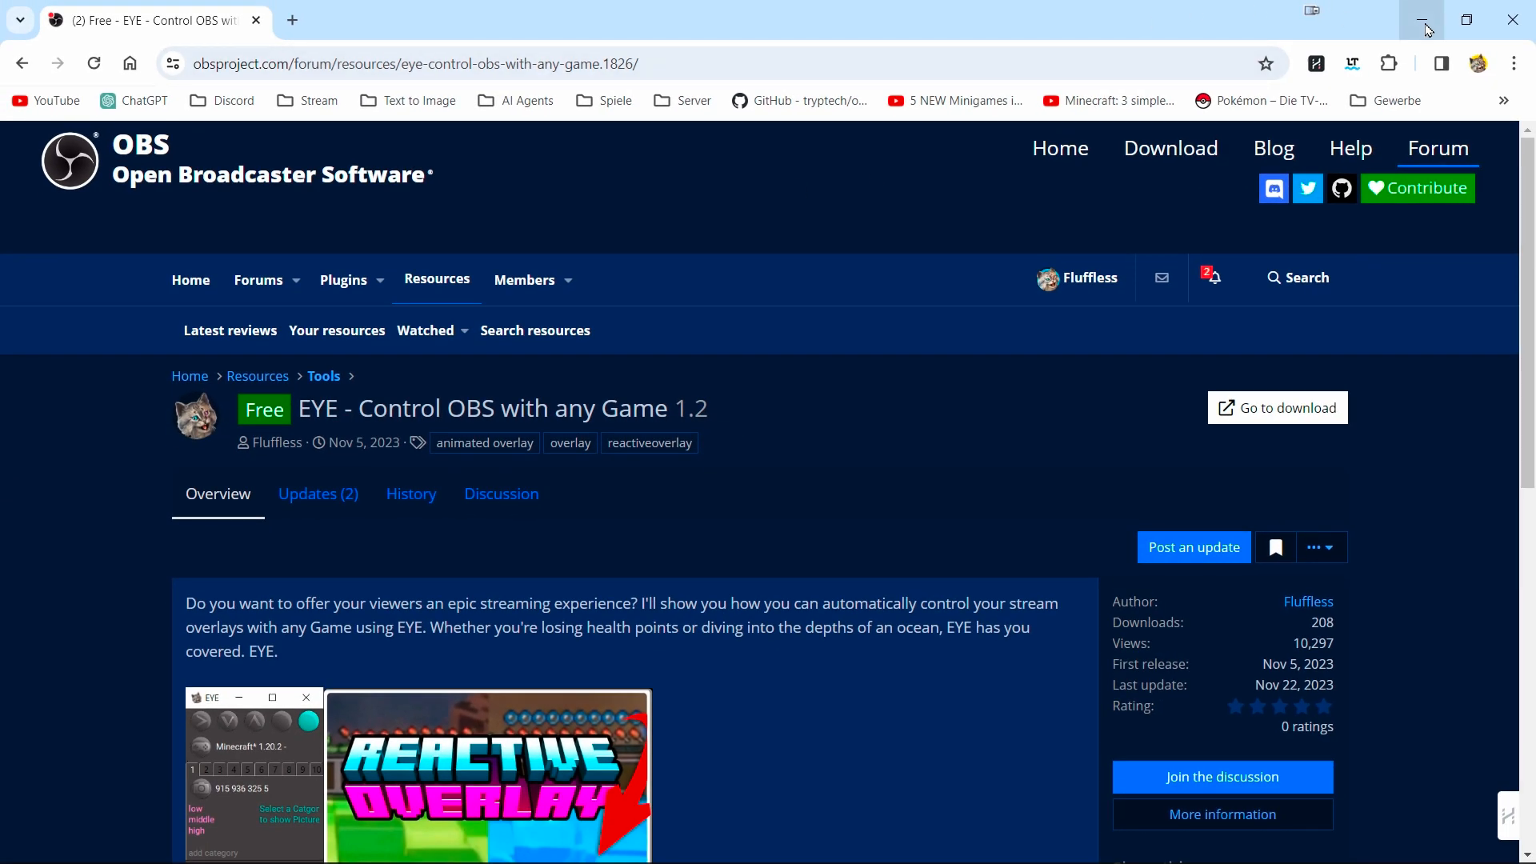
{"action": "left_click", "coordinate": [1428, 29]}
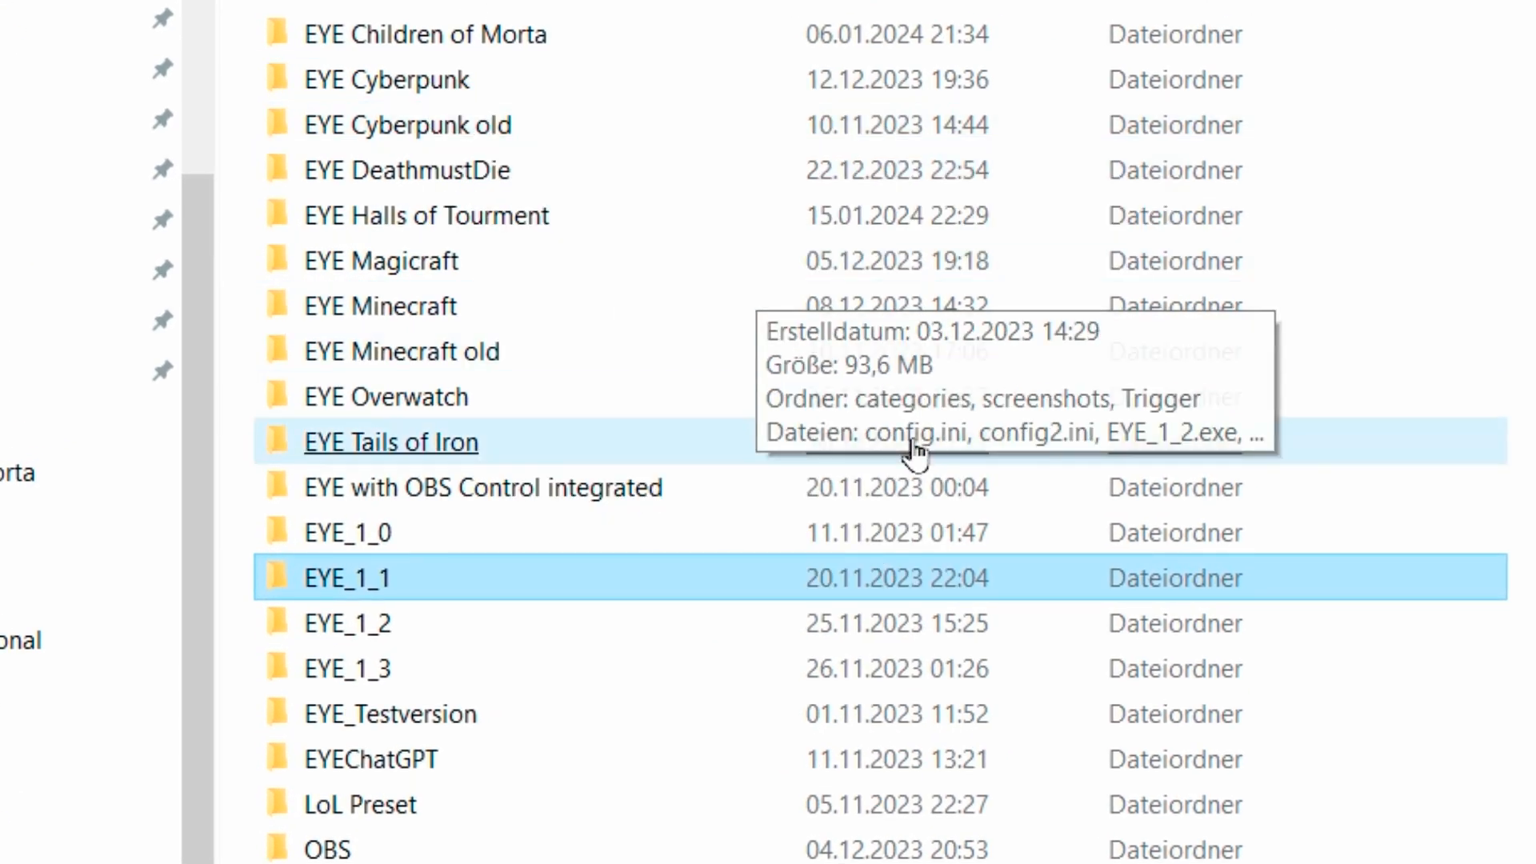
Open the EYE Halls of Tourment folder among the EYE project folders.
{"action": "left_click", "coordinate": [560, 532]}
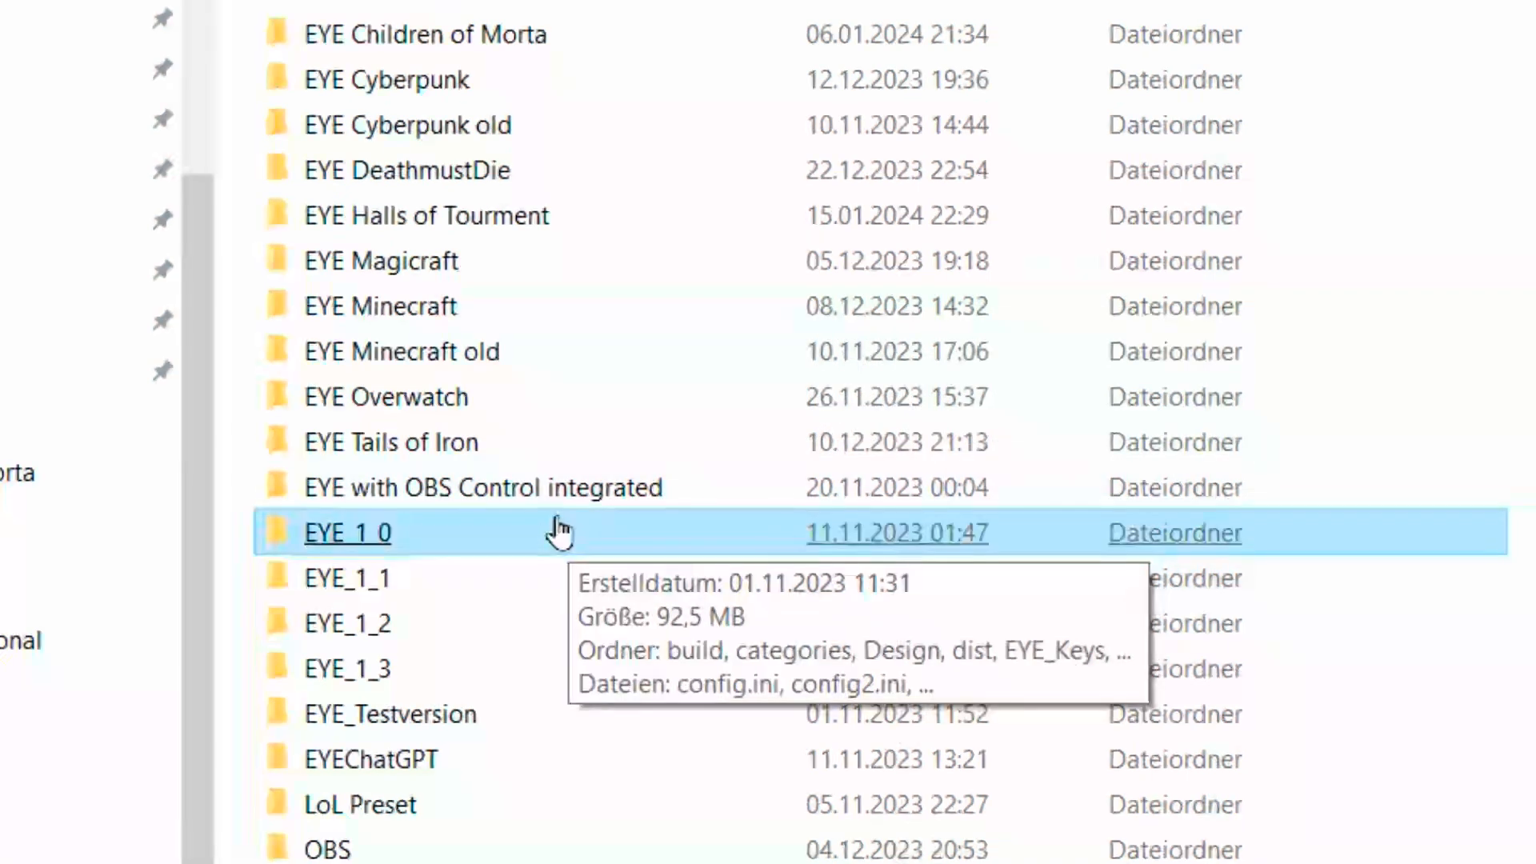
{"action": "left_click", "coordinate": [546, 503]}
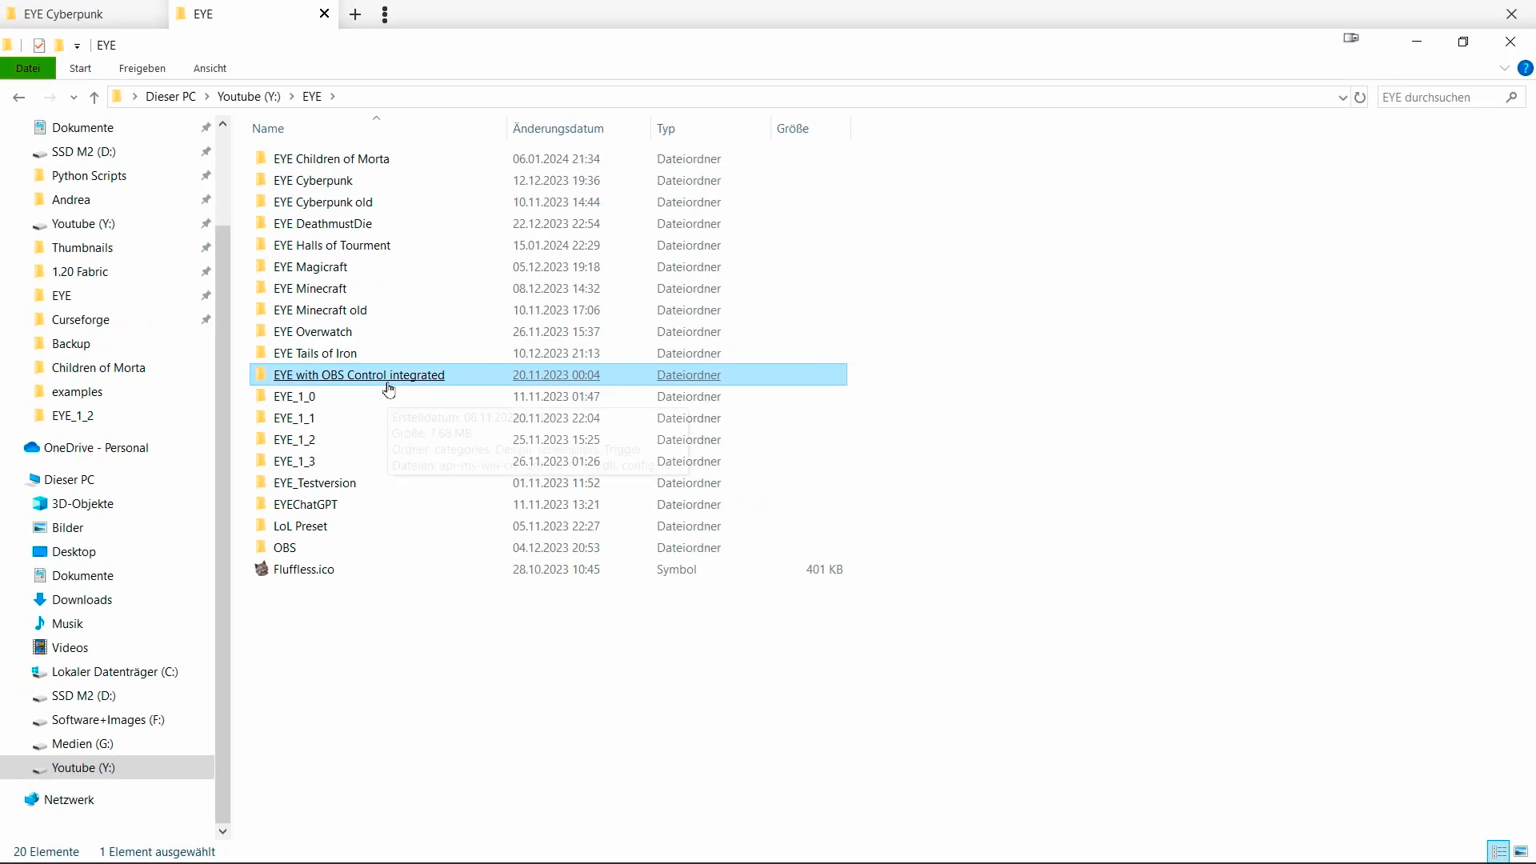
{"action": "left_click", "coordinate": [597, 218]}
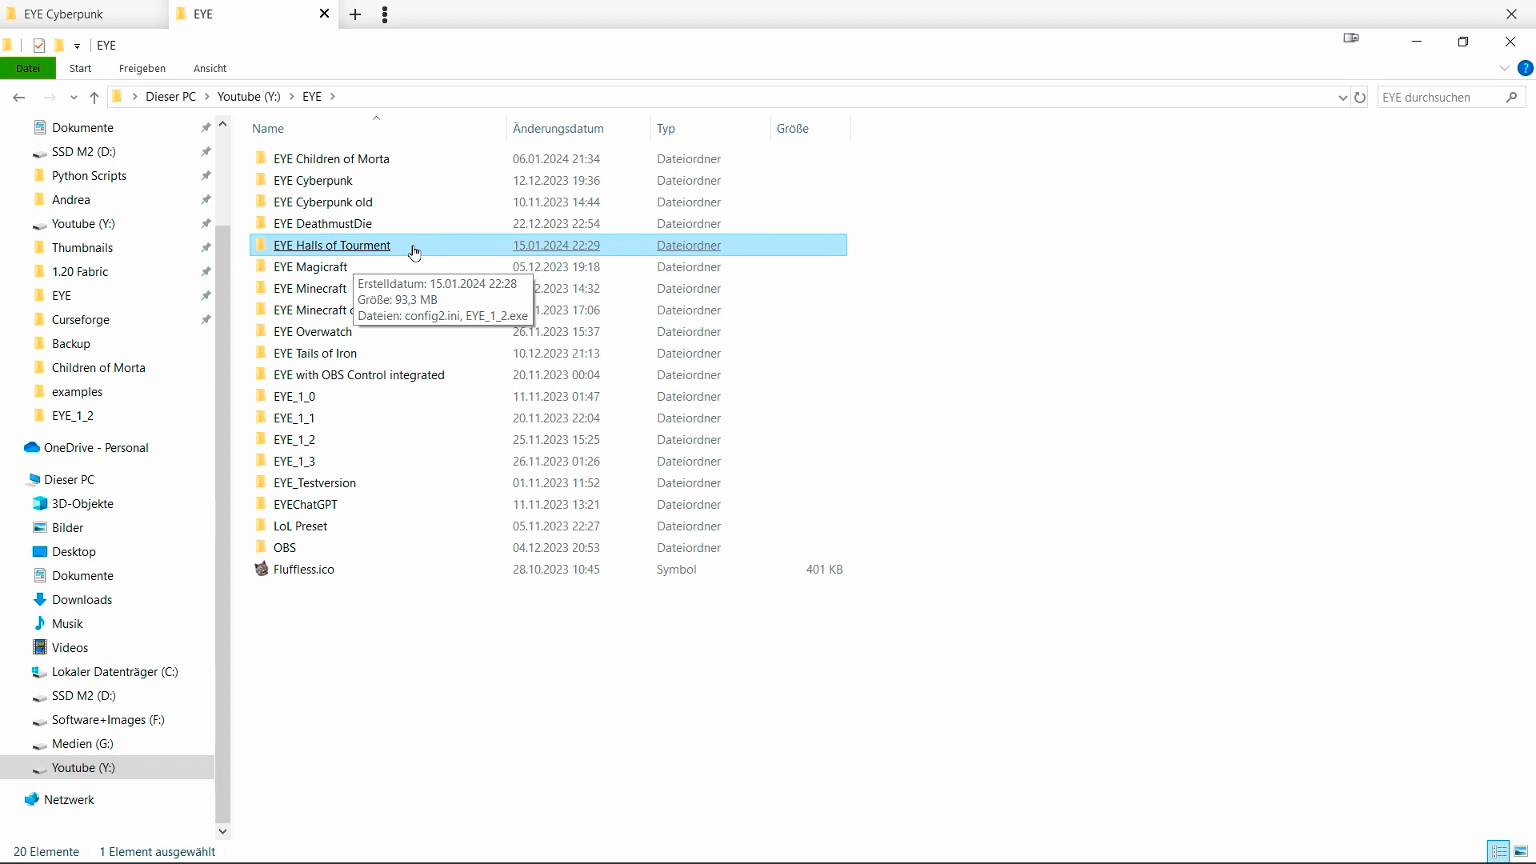
{"action": "double_click", "coordinate": [413, 248]}
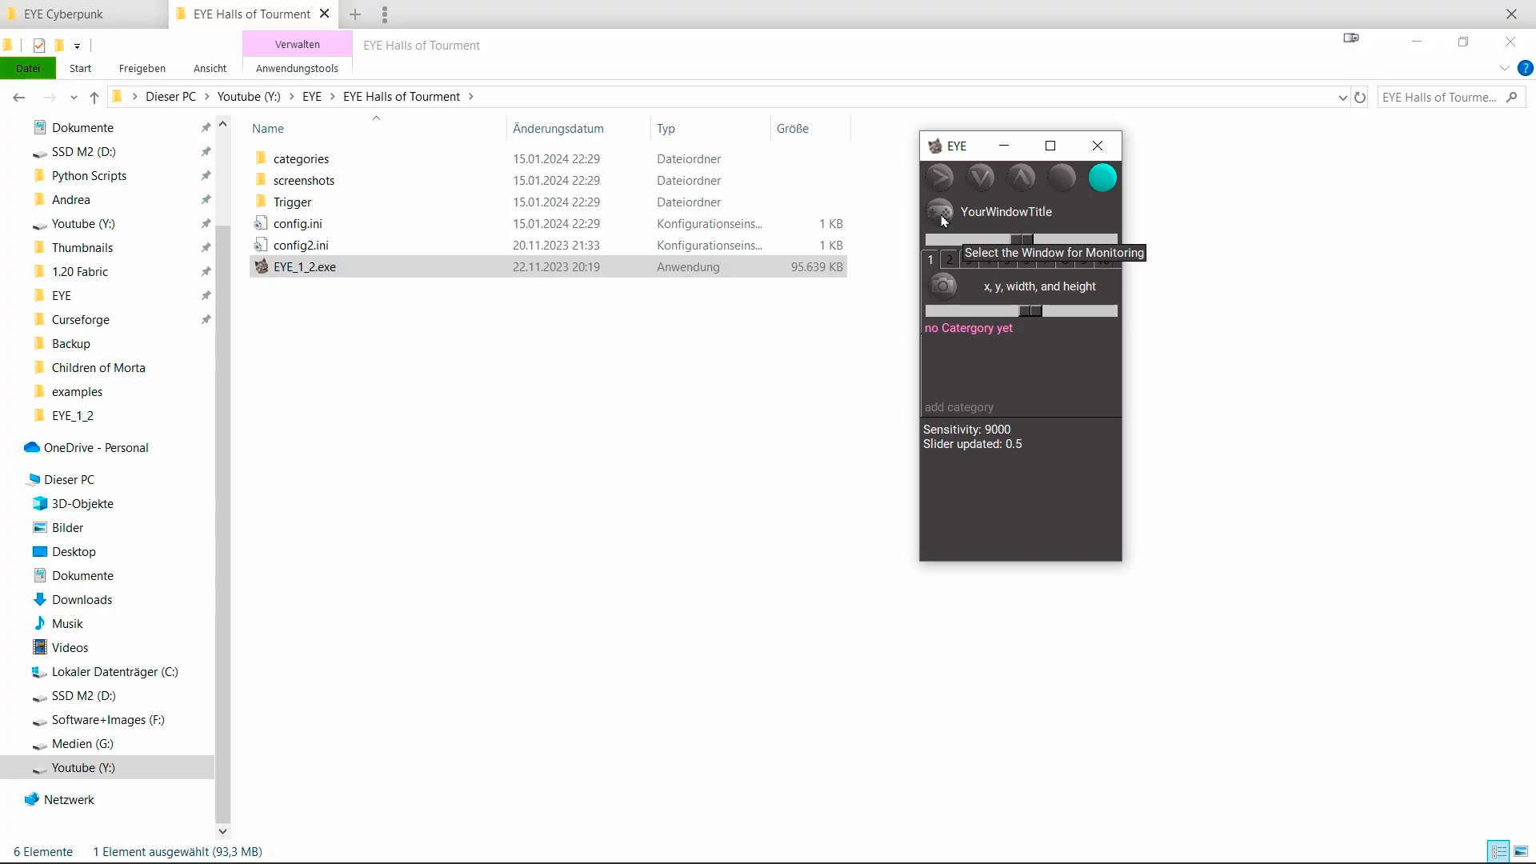
Select the Halls of Torment (DEBUG) window as the game window to monitor.
{"action": "left_click", "coordinate": [941, 214]}
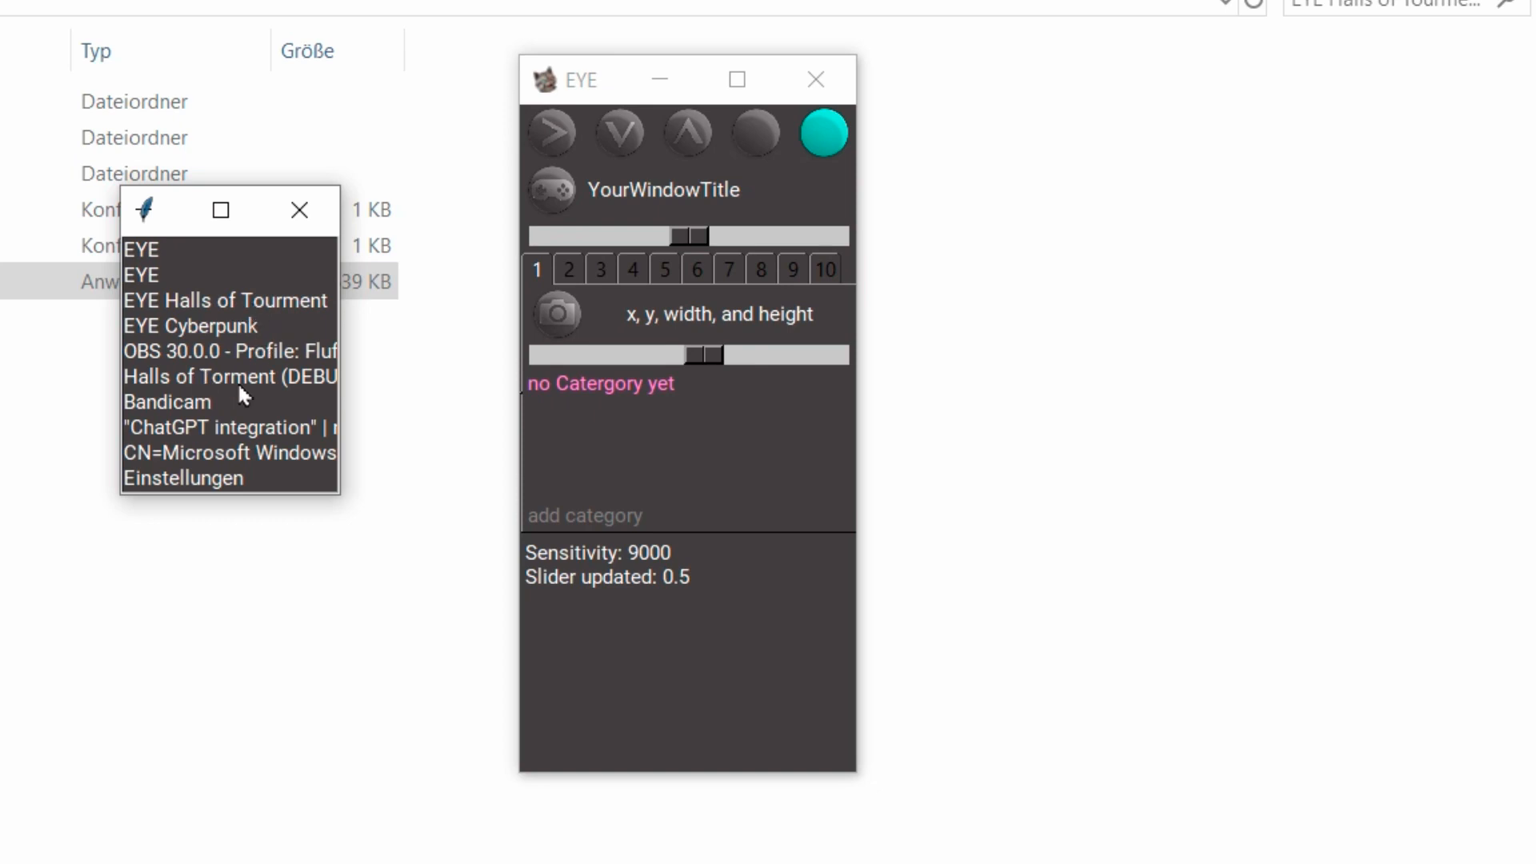
{"action": "left_click", "coordinate": [266, 374]}
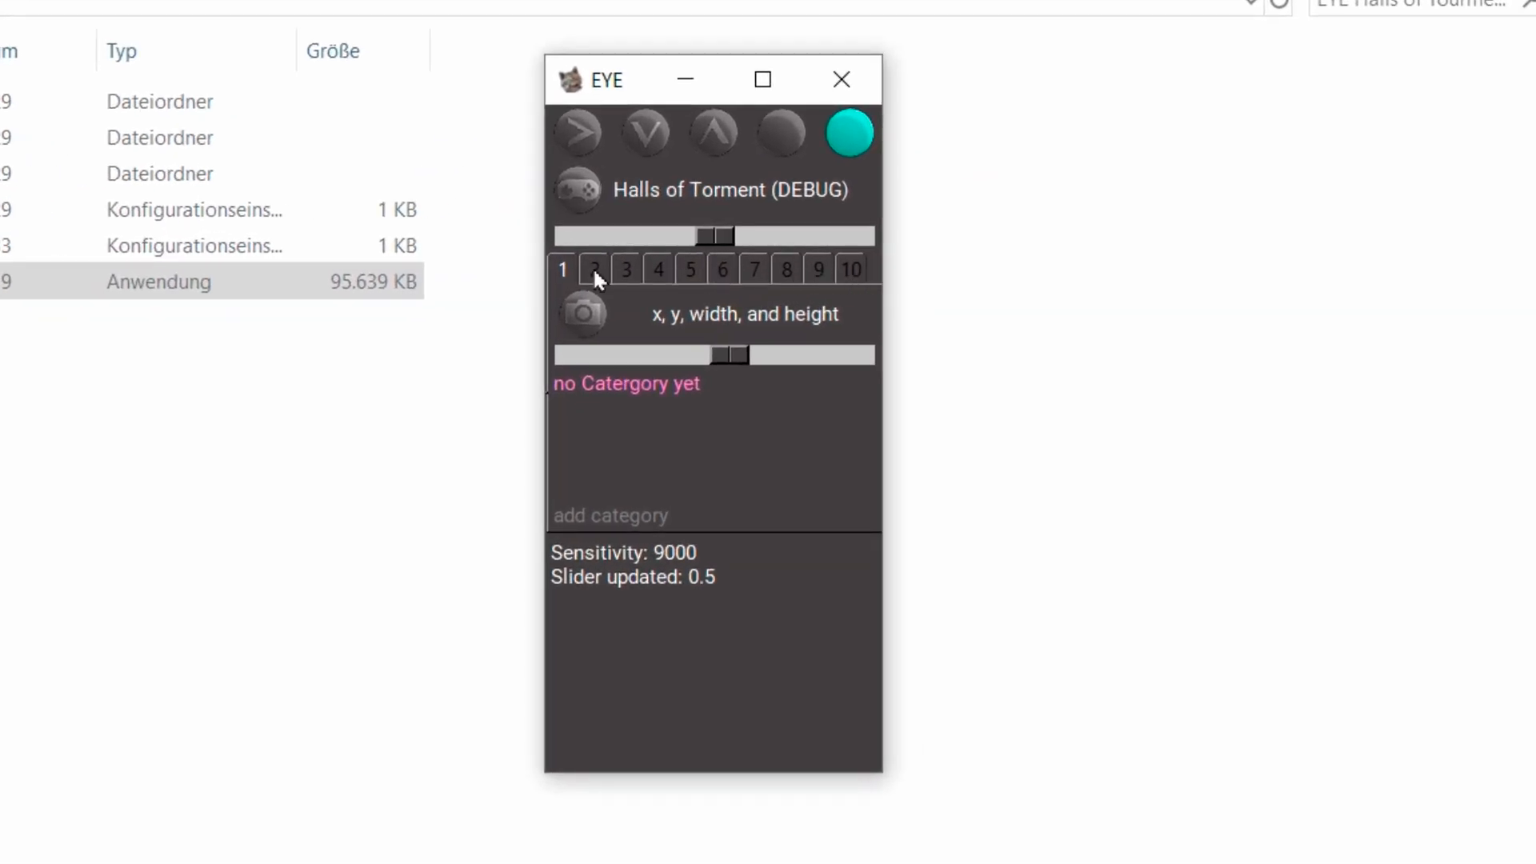
Step through trigger slots 2 to 10 and return to slot 1.
{"action": "left_click", "coordinate": [593, 271]}
{"action": "left_click", "coordinate": [625, 270]}
{"action": "left_click", "coordinate": [658, 269]}
{"action": "left_click", "coordinate": [689, 270]}
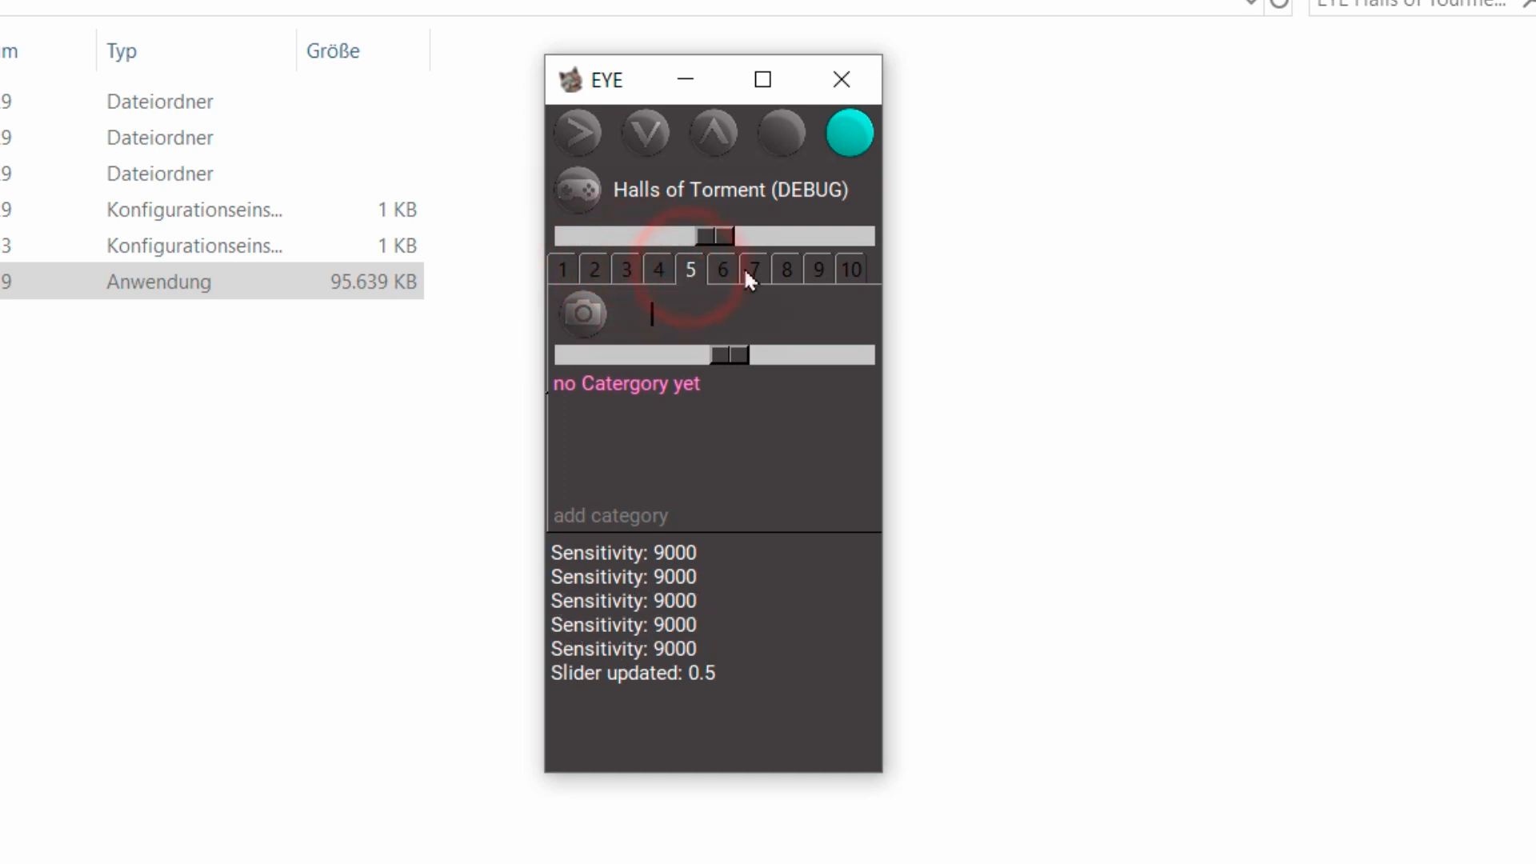
{"action": "left_click", "coordinate": [723, 271]}
{"action": "left_click", "coordinate": [755, 270]}
{"action": "left_click", "coordinate": [786, 270]}
{"action": "left_click", "coordinate": [818, 271]}
{"action": "left_click", "coordinate": [850, 270]}
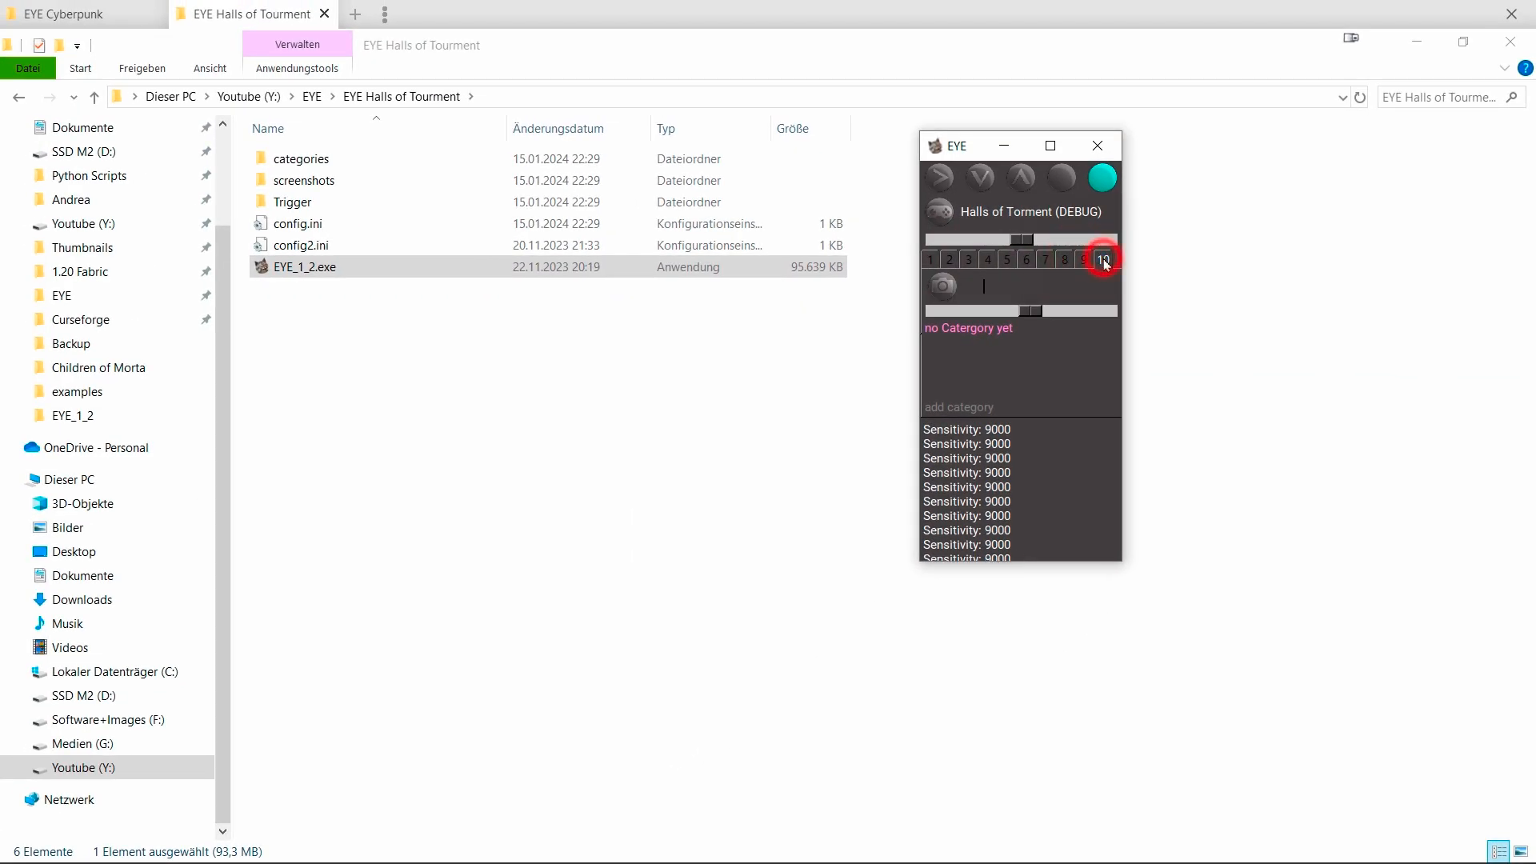
{"action": "left_click", "coordinate": [930, 259]}
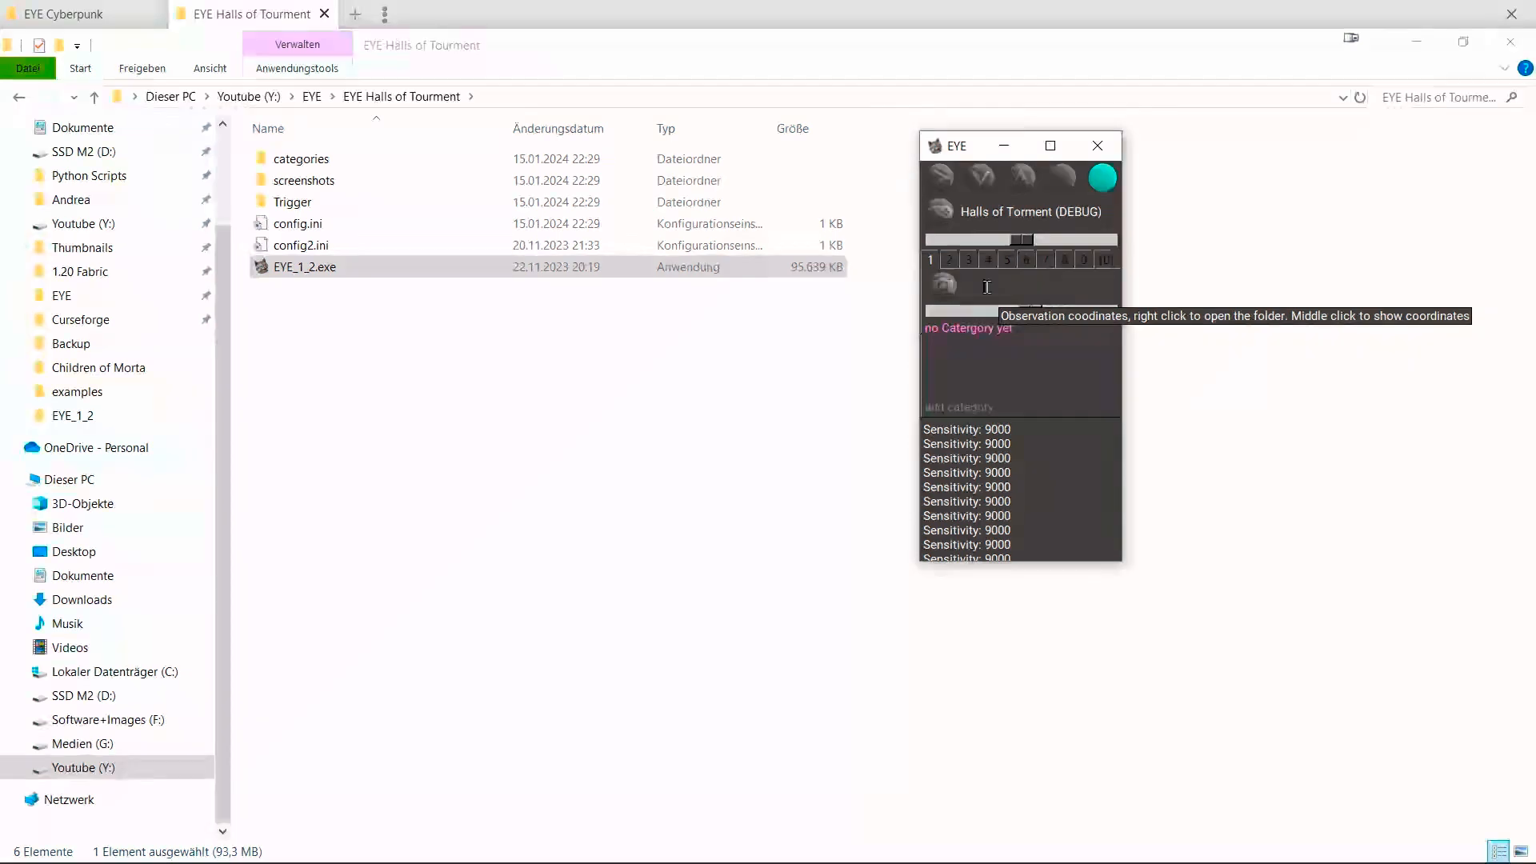
Capture the mouse coordinates as the observation region, setting it to 704 19 50 50.
{"action": "middle_click", "coordinate": [986, 286]}
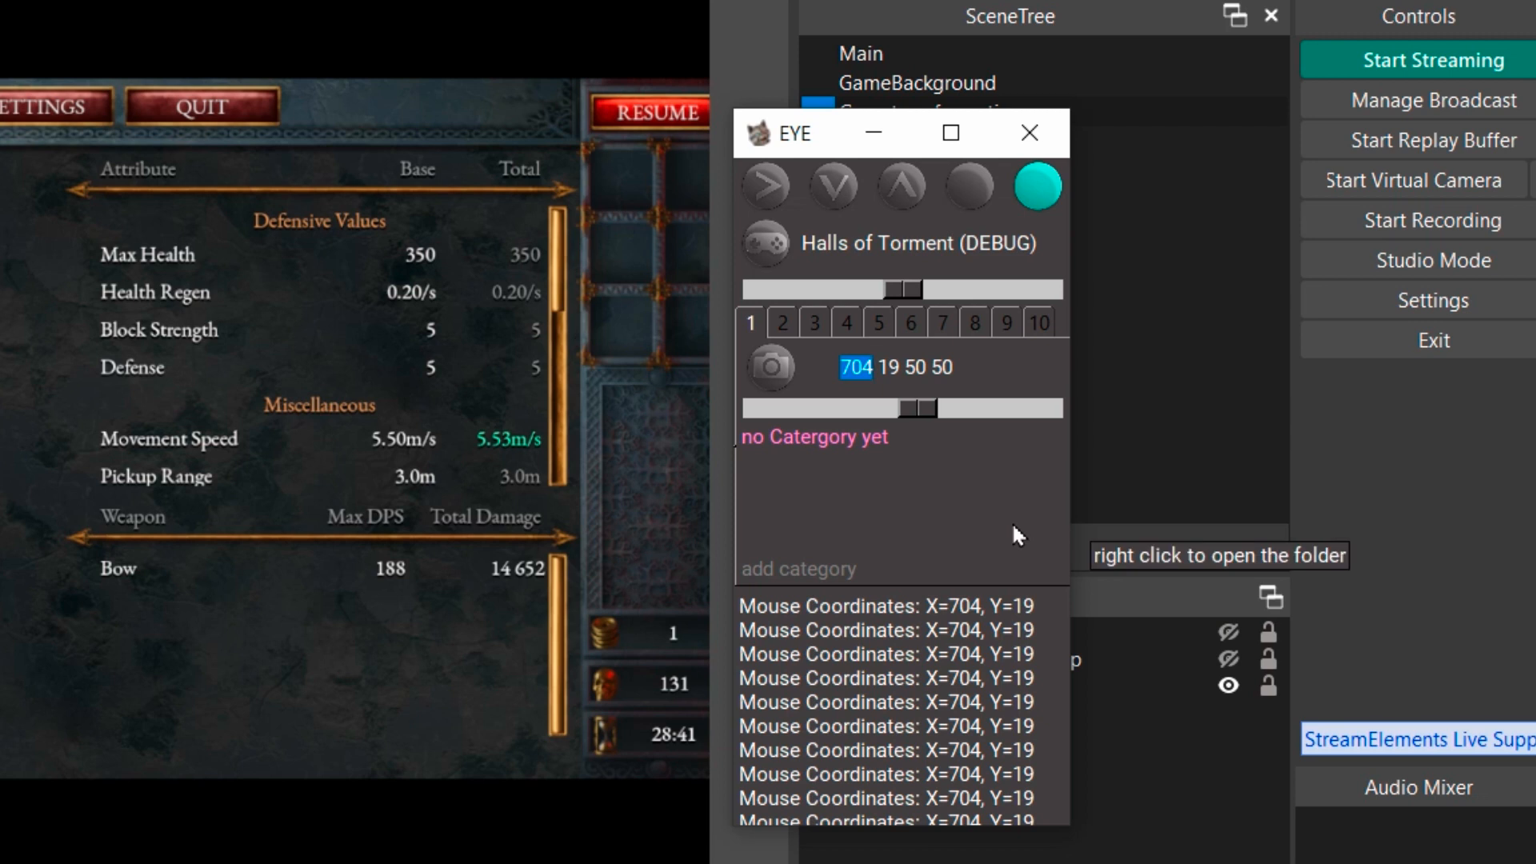
{"action": "double_click", "coordinate": [889, 367]}
{"action": "key", "text": "Tab"}
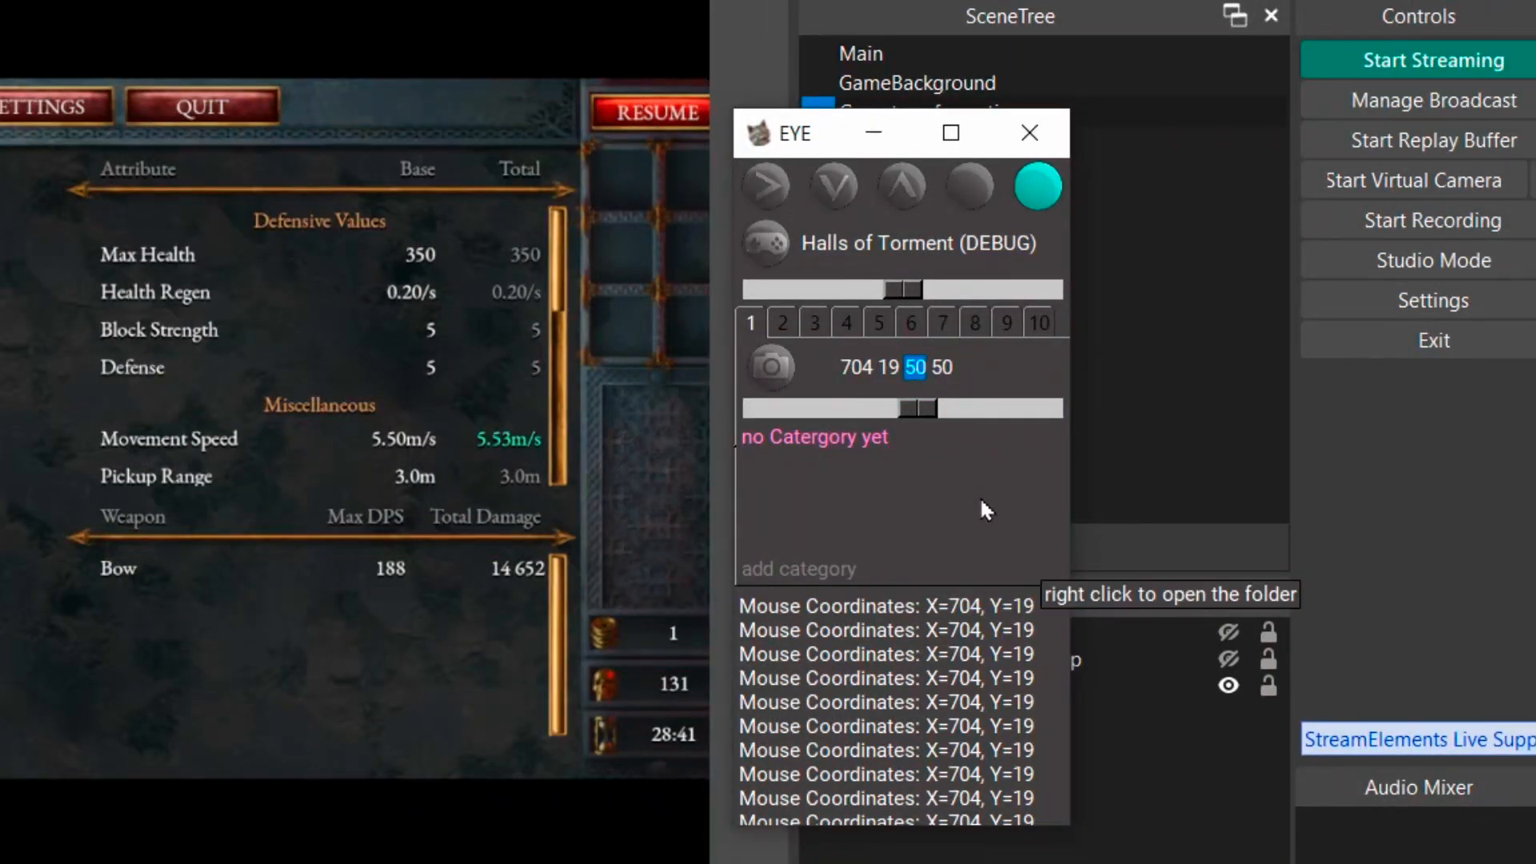
{"action": "key", "text": "Tab"}
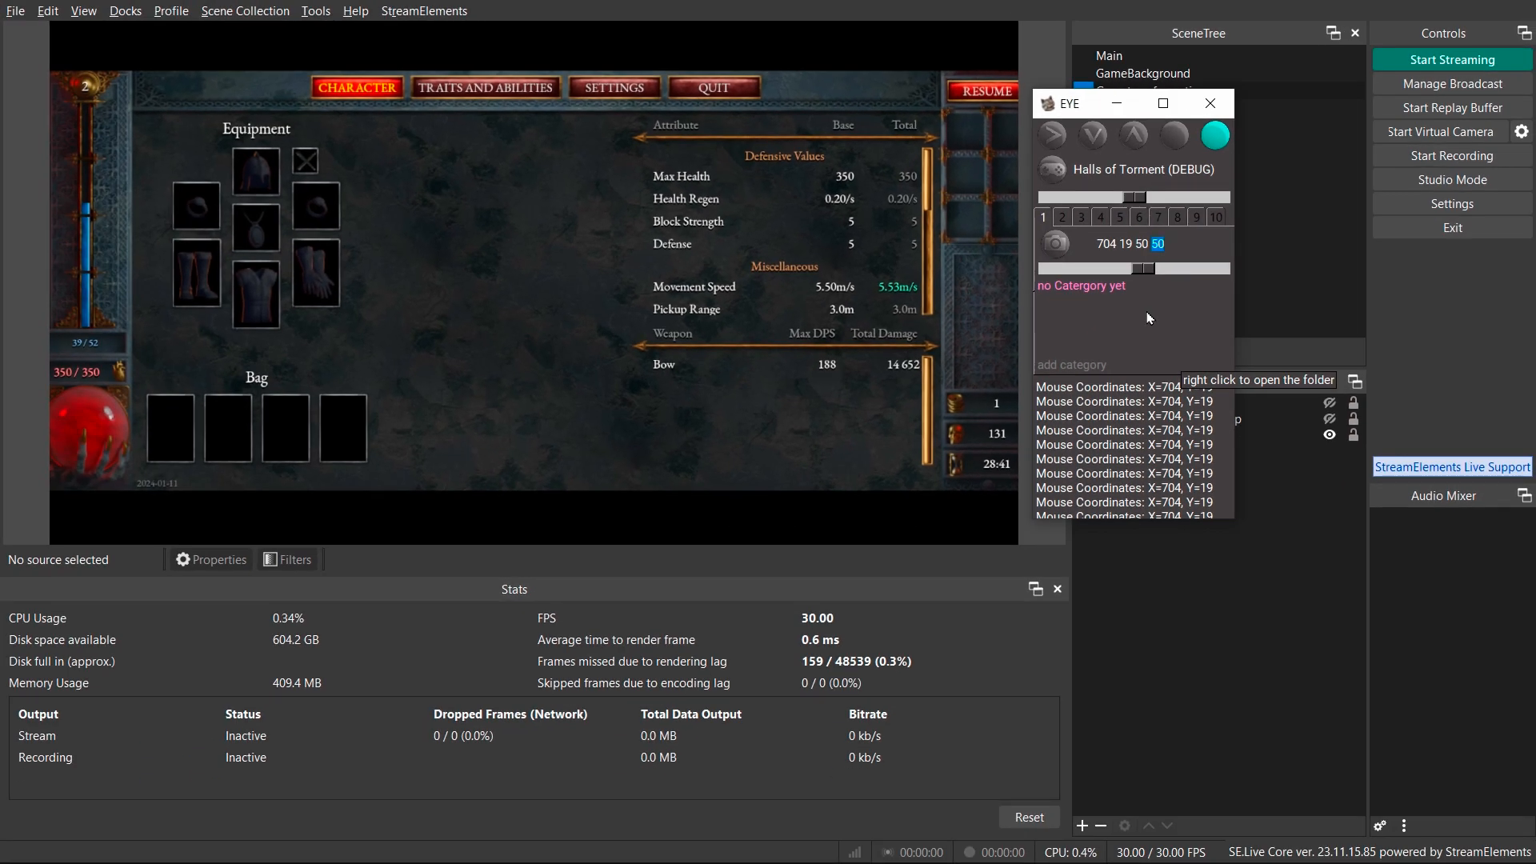
Take a sample screenshot of the observed region and close its preview window.
{"action": "left_click", "coordinate": [1181, 243]}
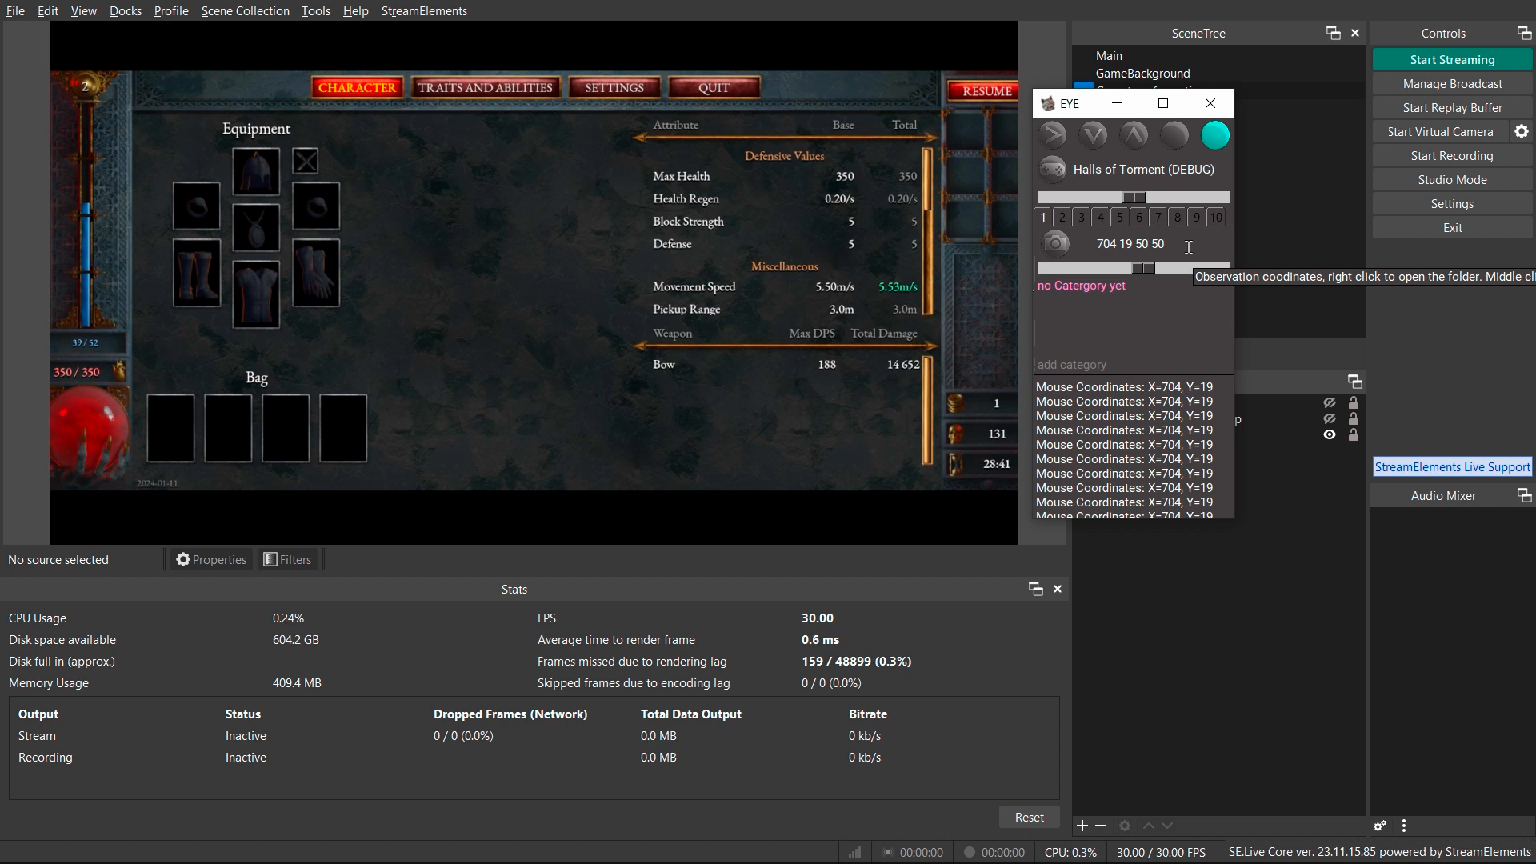
{"action": "left_click", "coordinate": [1061, 249]}
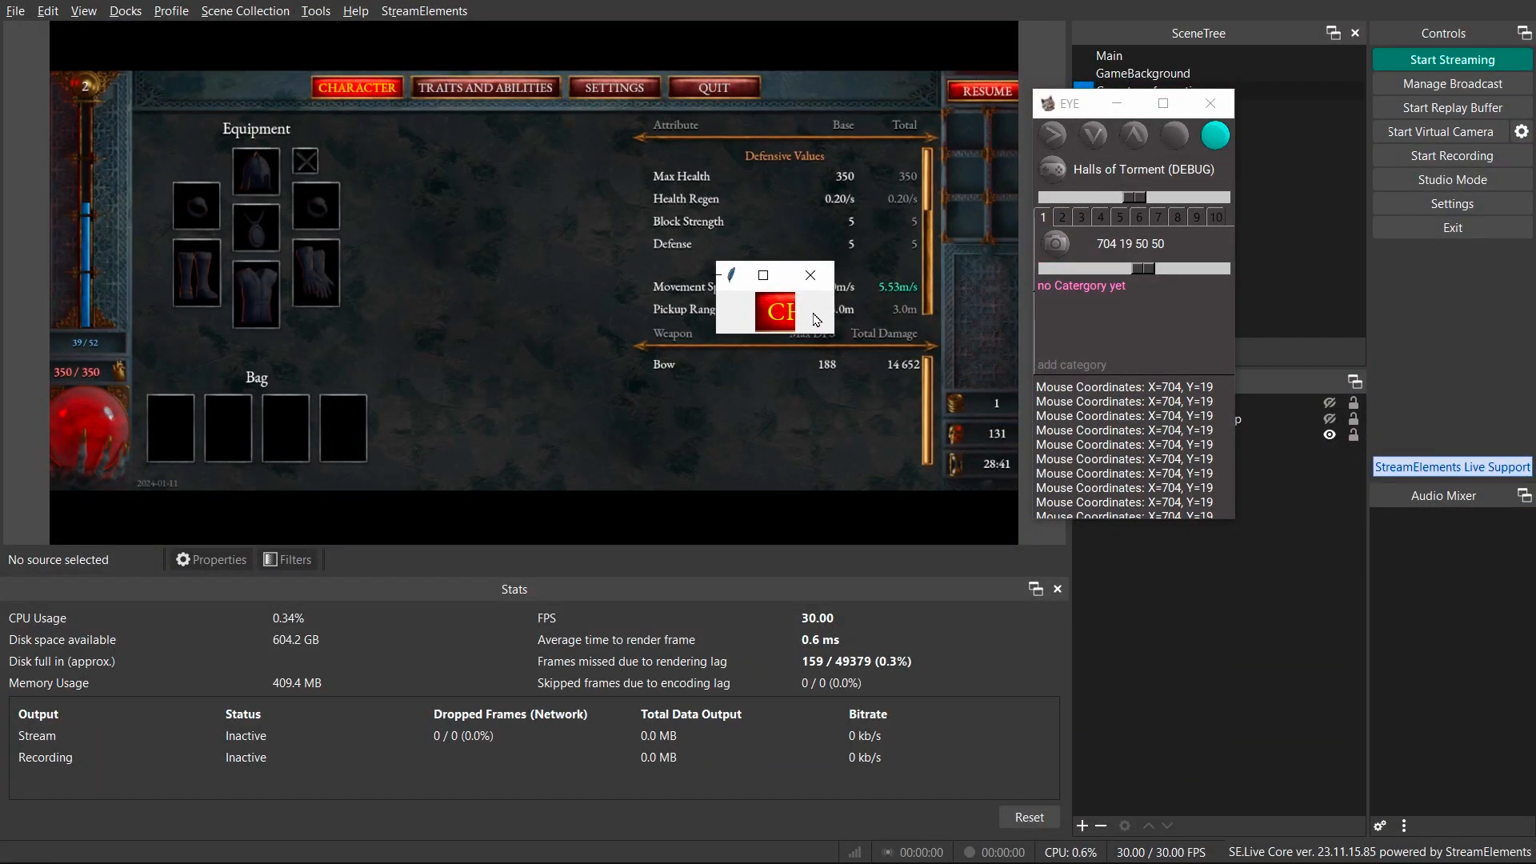
{"action": "left_click", "coordinate": [811, 275]}
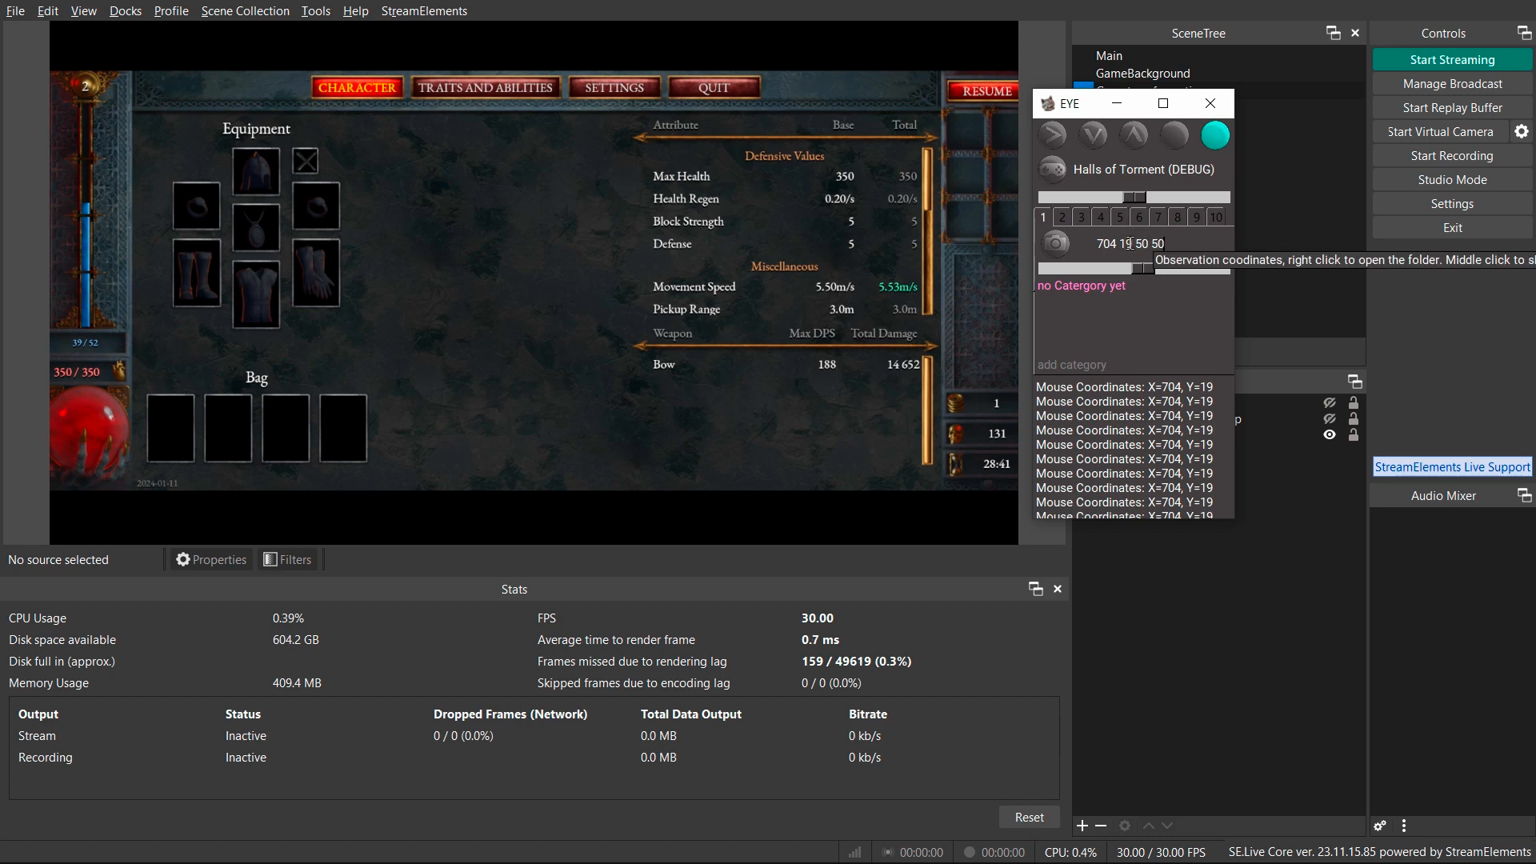
Open the screenshots folder from the coordinates field and go back to the EYE Halls of Tourment folder.
{"action": "right_click", "coordinate": [1130, 243]}
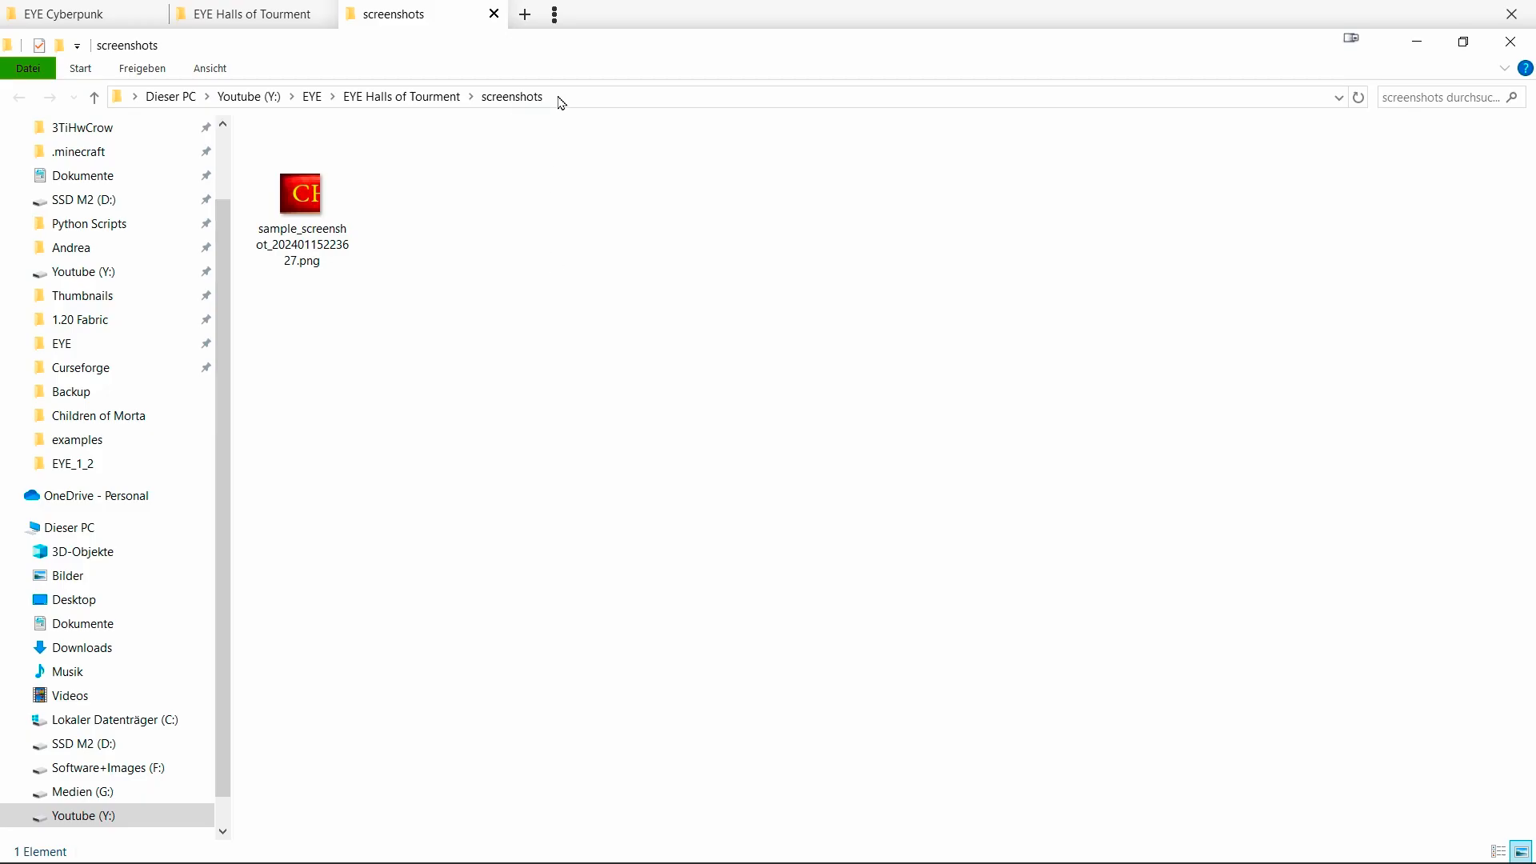
{"action": "left_click", "coordinate": [424, 98]}
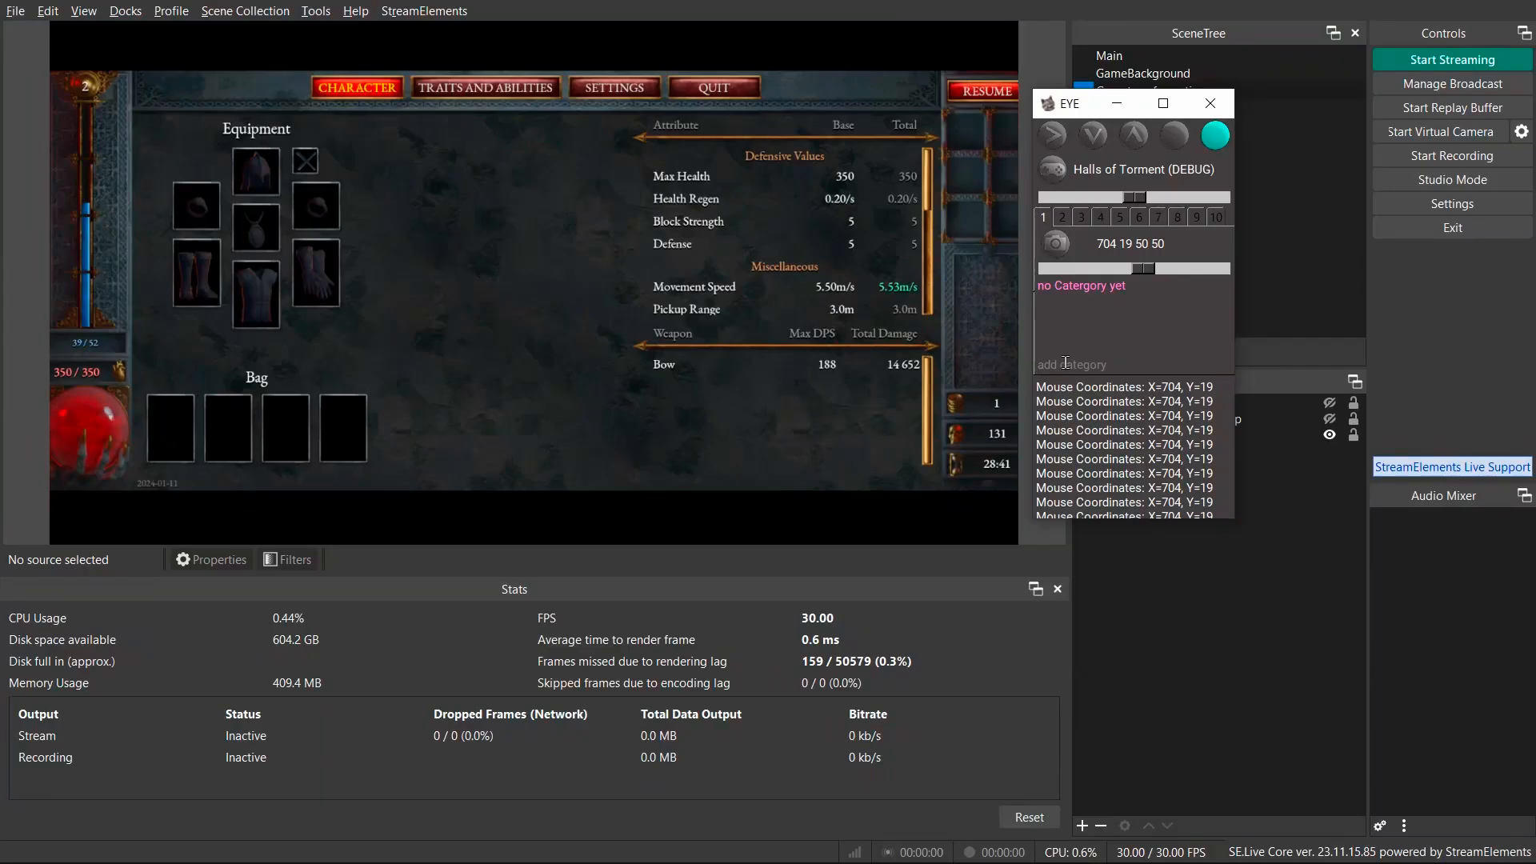
Add a new category named character.
{"action": "left_click", "coordinate": [1066, 363]}
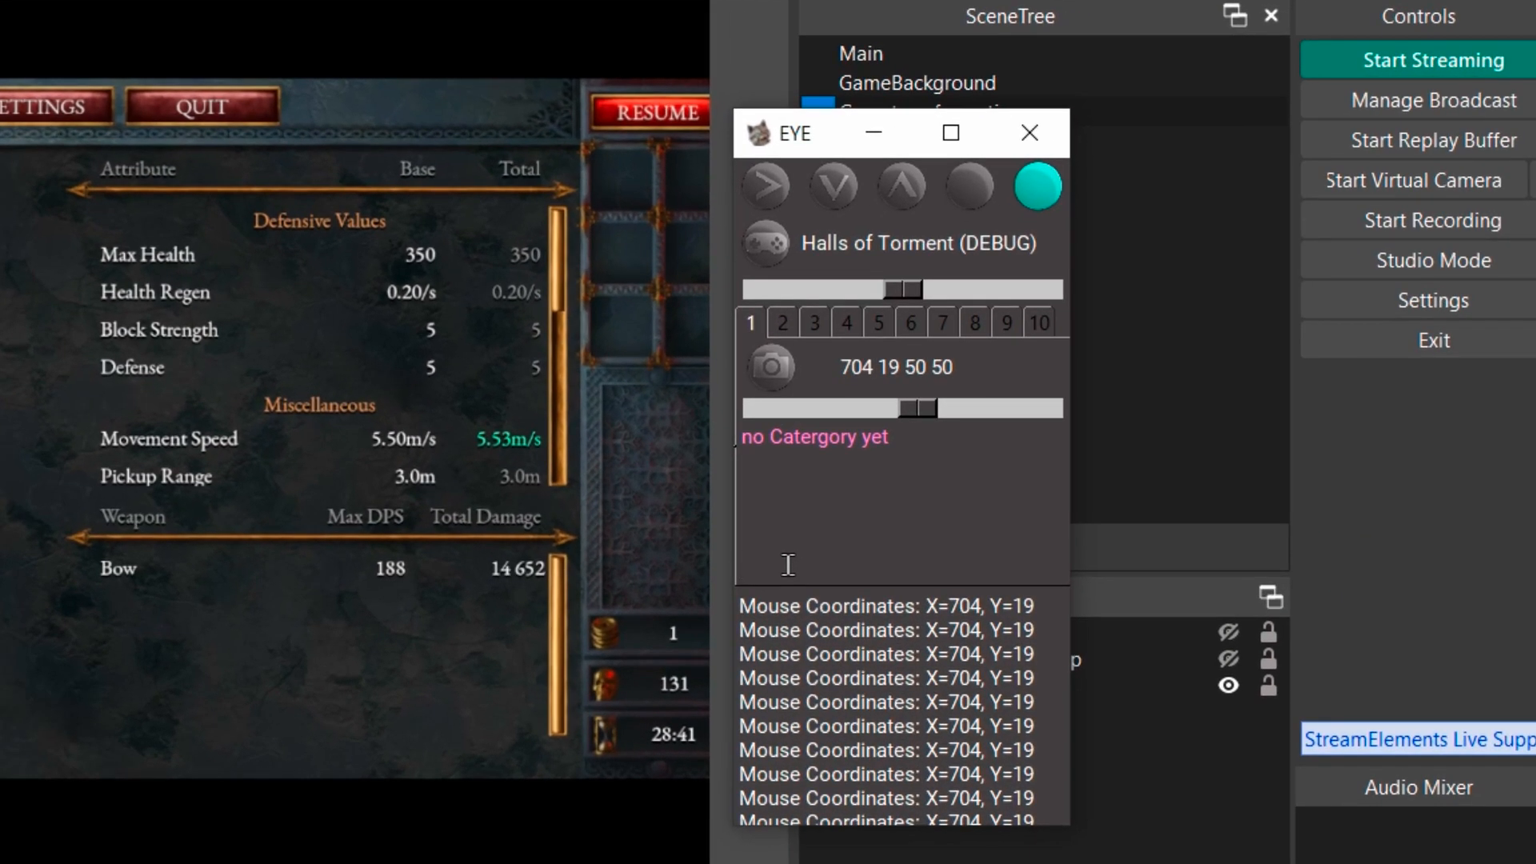
{"action": "type", "text": "character"}
{"action": "key", "text": "Return"}
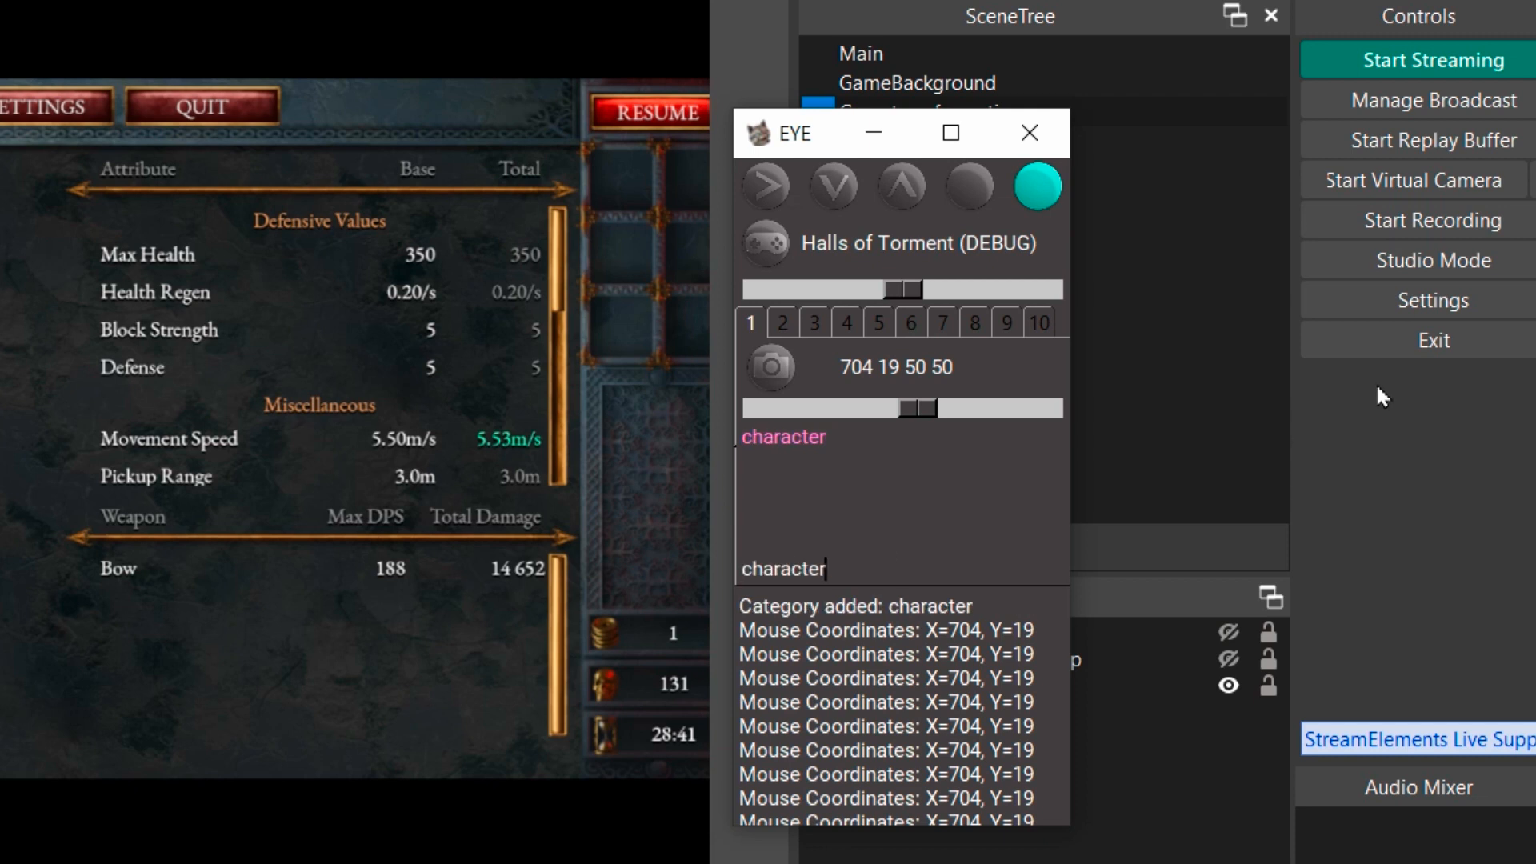
Move the sample screenshot from the screenshots folder into the categories\character folder.
{"action": "right_click", "coordinate": [786, 432]}
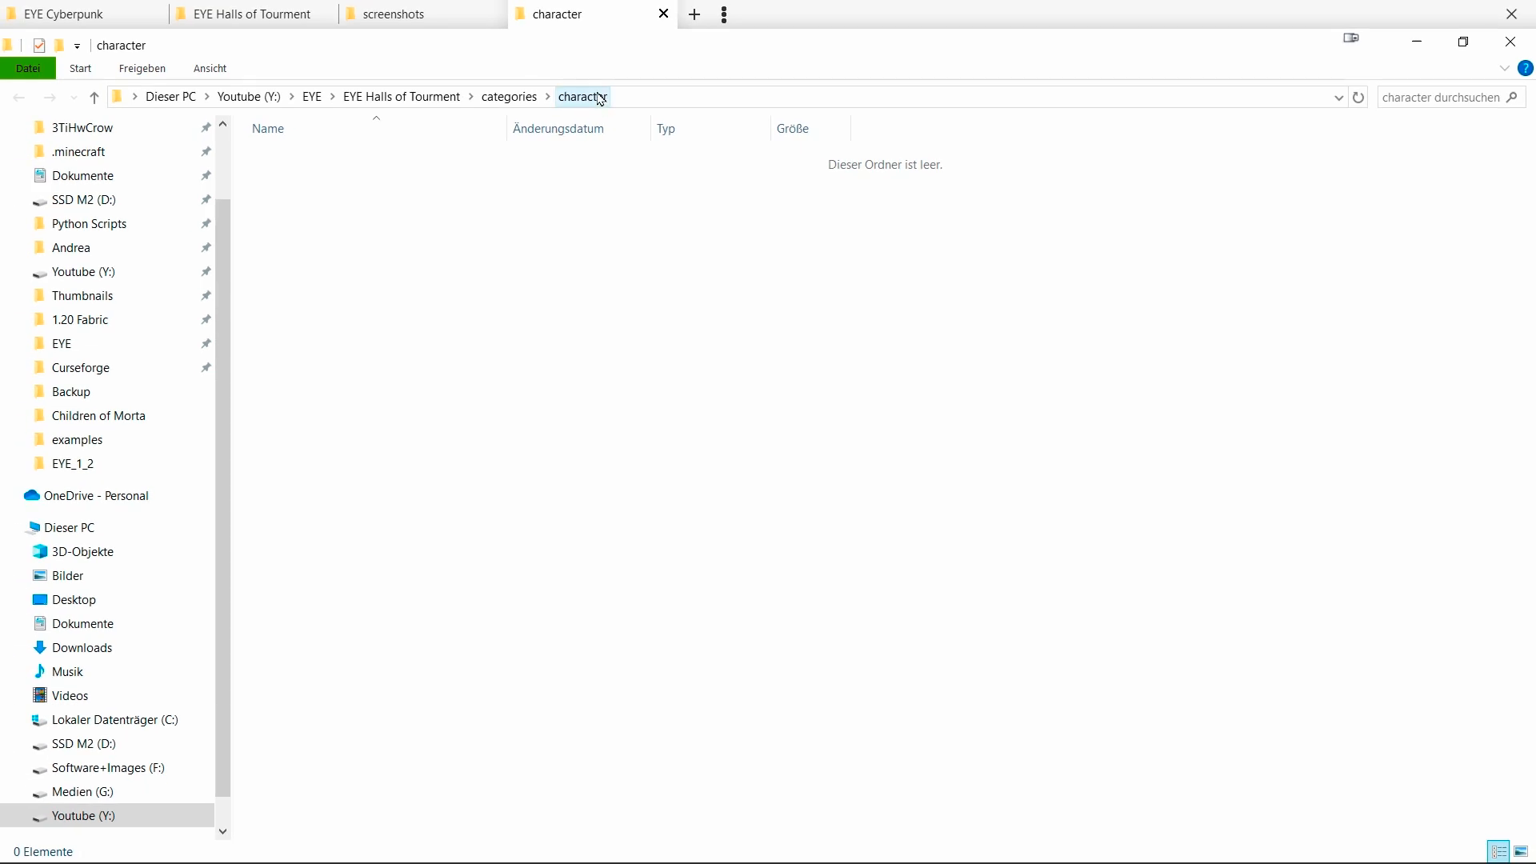
{"action": "left_click", "coordinate": [428, 104]}
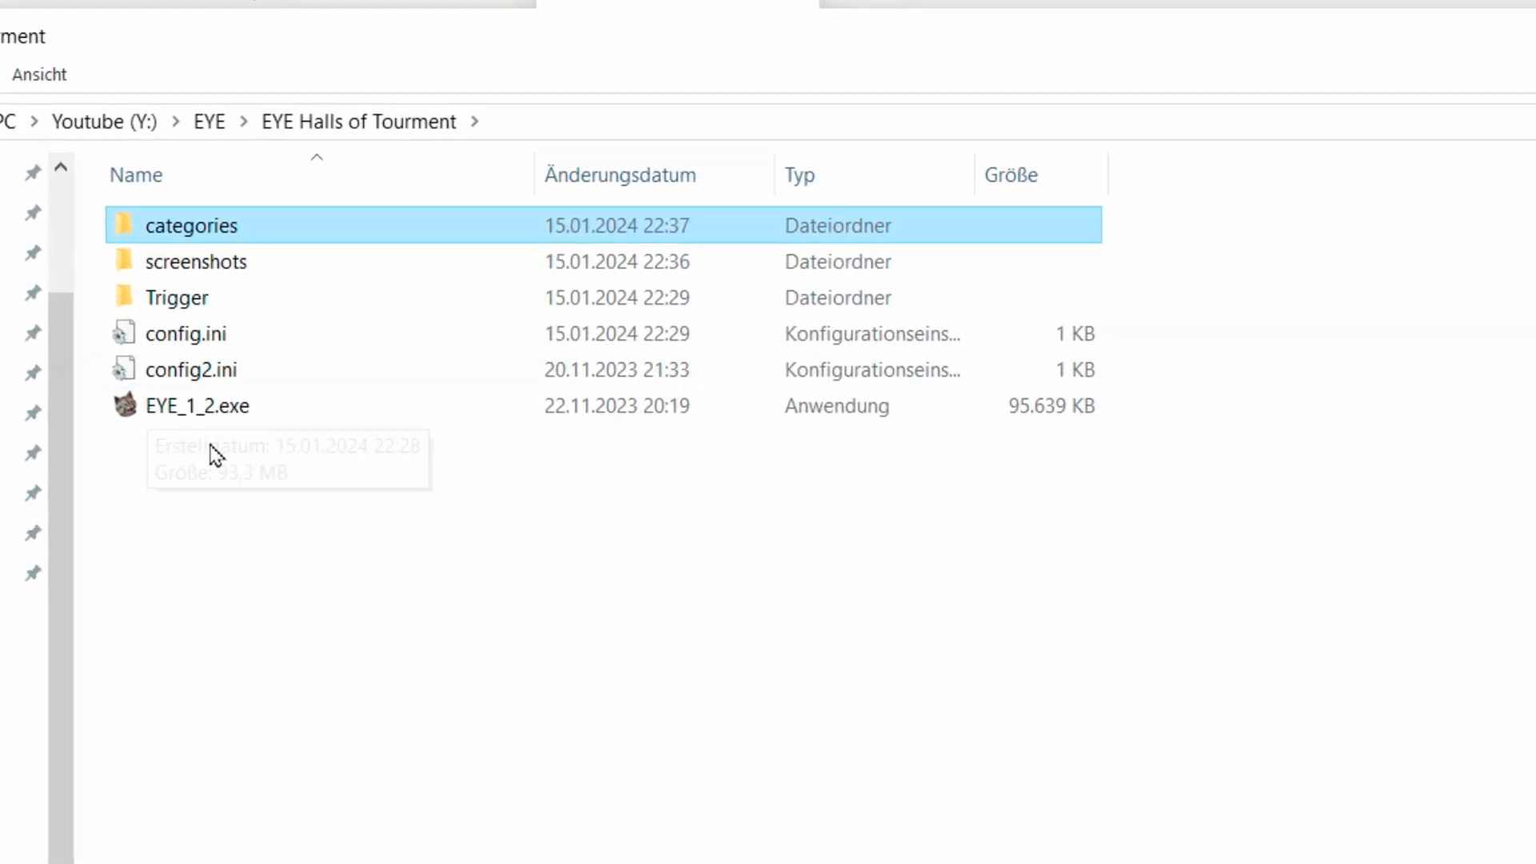
{"action": "left_click", "coordinate": [224, 232]}
{"action": "double_click", "coordinate": [224, 232]}
{"action": "left_click", "coordinate": [194, 238]}
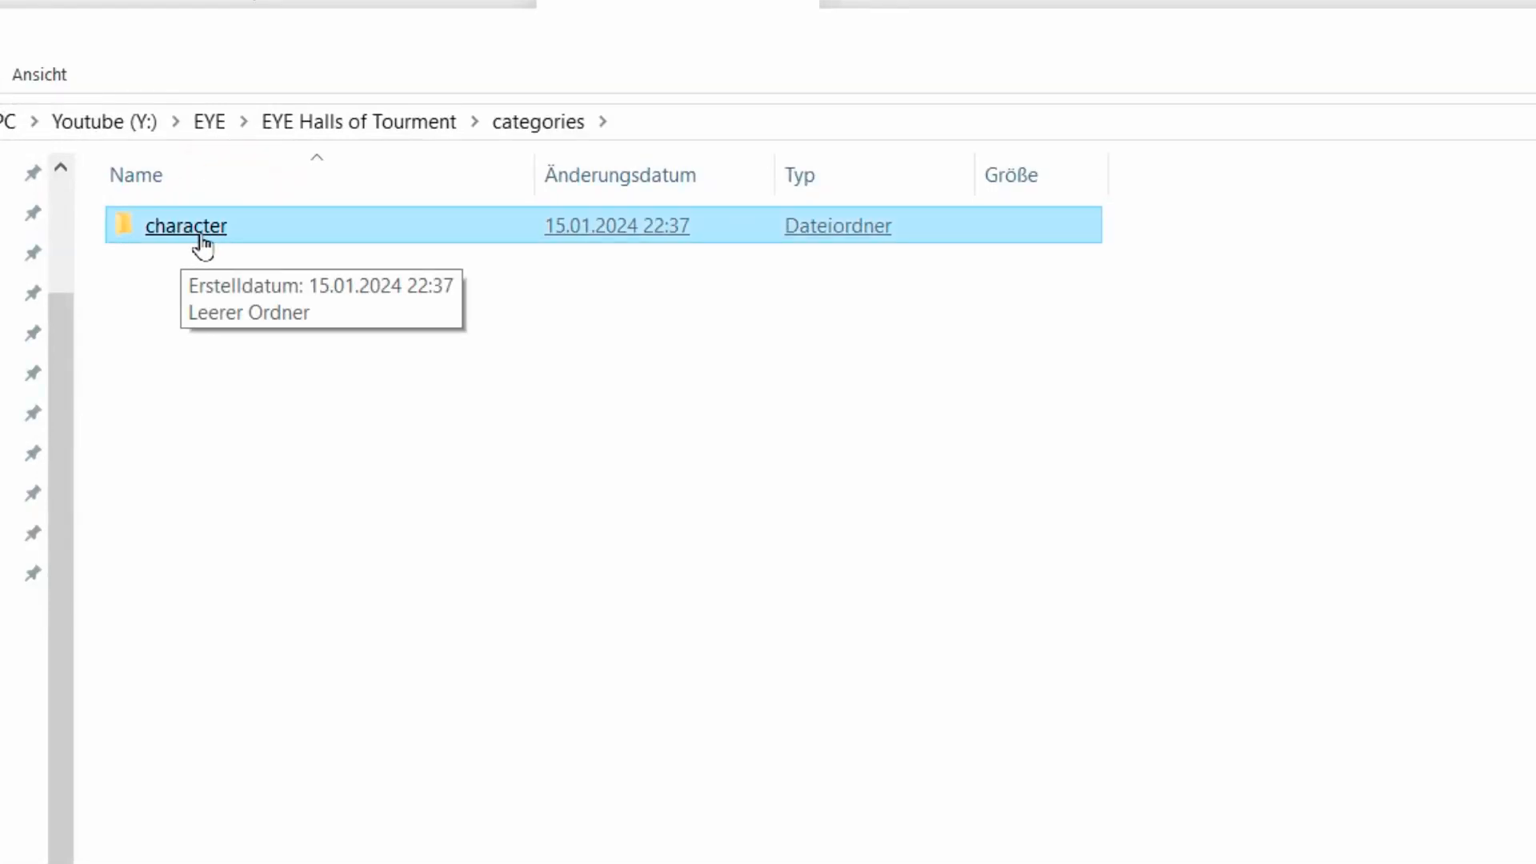
{"action": "double_click", "coordinate": [200, 244]}
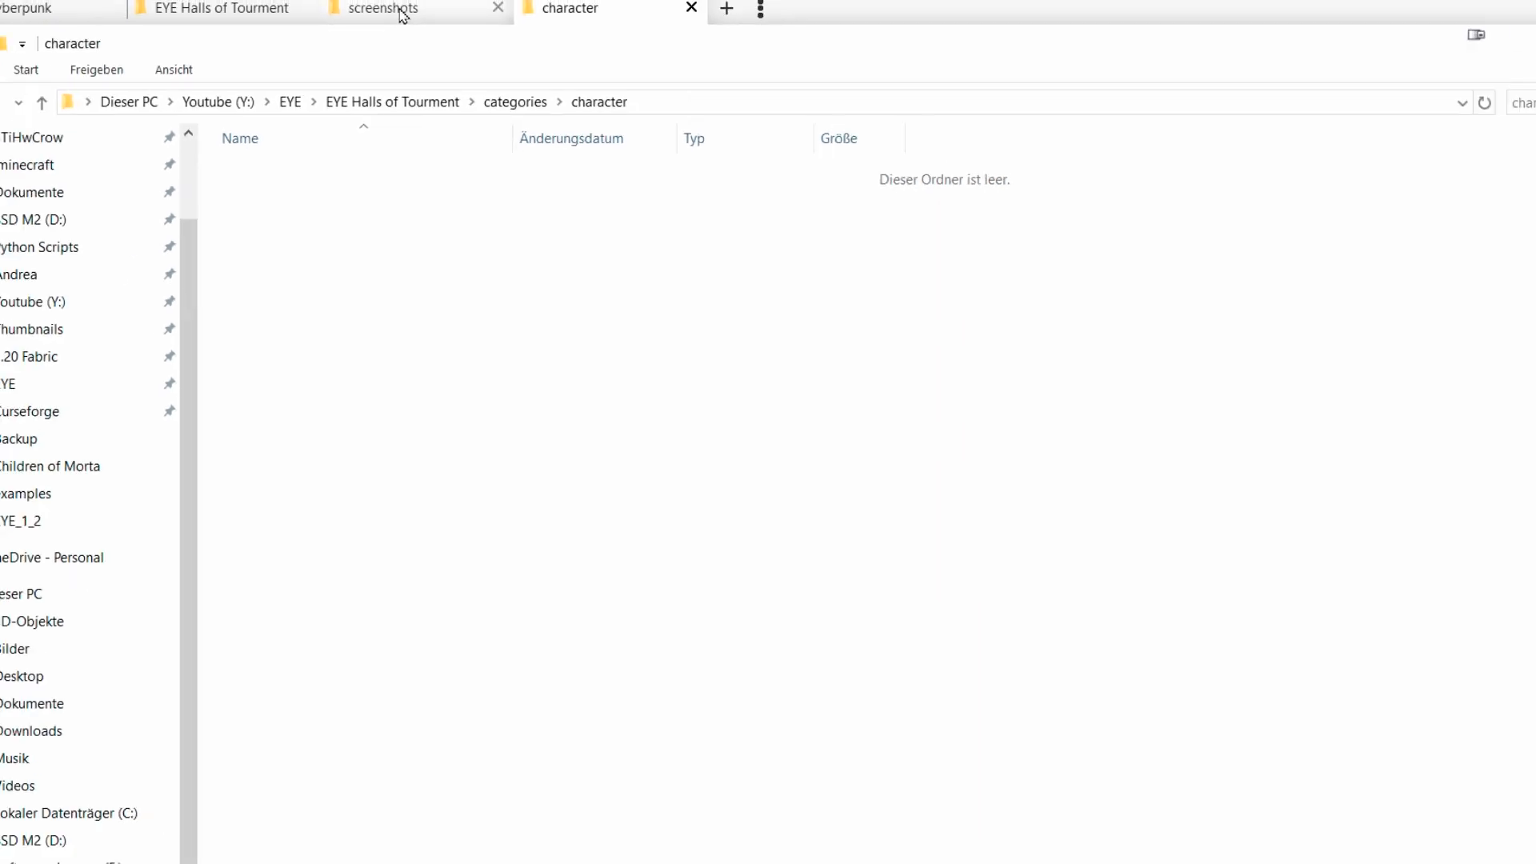
{"action": "left_click", "coordinate": [407, 17]}
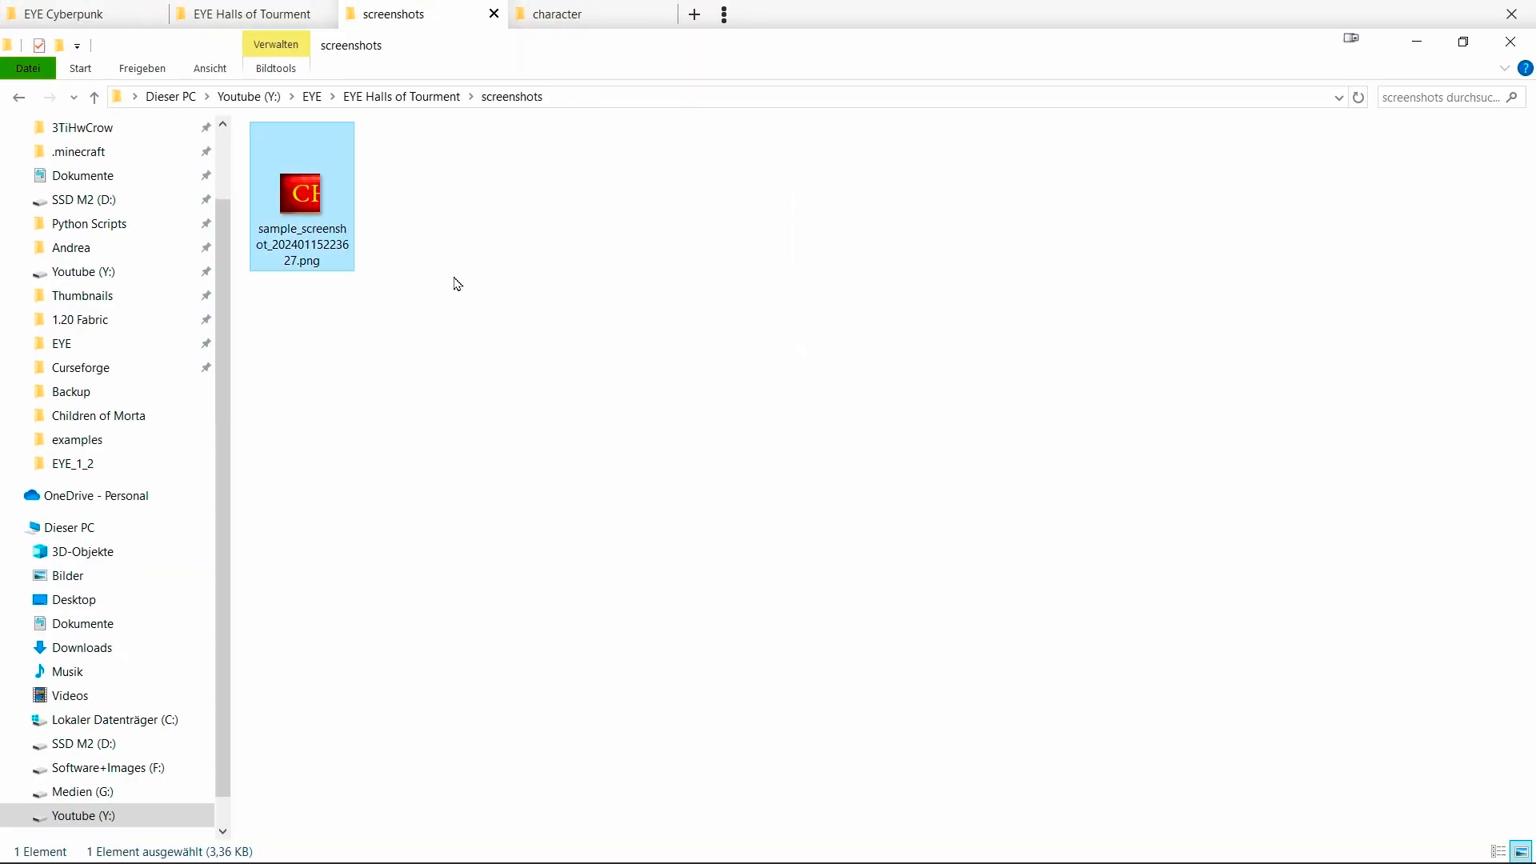
{"action": "left_click_drag", "start_coordinate": [310, 199], "coordinate": [516, 341]}
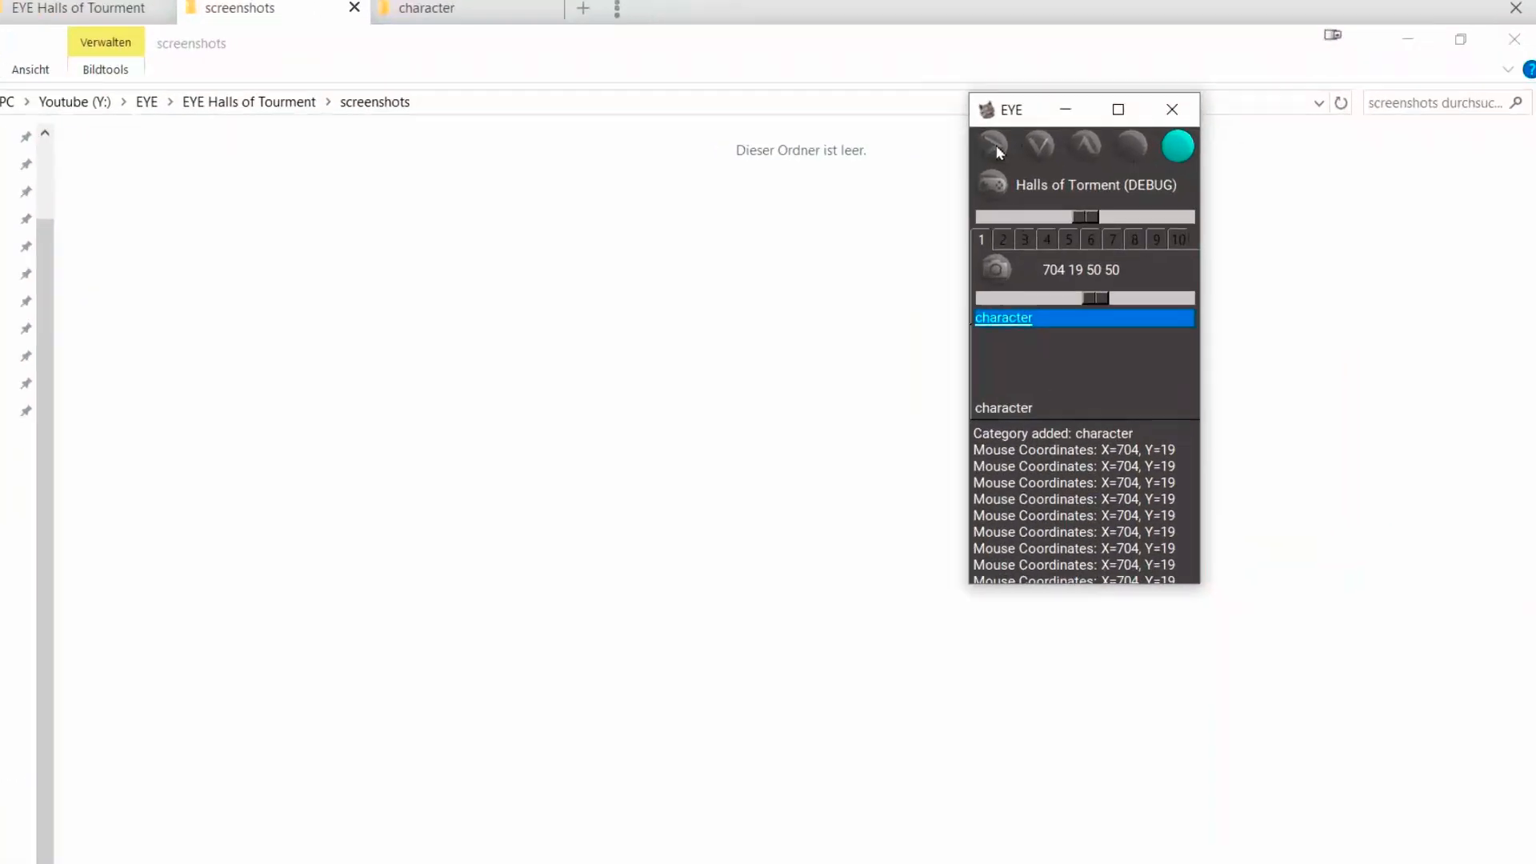
Start detection and open the Trigger folder in the EYE Halls of Tourment folder.
{"action": "left_click", "coordinate": [994, 146]}
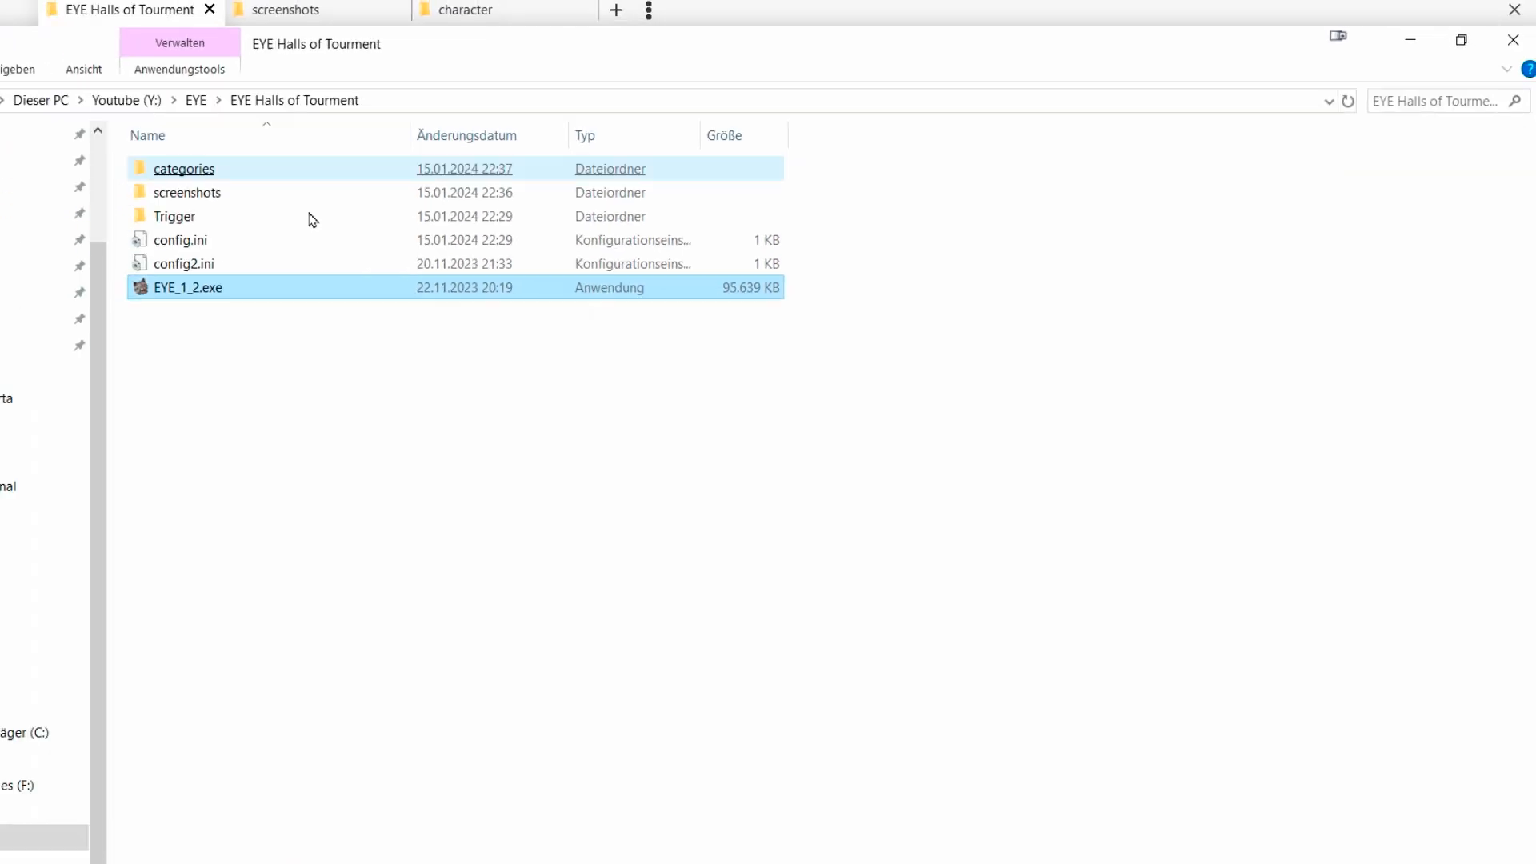
{"action": "left_click", "coordinate": [378, 379]}
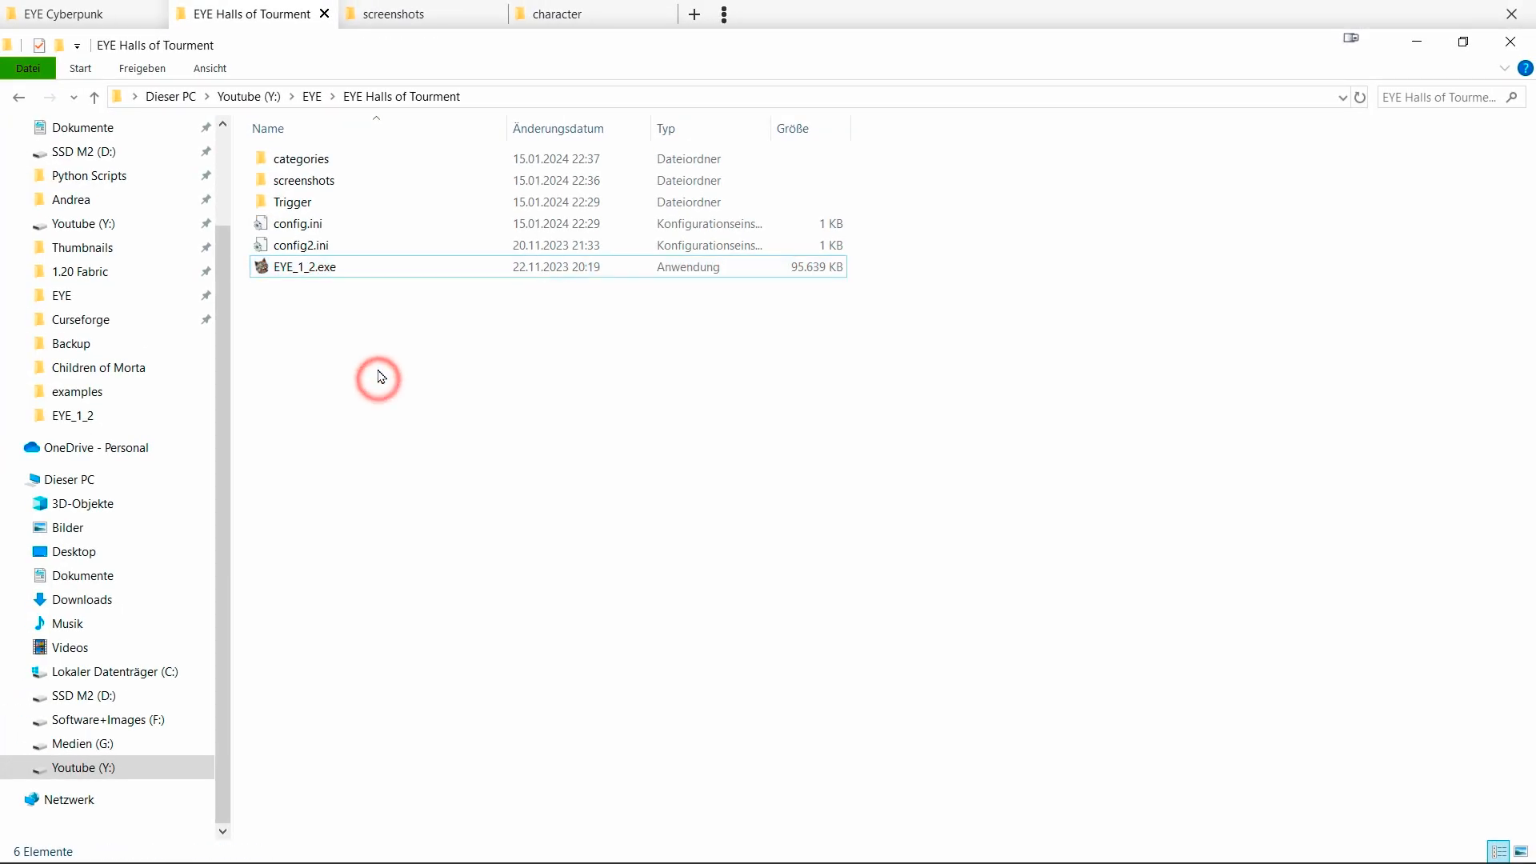
{"action": "left_click", "coordinate": [305, 210]}
{"action": "left_click", "coordinate": [397, 279]}
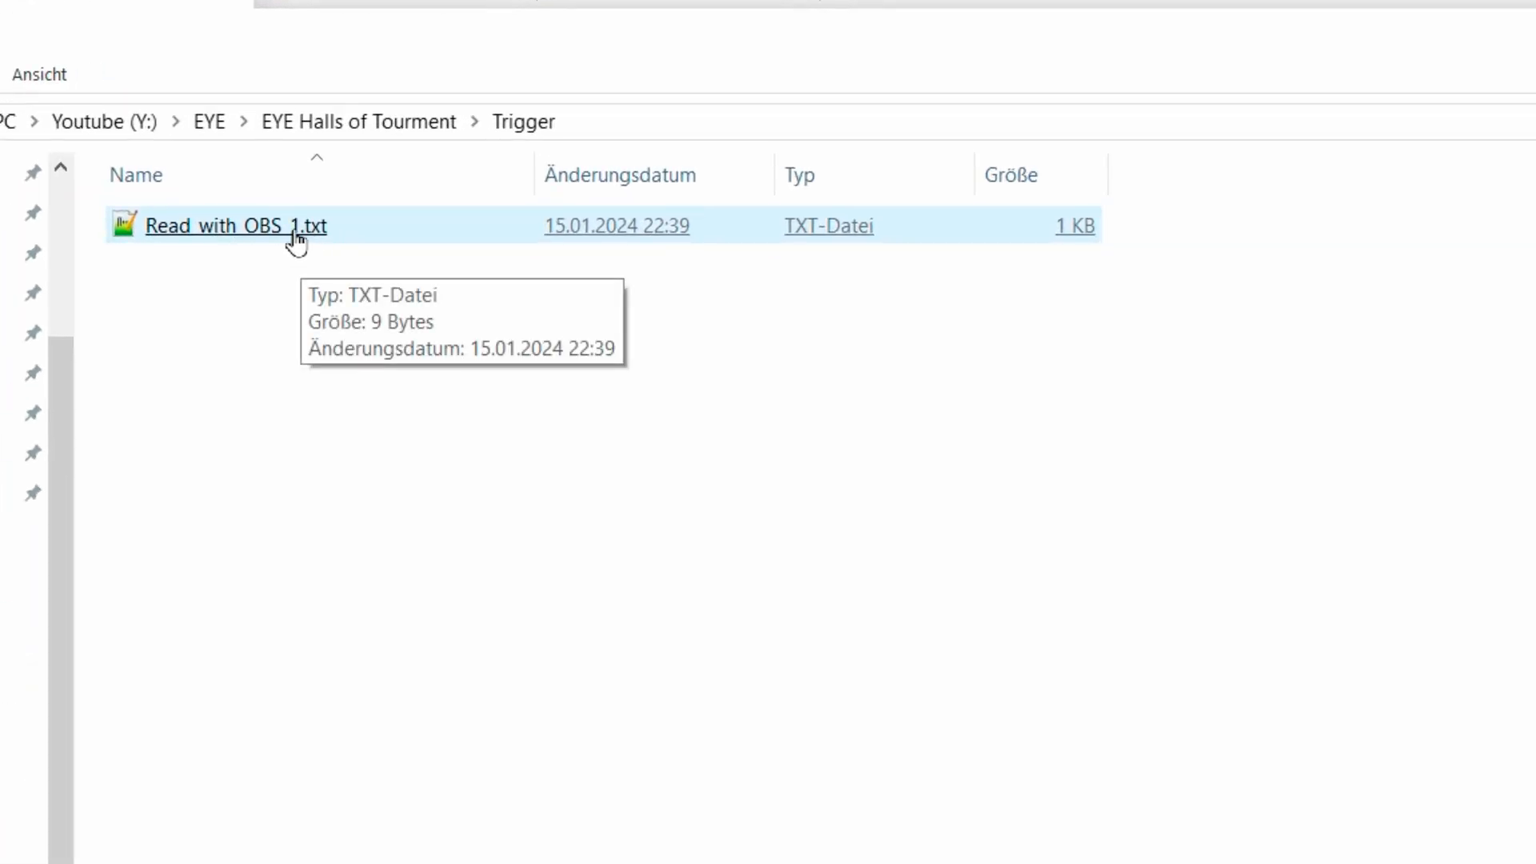
Inspect Read_with_OBS_1.txt in Notepad++, then restart detection in EYE.
{"action": "left_click", "coordinate": [297, 239]}
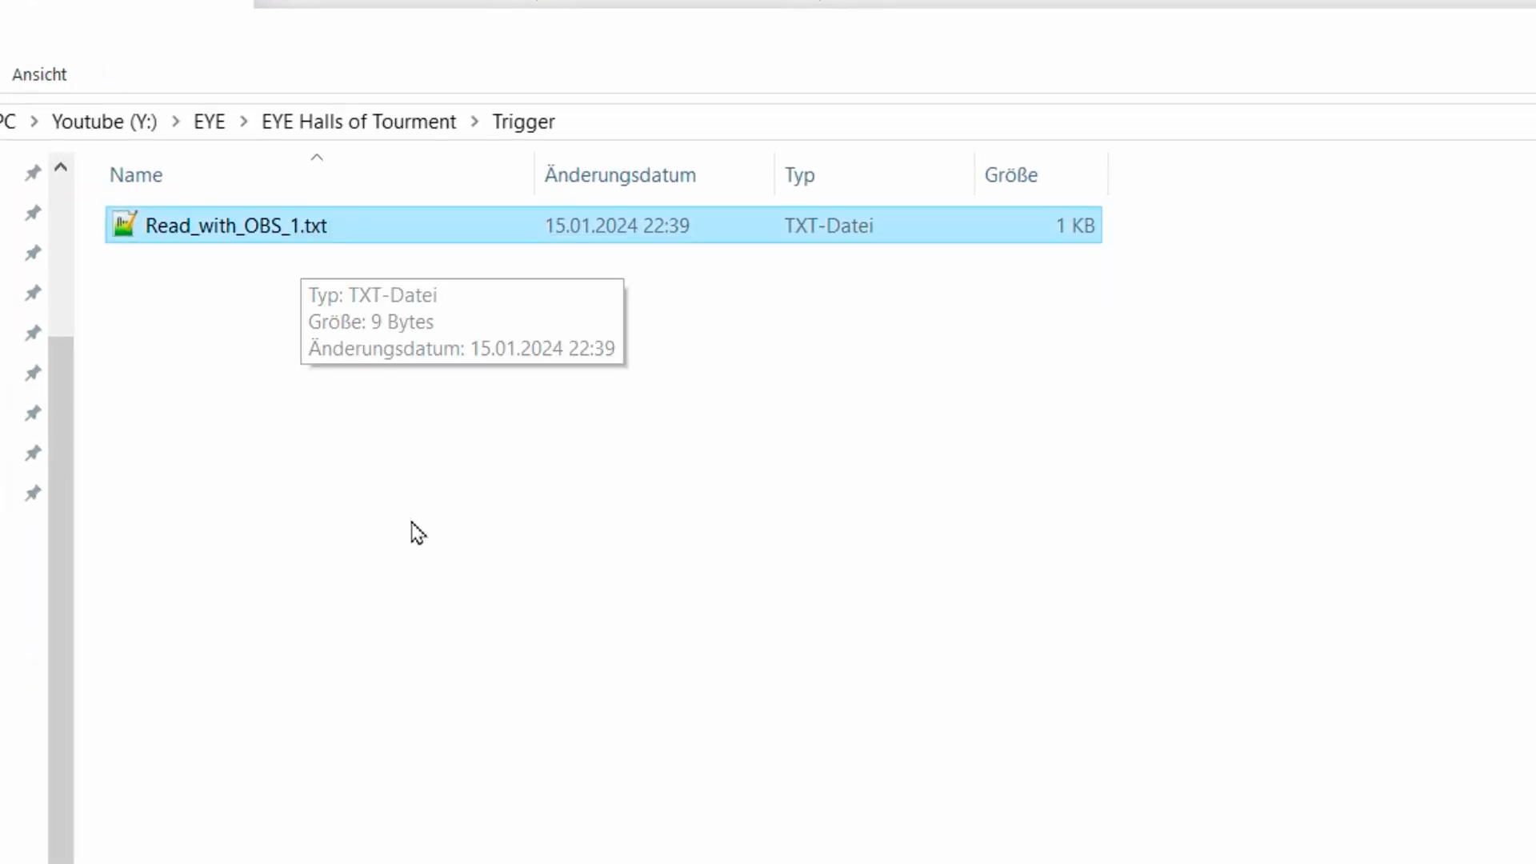
{"action": "left_click", "coordinate": [289, 237]}
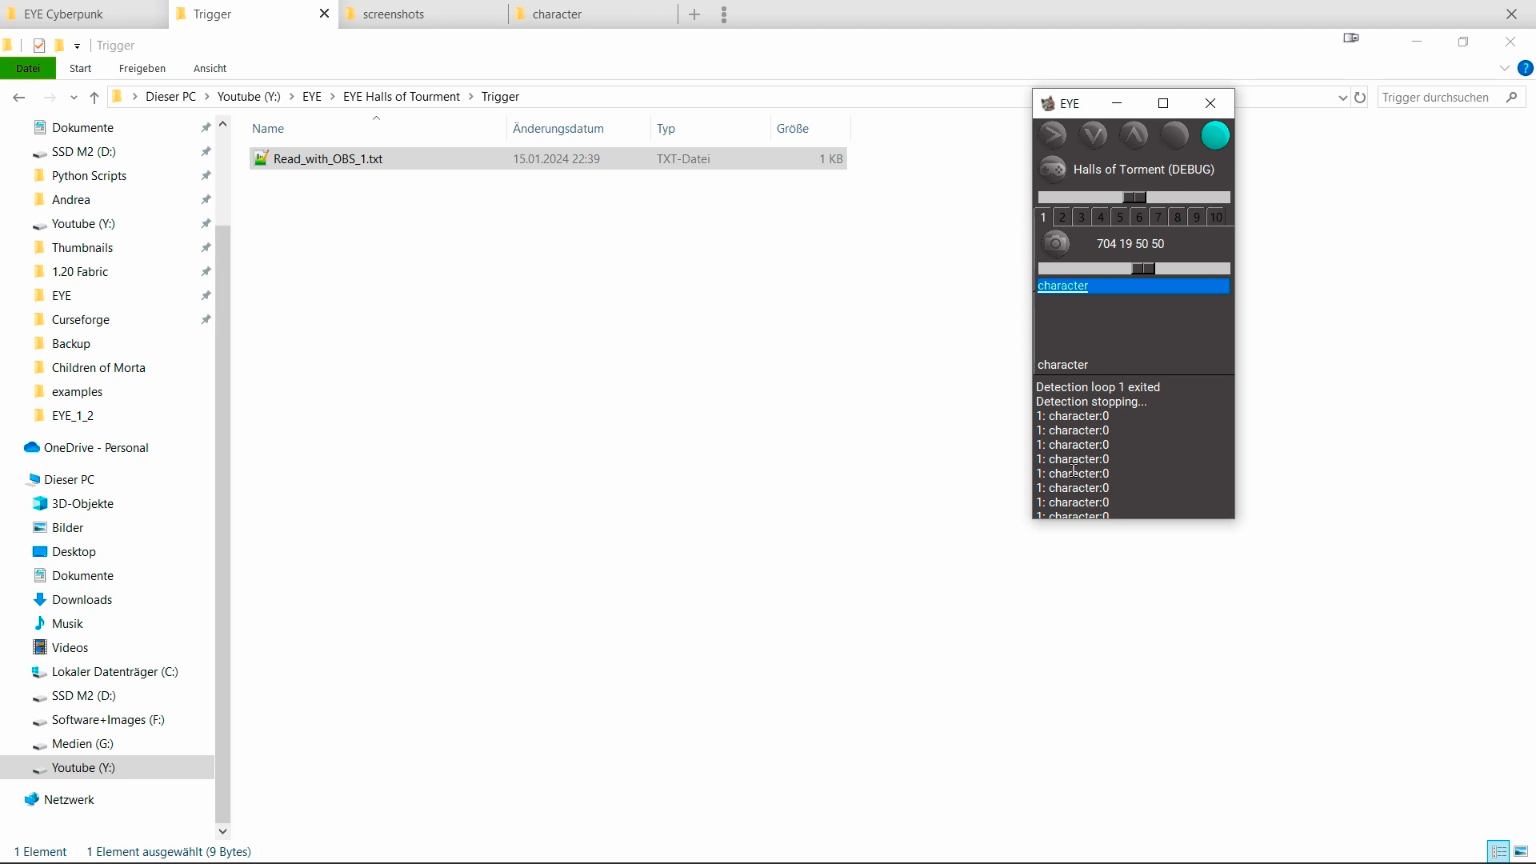
{"action": "double_click", "coordinate": [327, 164]}
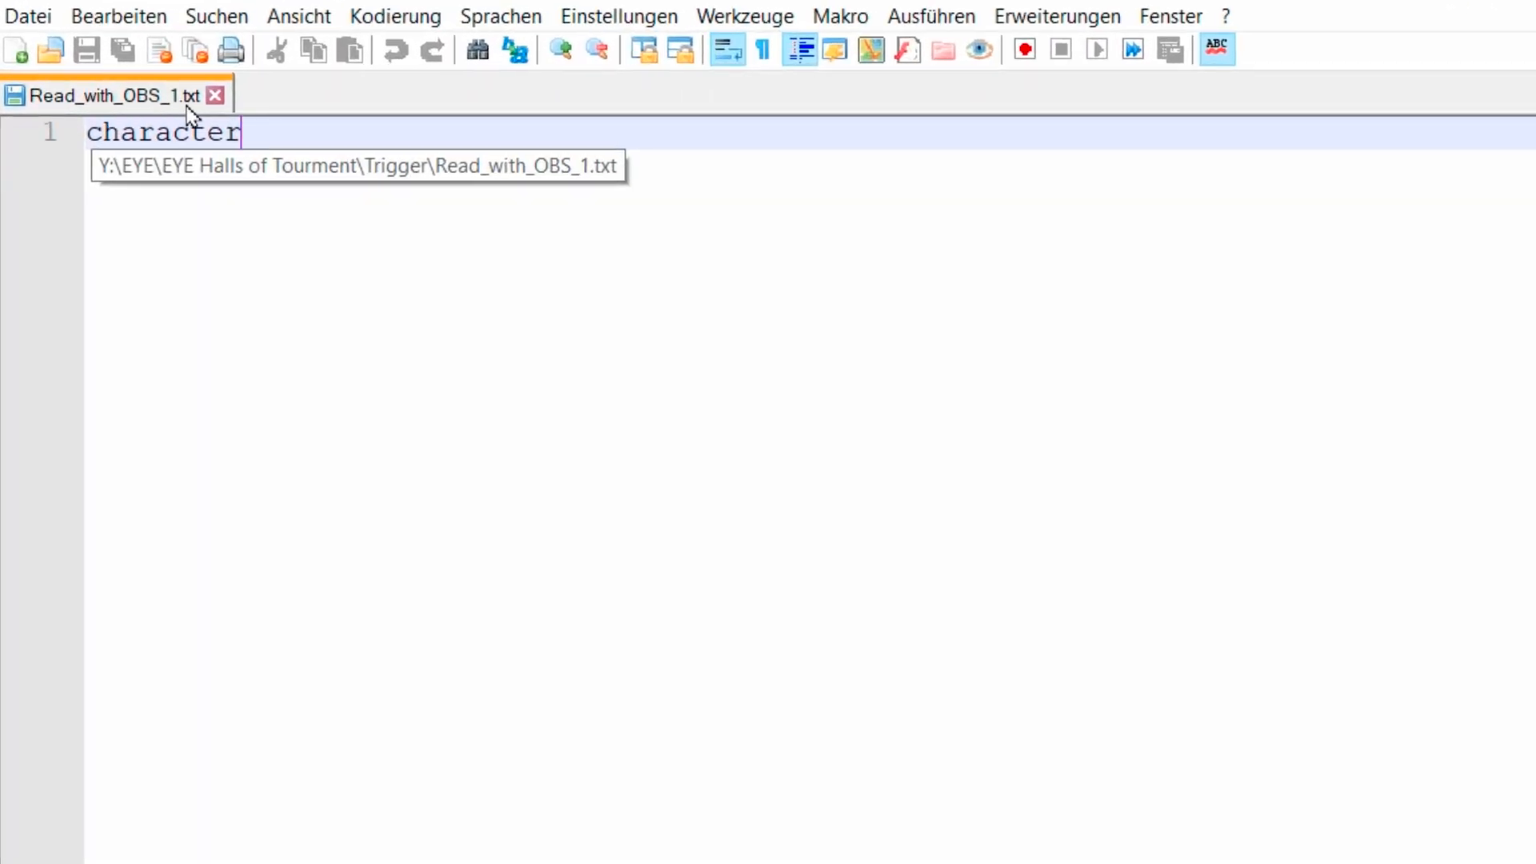
{"action": "left_click", "coordinate": [255, 164]}
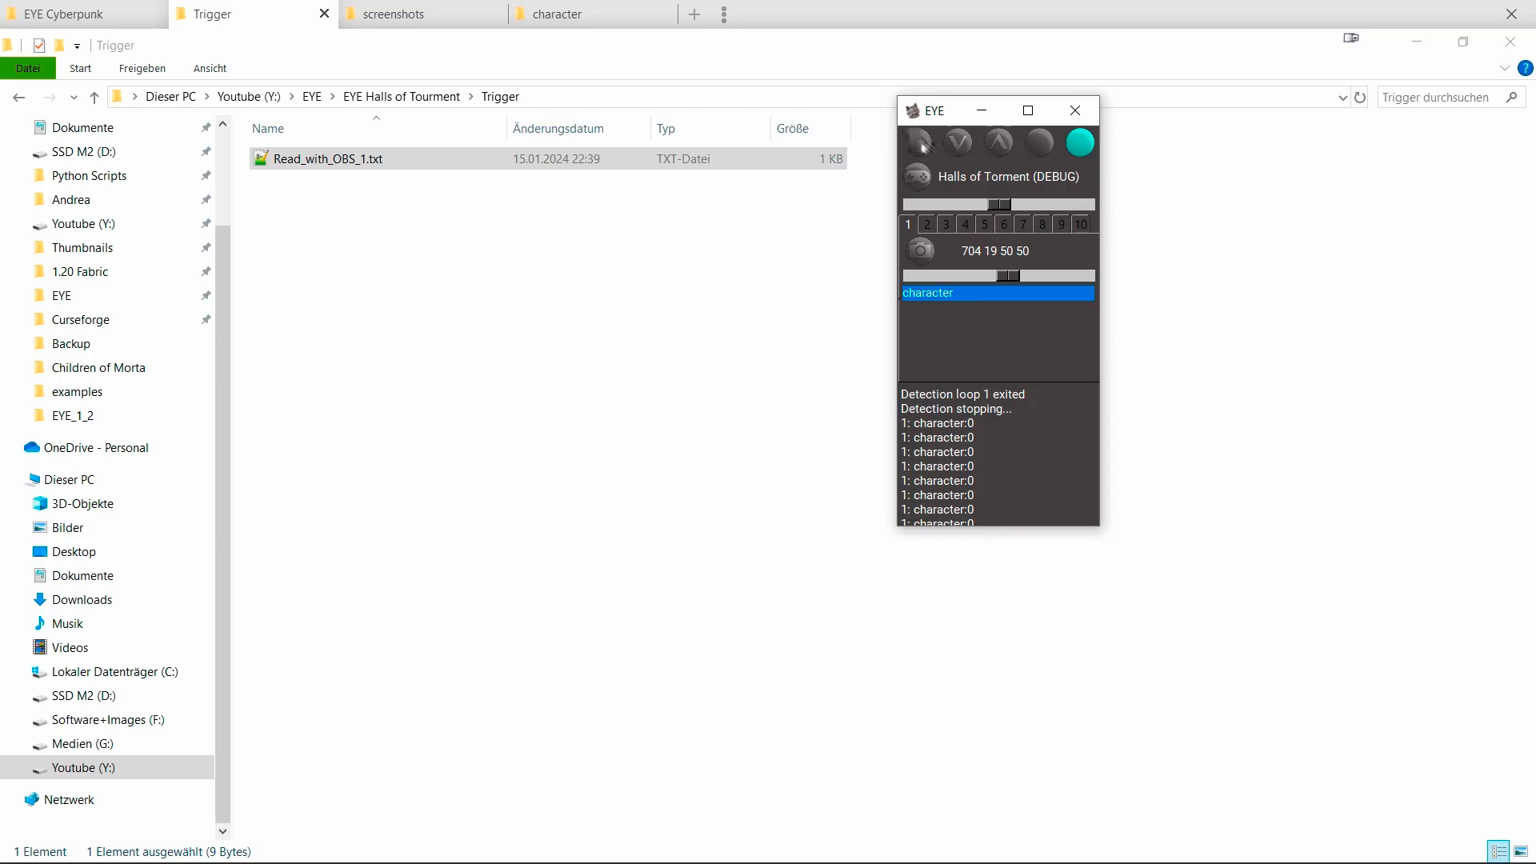
{"action": "left_click", "coordinate": [922, 145]}
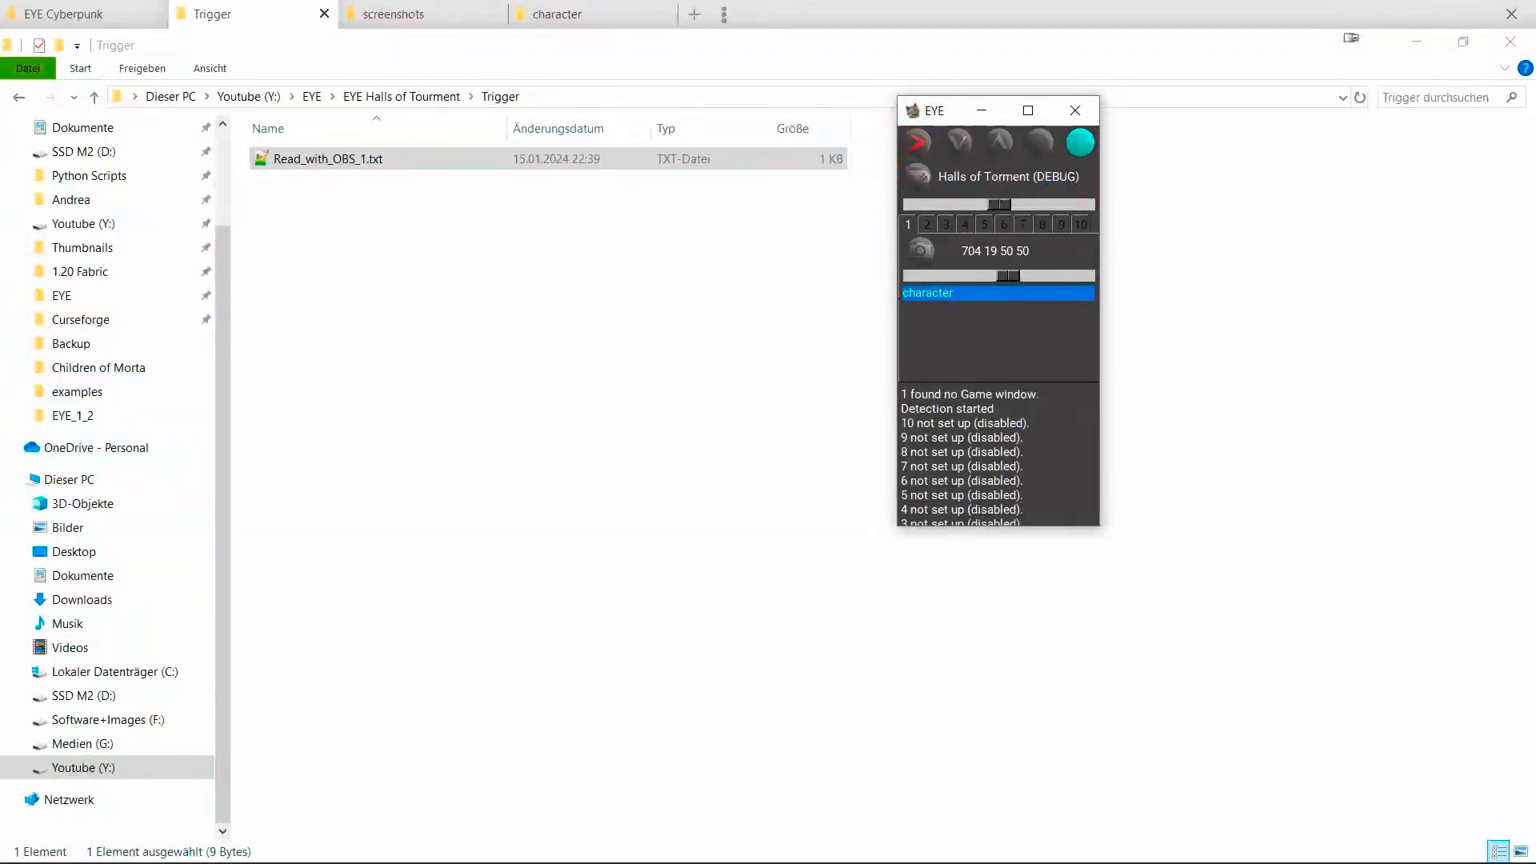
Restart EYE's detection with the comparison sensitivity raised to 500.
{"action": "key", "text": "alt+Tab"}
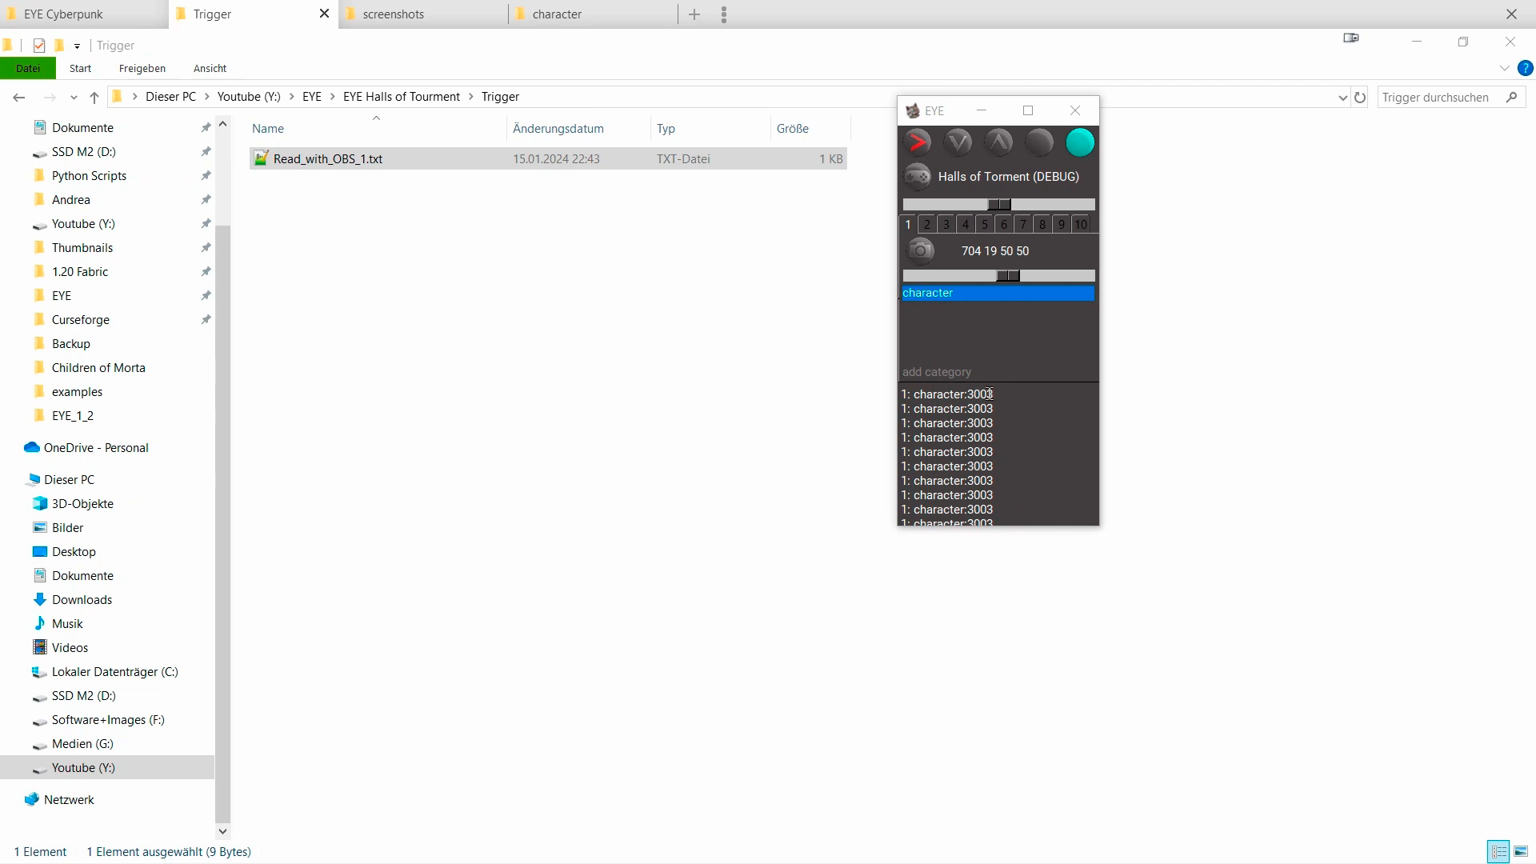
{"action": "left_click", "coordinate": [920, 148]}
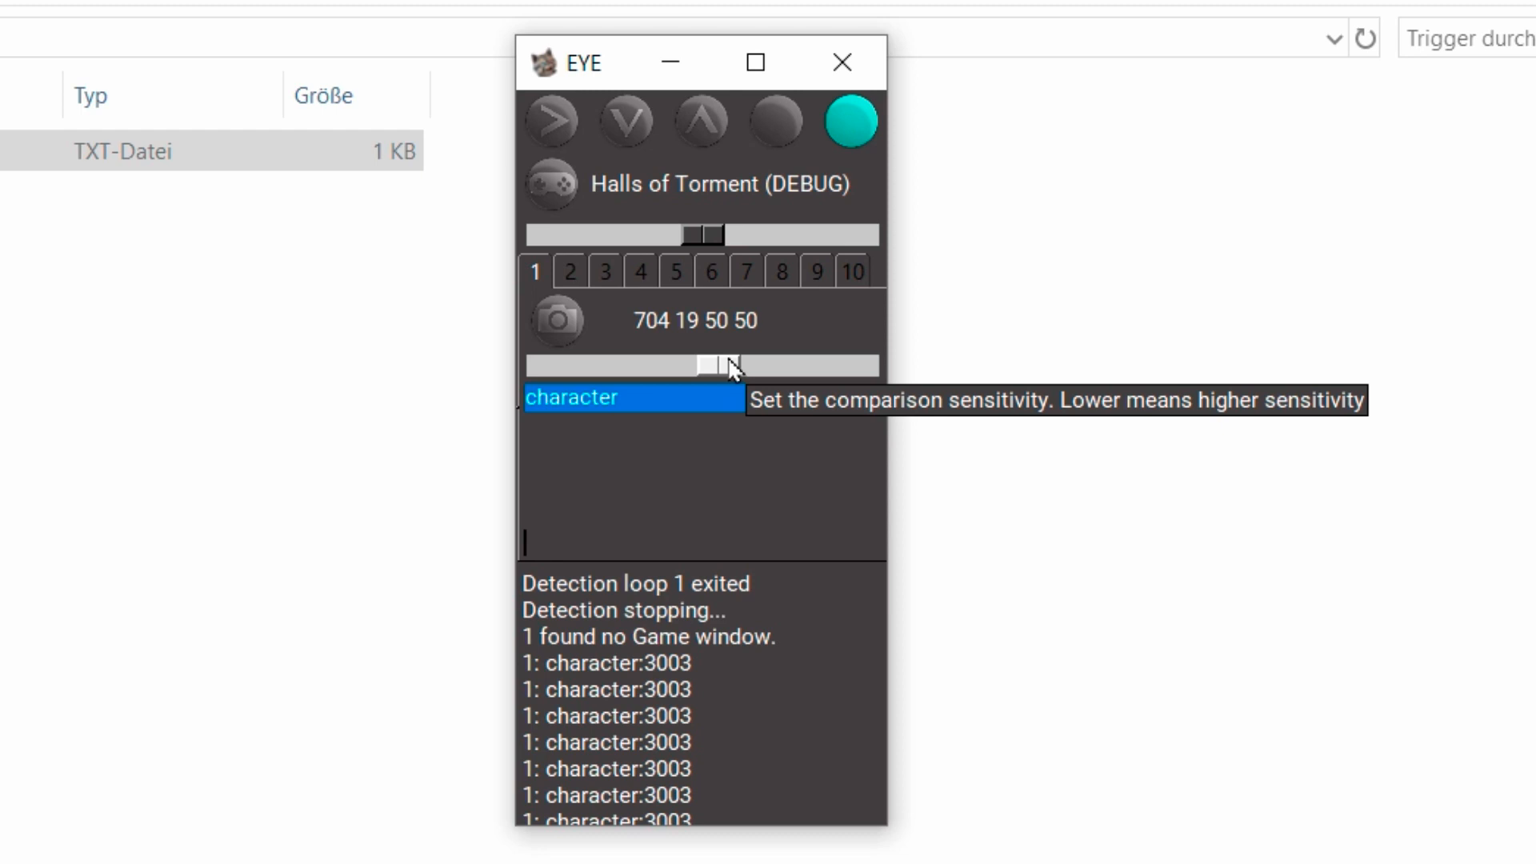
{"action": "left_click_drag", "start_coordinate": [732, 366], "coordinate": [856, 367]}
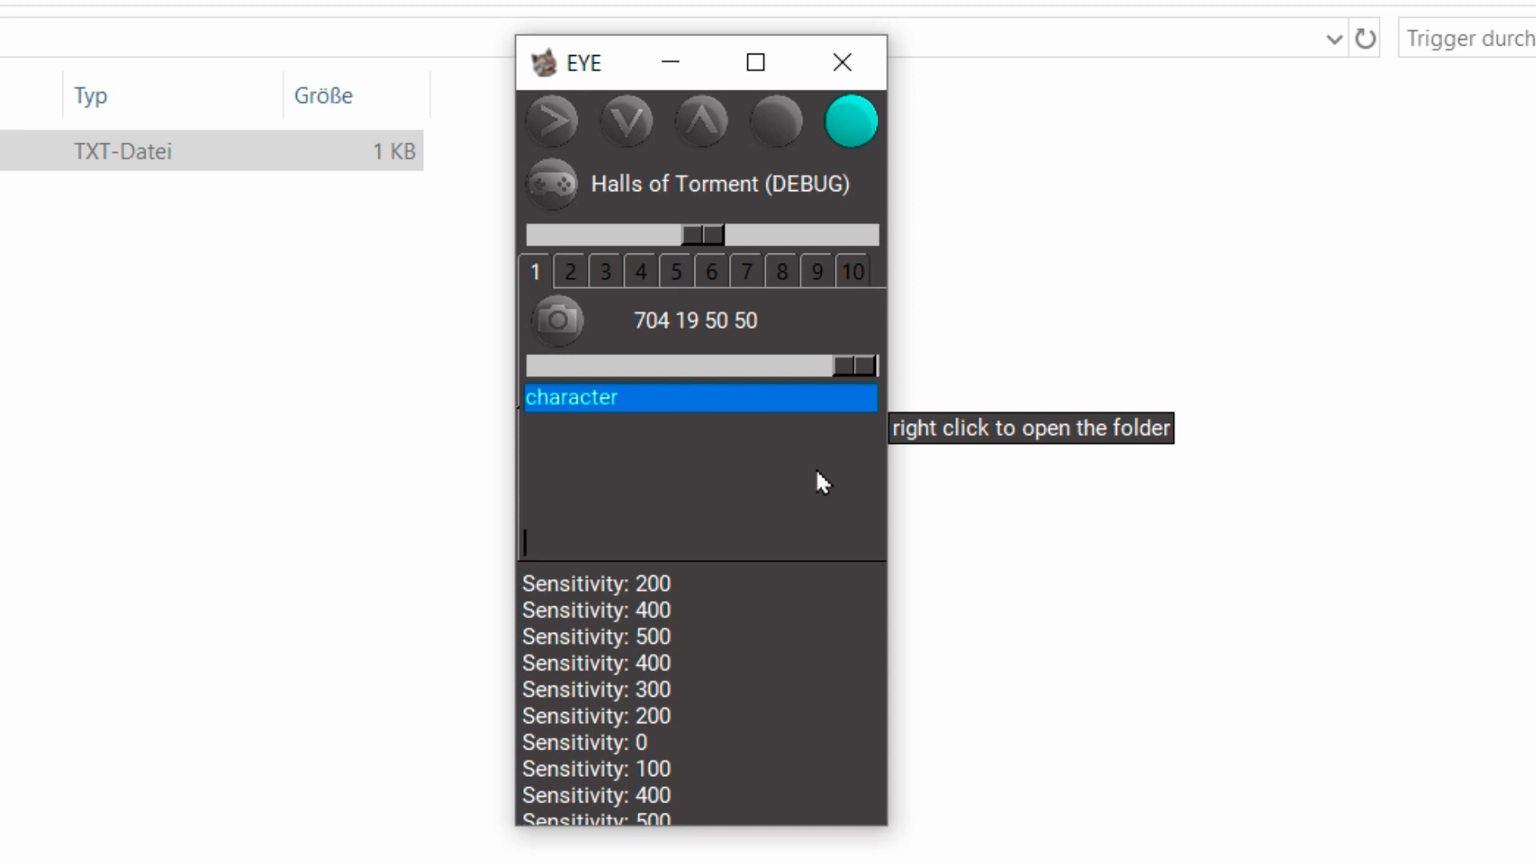
{"action": "left_click", "coordinate": [552, 121]}
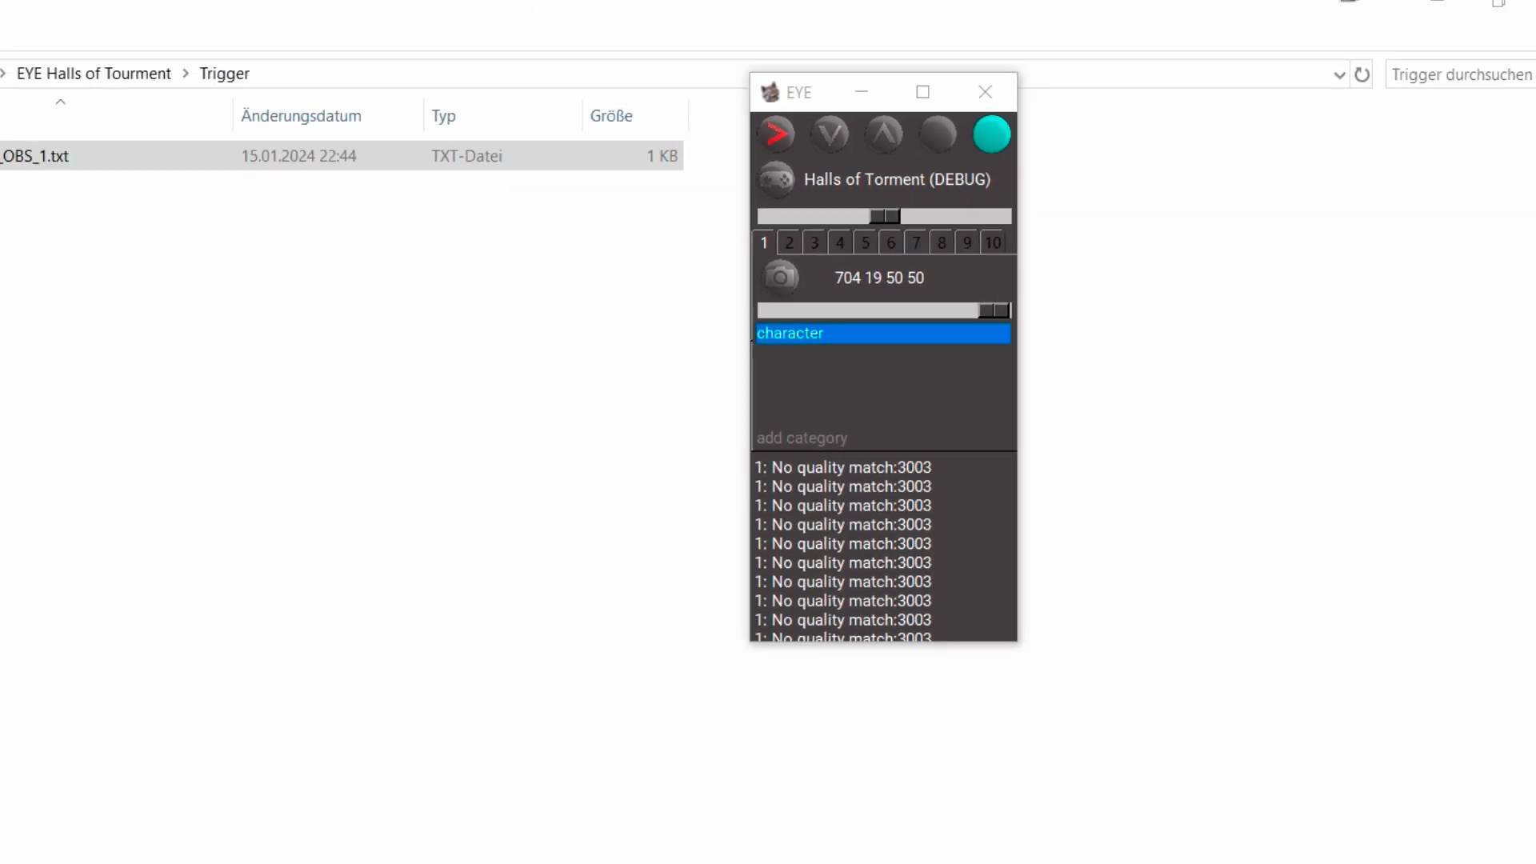
Switch to OBS and open the Advanced Scene Switcher's macro section.
{"action": "left_click", "coordinate": [406, 286]}
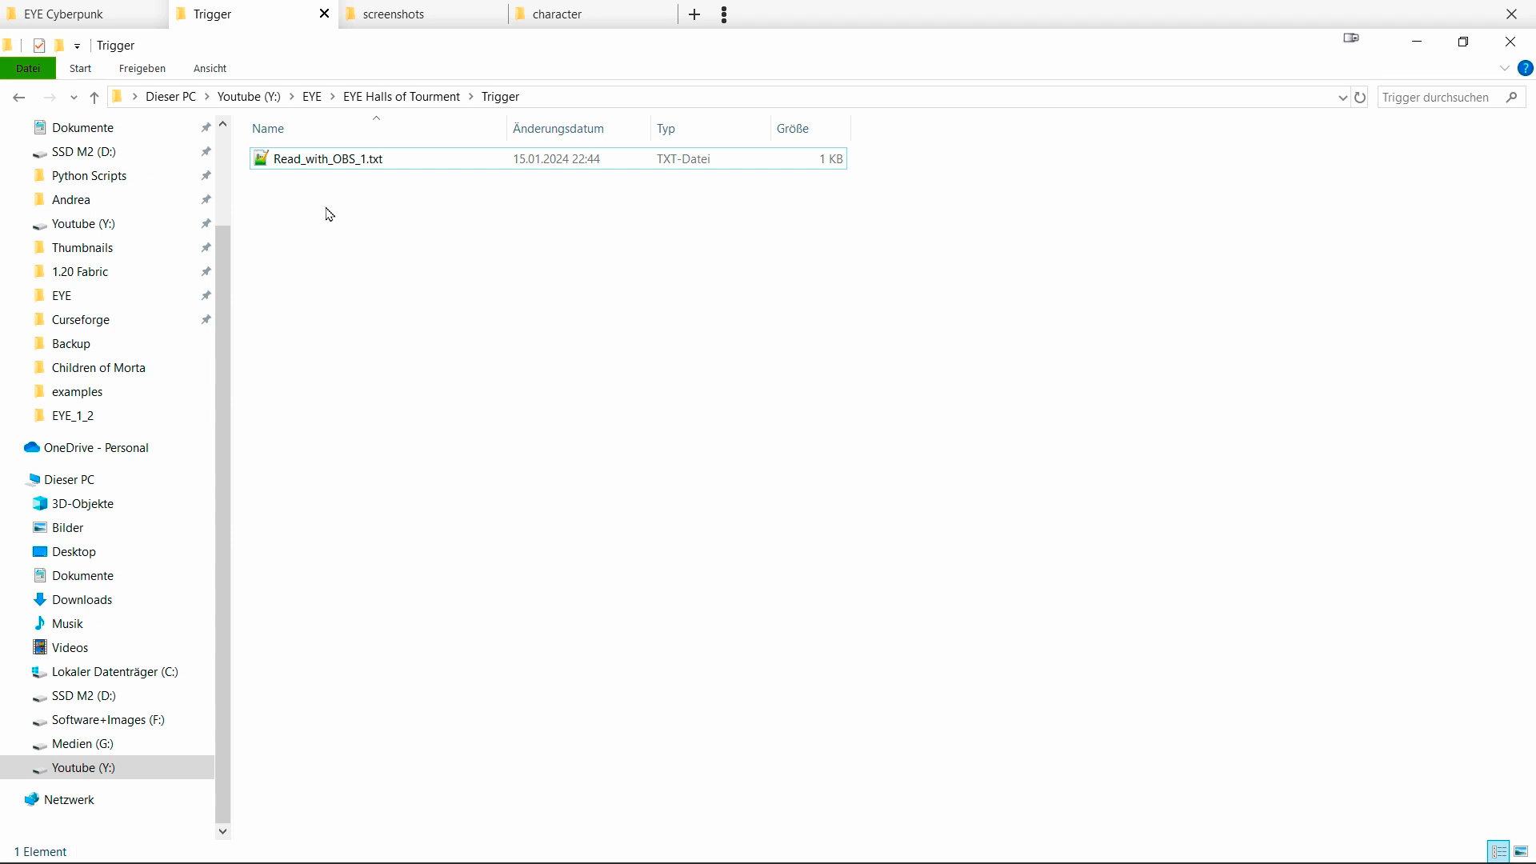
{"action": "left_click", "coordinate": [313, 173]}
{"action": "double_click", "coordinate": [313, 173]}
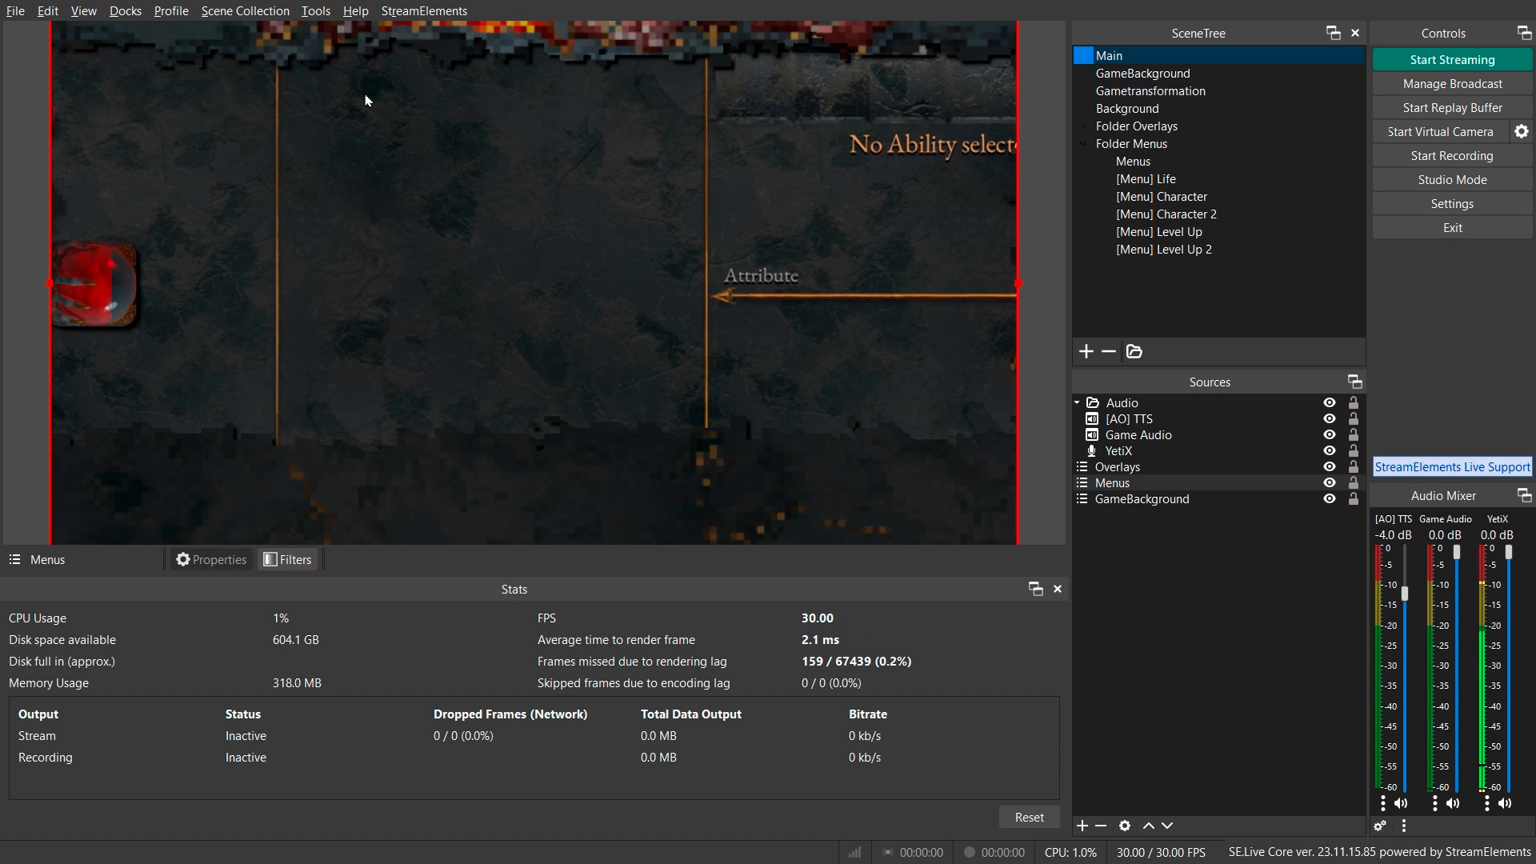
{"action": "left_click", "coordinate": [316, 10]}
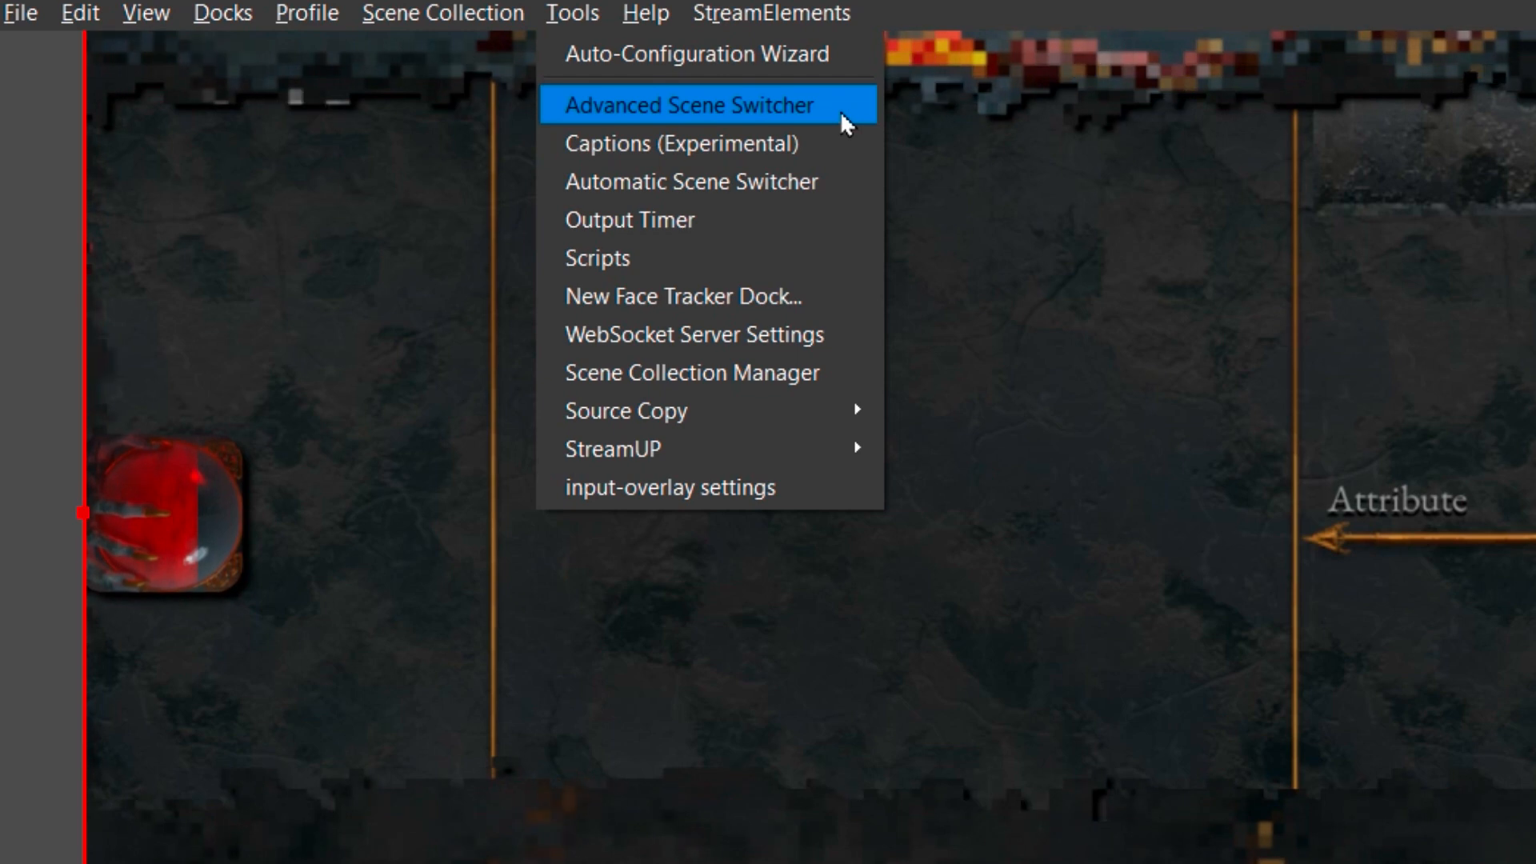
{"action": "left_click", "coordinate": [840, 110]}
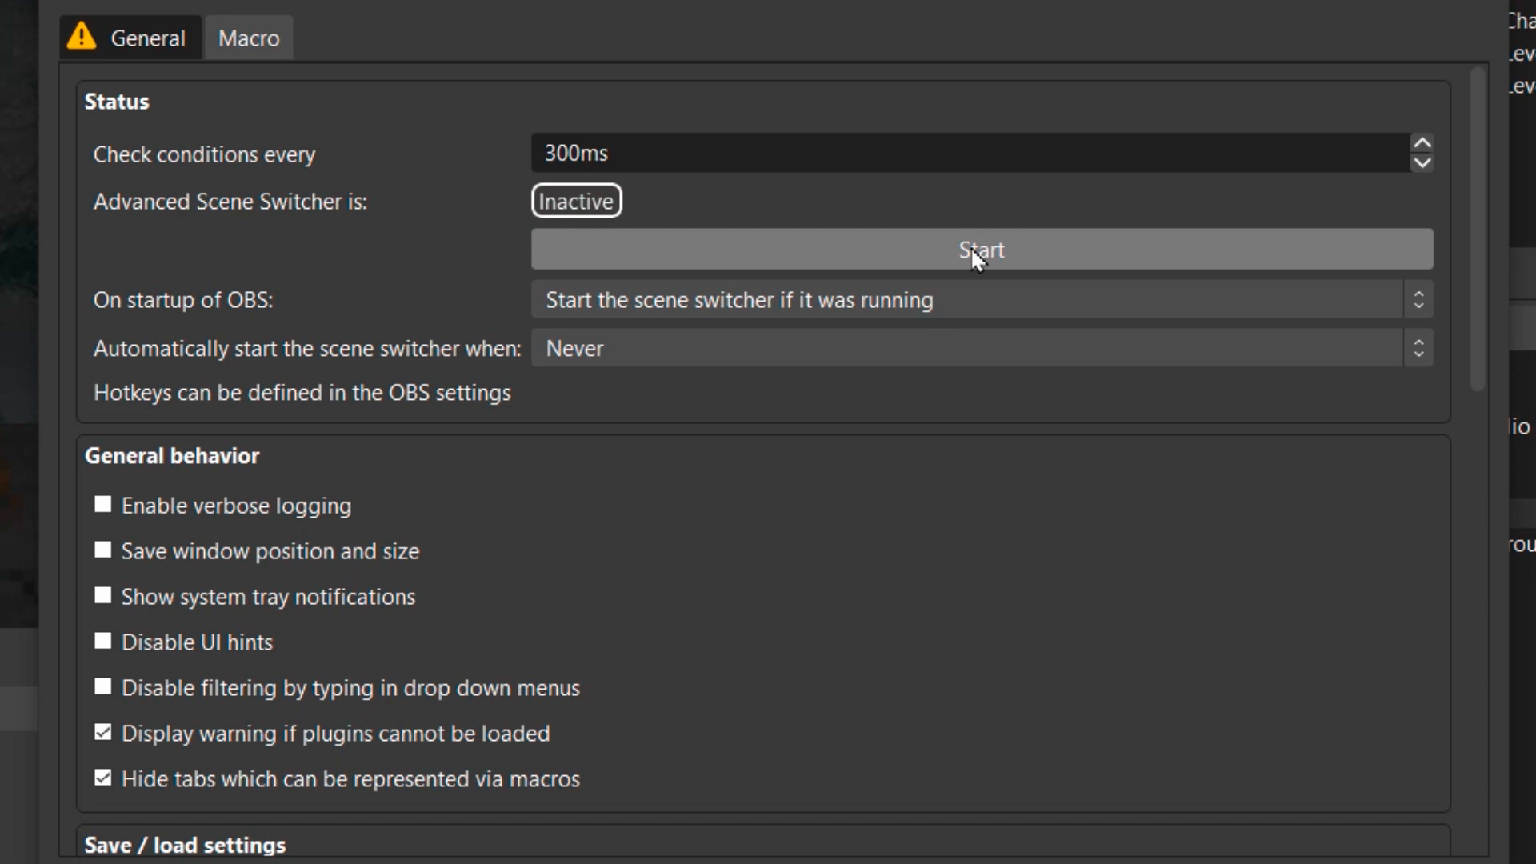
{"action": "left_click", "coordinate": [248, 37]}
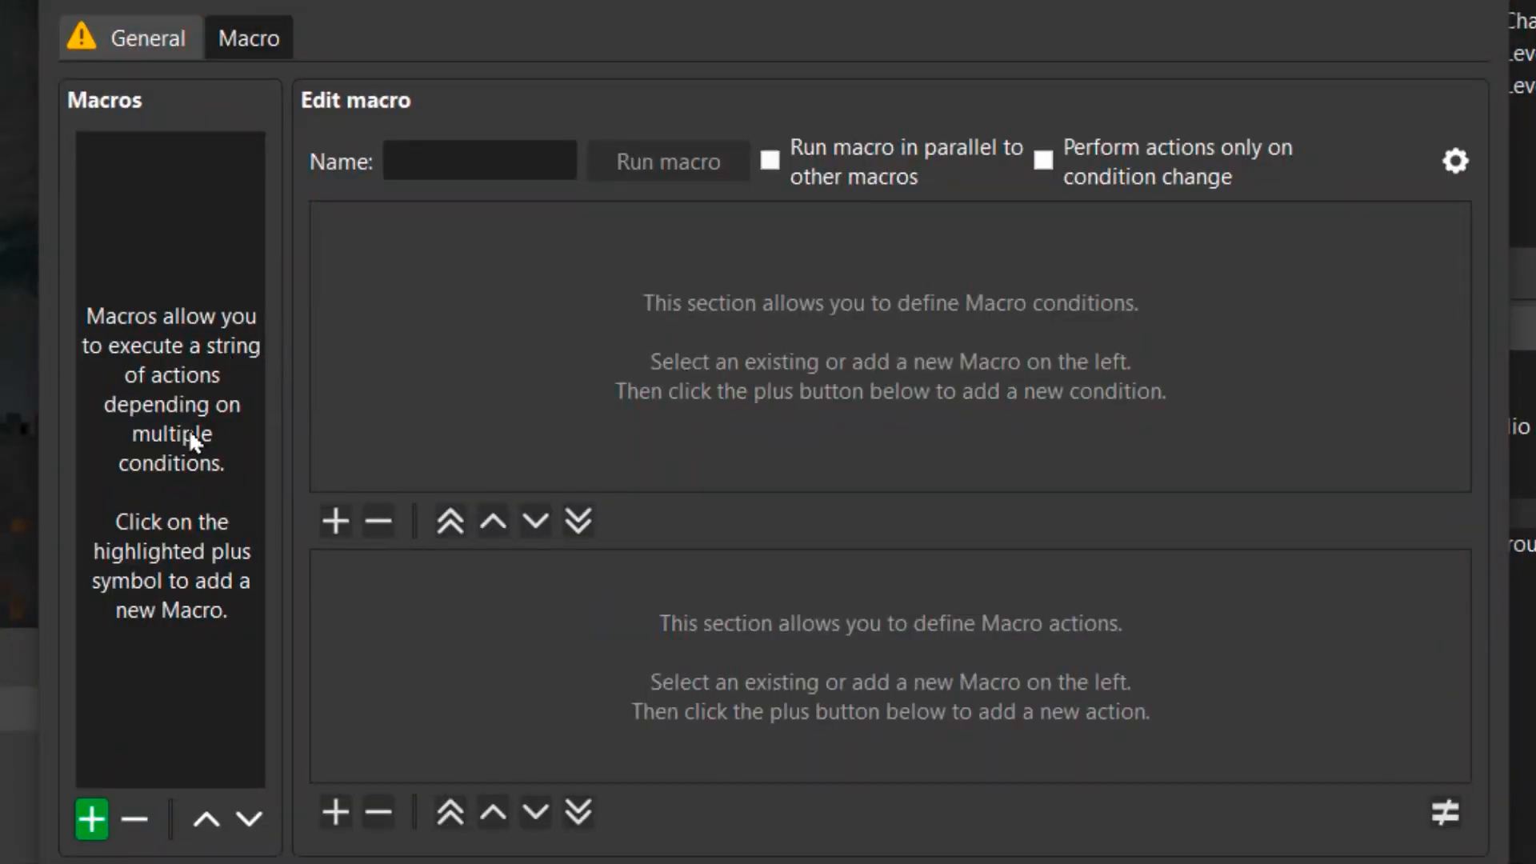
Add a macro named character with a File condition.
{"action": "left_click", "coordinate": [90, 820]}
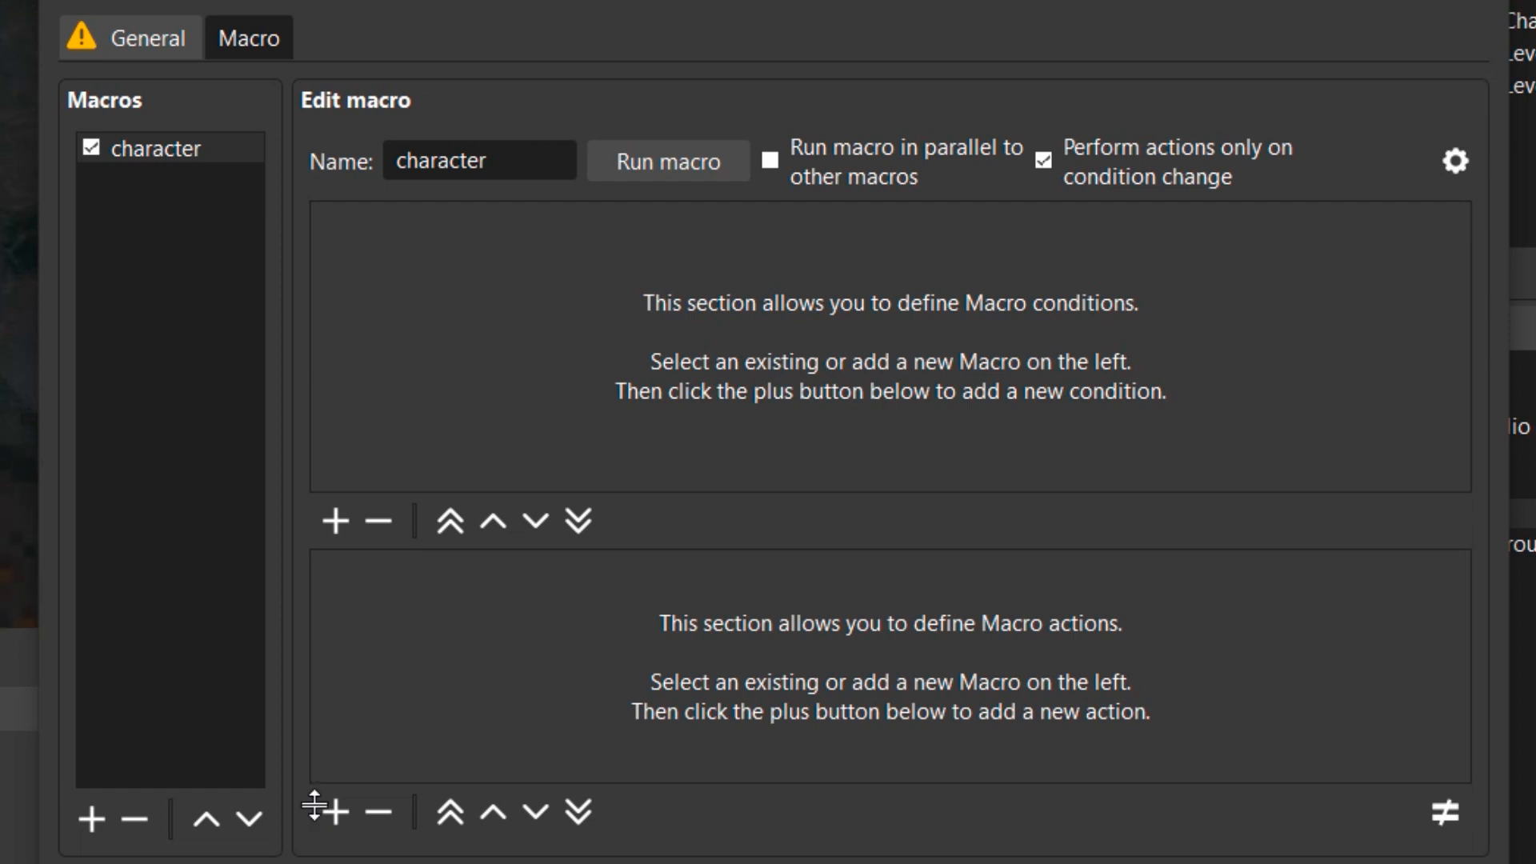
{"action": "left_click", "coordinate": [336, 522]}
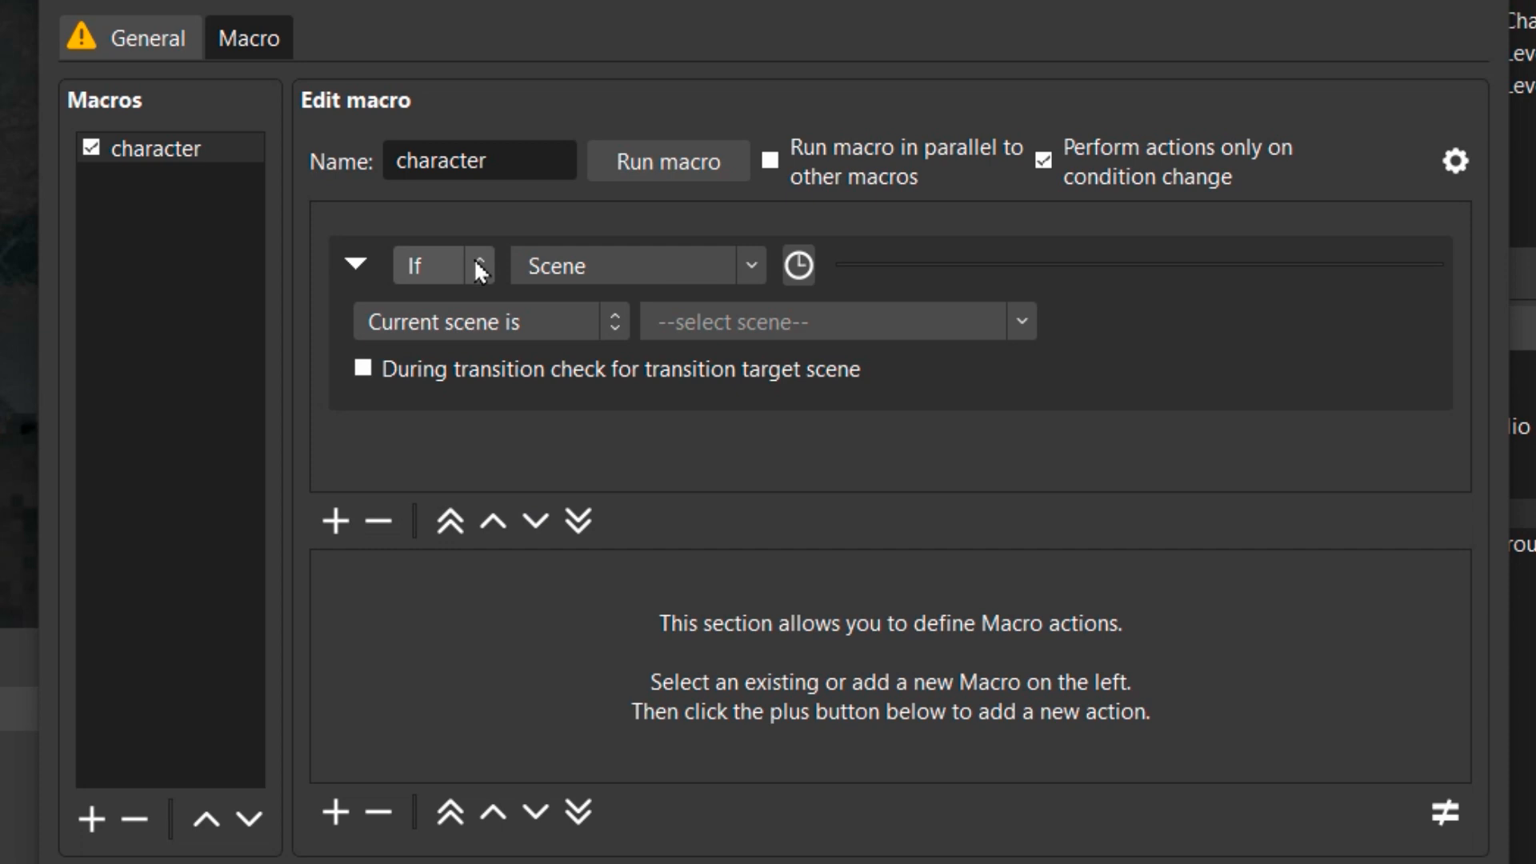
{"action": "left_click", "coordinate": [753, 268]}
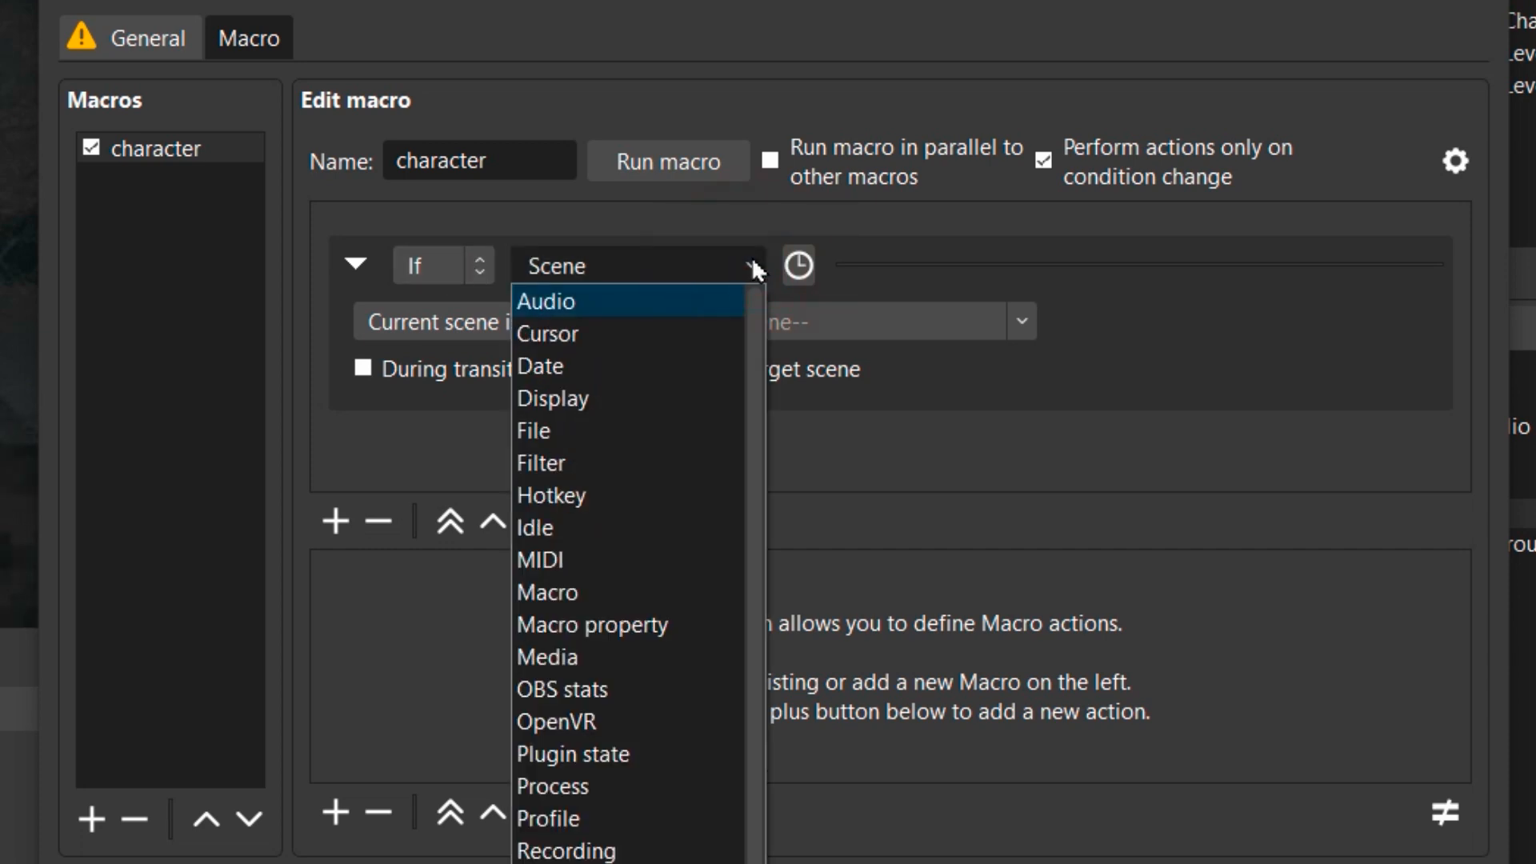
{"action": "left_click", "coordinate": [597, 435]}
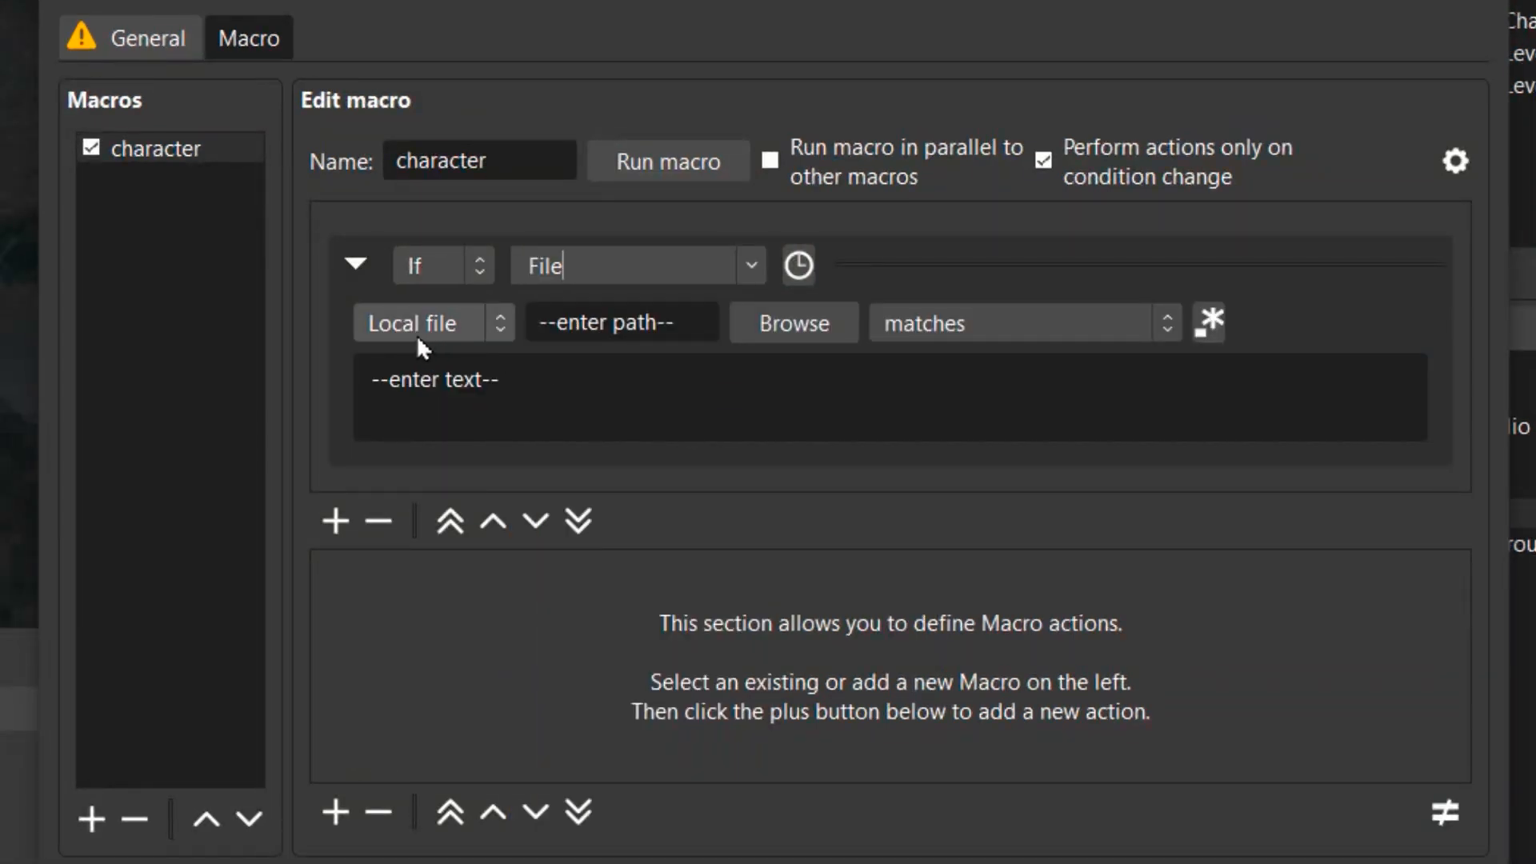
Point the File condition at Read_with_OBS_1.txt in the Trigger folder and make it match the text character.
{"action": "left_click", "coordinate": [796, 331]}
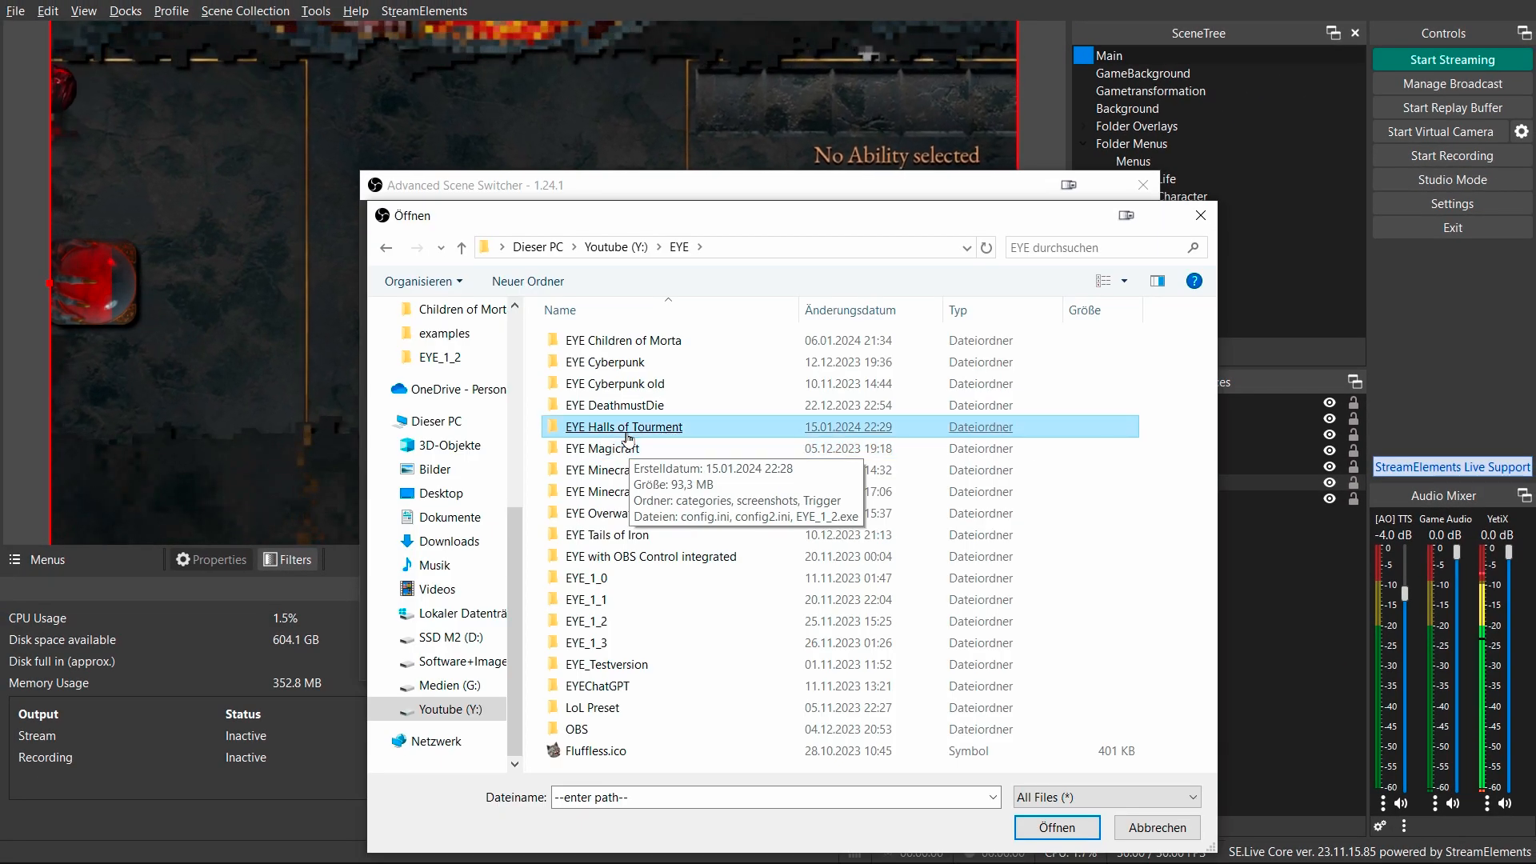
{"action": "double_click", "coordinate": [622, 426]}
{"action": "left_click", "coordinate": [608, 425]}
{"action": "left_click", "coordinate": [587, 384]}
{"action": "double_click", "coordinate": [587, 384]}
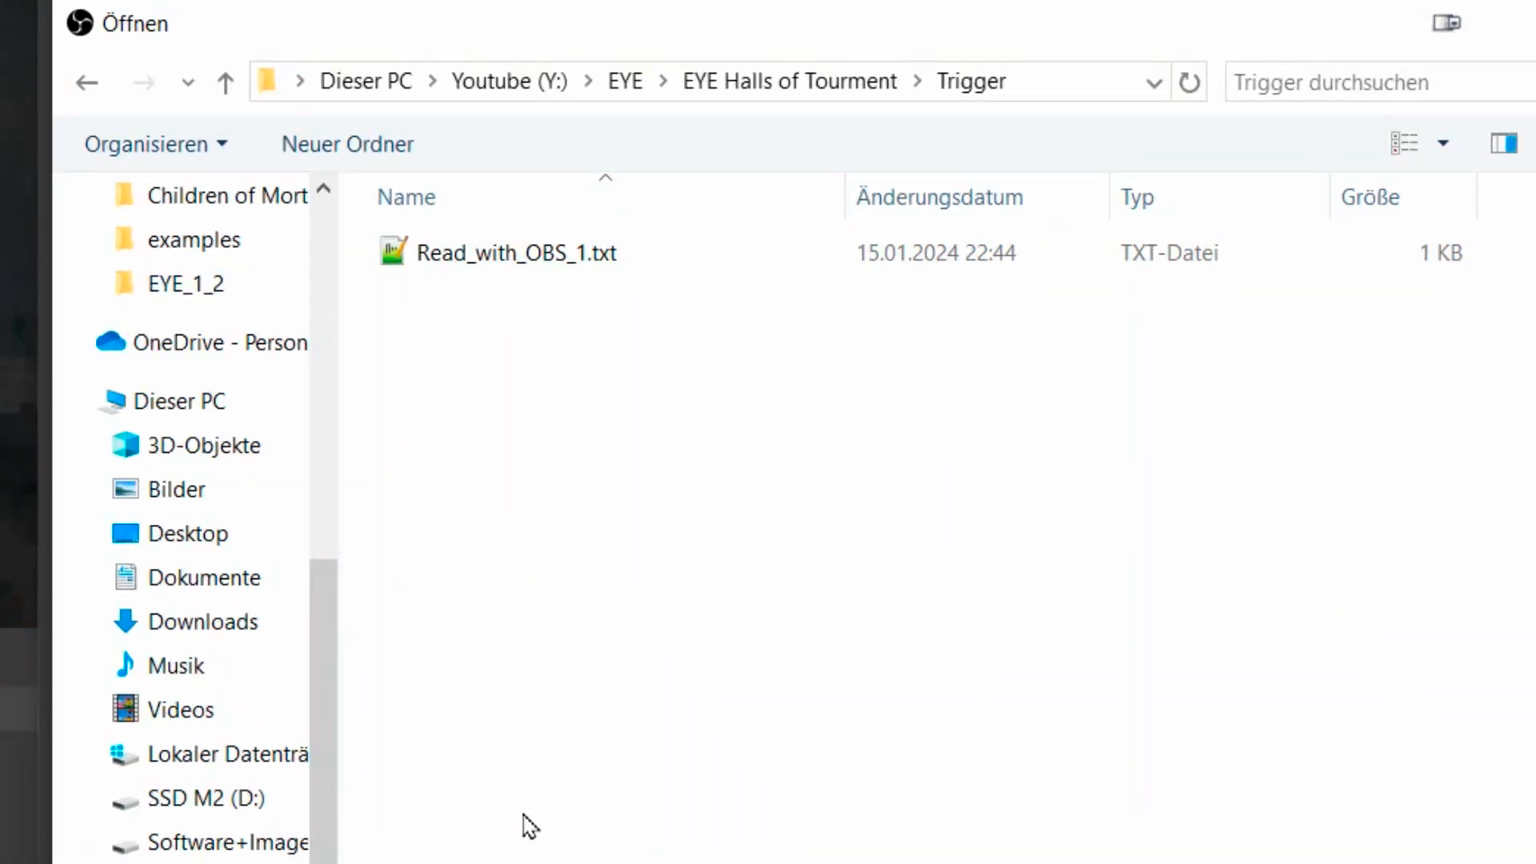
{"action": "double_click", "coordinate": [602, 276]}
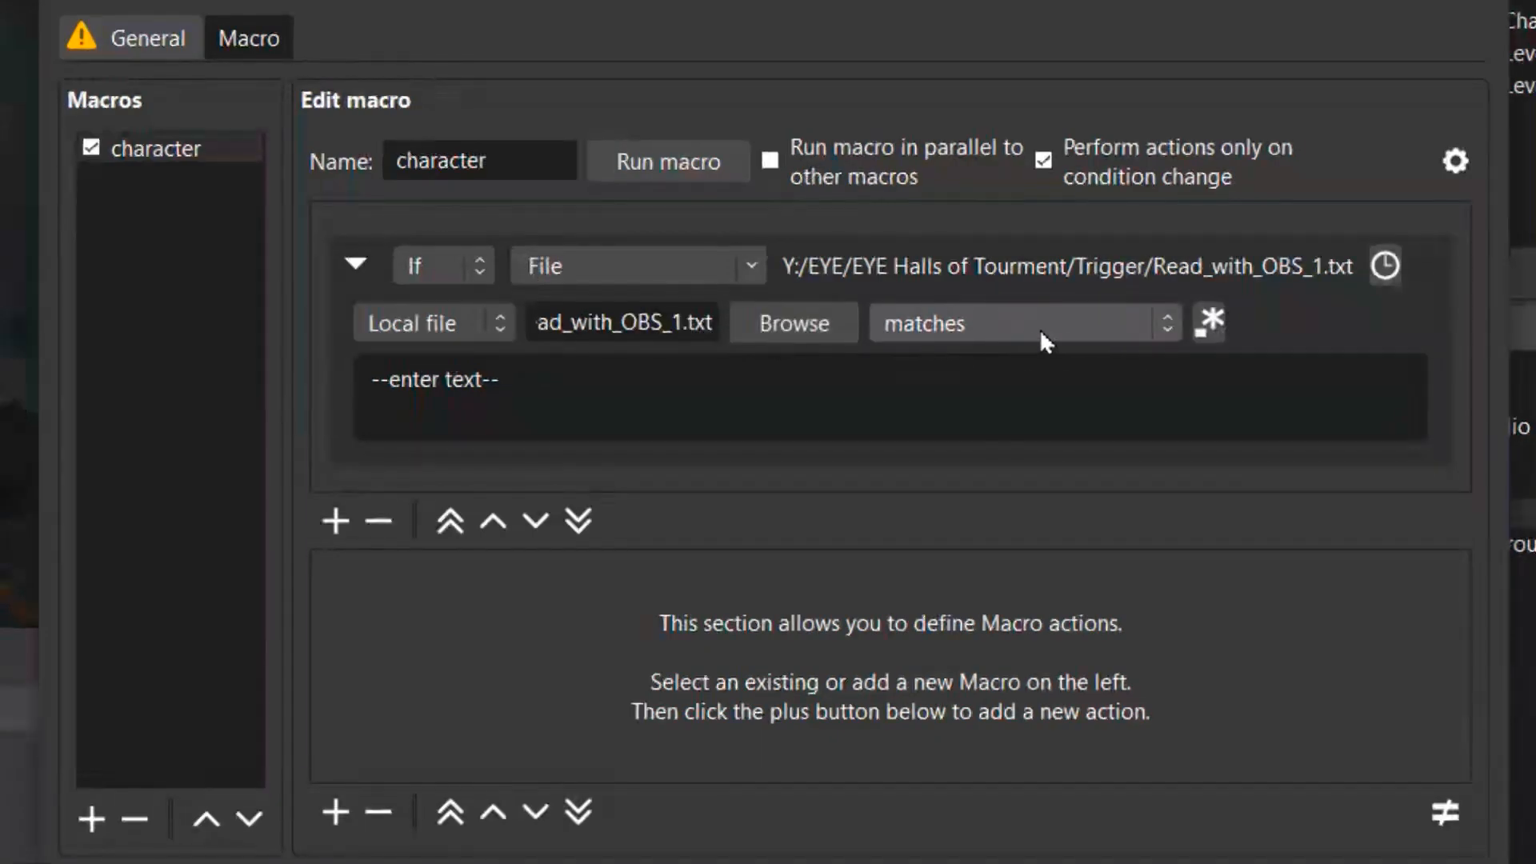
{"action": "left_click_drag", "start_coordinate": [841, 376], "coordinate": [280, 376]}
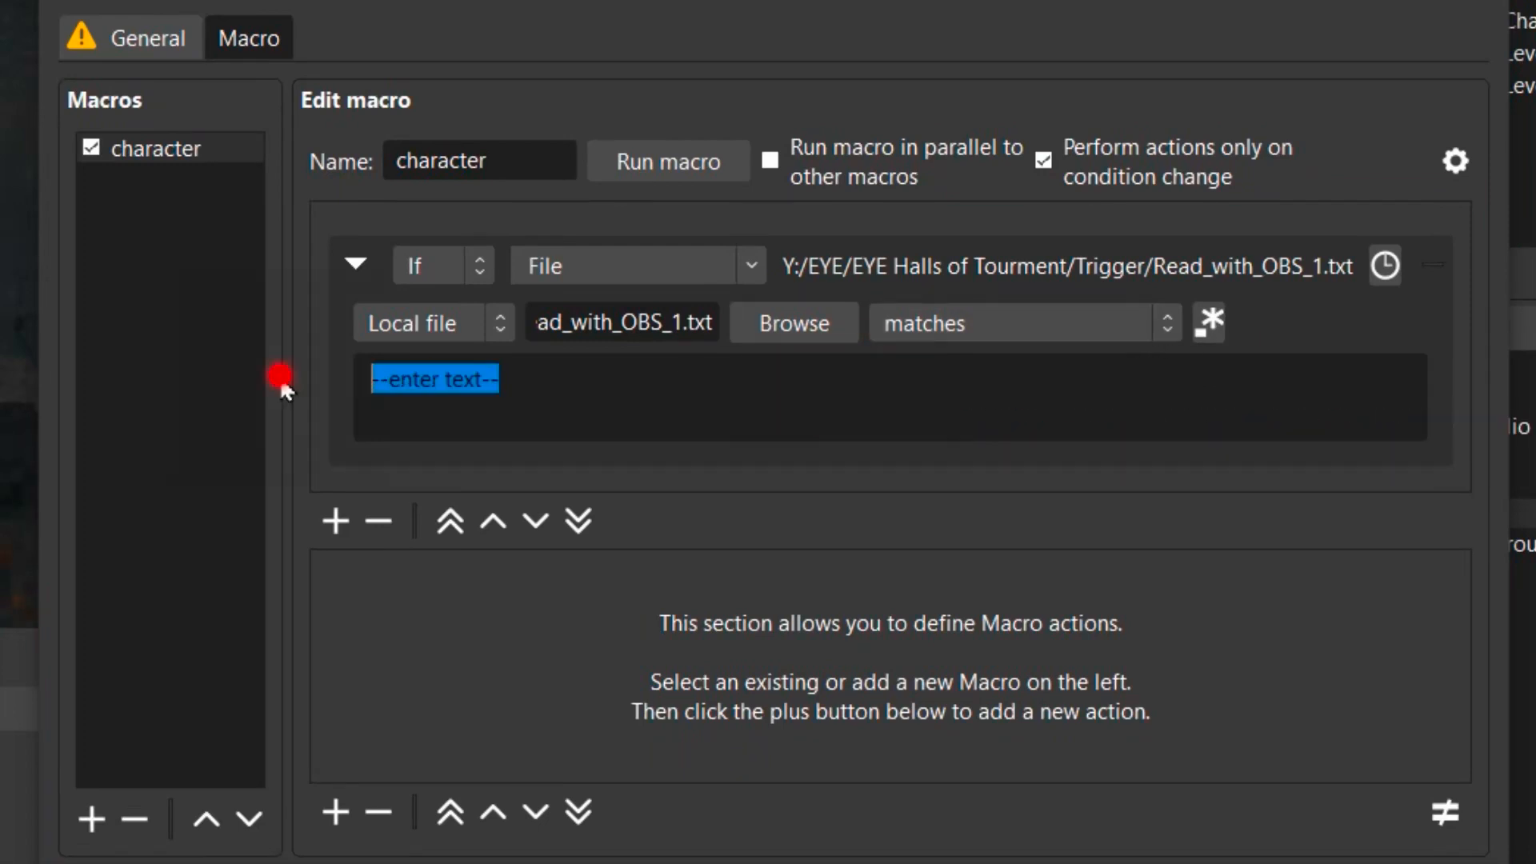
{"action": "type", "text": "character"}
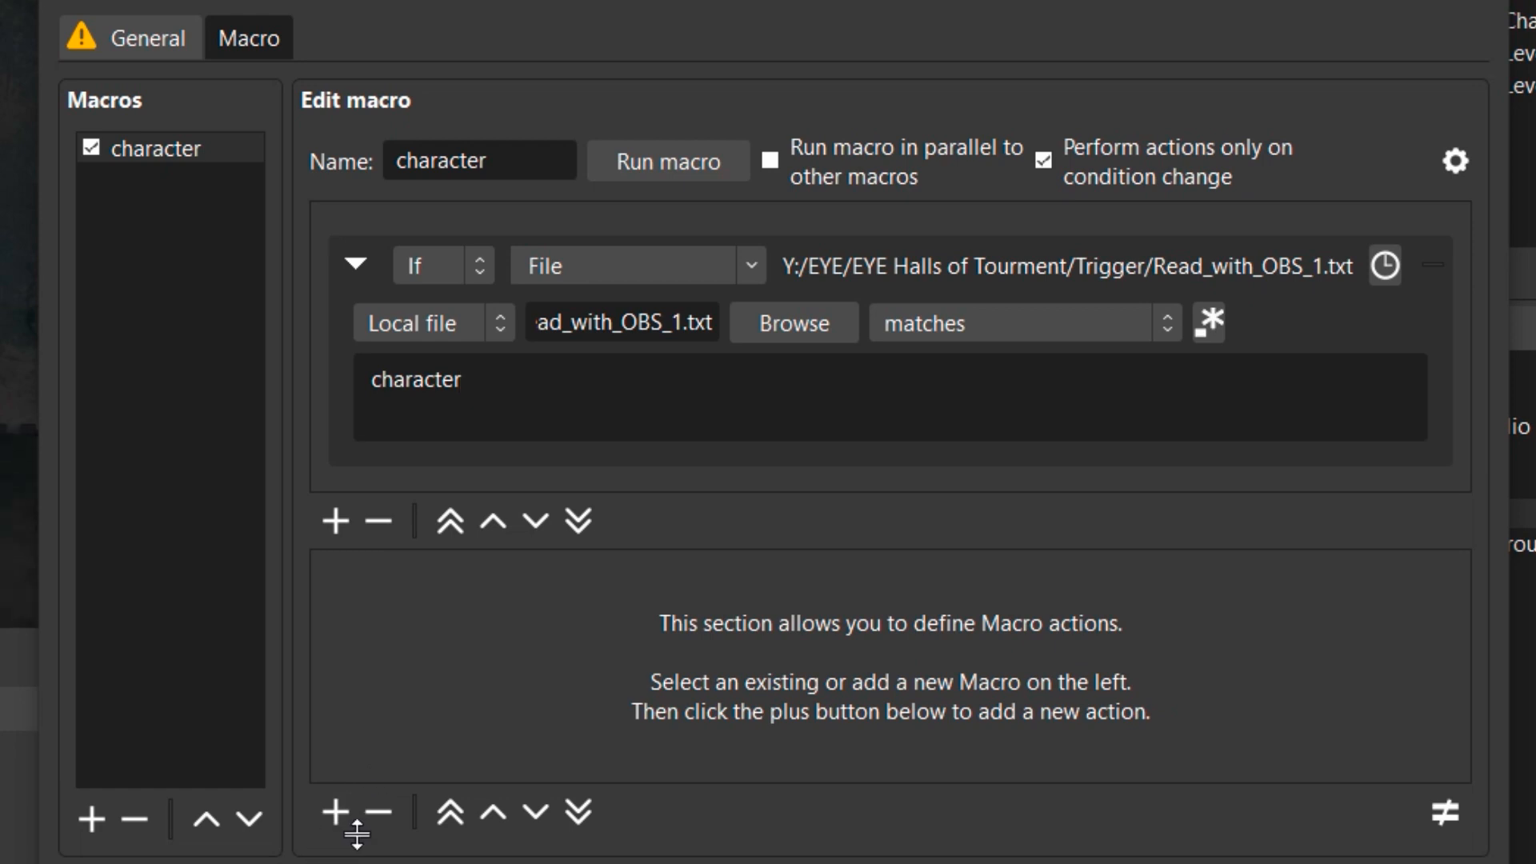
Add a Filter action that enables the in filter on the [Menu] Character source.
{"action": "left_click", "coordinate": [334, 812]}
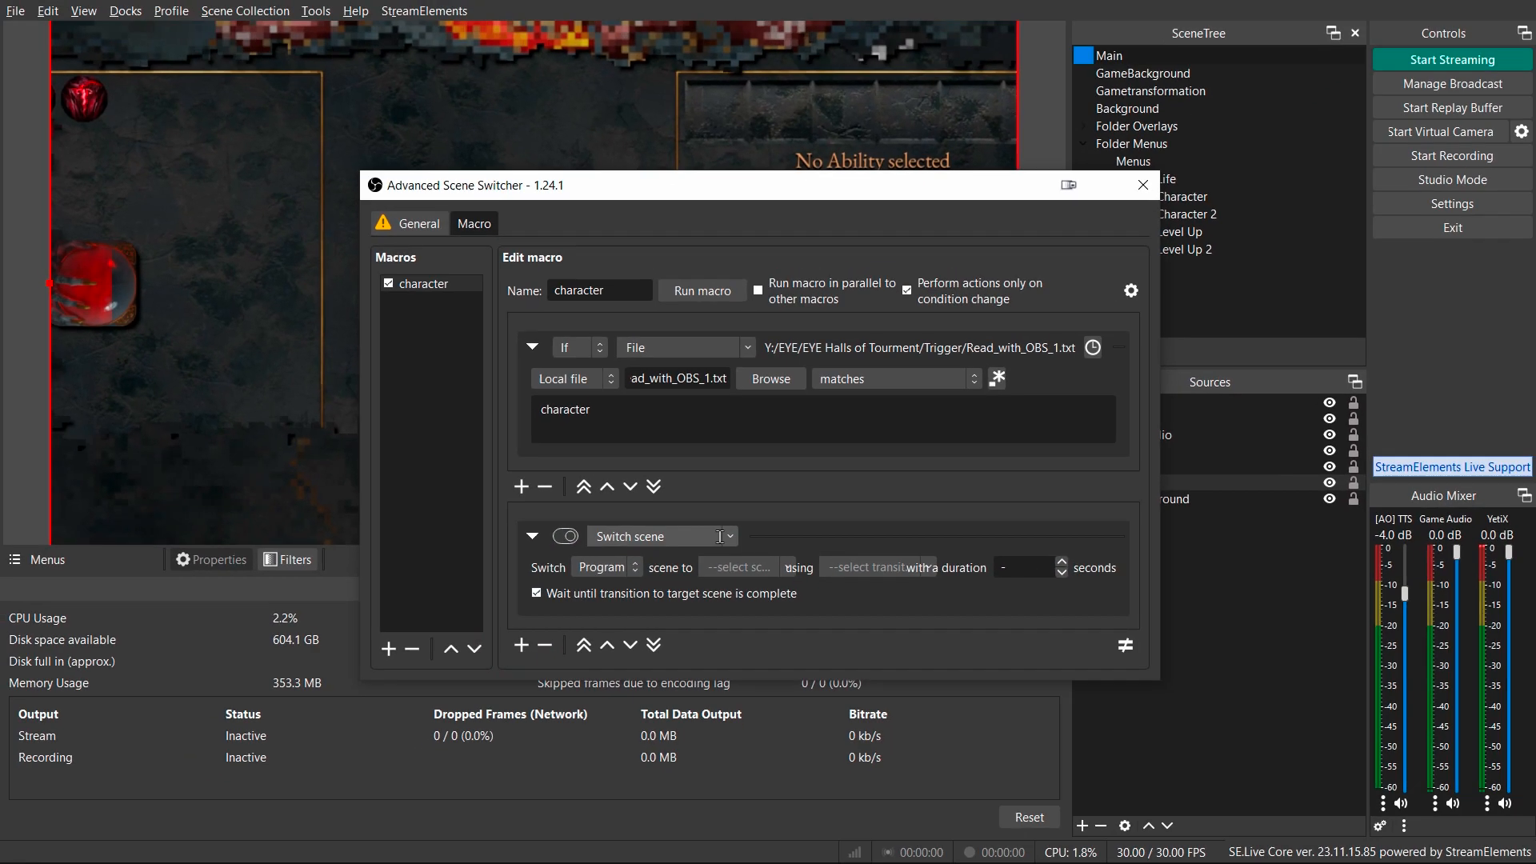
{"action": "left_click", "coordinate": [730, 537]}
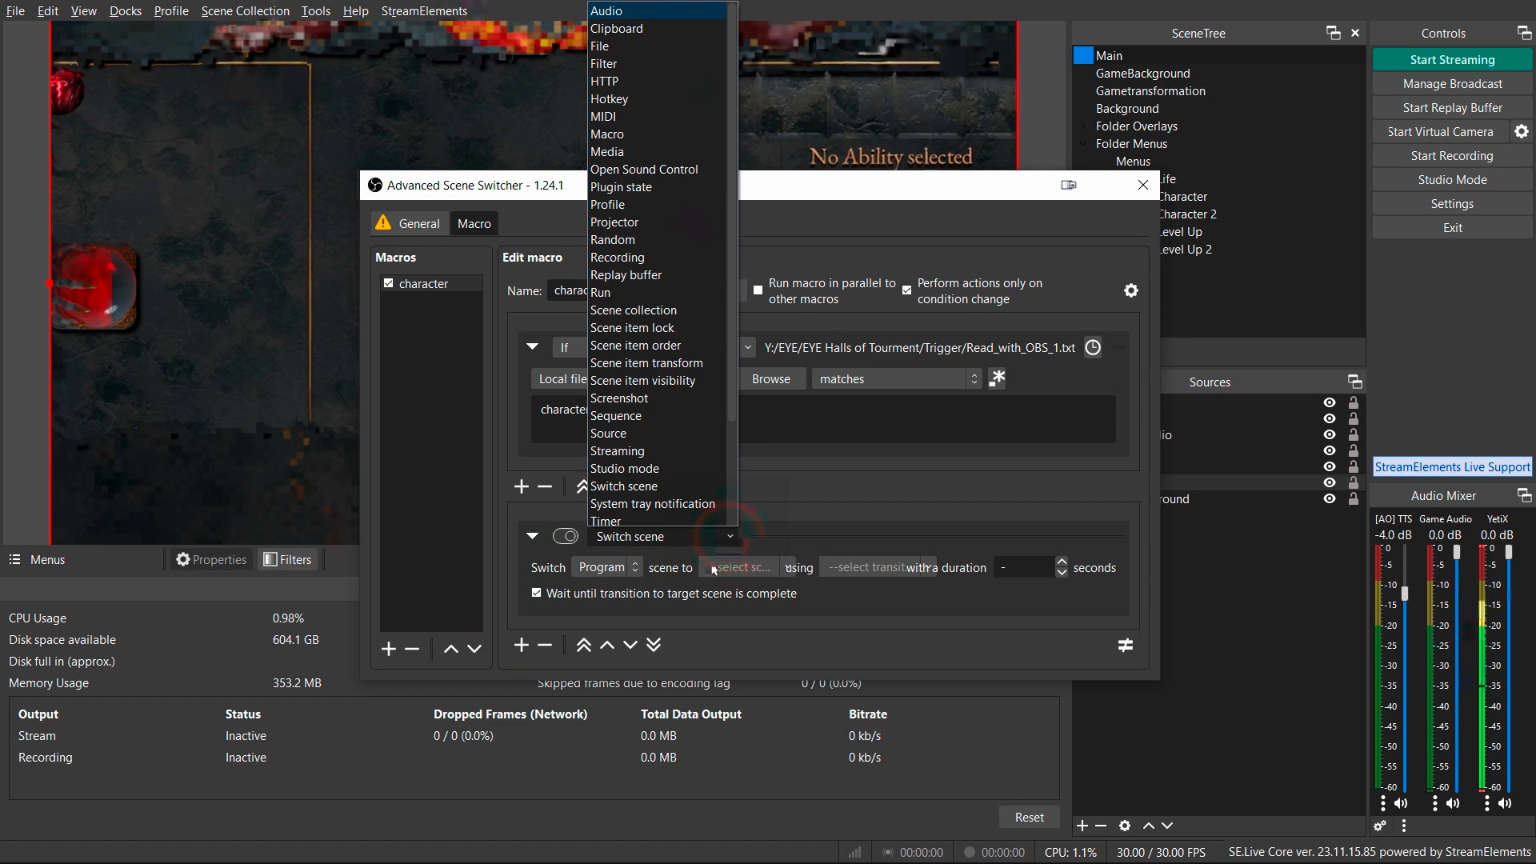
{"action": "left_click", "coordinate": [672, 64]}
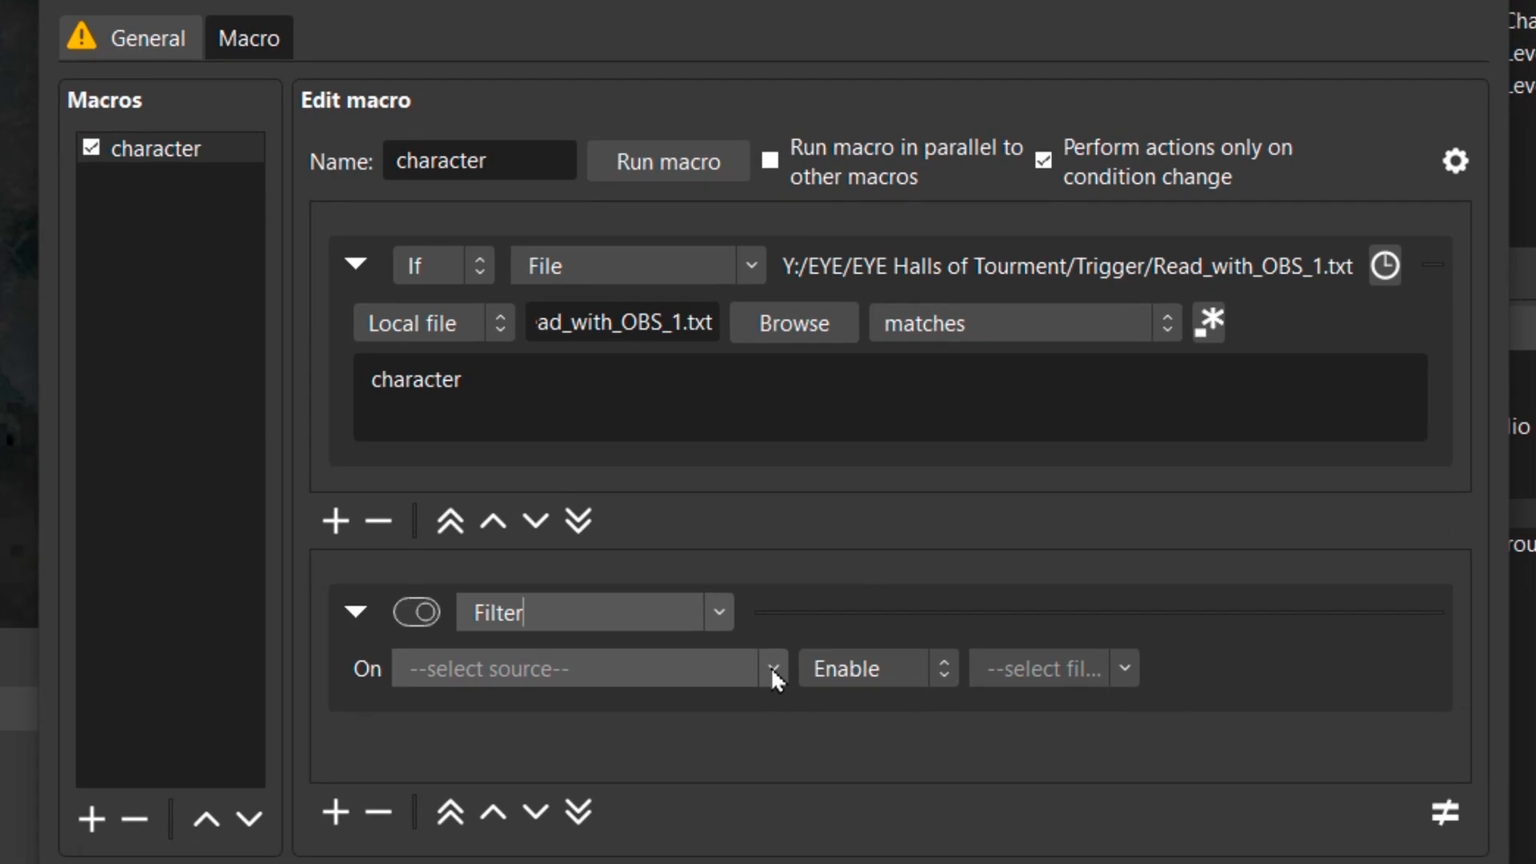
{"action": "left_click", "coordinate": [773, 672]}
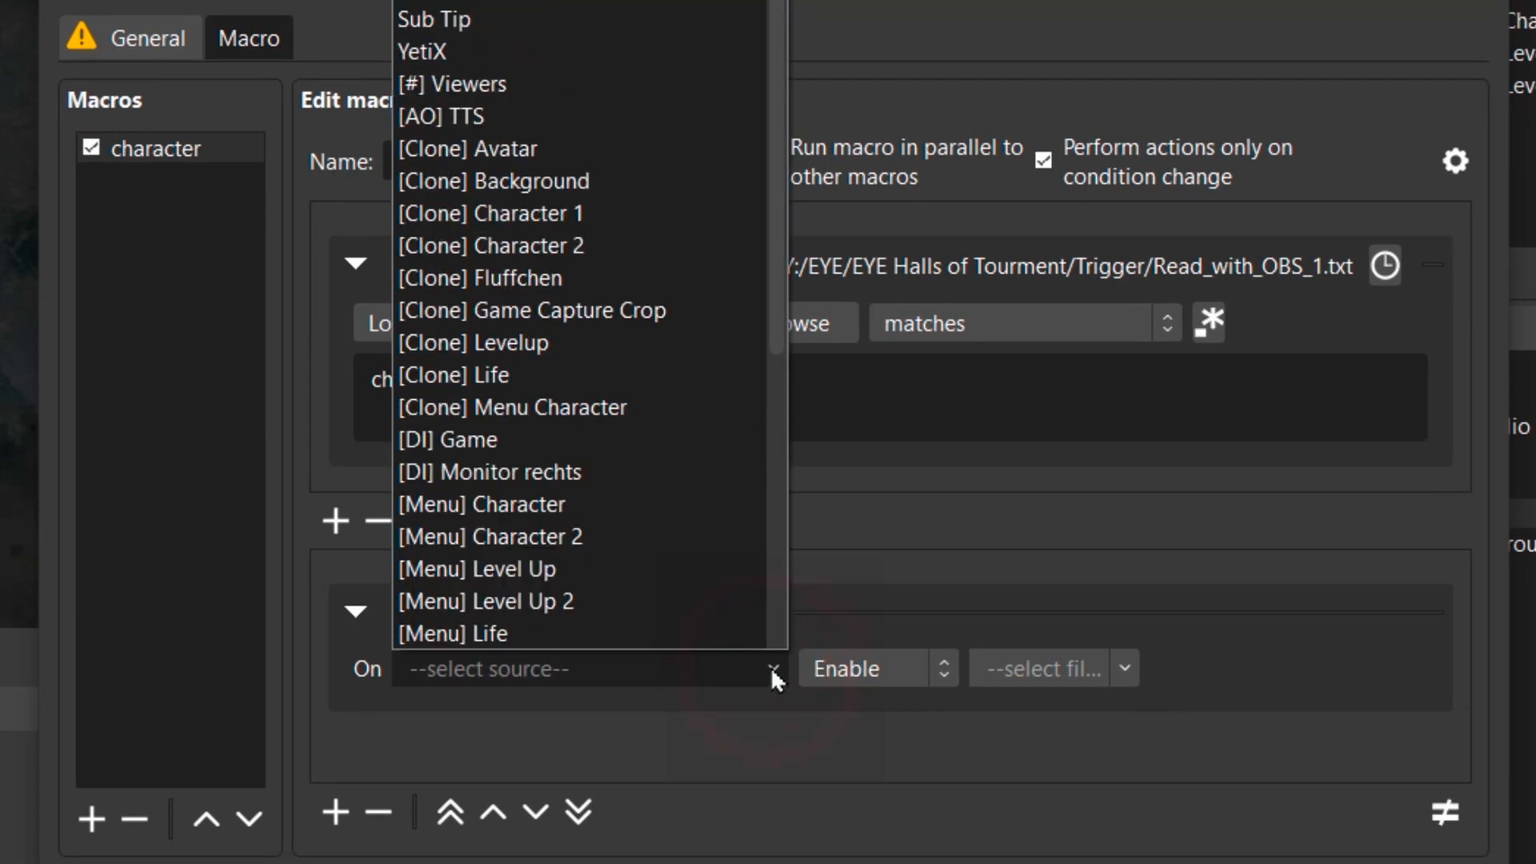
{"action": "left_click", "coordinate": [636, 506]}
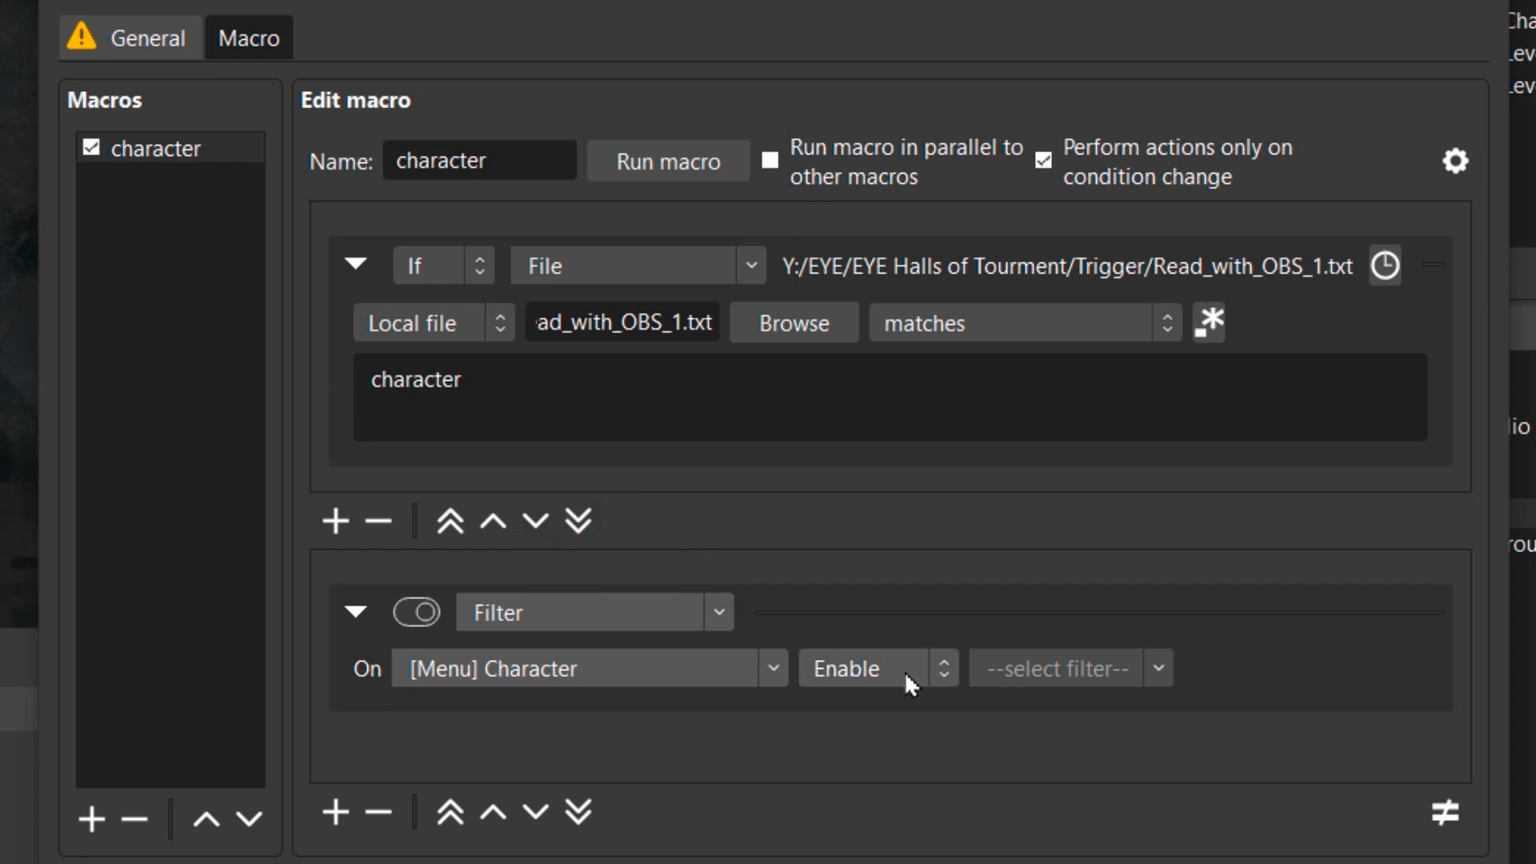
{"action": "left_click", "coordinate": [1158, 672]}
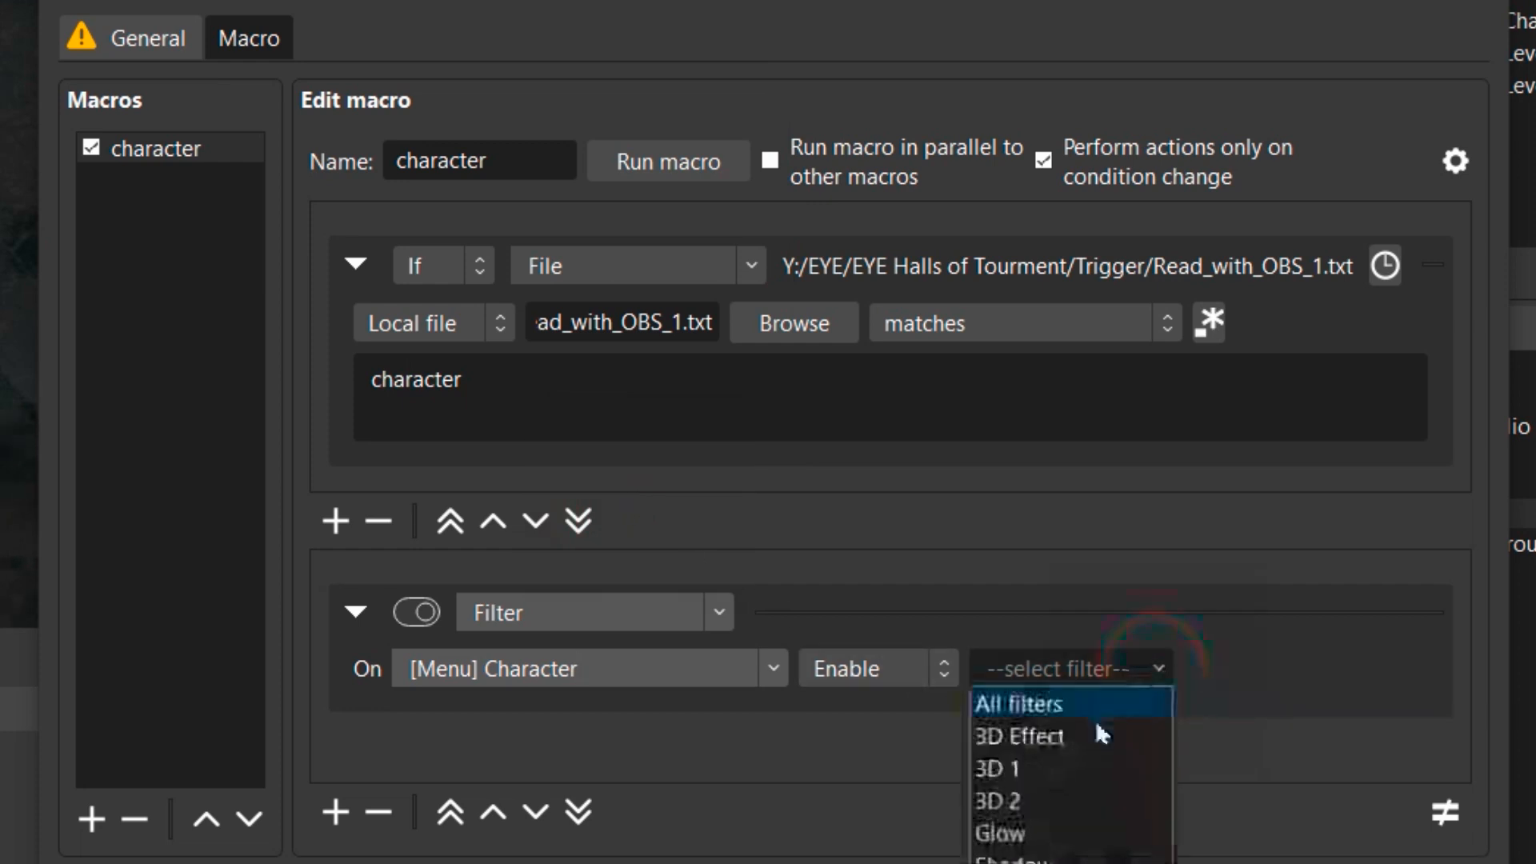
{"action": "type", "text": "in"}
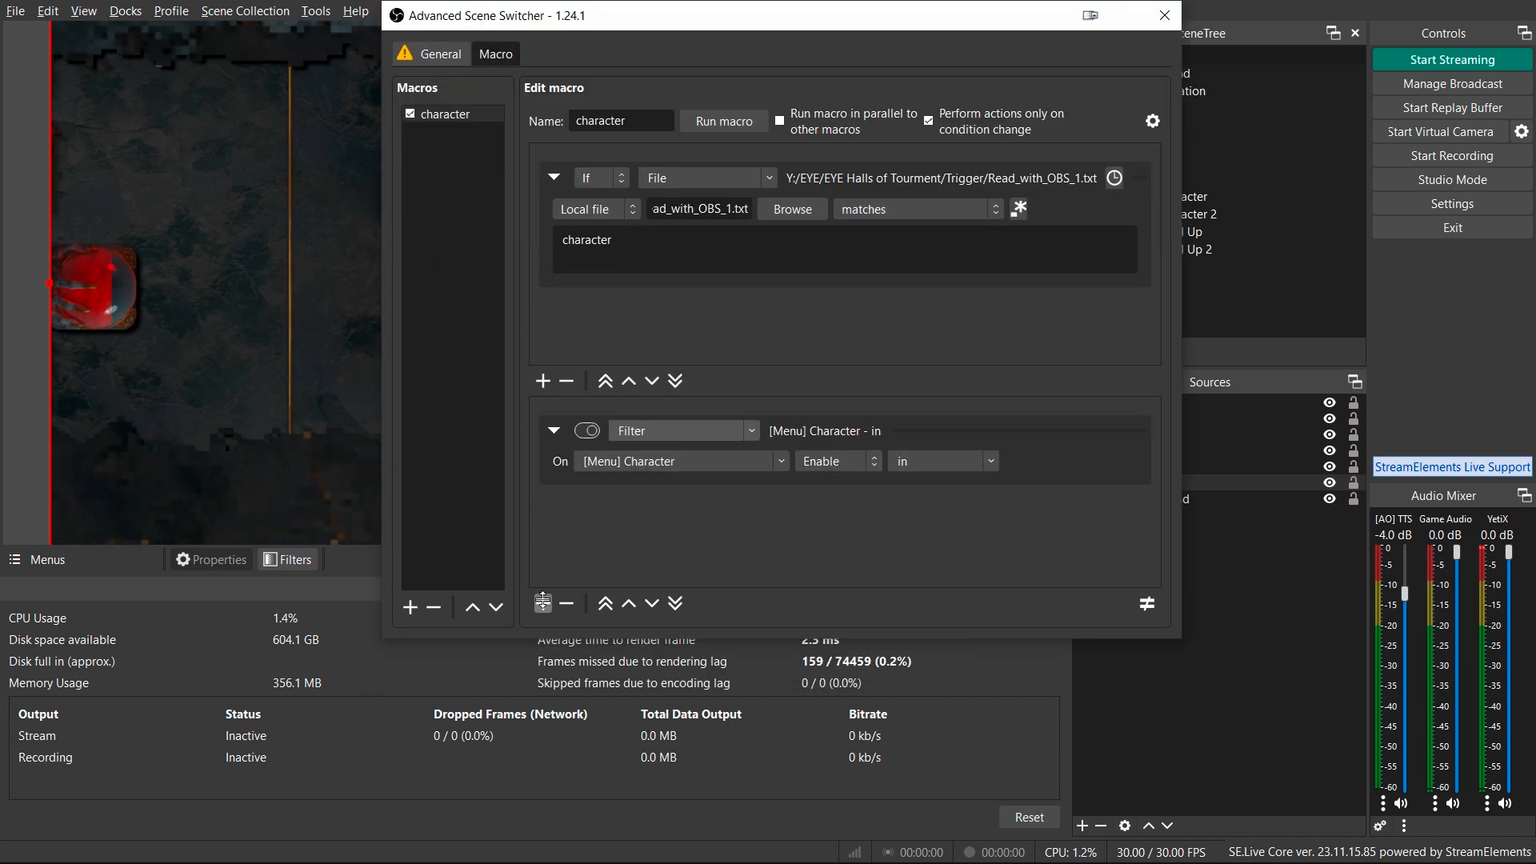
Add a second Filter action that enables the in filter on the [Menu] Character 2 source.
{"action": "left_click", "coordinate": [544, 603]}
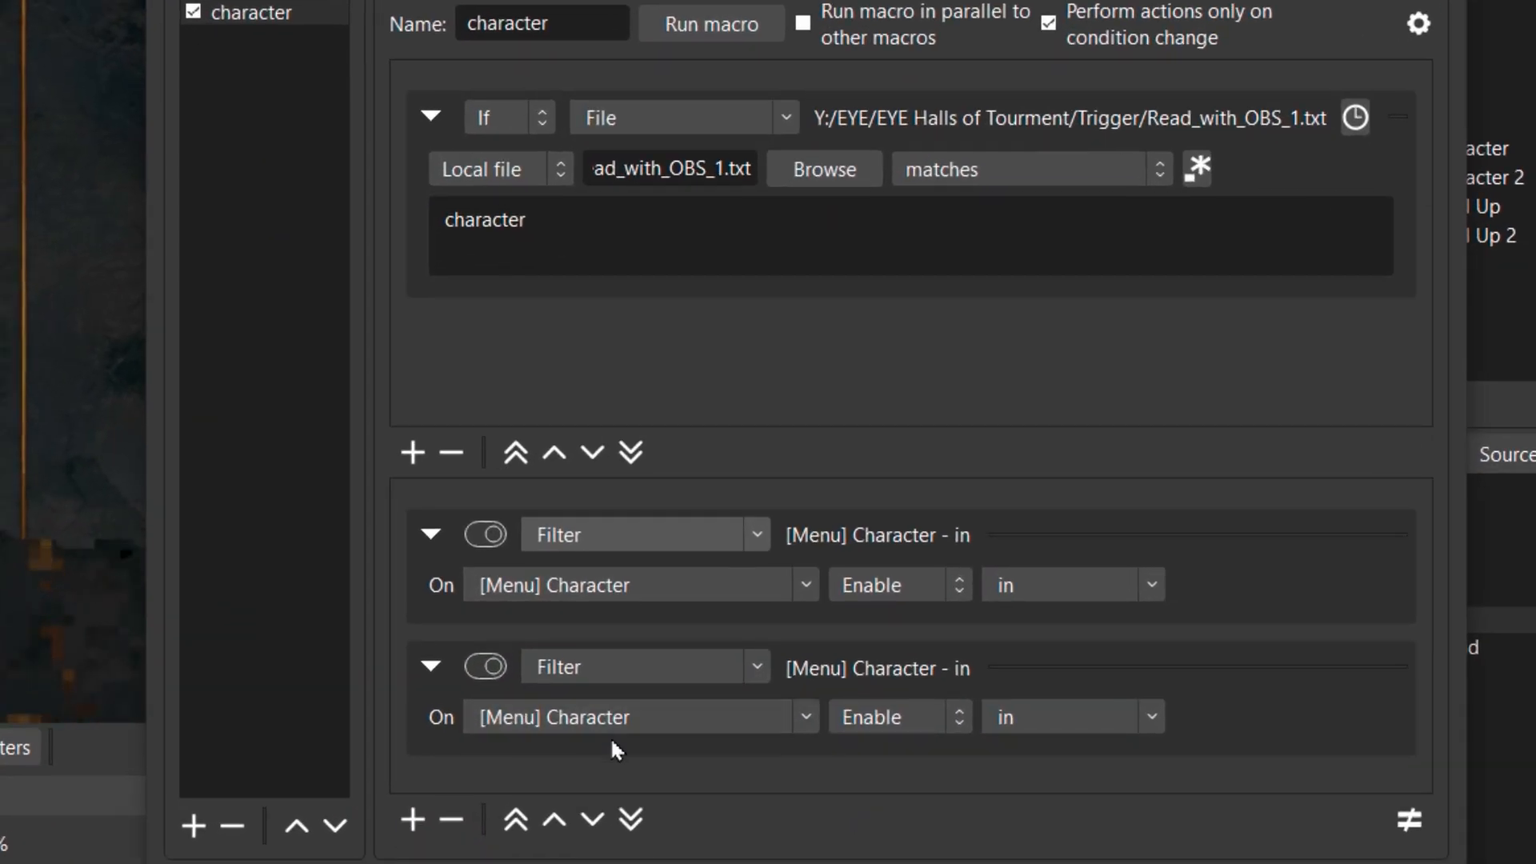
{"action": "left_click", "coordinate": [806, 717]}
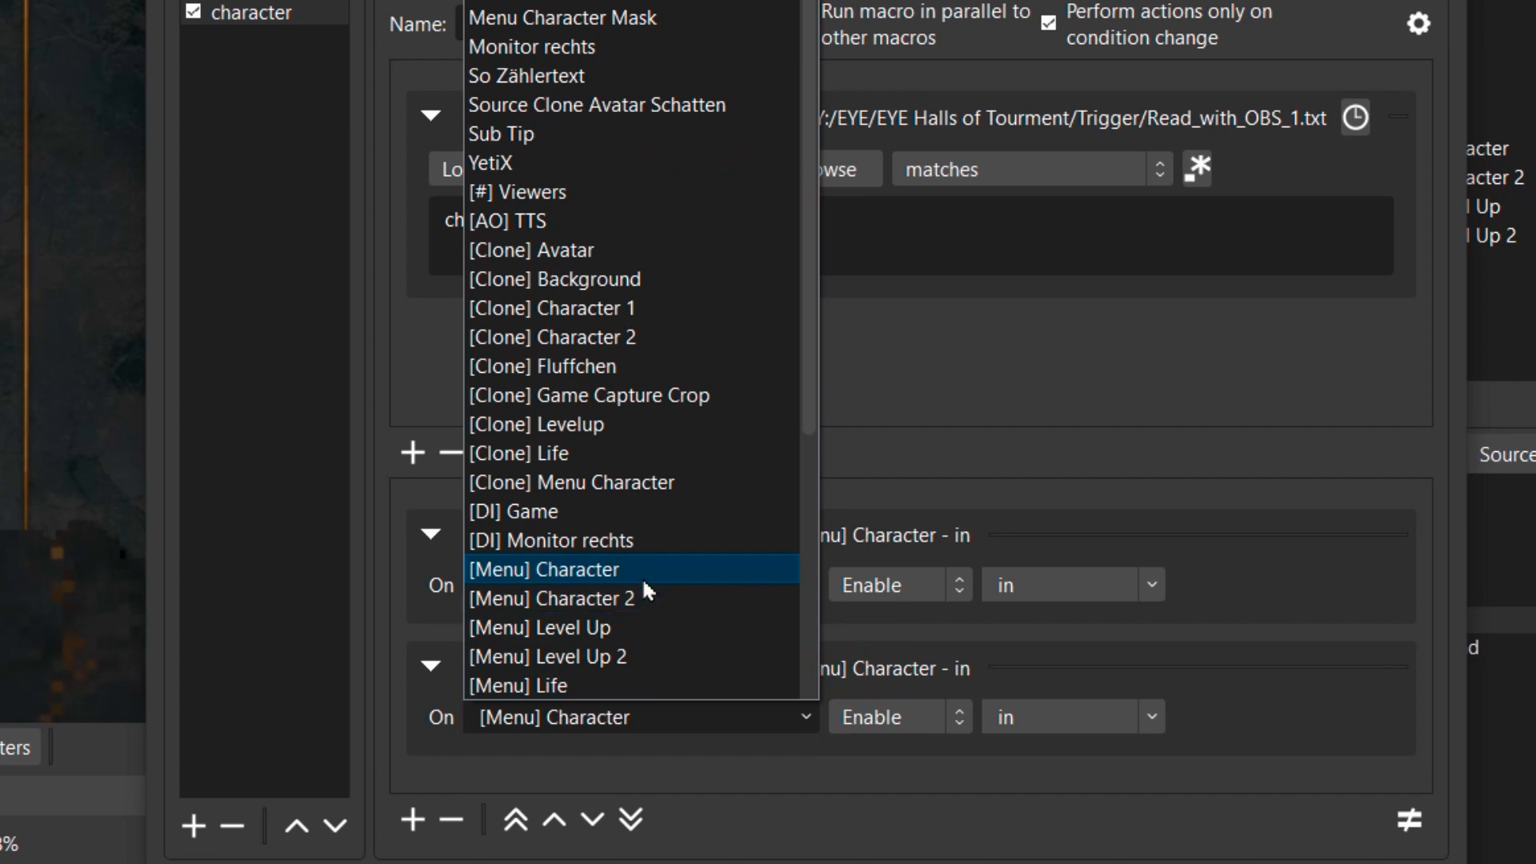
{"action": "left_click", "coordinate": [655, 597]}
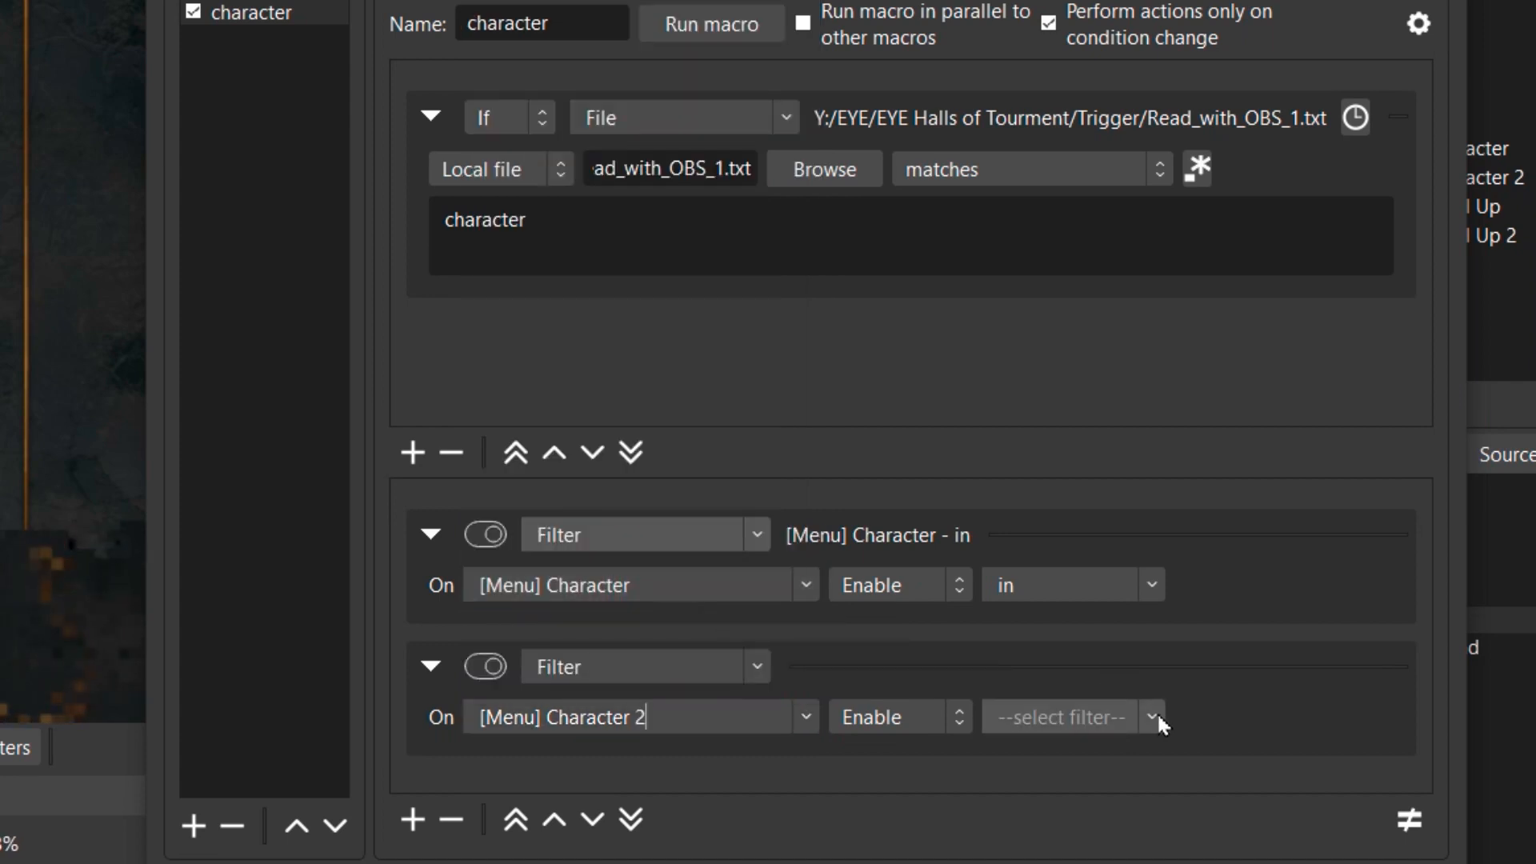
{"action": "left_click", "coordinate": [1145, 719]}
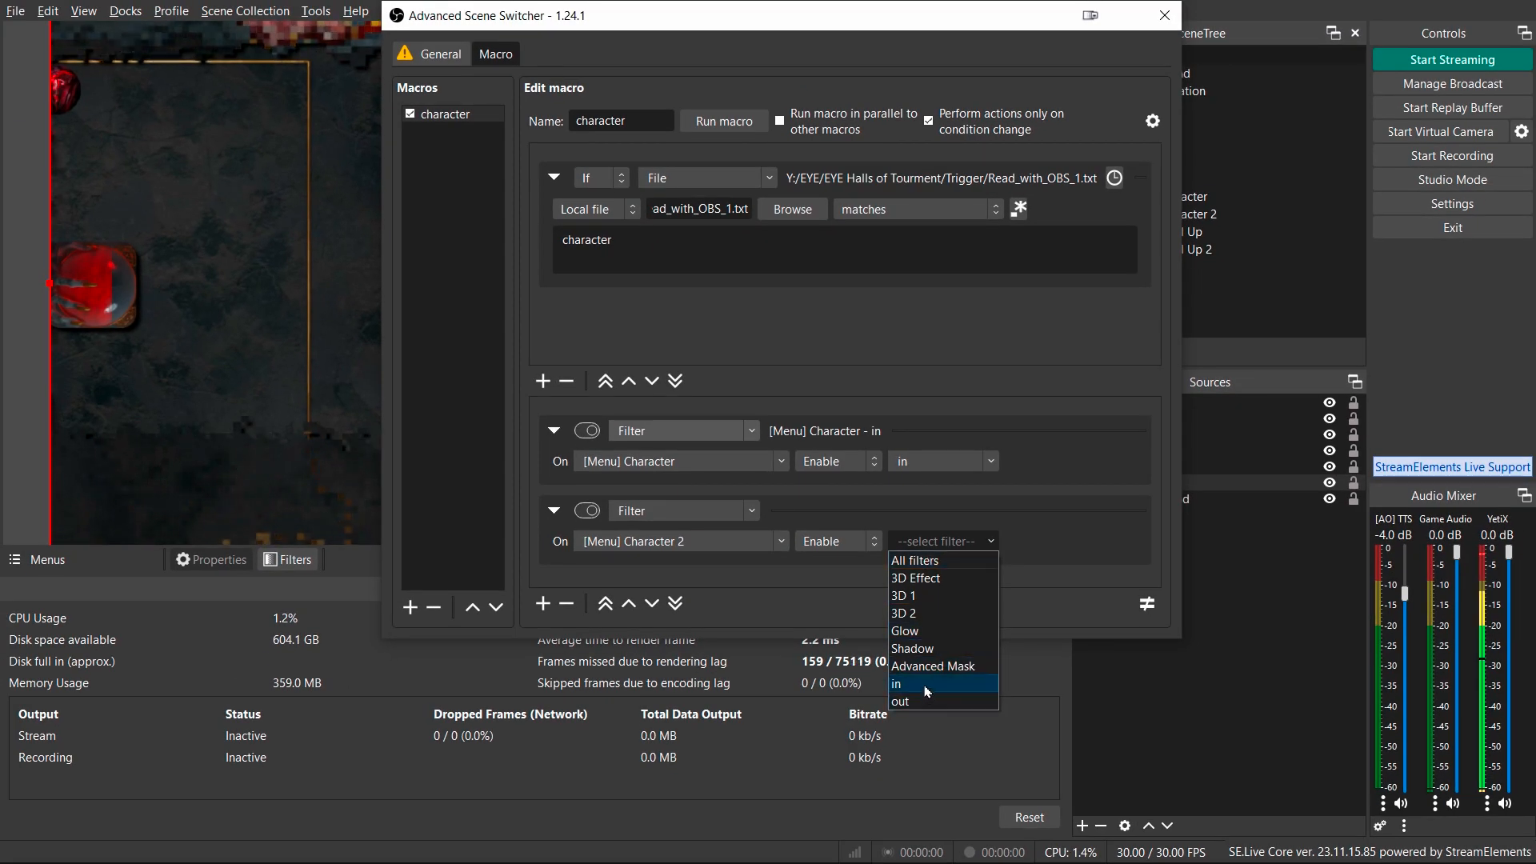
{"action": "left_click", "coordinate": [926, 685]}
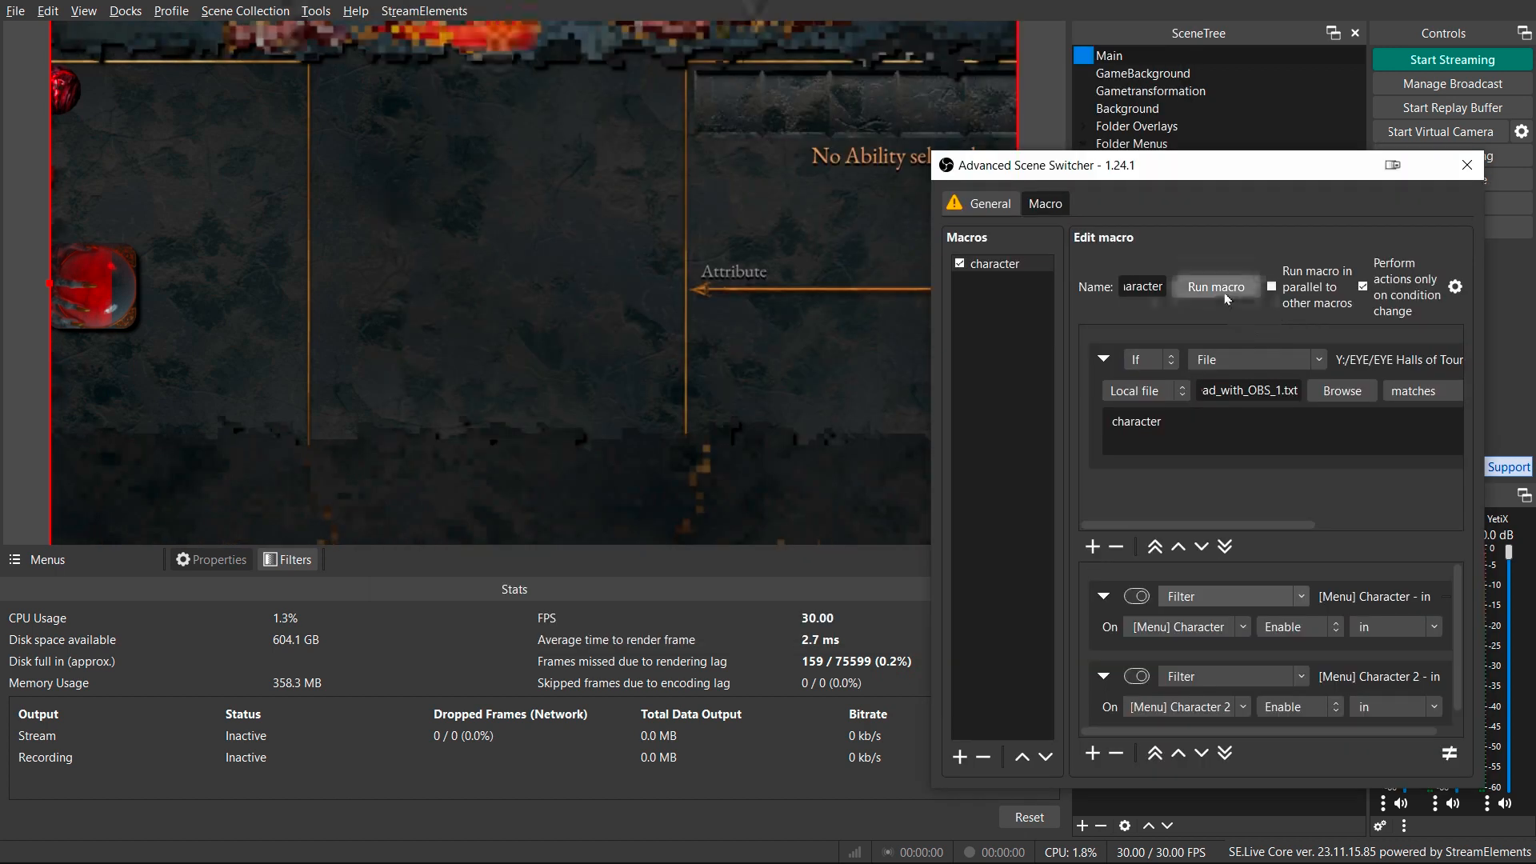
Run the character macro to test it, then reposition and widen the scene switcher window.
{"action": "left_click", "coordinate": [1216, 287]}
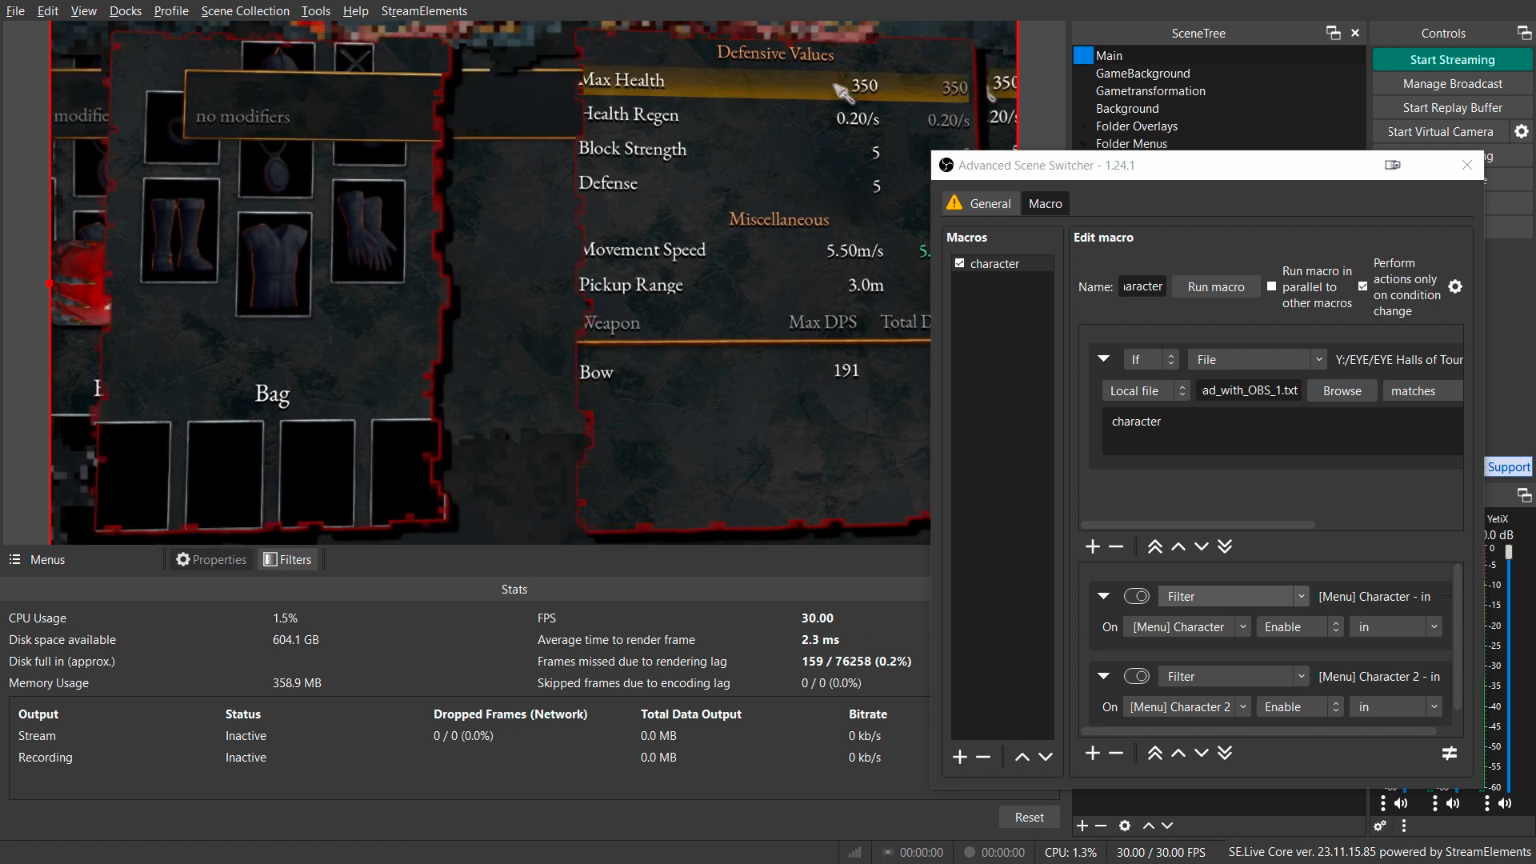
{"action": "left_click_drag", "start_coordinate": [996, 165], "coordinate": [316, 121]}
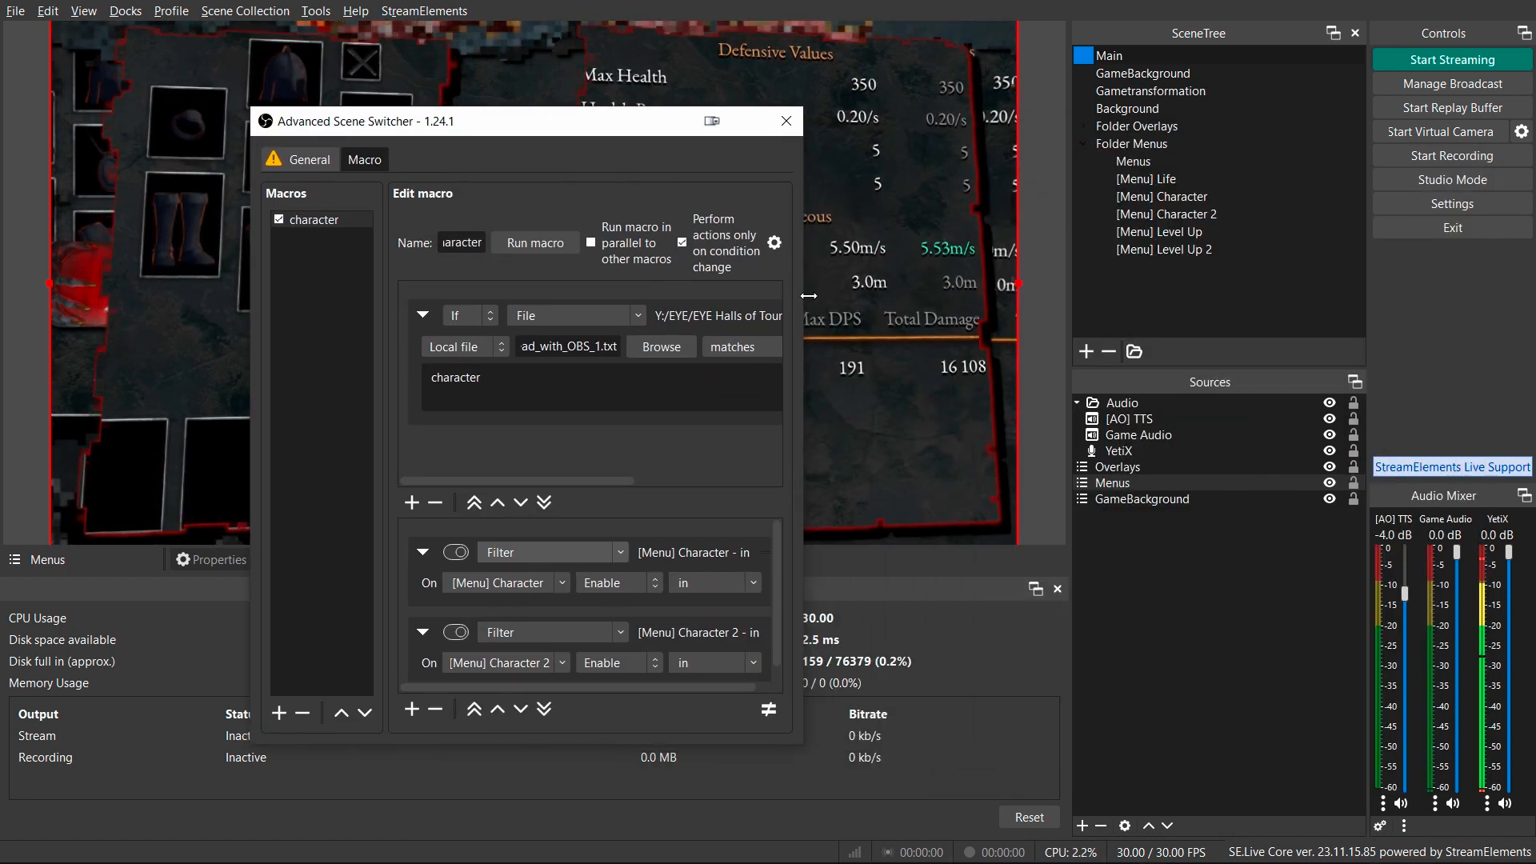
{"action": "left_click_drag", "start_coordinate": [939, 295], "coordinate": [1193, 296]}
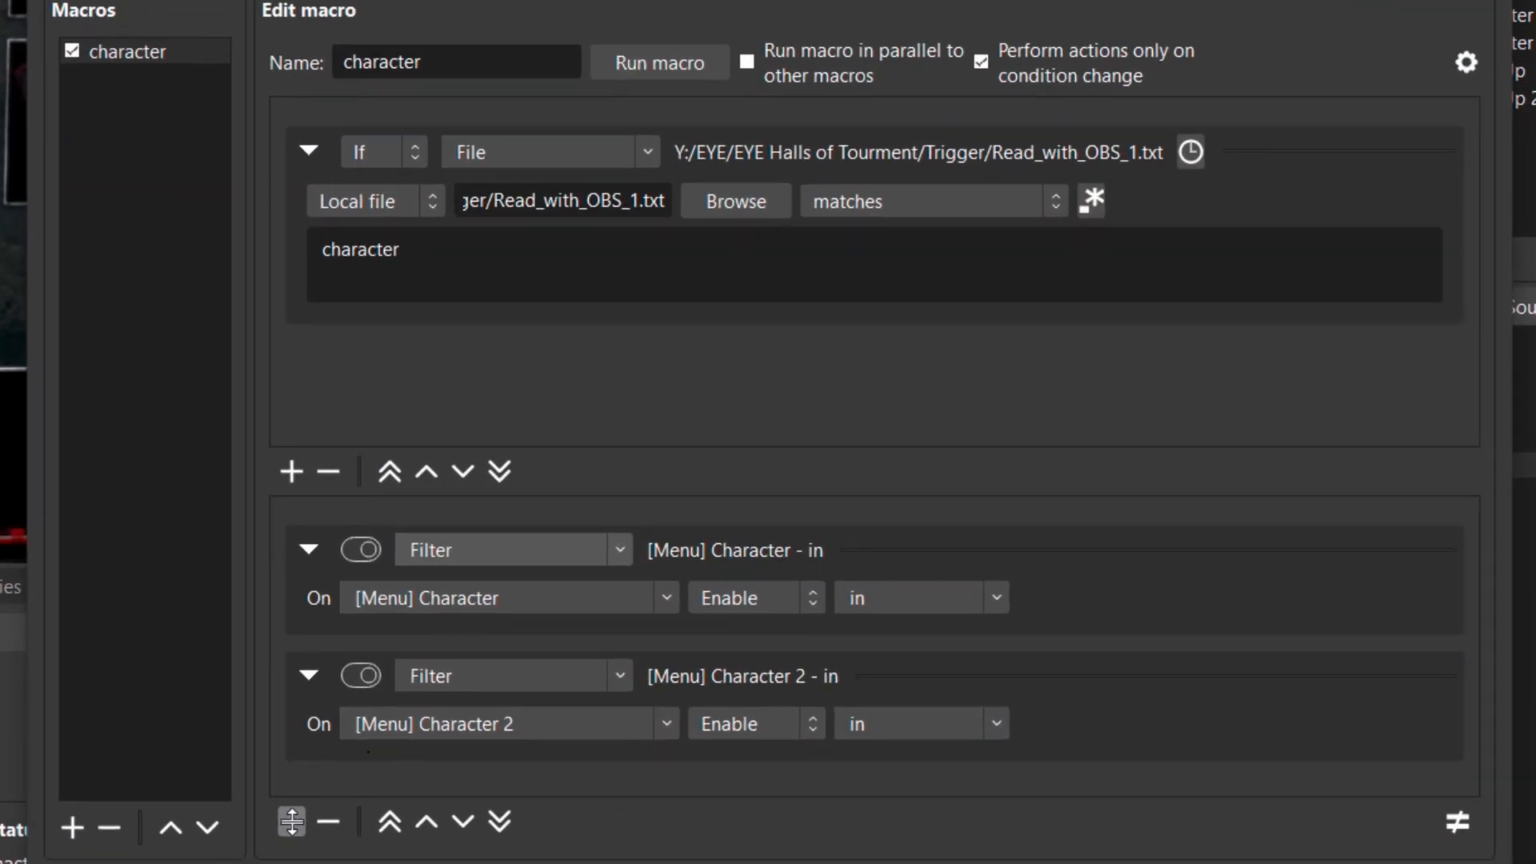
Add a third Filter action that enables the in filter on the GameBackground source.
{"action": "left_click", "coordinate": [292, 822]}
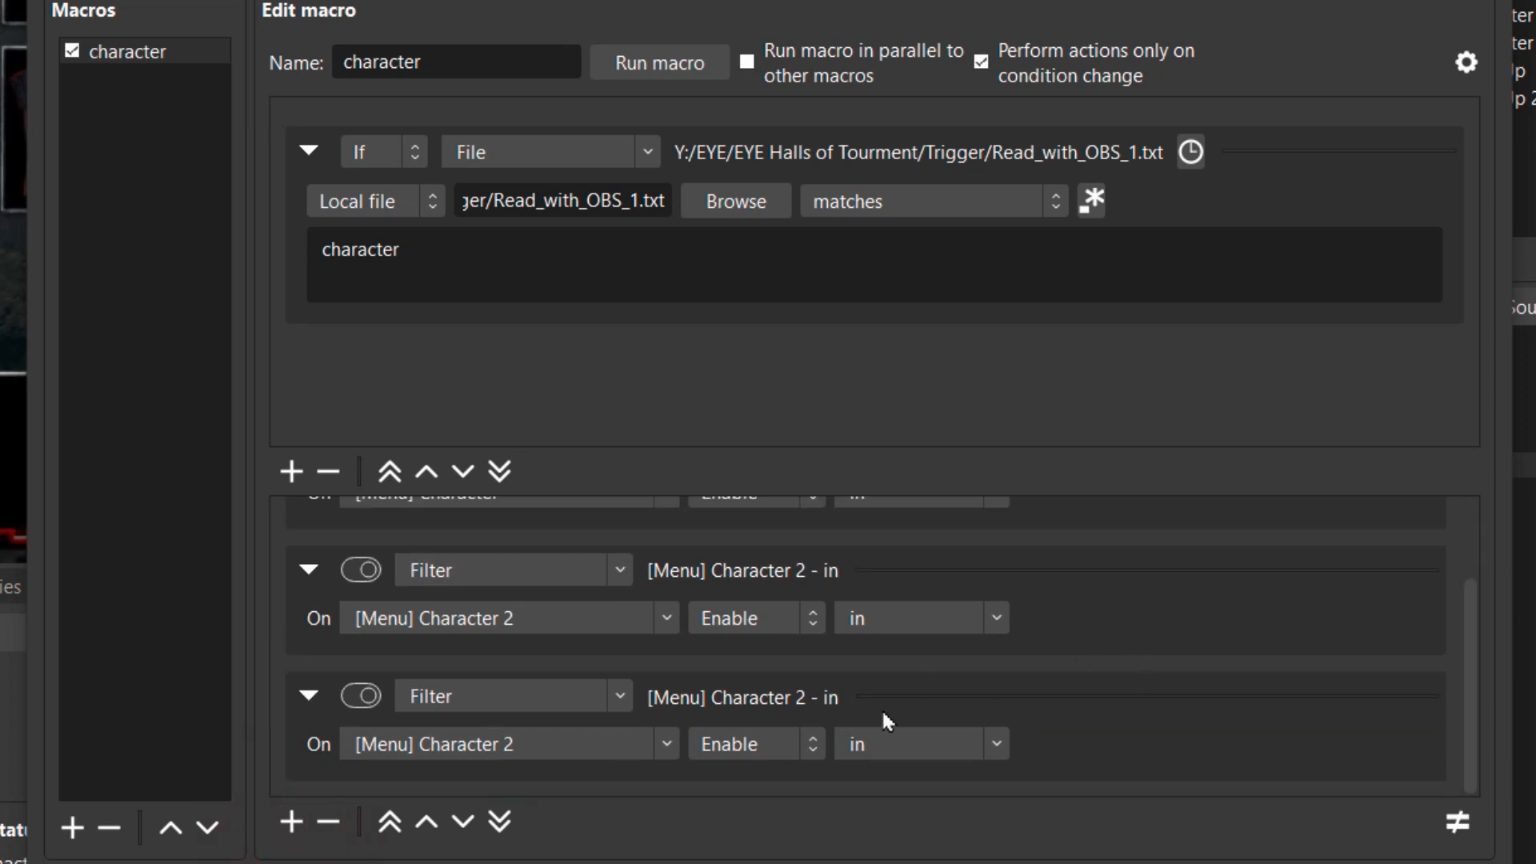
{"action": "left_click", "coordinate": [669, 745]}
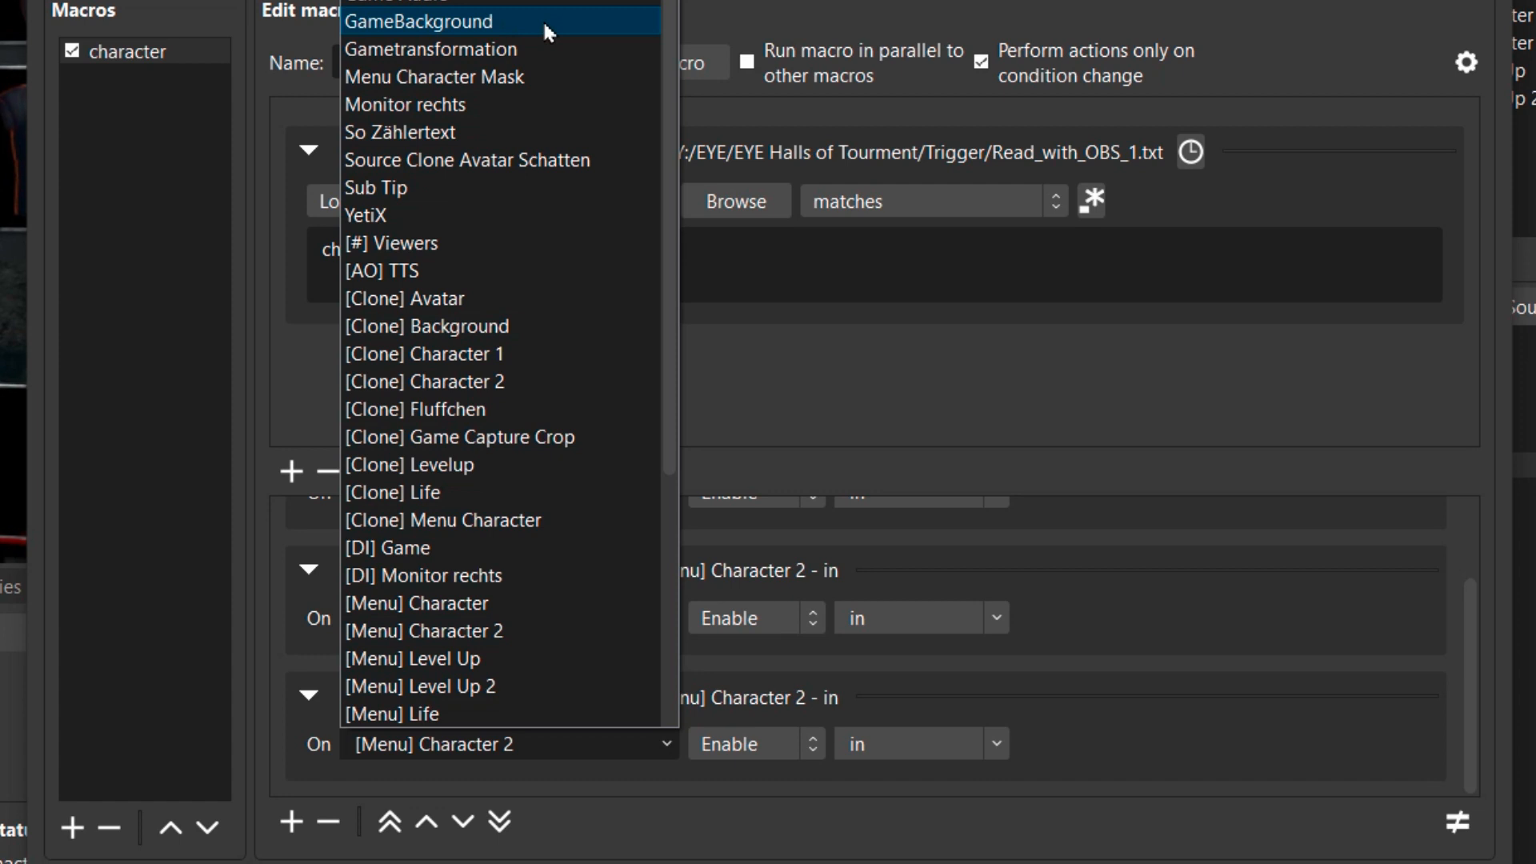
{"action": "left_click", "coordinate": [543, 21]}
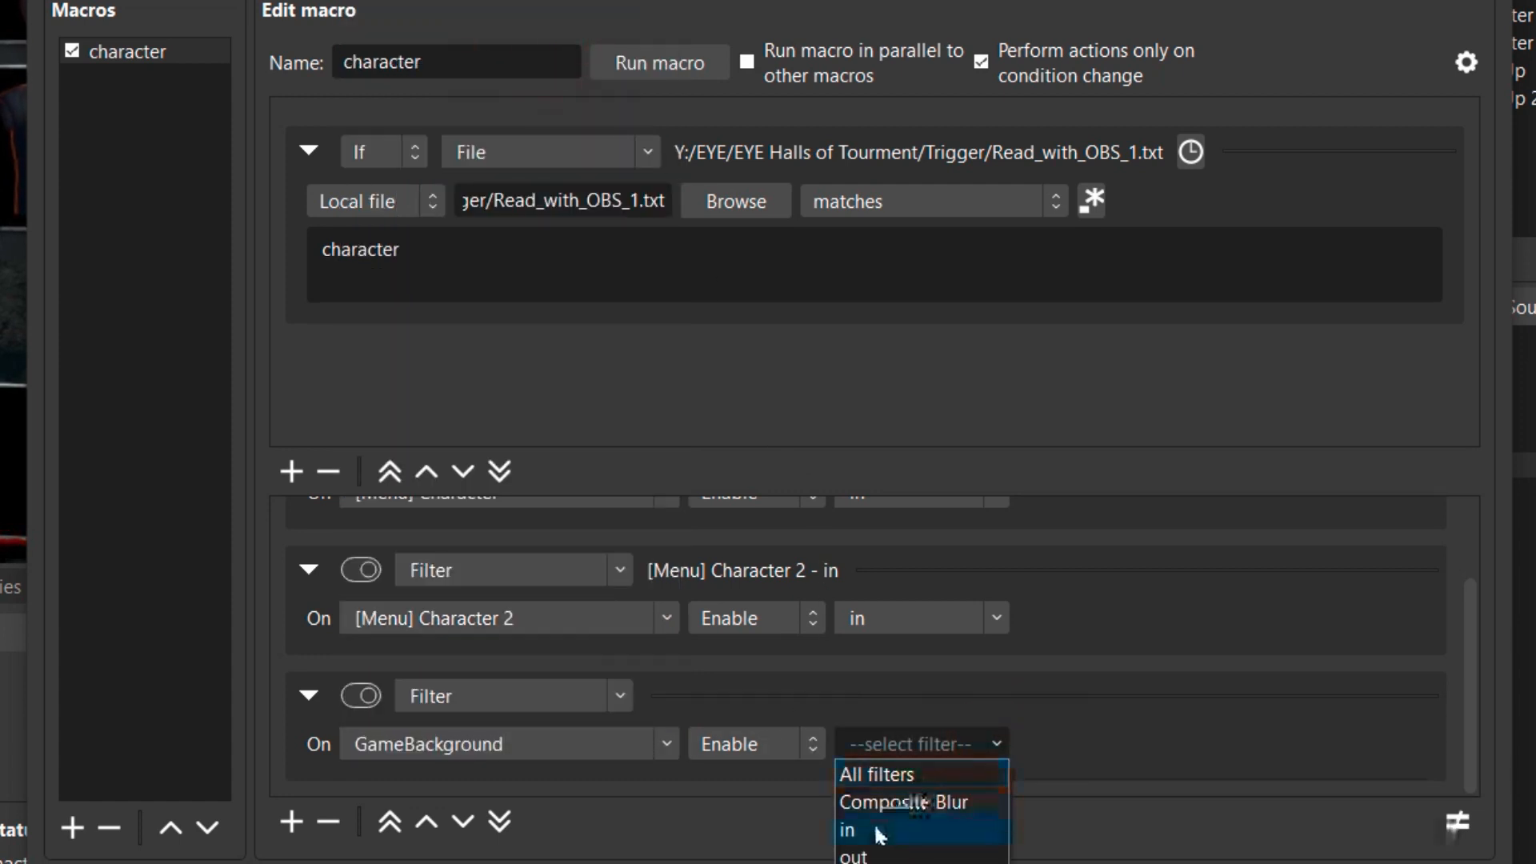
{"action": "left_click", "coordinate": [880, 832]}
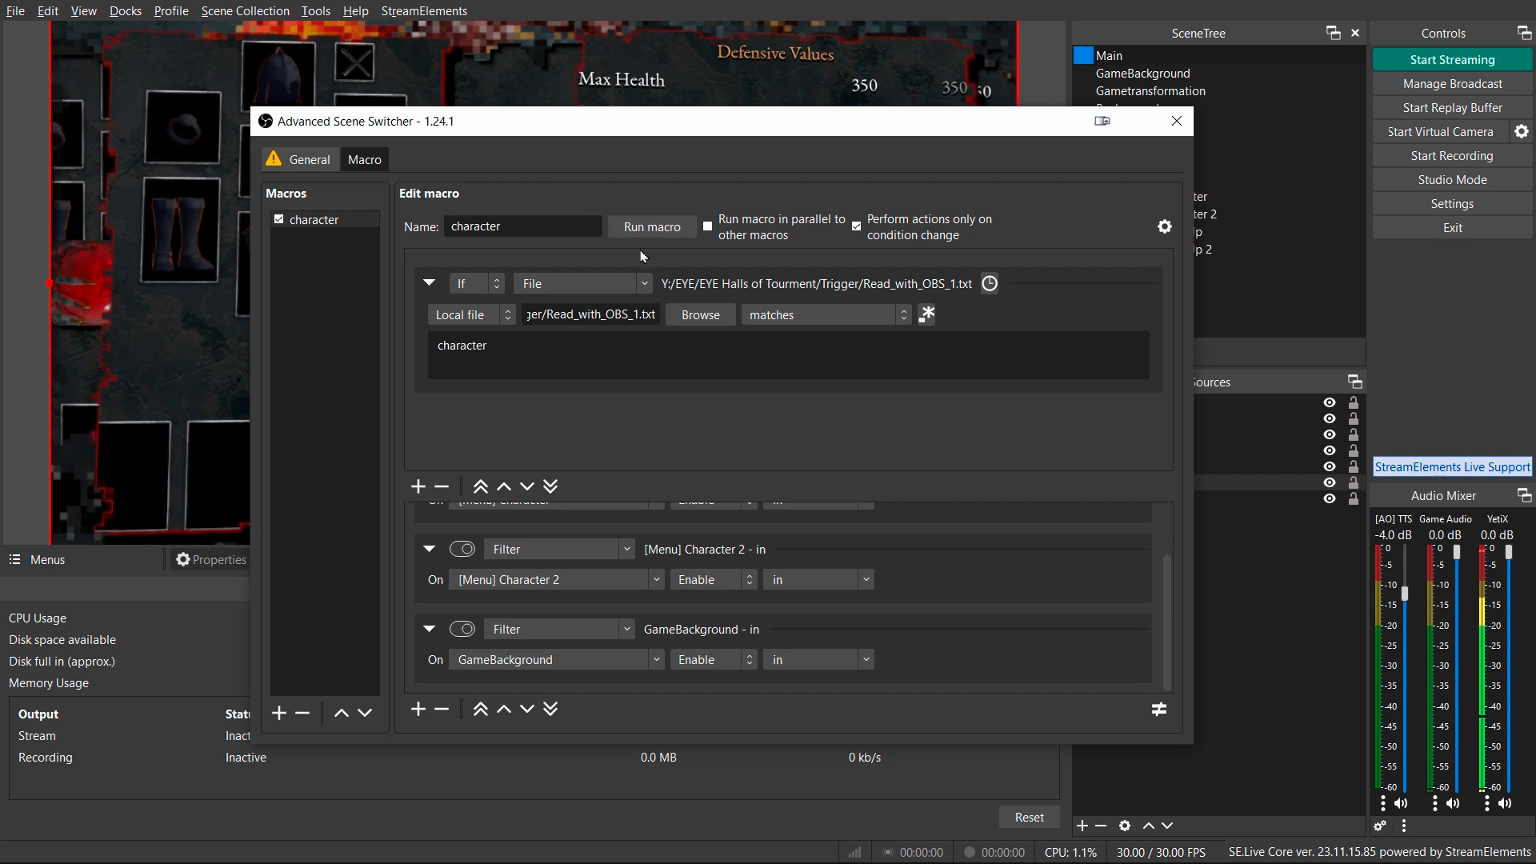
Duplicate the character macro and name the copy not character.
{"action": "left_click_drag", "start_coordinate": [653, 129], "coordinate": [1128, 264]}
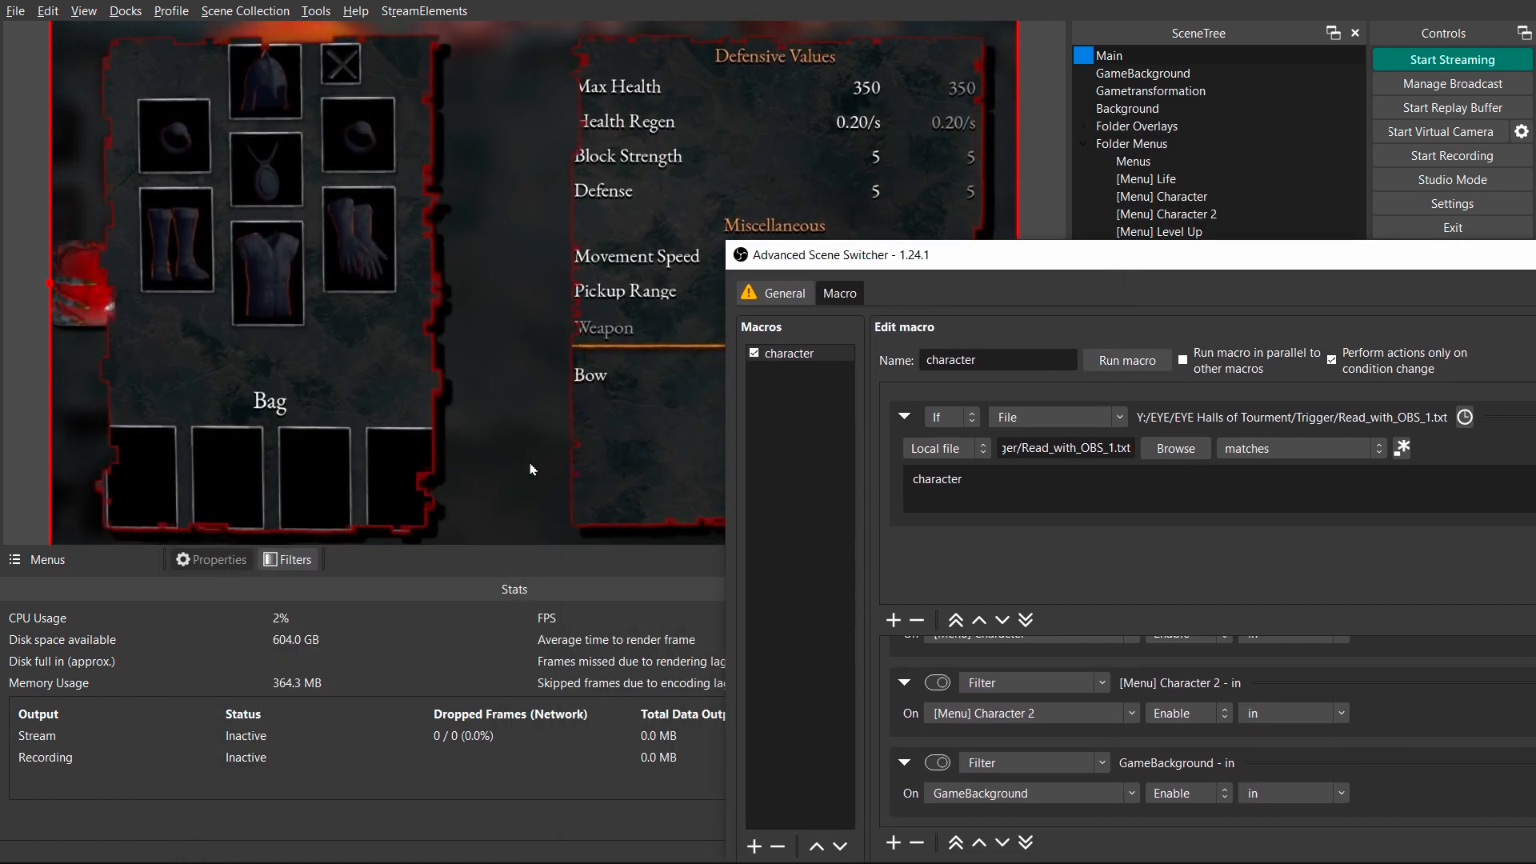
{"action": "left_click_drag", "start_coordinate": [897, 258], "coordinate": [614, 100]}
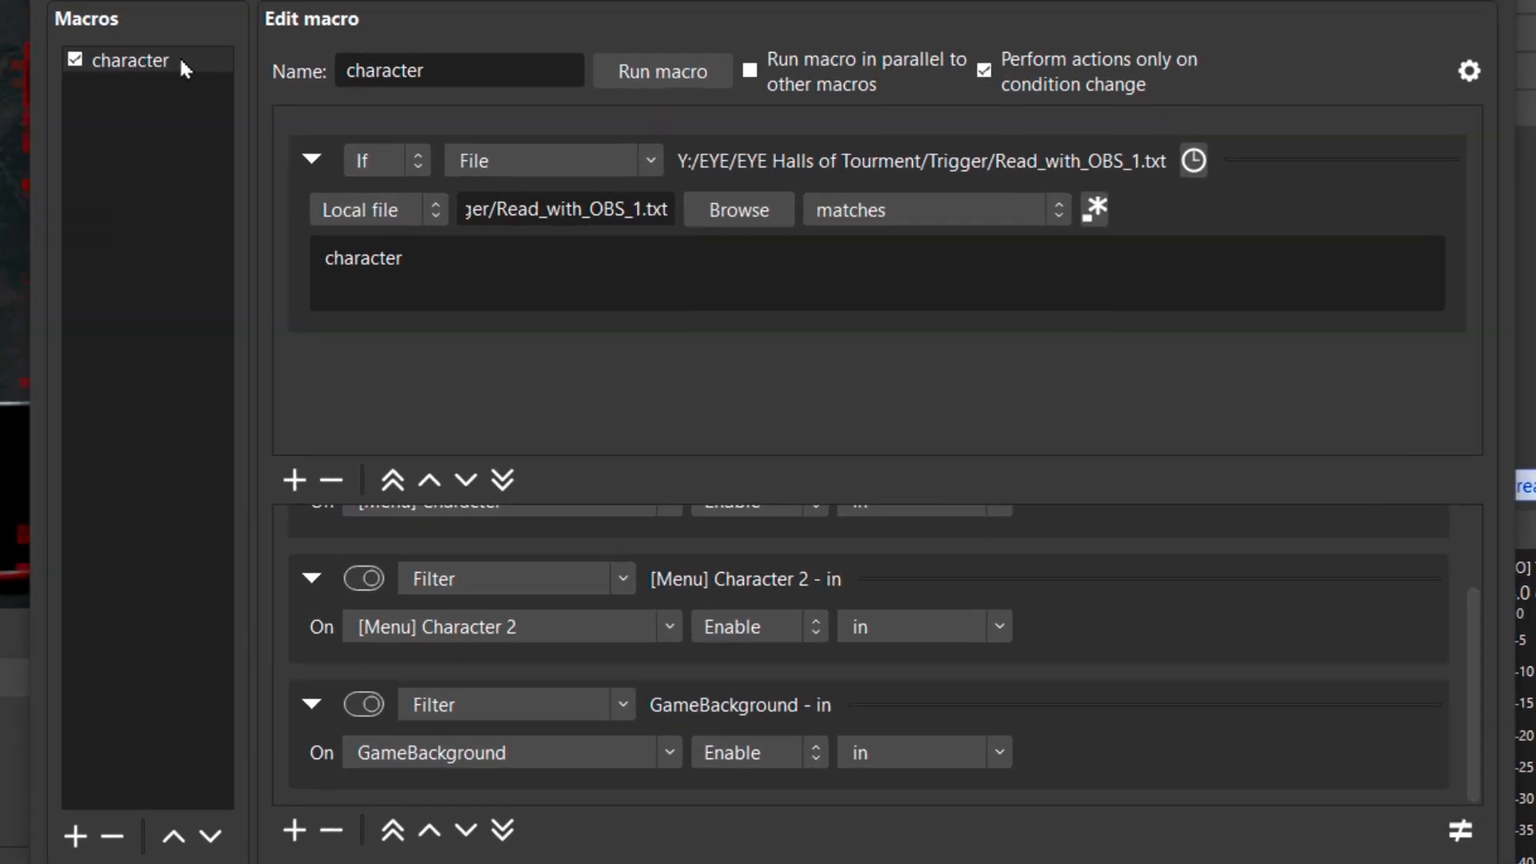
{"action": "right_click", "coordinate": [181, 62]}
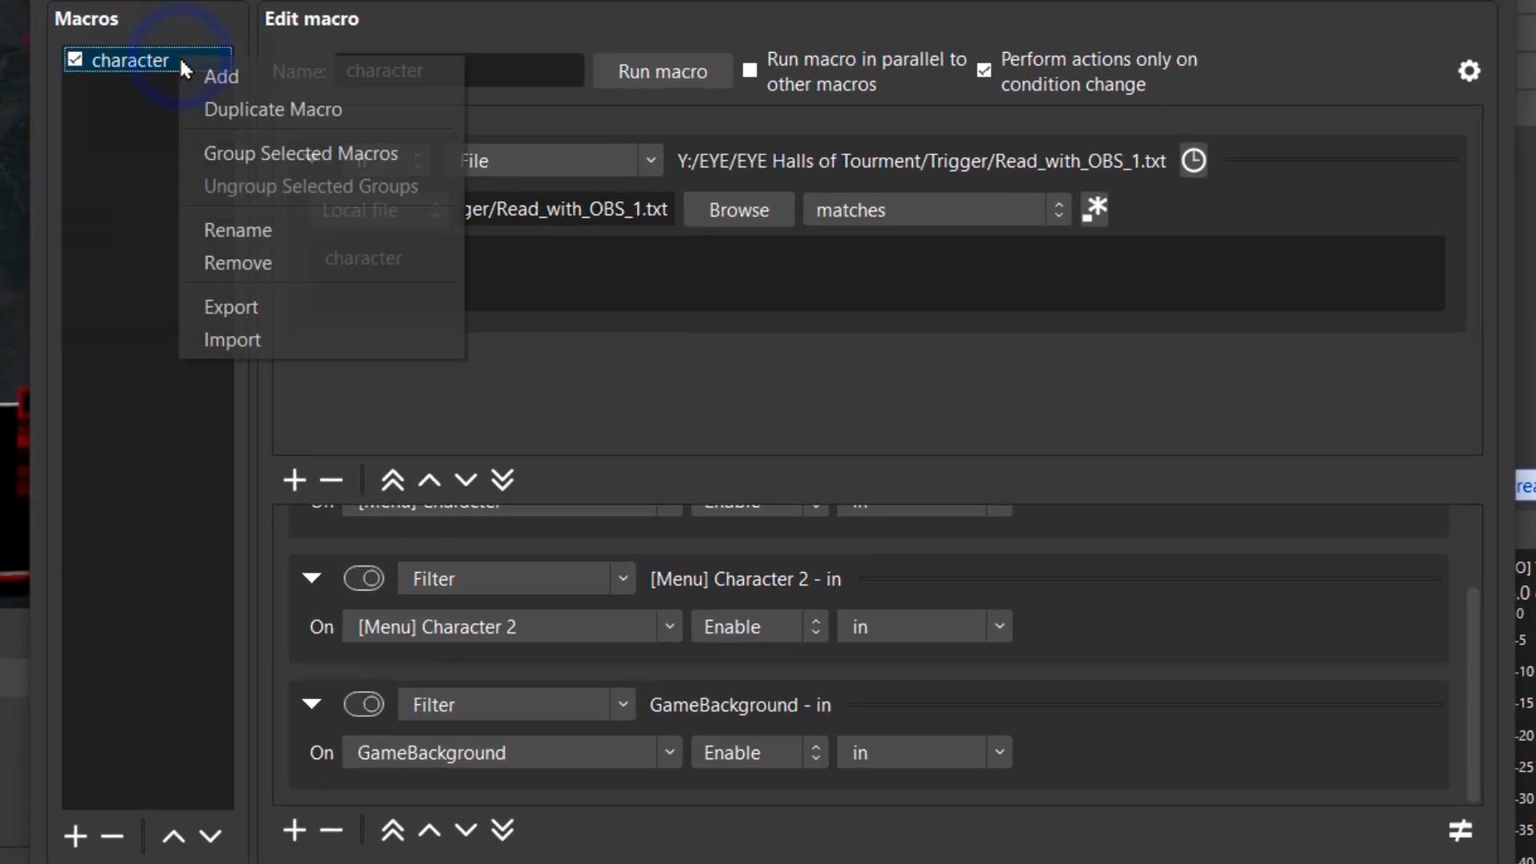
{"action": "left_click", "coordinate": [255, 109]}
{"action": "left_click", "coordinate": [606, 400]}
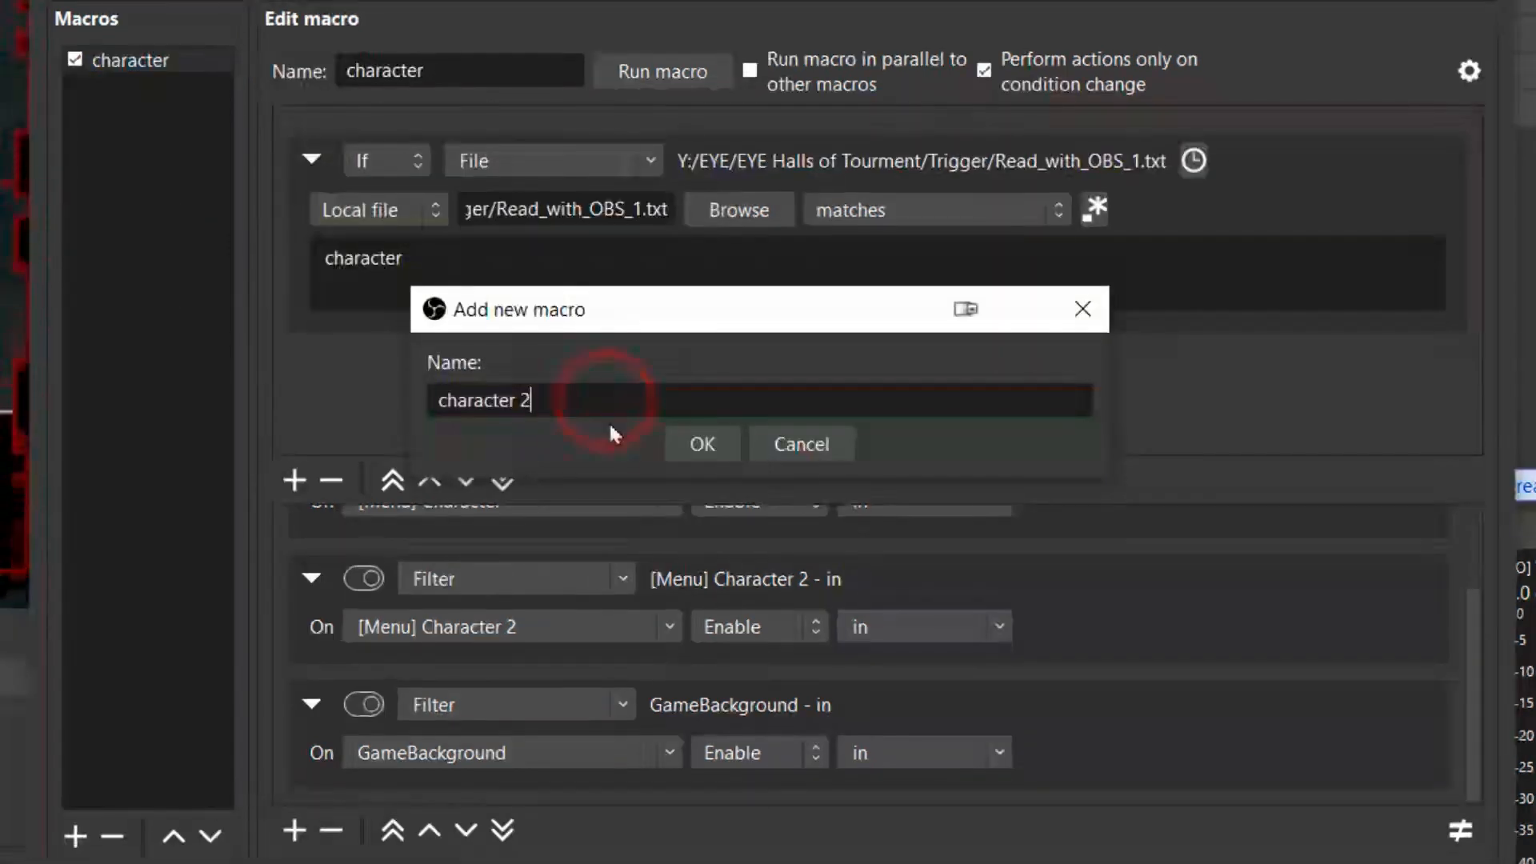
{"action": "key", "text": "BackSpace"}
{"action": "key", "text": "BackSpace"}
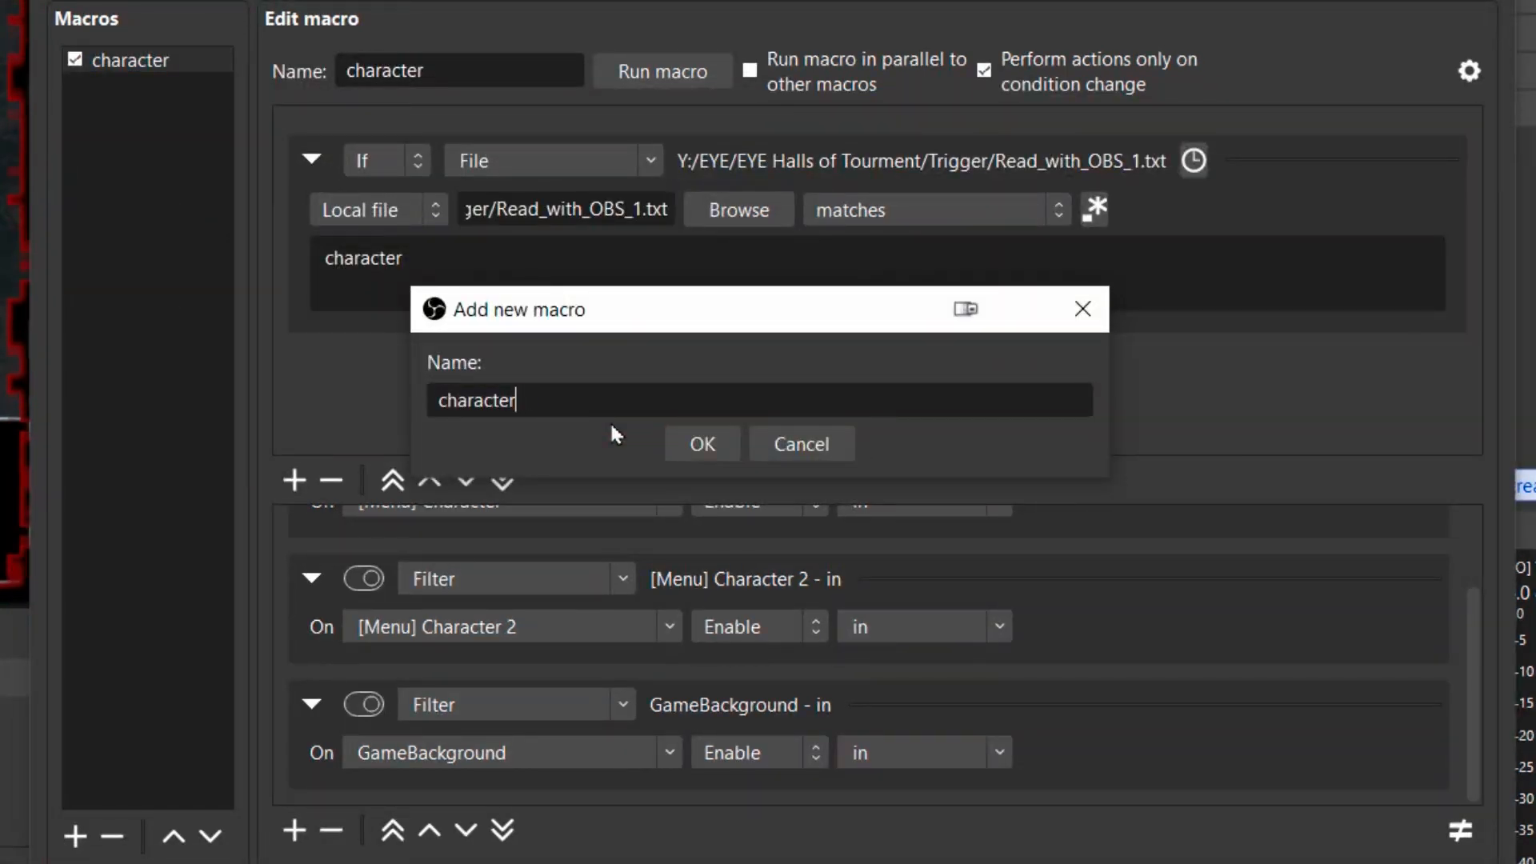
{"action": "key", "text": "Home"}
{"action": "type", "text": "not"}
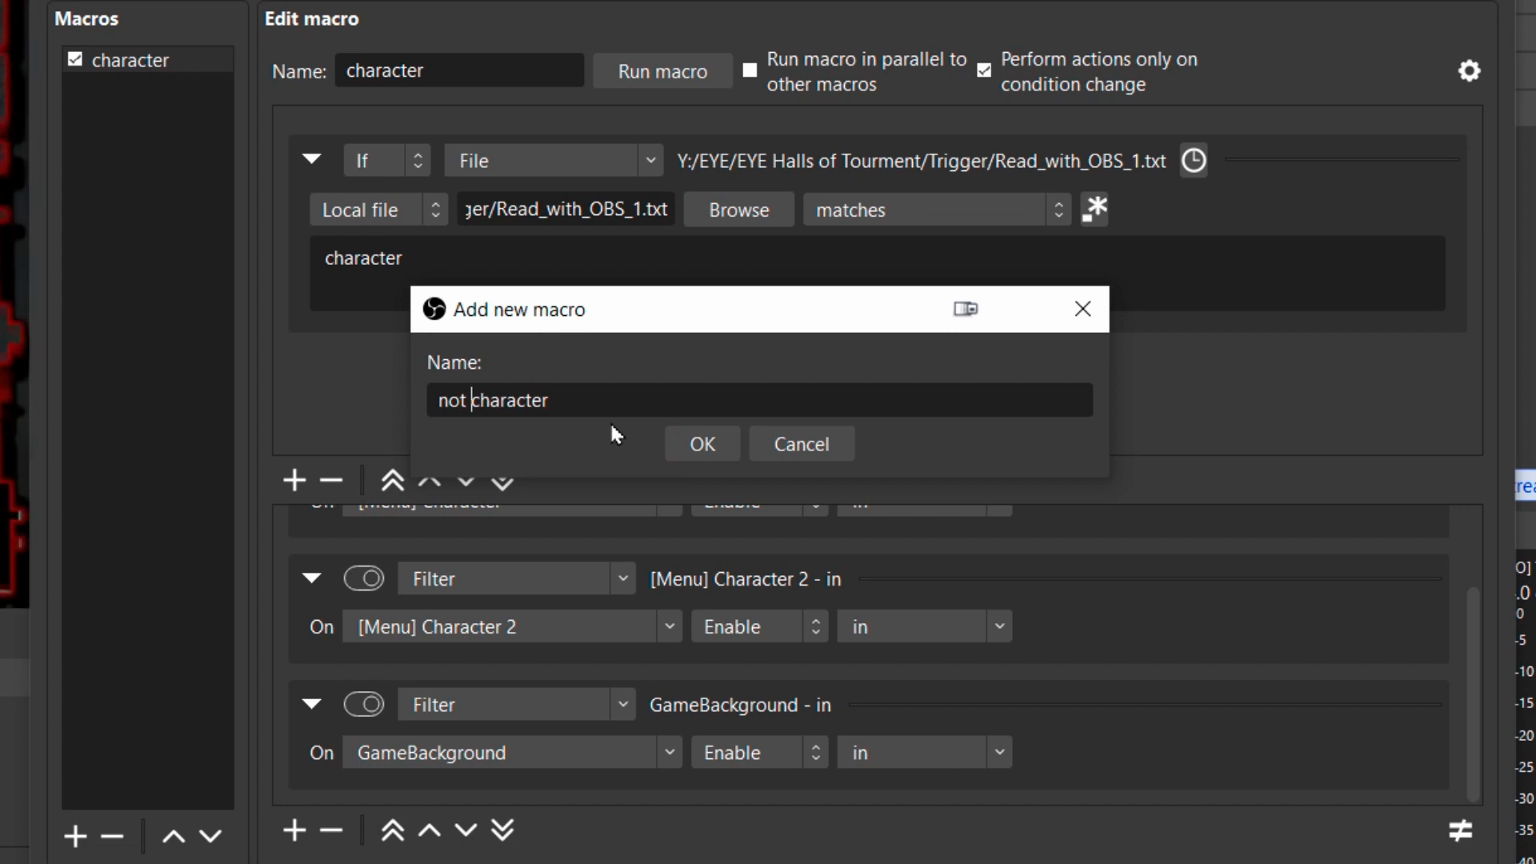
{"action": "left_click", "coordinate": [701, 444]}
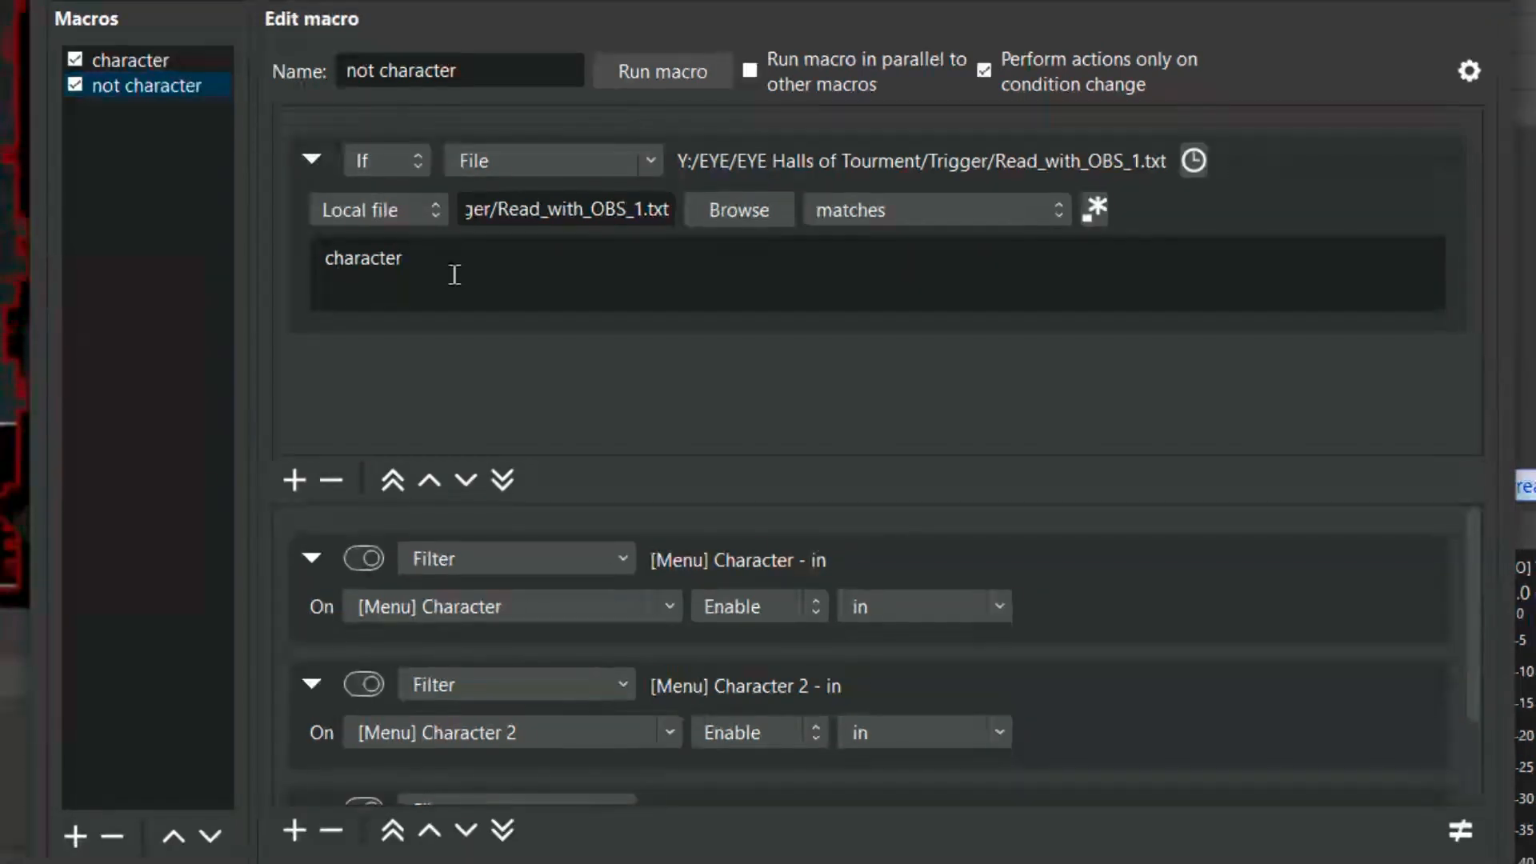
In the not character macro, make the condition match None and switch all three Filter actions to the out filter.
{"action": "left_click_drag", "start_coordinate": [455, 274], "coordinate": [318, 260]}
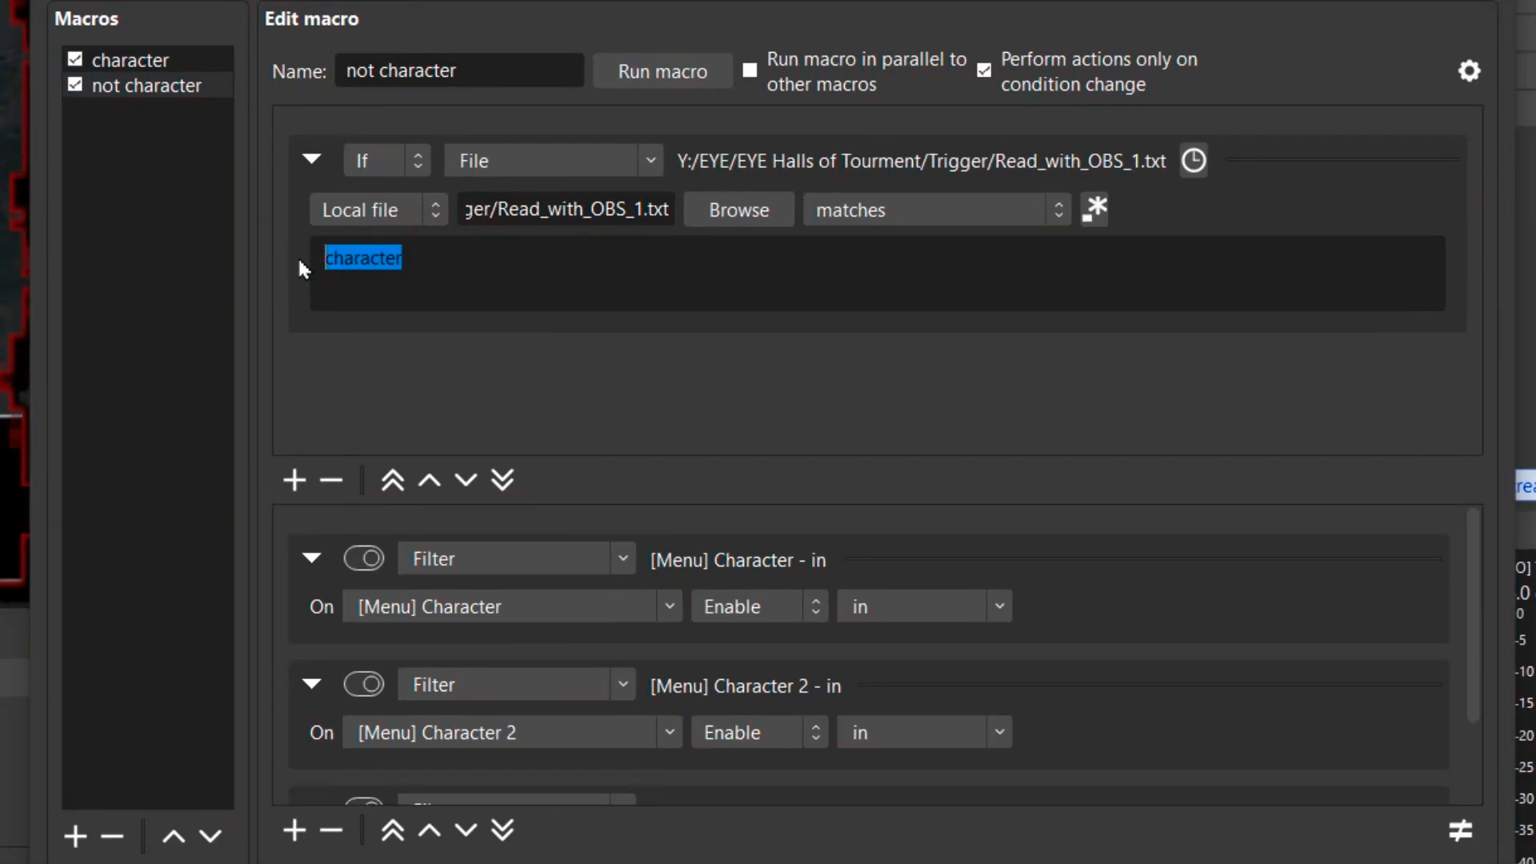
{"action": "type", "text": "None"}
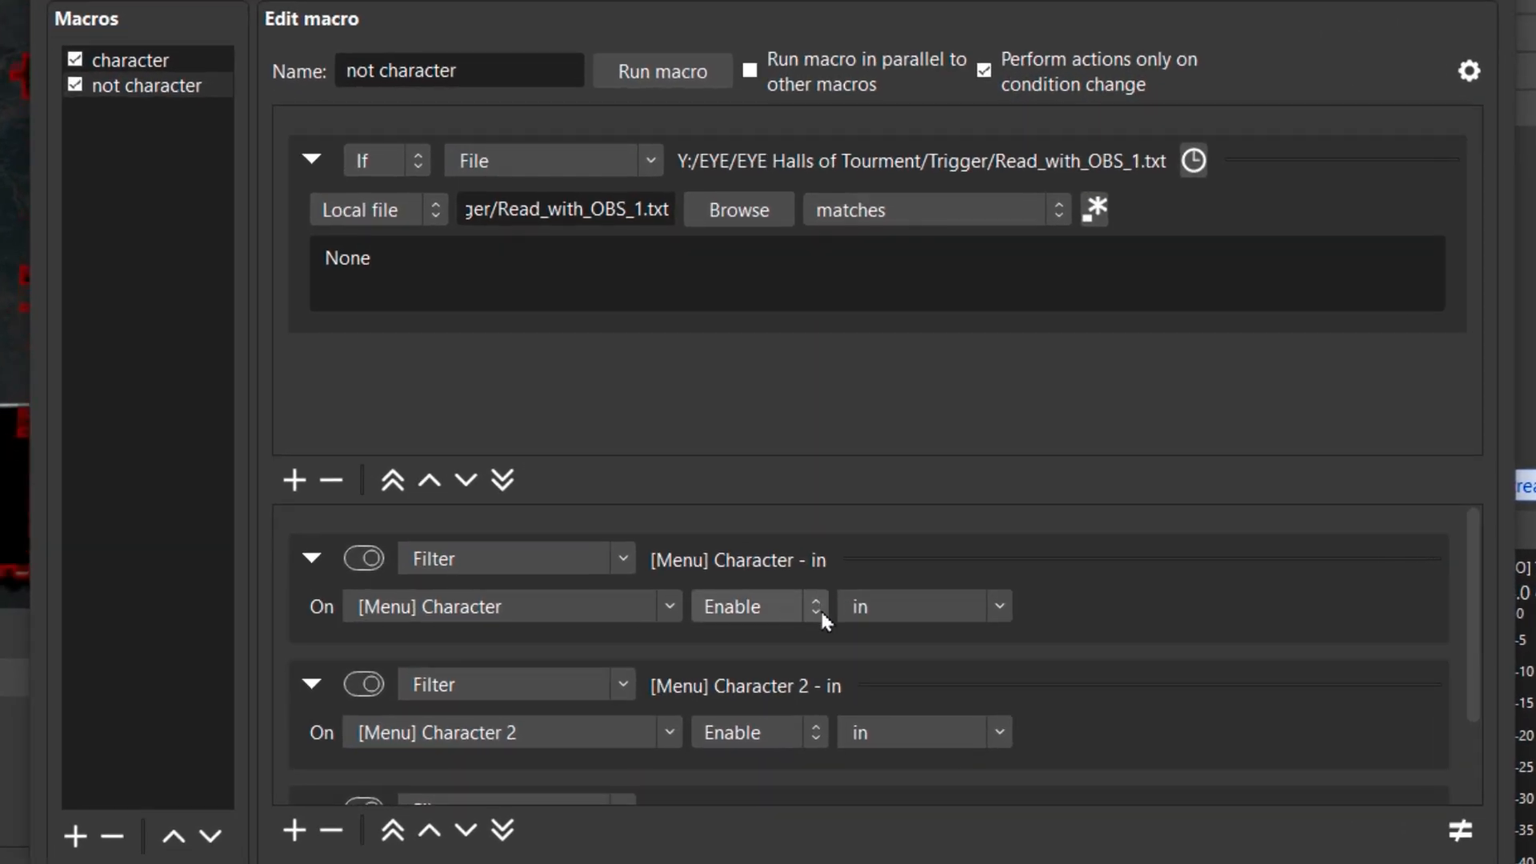
{"action": "left_click", "coordinate": [995, 606]}
{"action": "left_click", "coordinate": [866, 856]}
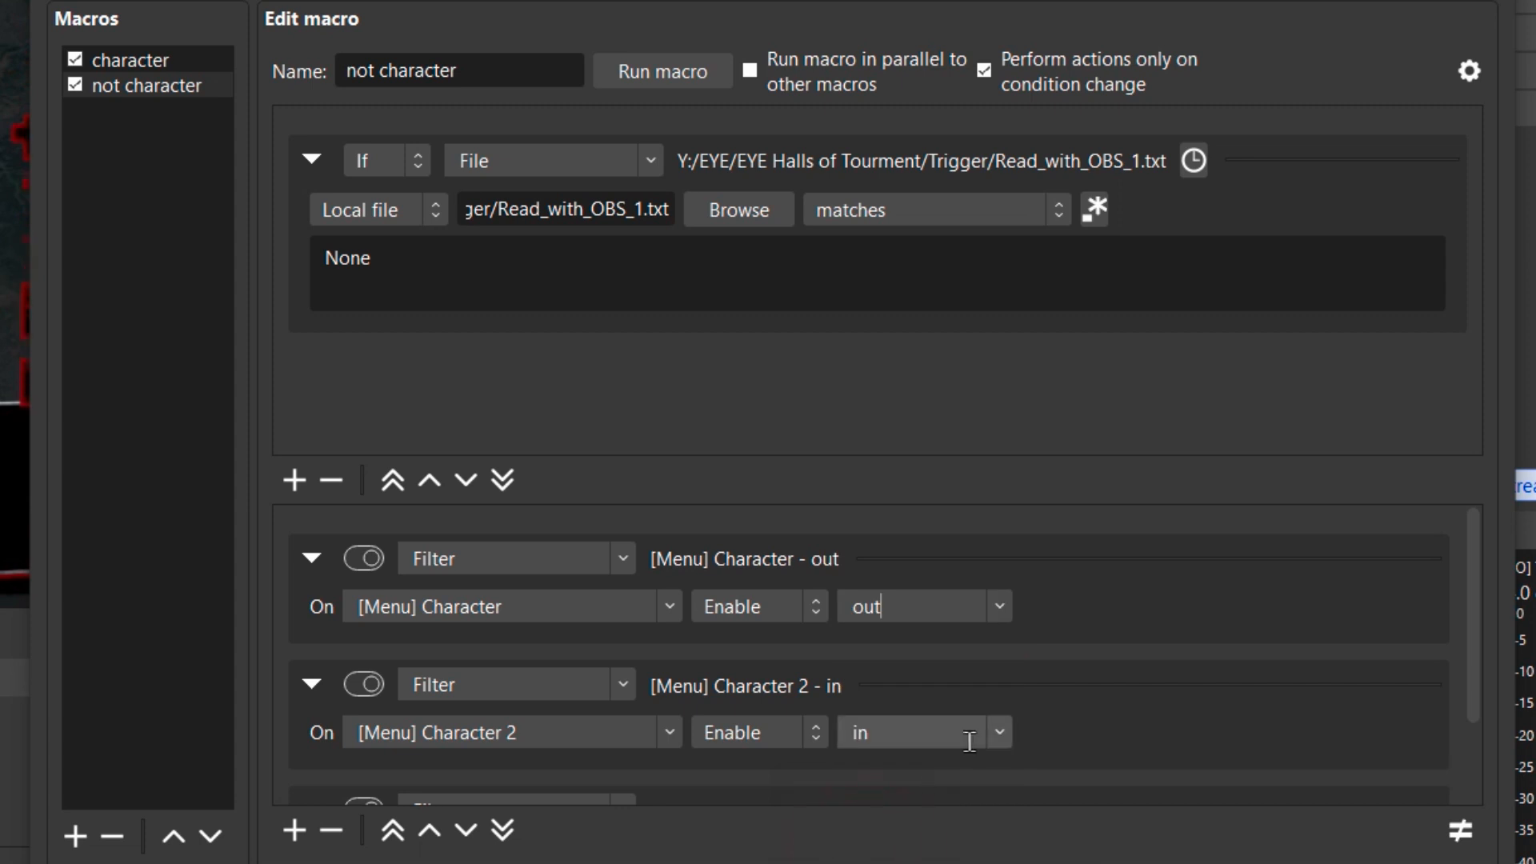
{"action": "left_click", "coordinate": [985, 732]}
{"action": "left_click", "coordinate": [880, 862]}
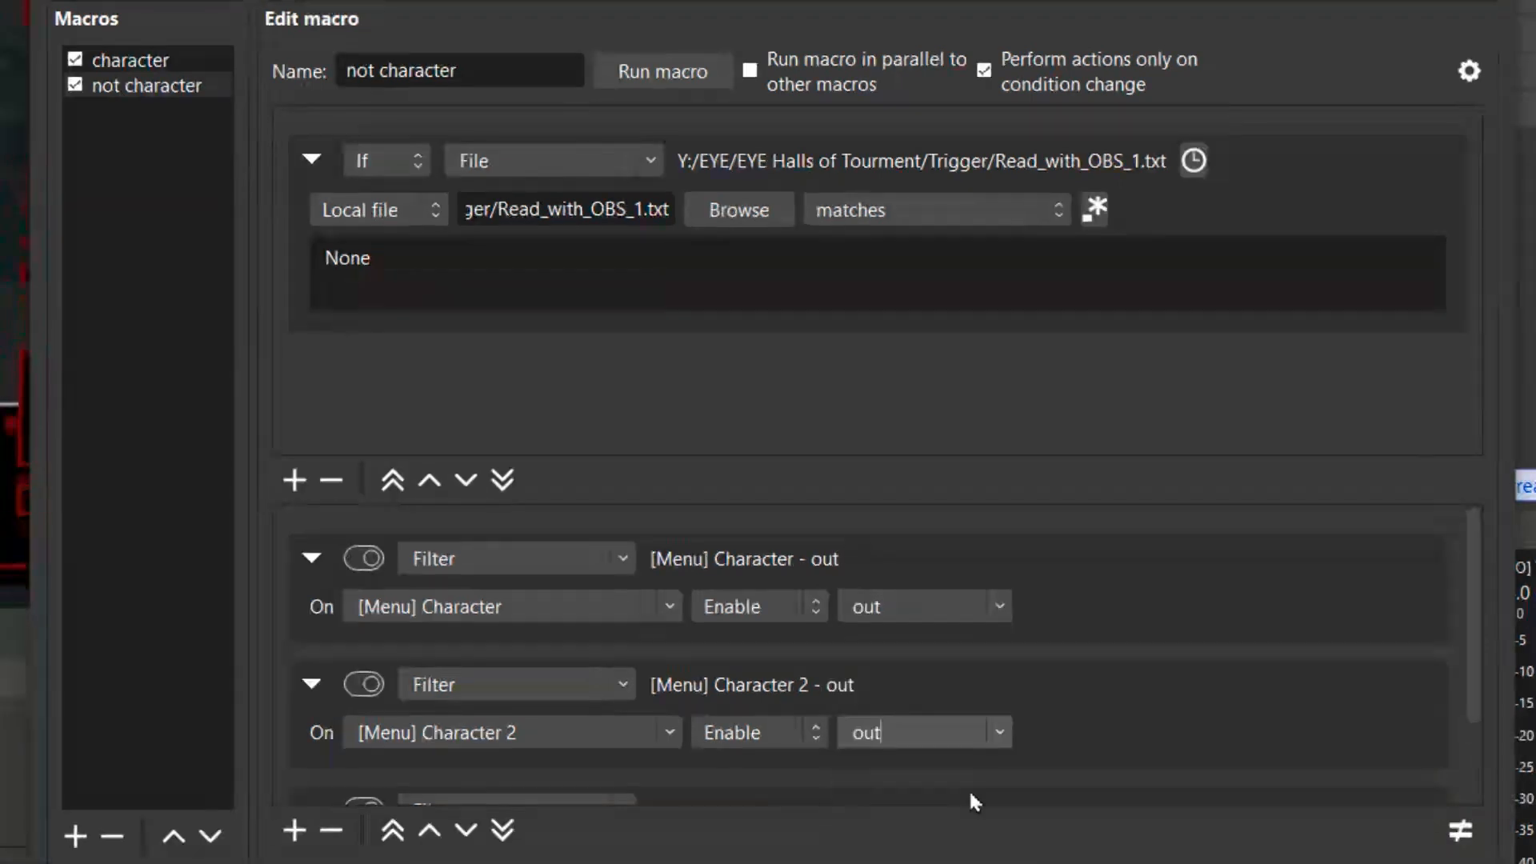
{"action": "scroll", "coordinate": [1028, 684], "scroll_direction": "down", "scroll_amount": 2}
{"action": "left_click", "coordinate": [995, 753]}
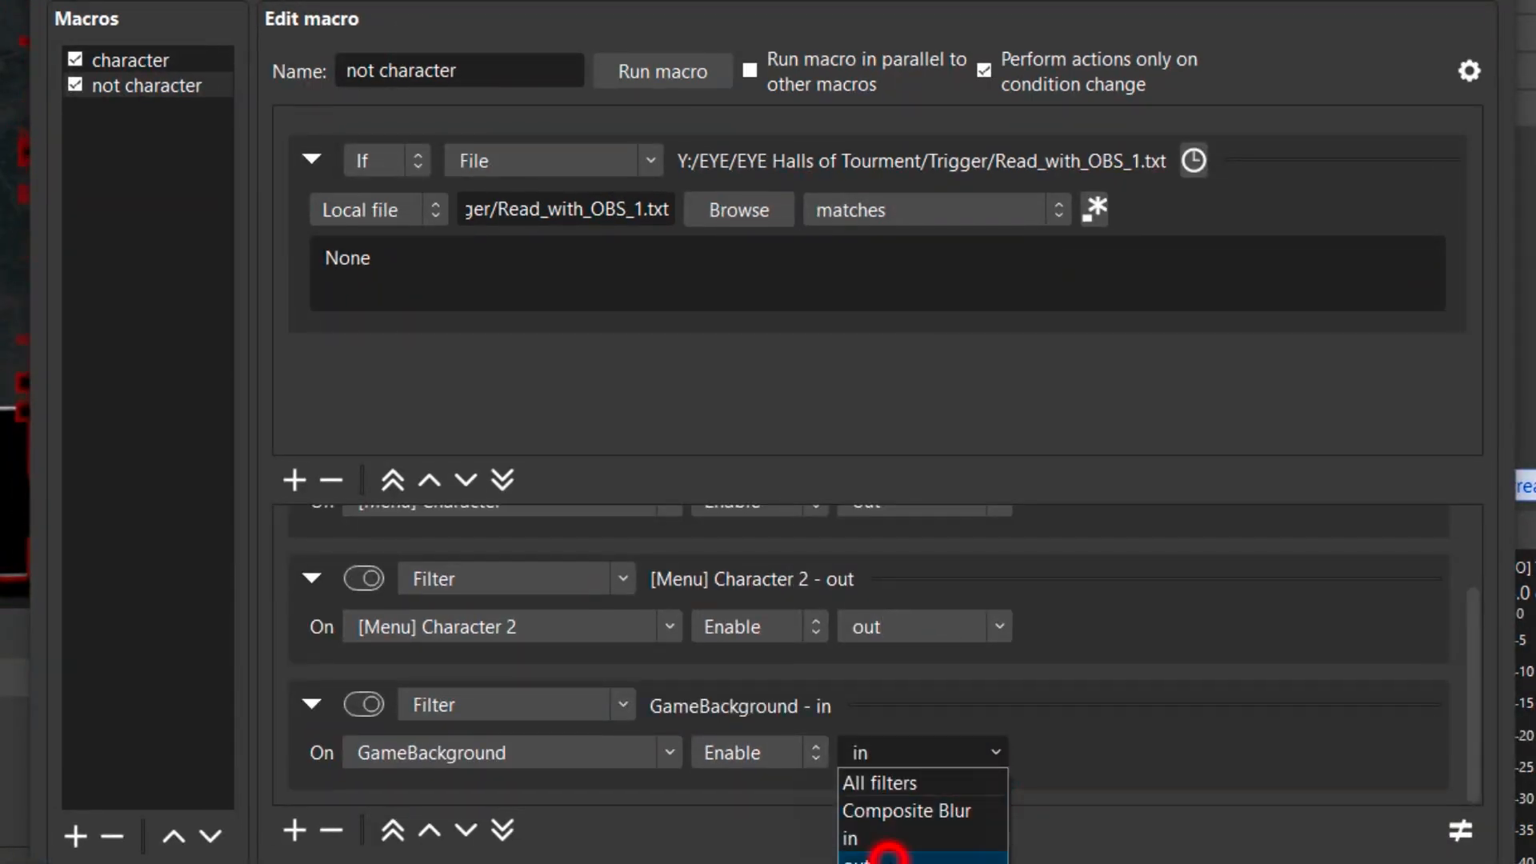
{"action": "left_click", "coordinate": [888, 856]}
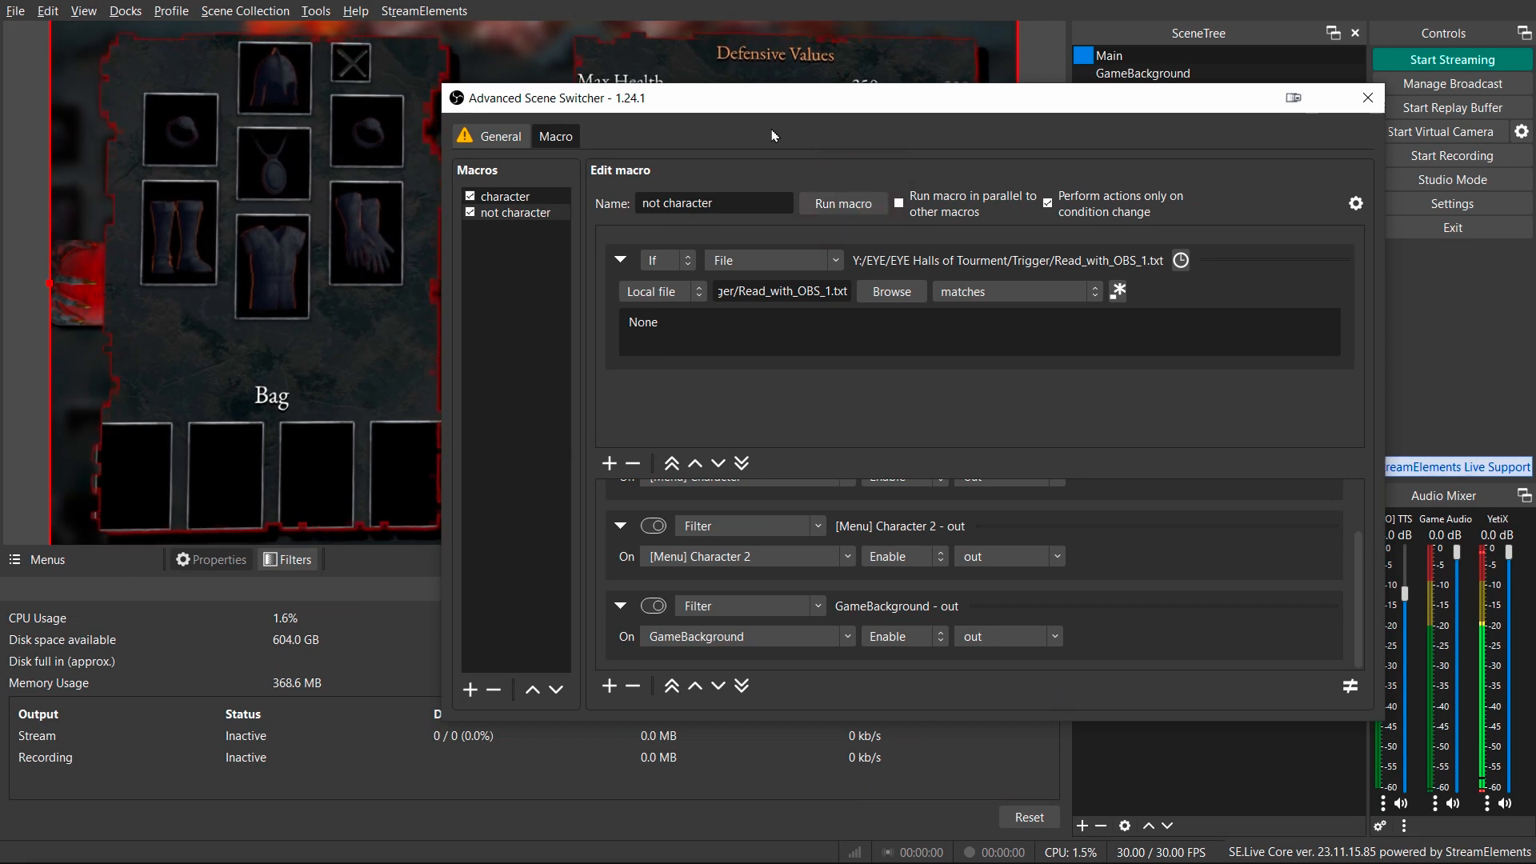
Test-run the character macro and then the not character macro.
{"action": "left_click_drag", "start_coordinate": [772, 136], "coordinate": [1010, 199]}
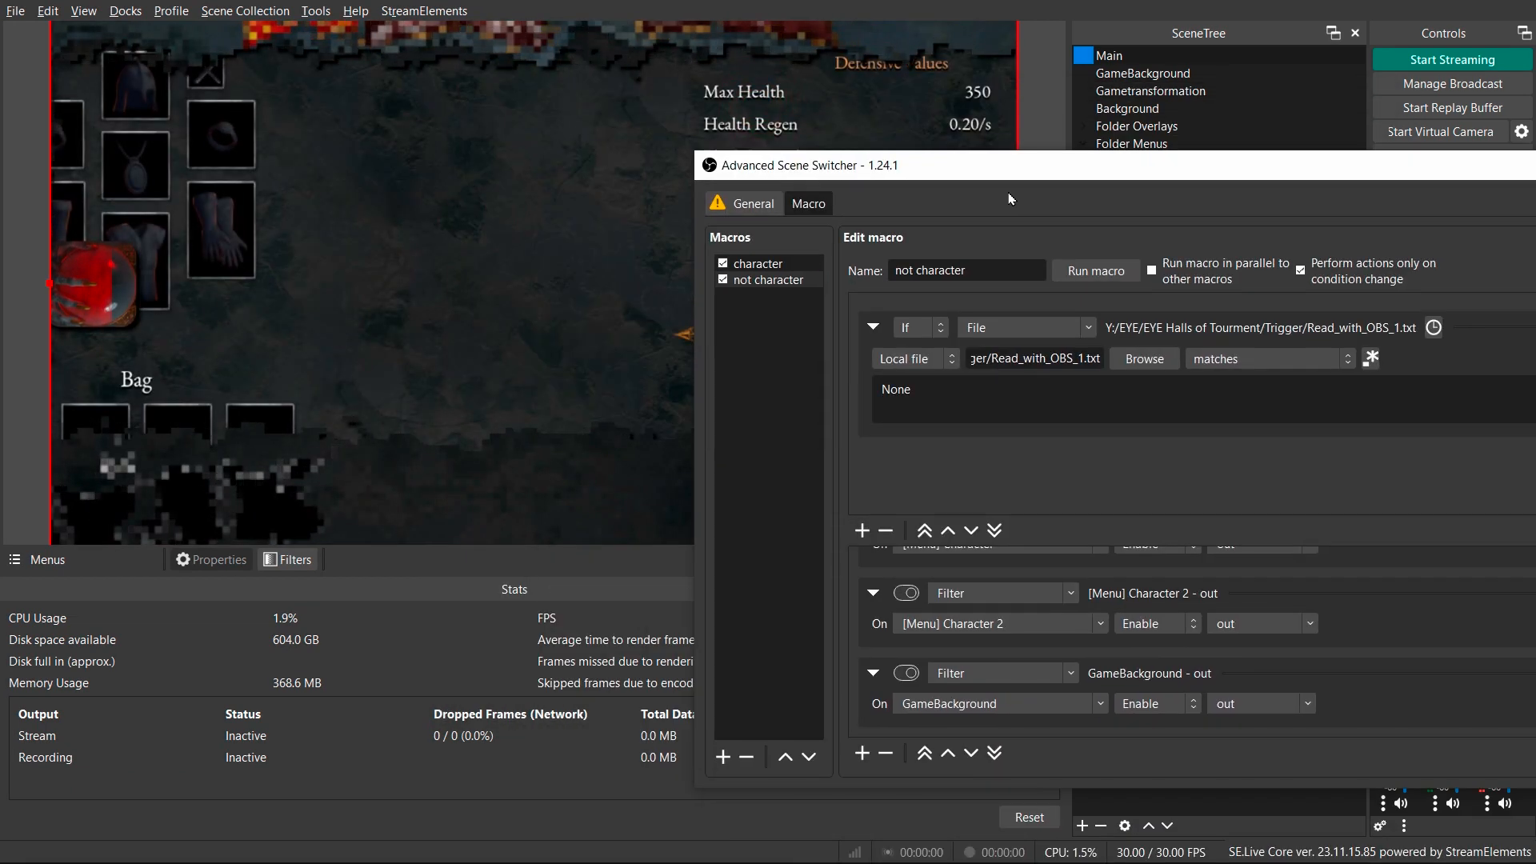
{"action": "left_click", "coordinate": [789, 267]}
{"action": "left_click", "coordinate": [1094, 273]}
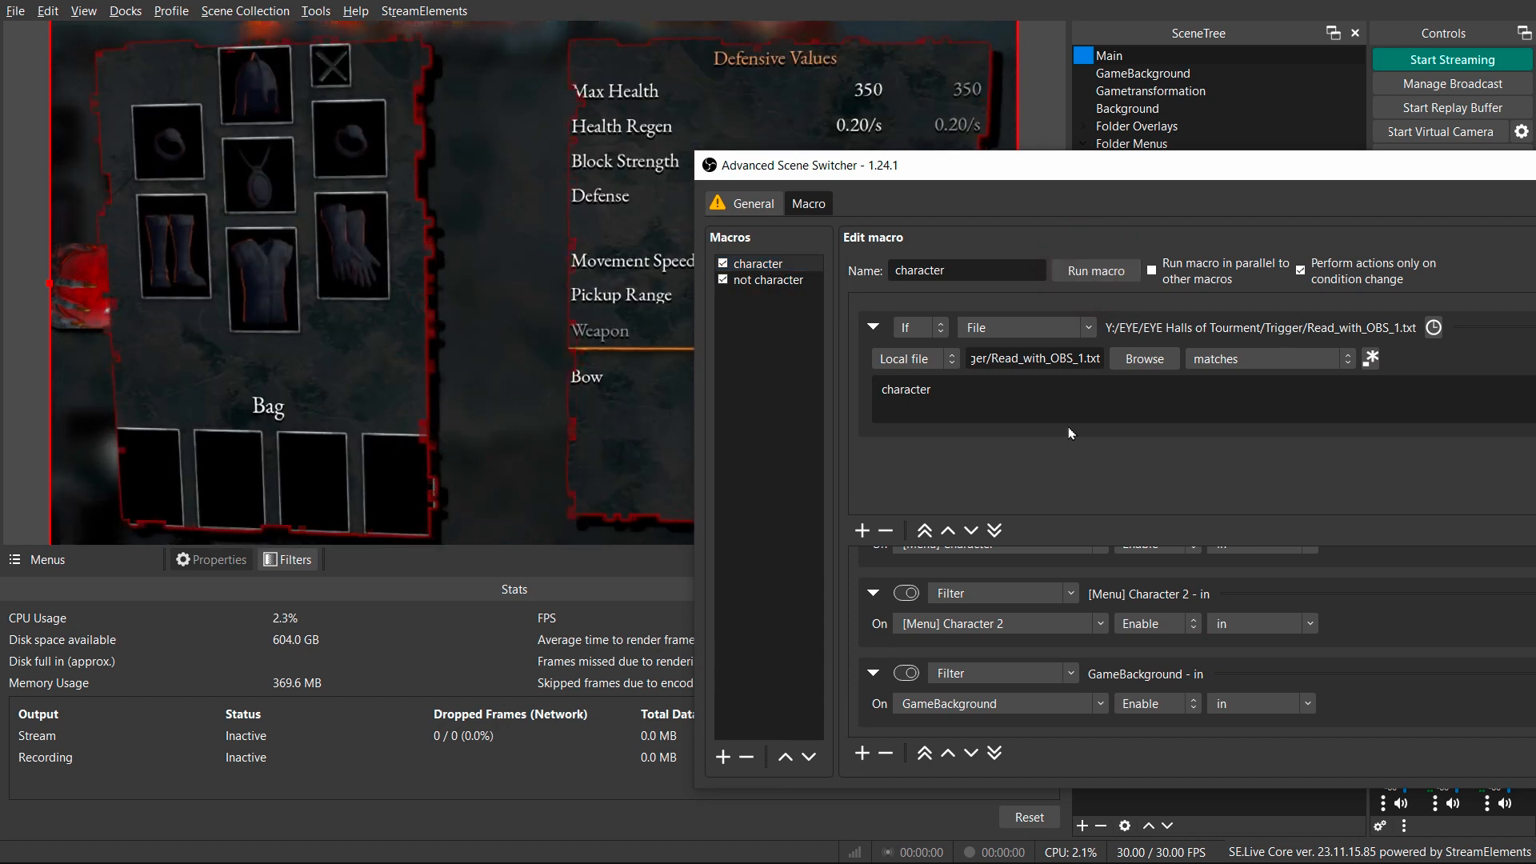
{"action": "left_click", "coordinate": [768, 279]}
{"action": "left_click", "coordinate": [1094, 273]}
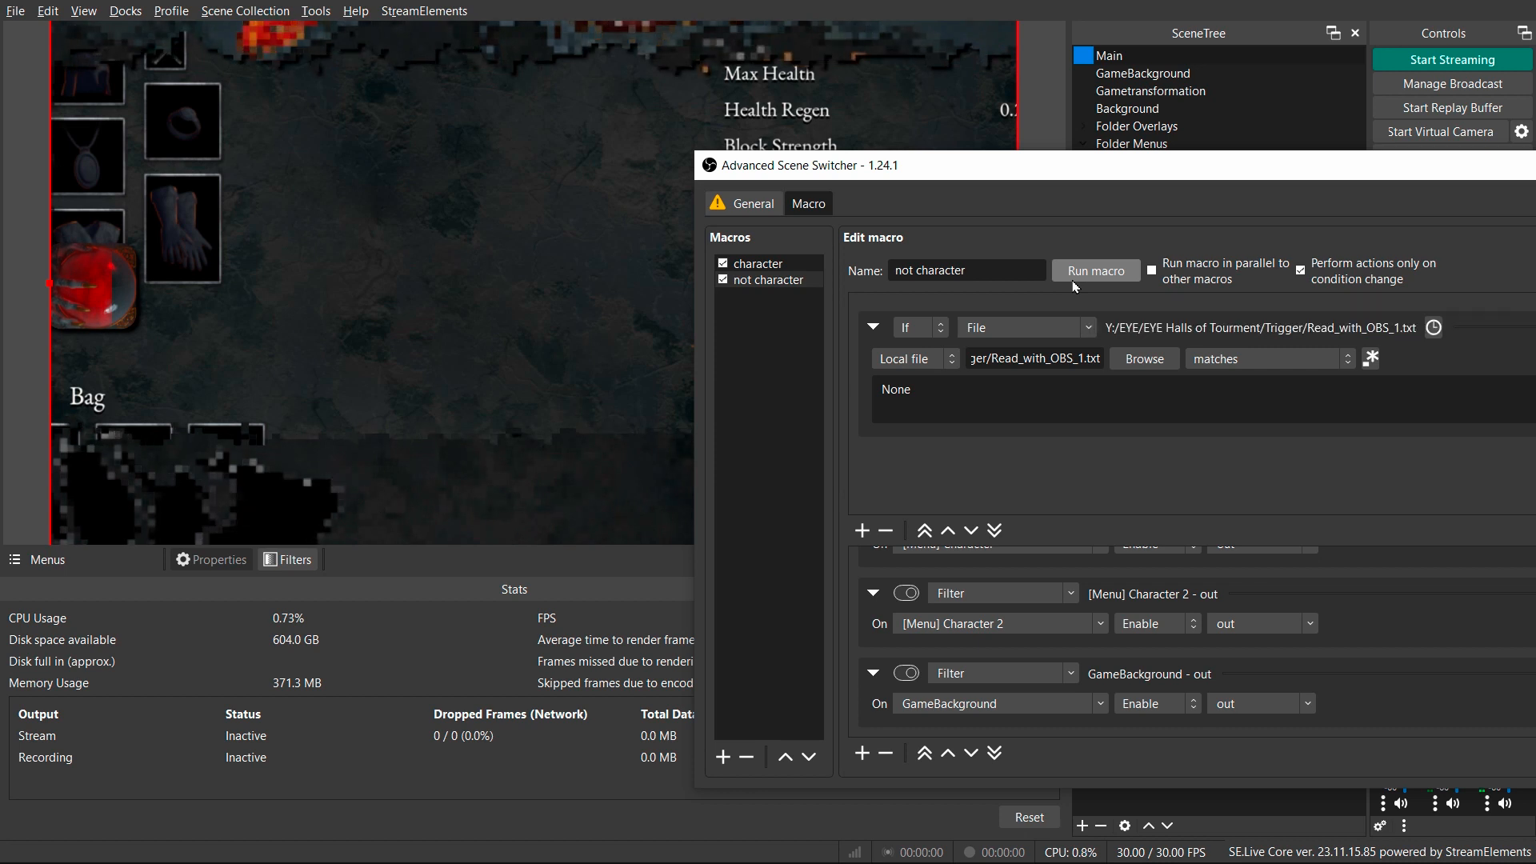
Start the Advanced Scene Switcher from its general settings and move its window aside.
{"action": "left_click", "coordinate": [755, 206]}
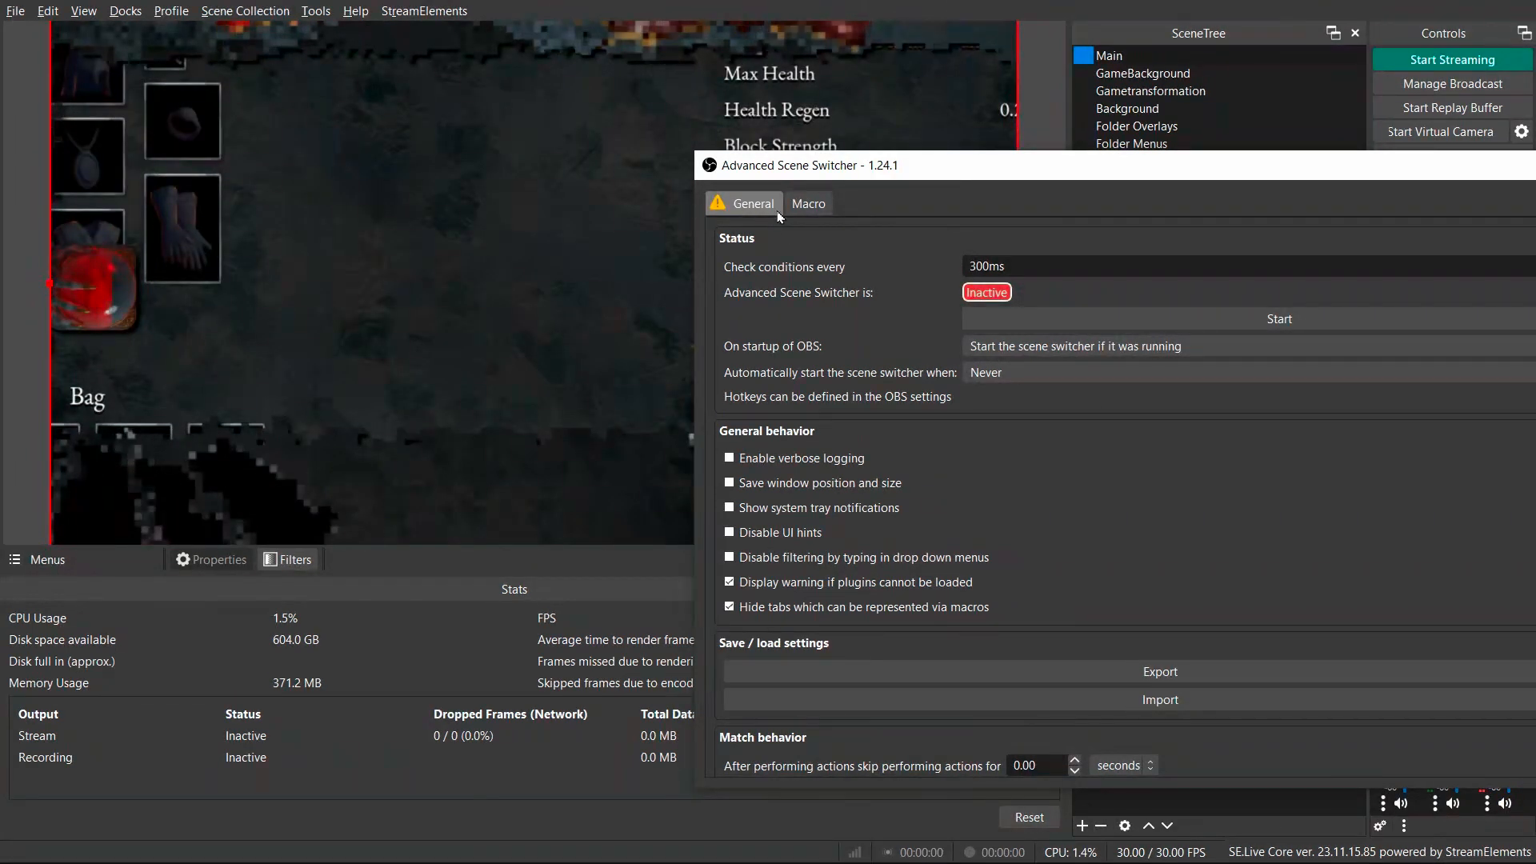
{"action": "left_click", "coordinate": [1241, 315]}
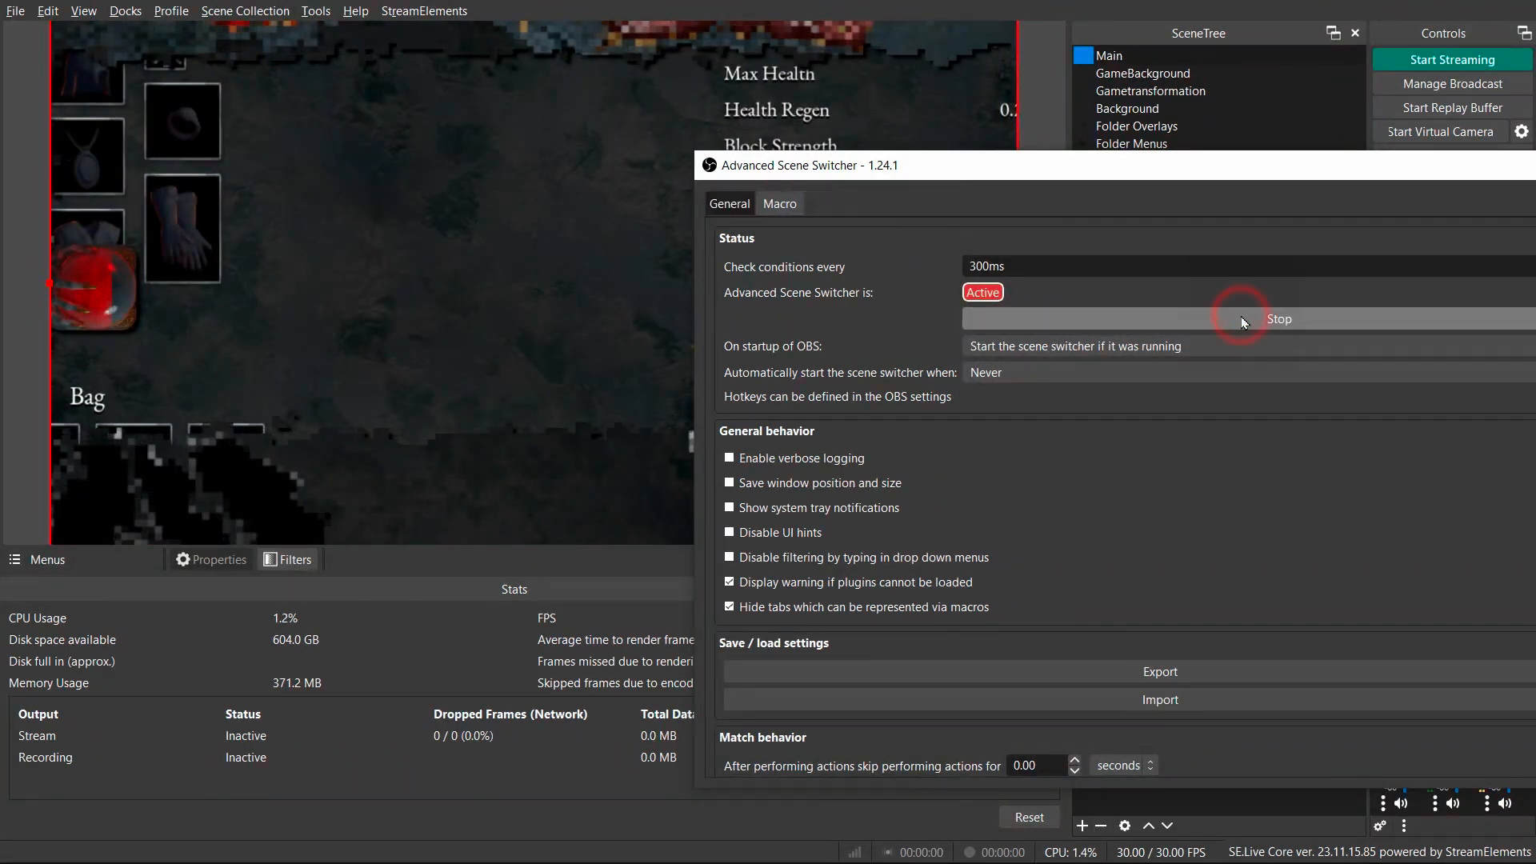
{"action": "left_click_drag", "start_coordinate": [1150, 182], "coordinate": [691, 179]}
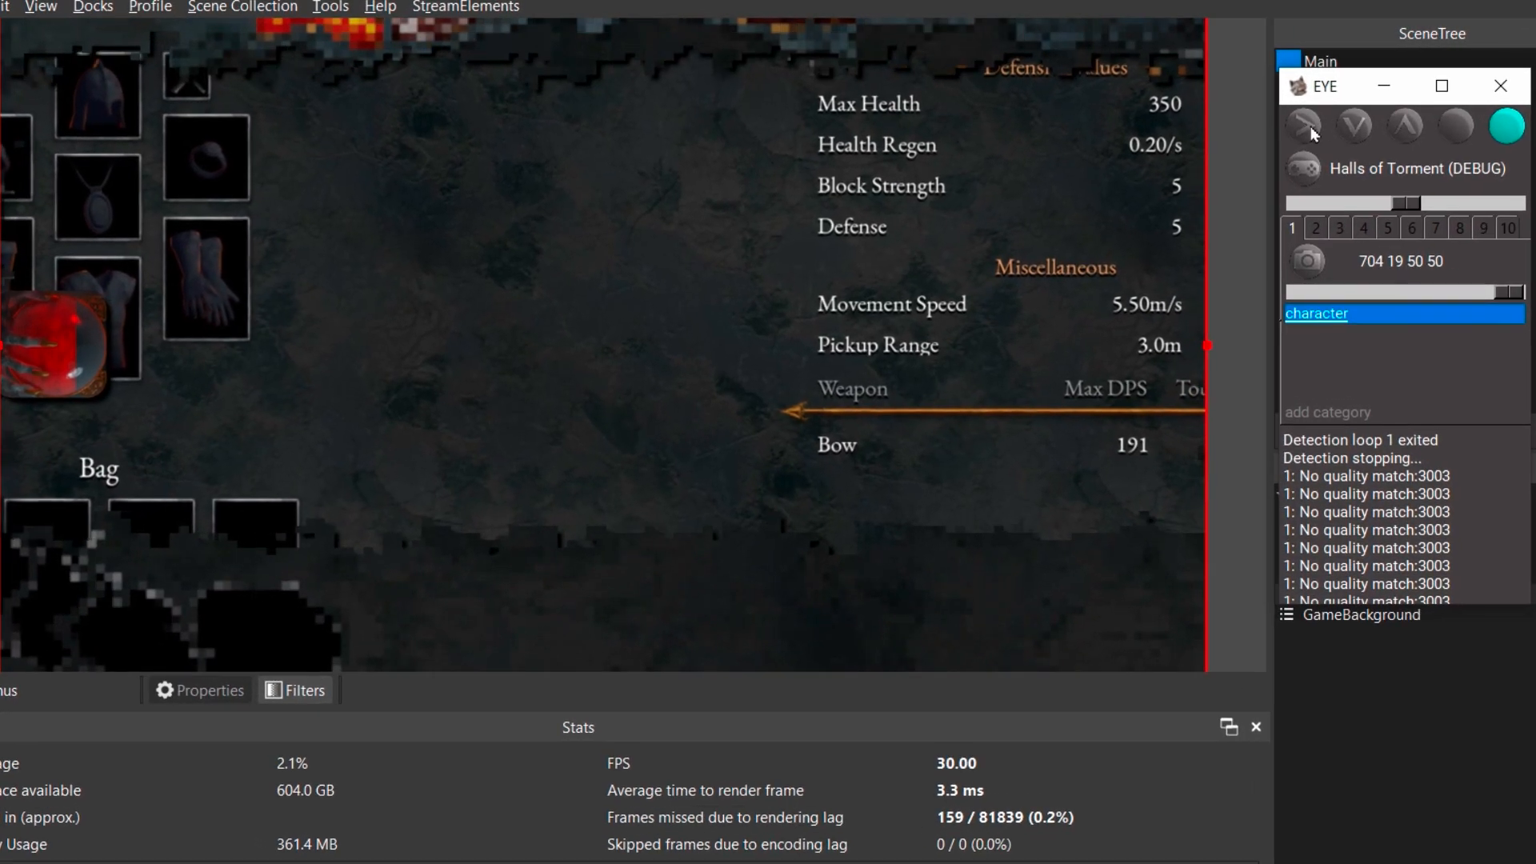
Start EYE detection and switch between game menus to test the overlay toggling.
{"action": "left_click", "coordinate": [1302, 126]}
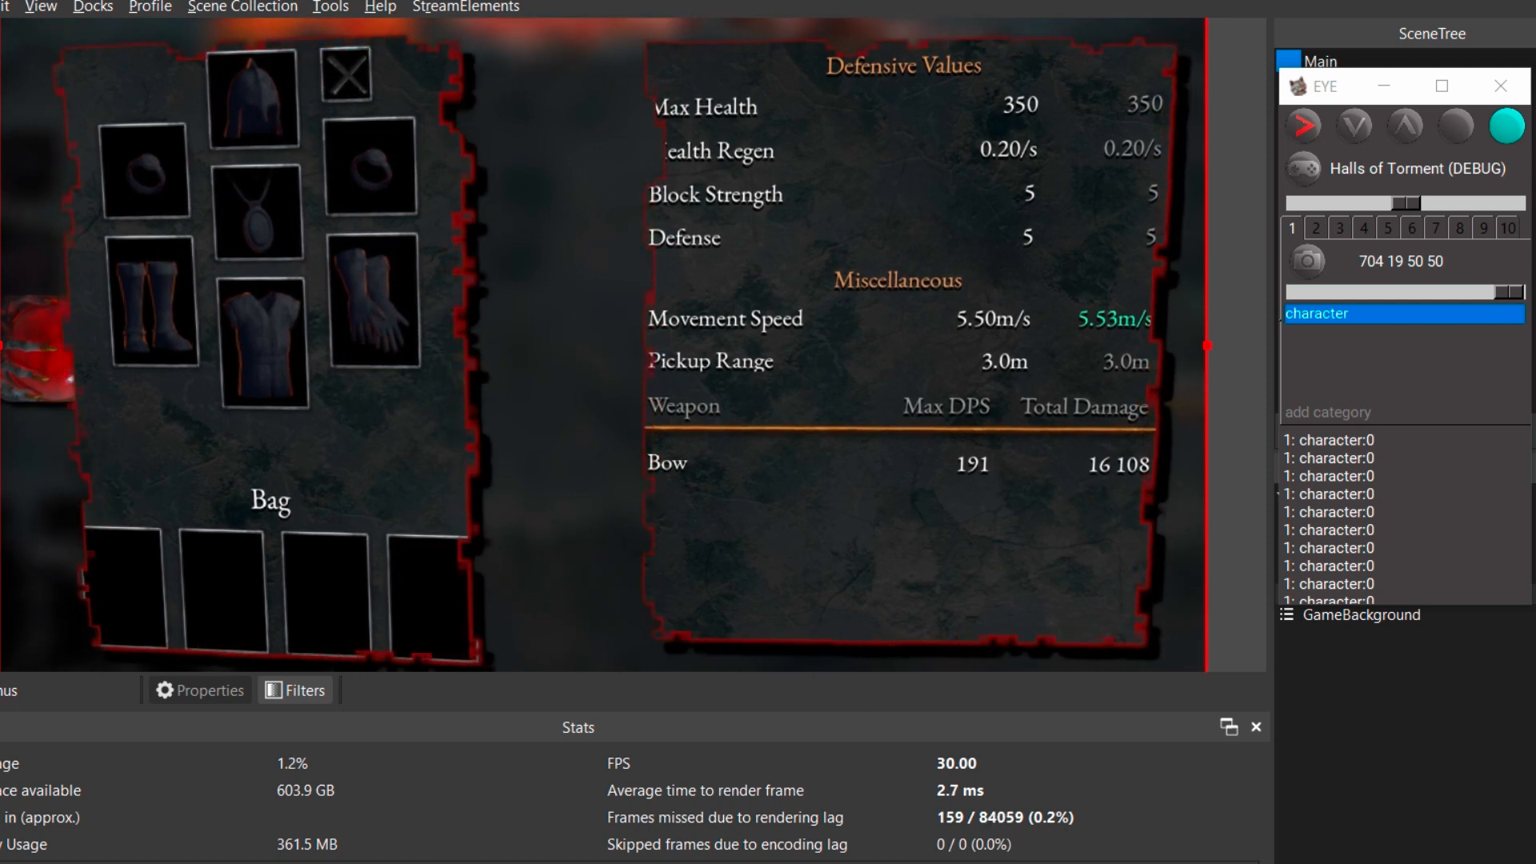
{"action": "left_click", "coordinate": [534, 50]}
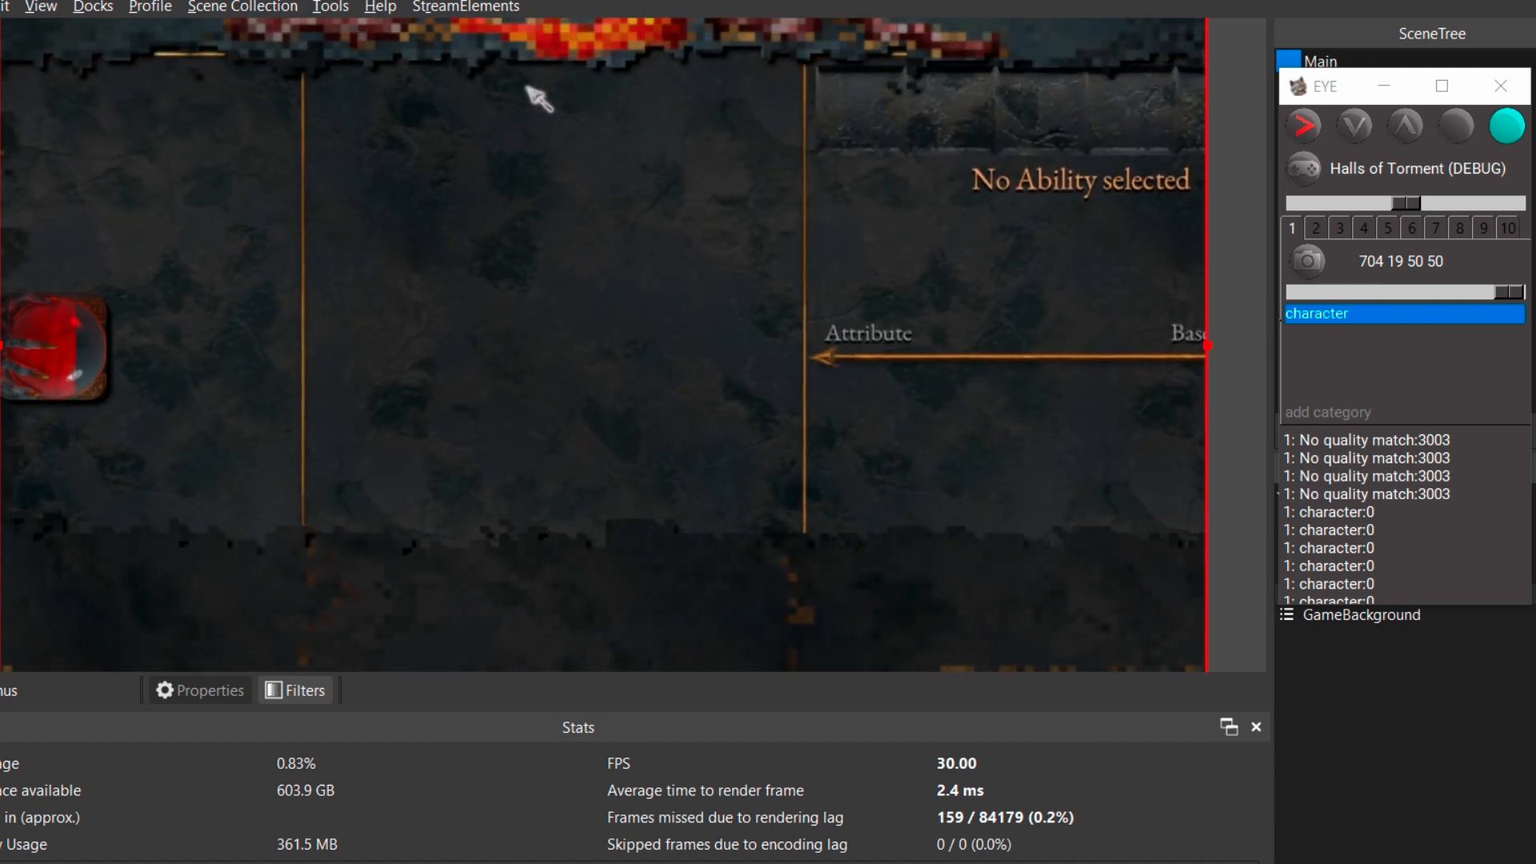
{"action": "left_click", "coordinate": [761, 49]}
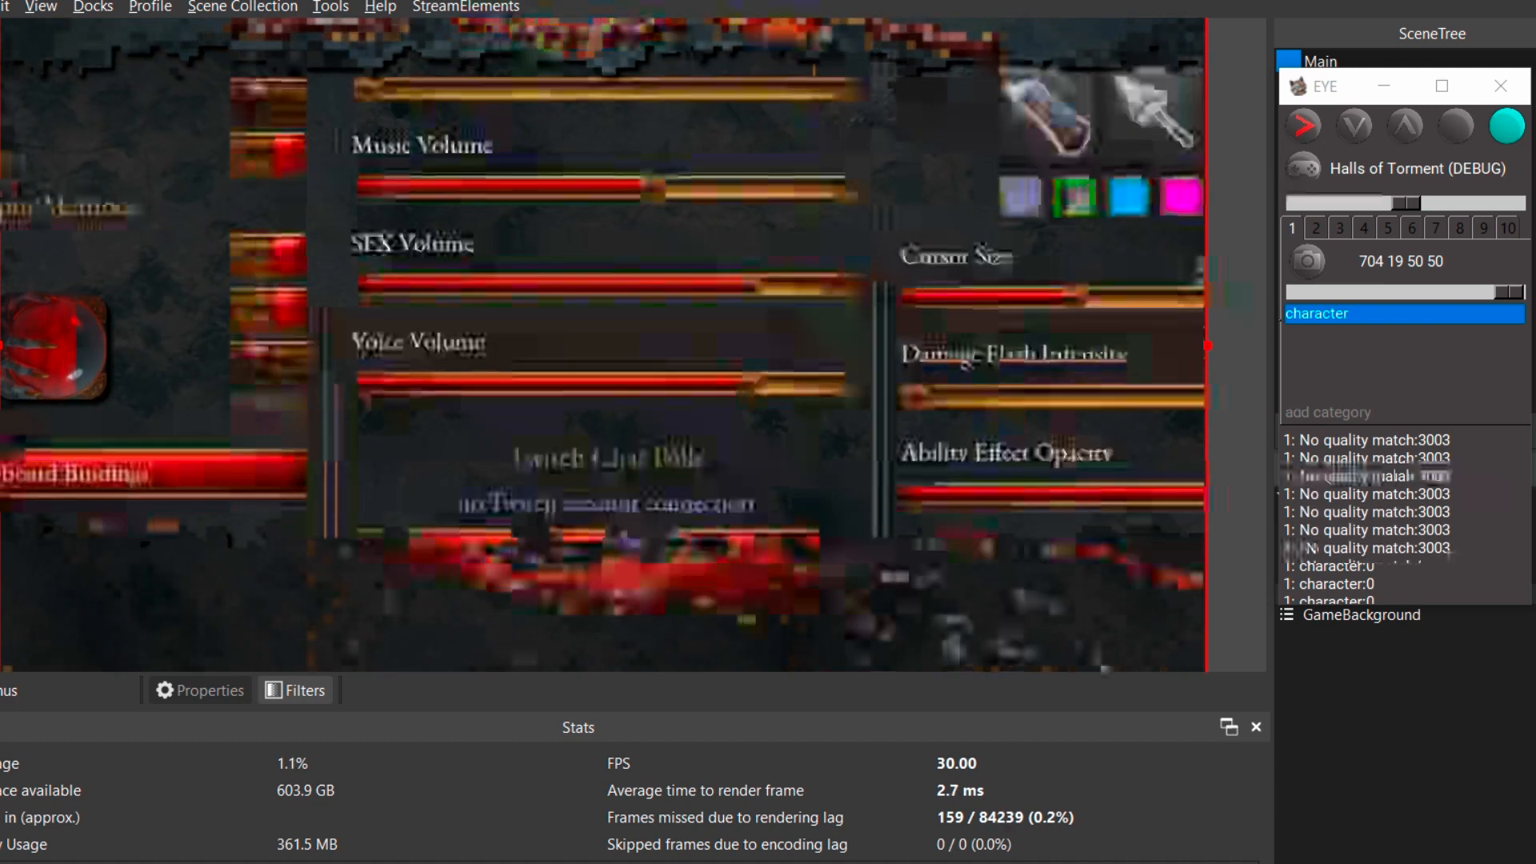
{"action": "key", "text": "Escape"}
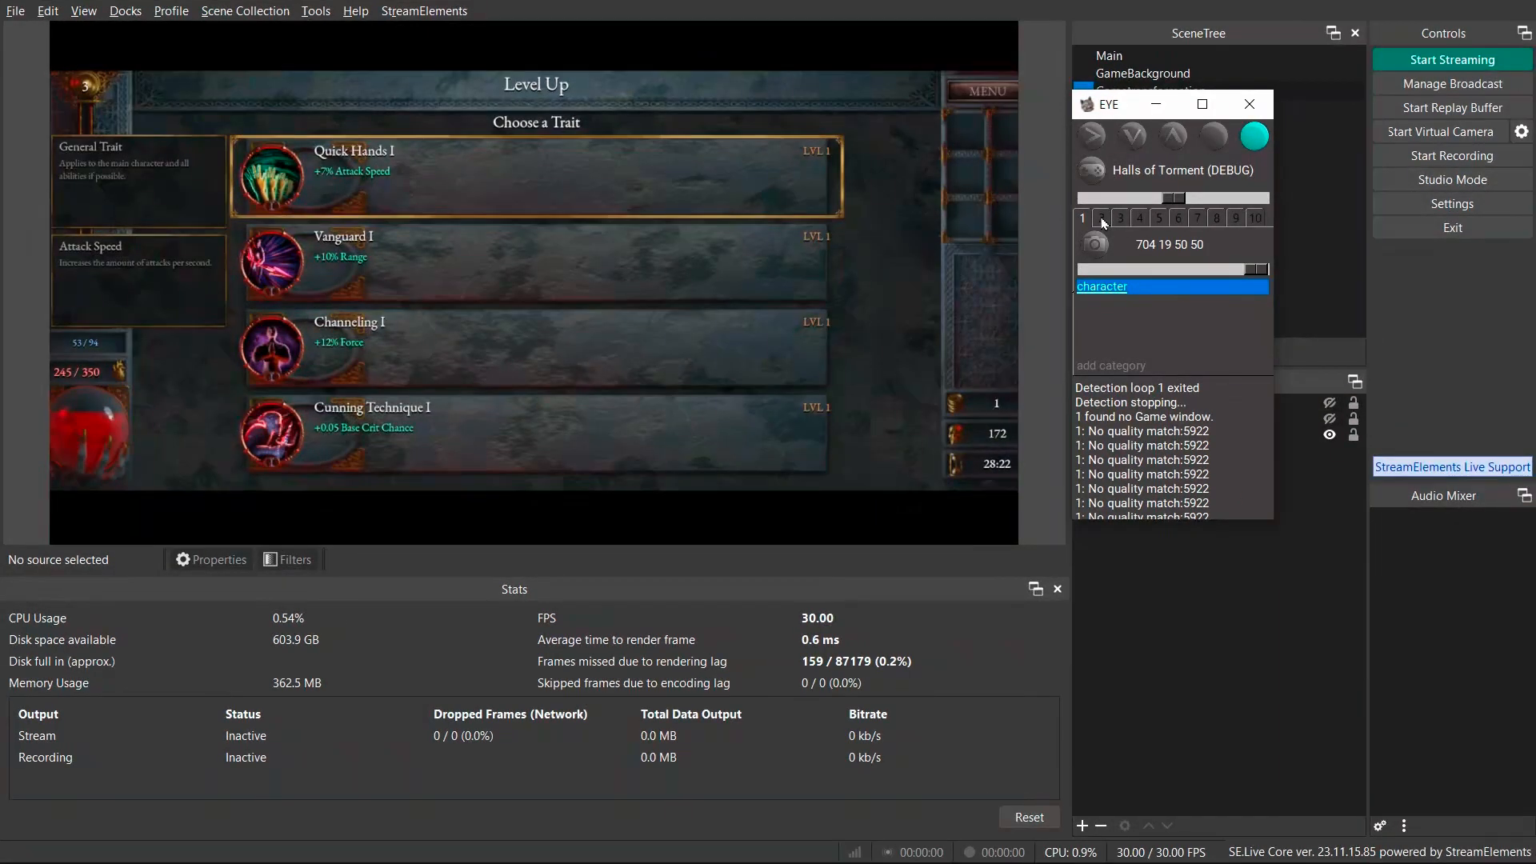
{"action": "left_click", "coordinate": [1103, 221]}
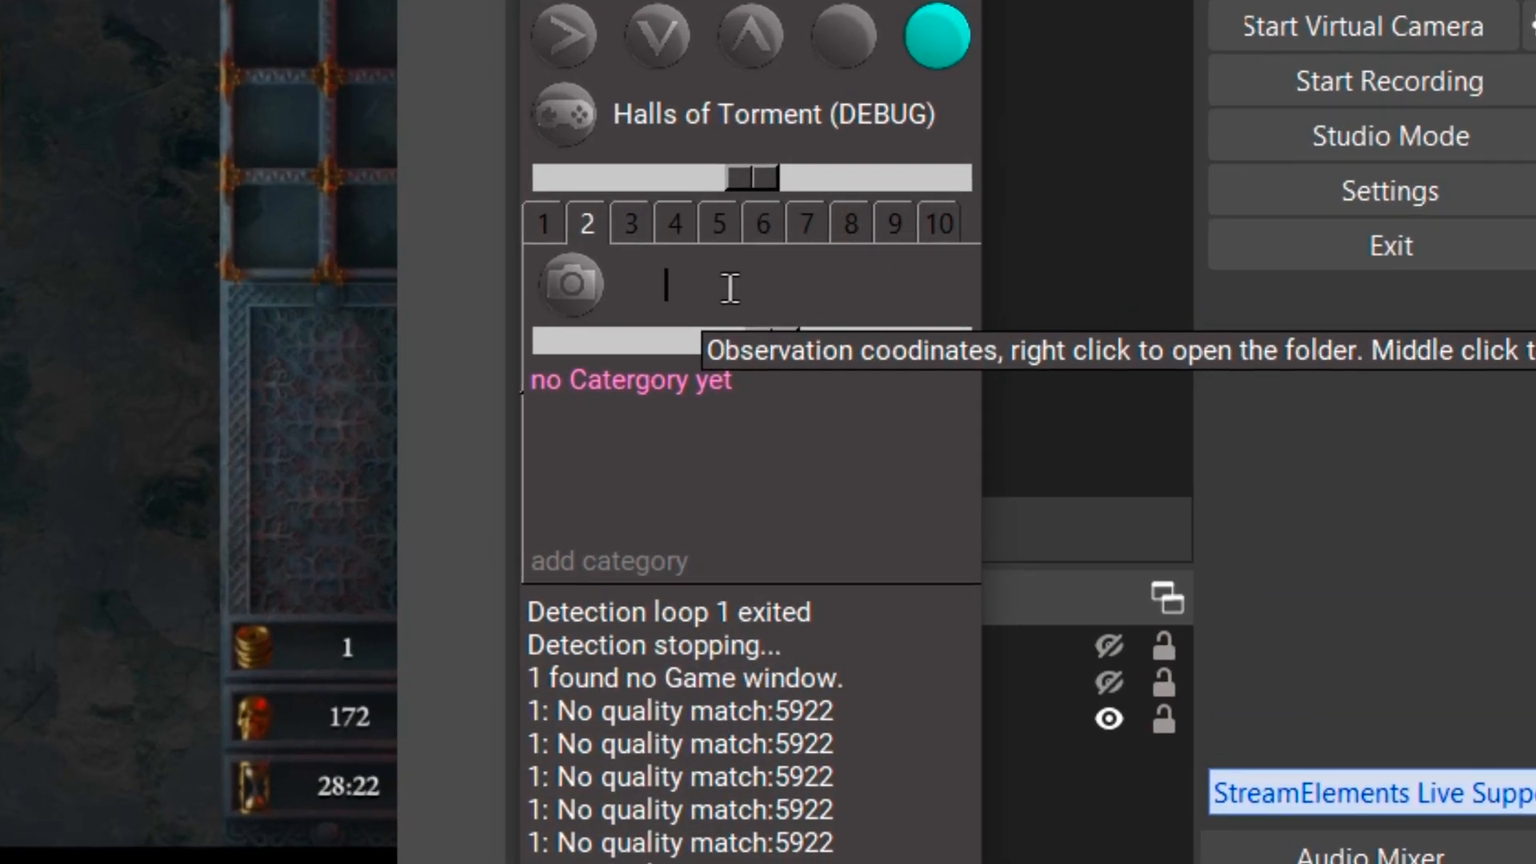
{"action": "middle_click", "coordinate": [730, 288]}
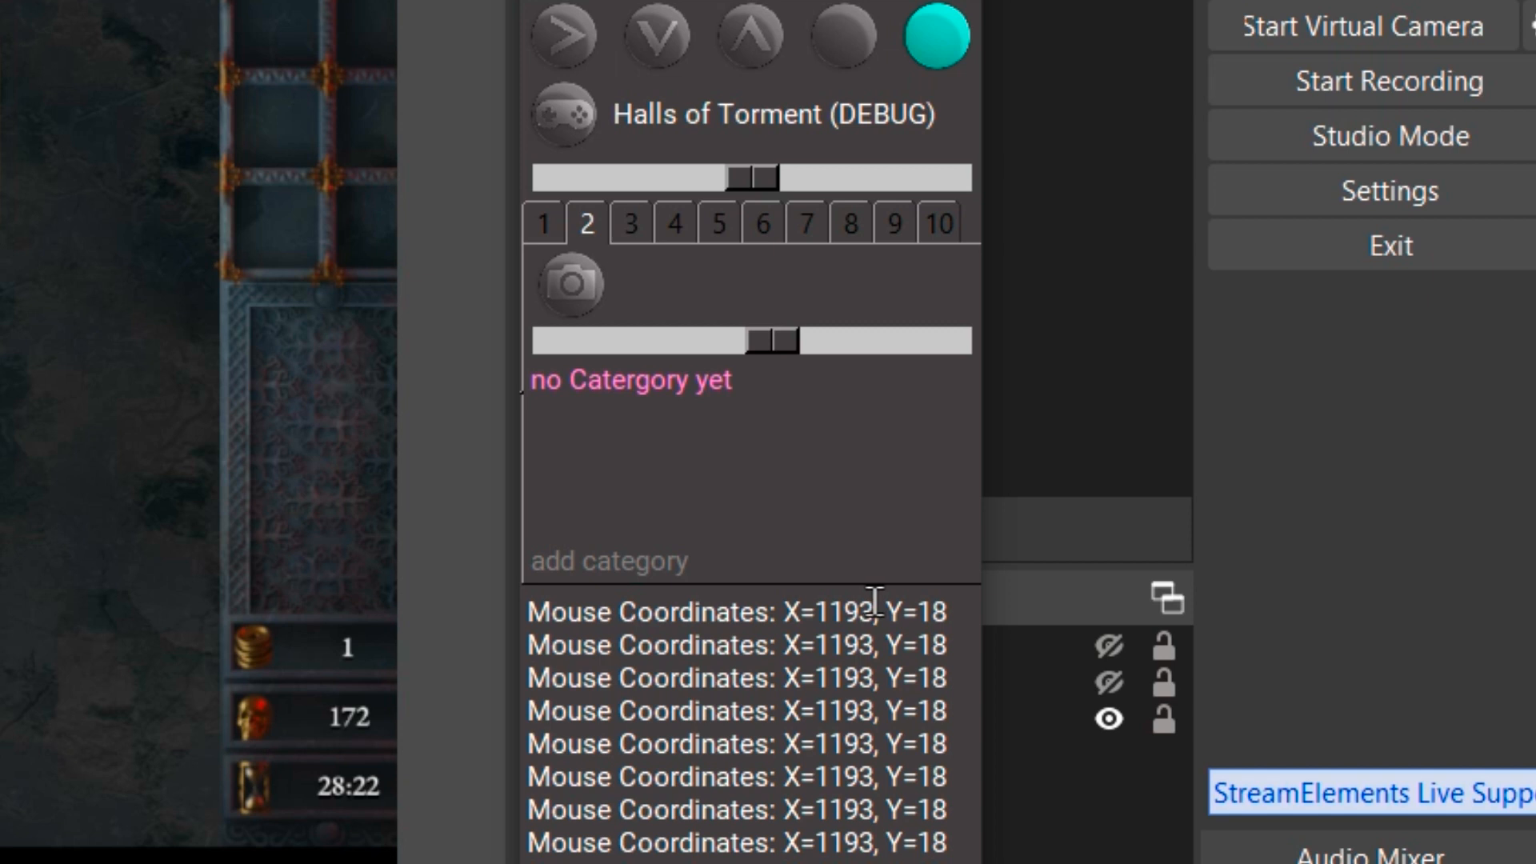
{"action": "middle_click", "coordinate": [693, 287]}
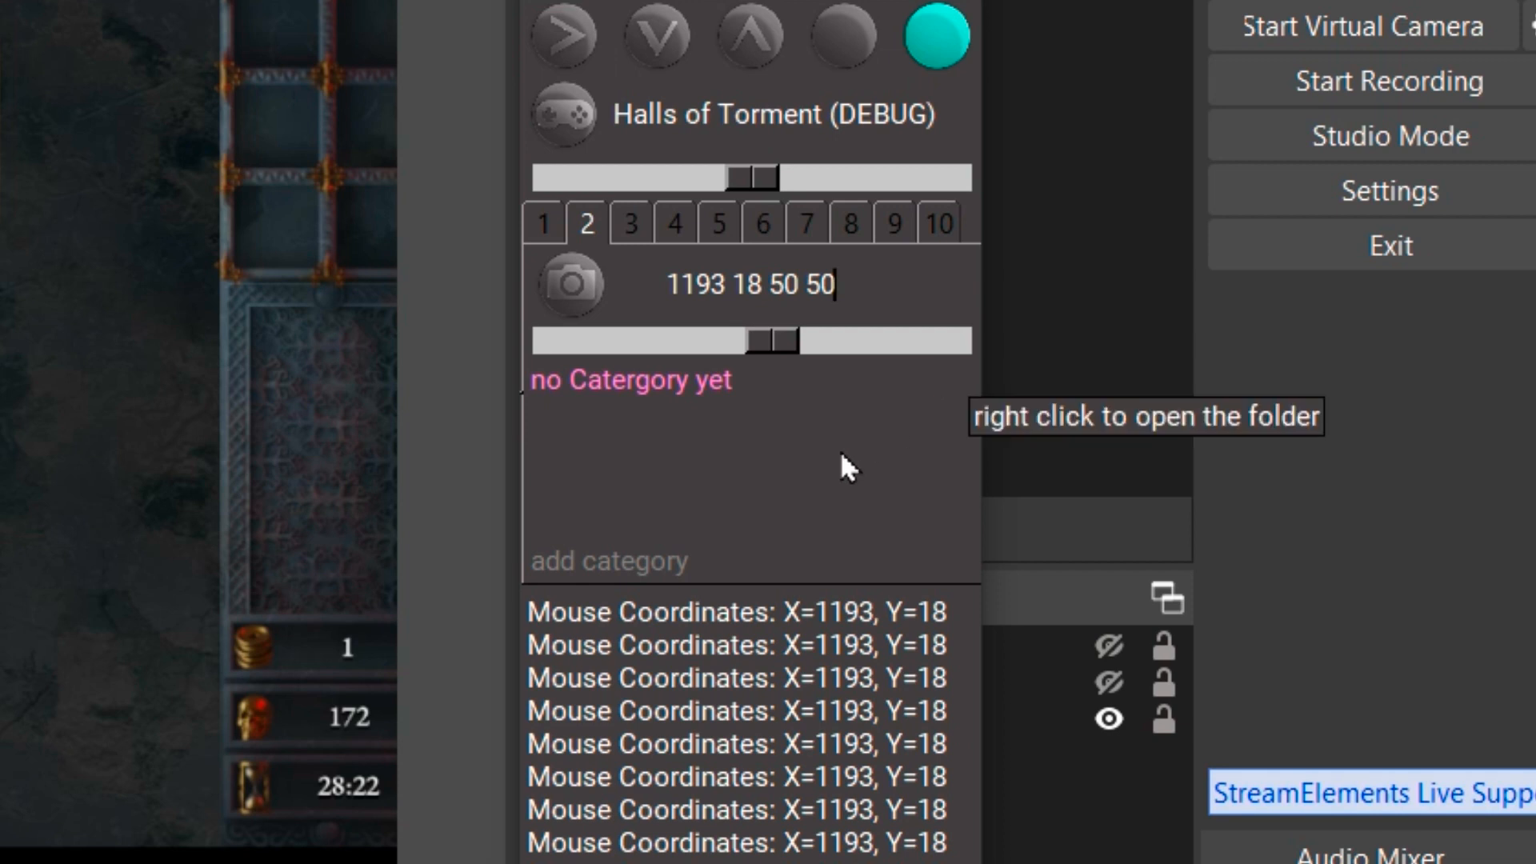
Add a detection category named level up.
{"action": "left_click", "coordinate": [618, 564]}
{"action": "type", "text": "level up"}
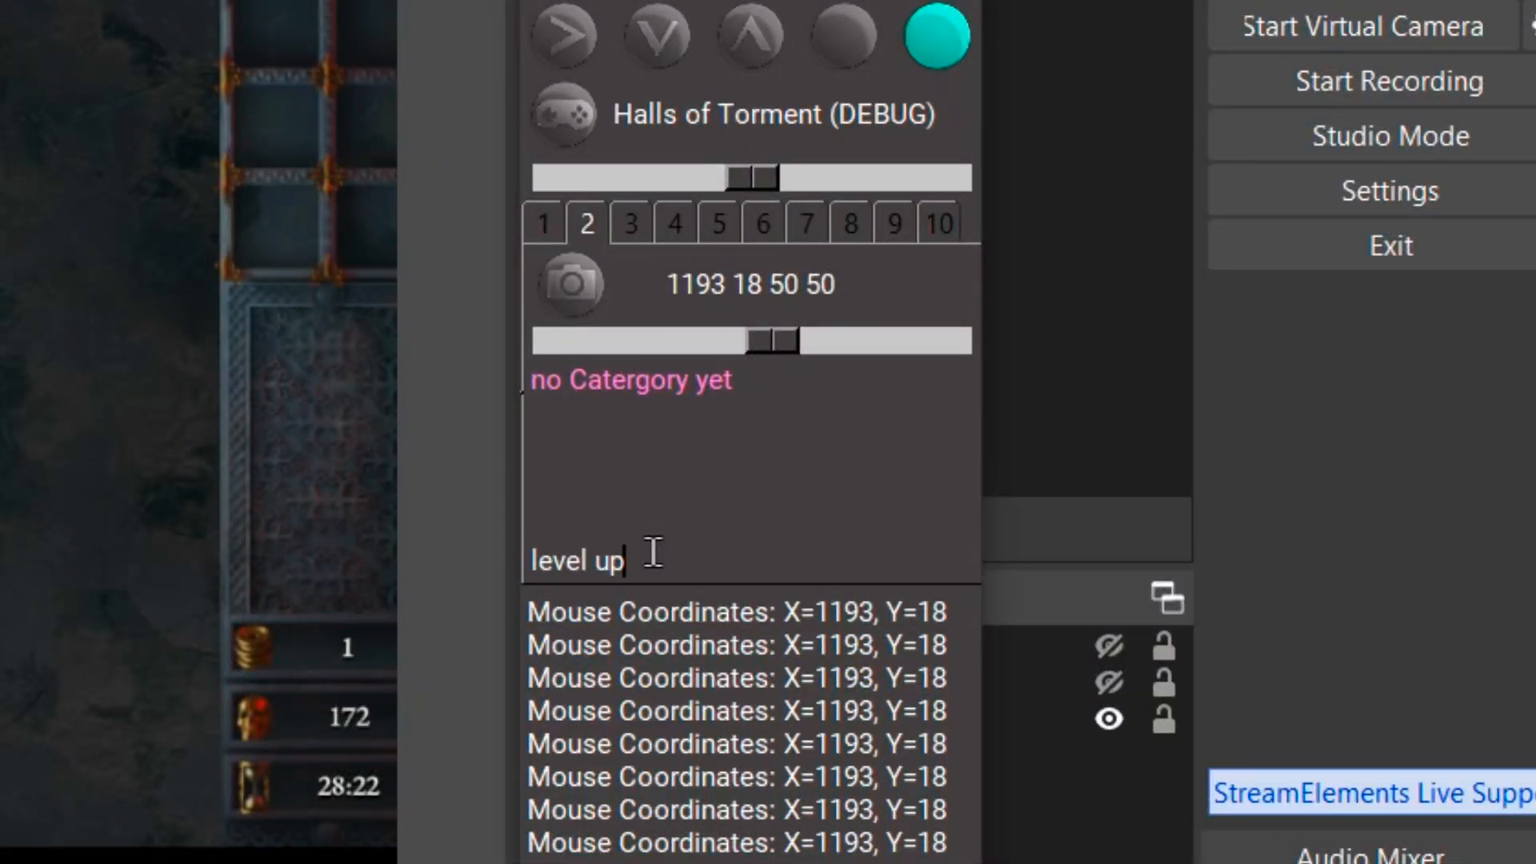
{"action": "key", "text": "Return"}
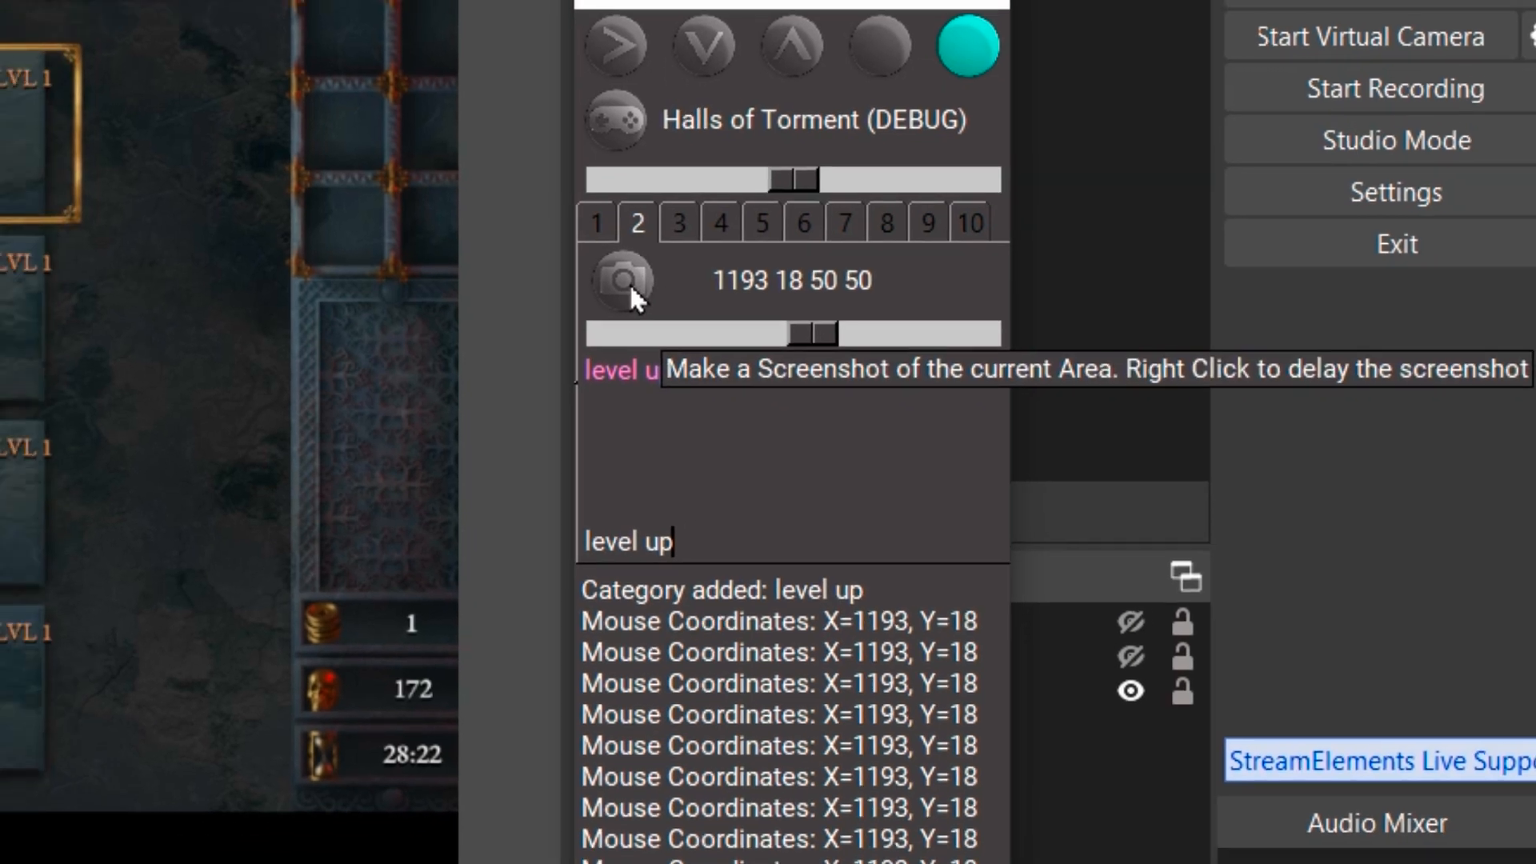
Open the level up category's folder.
{"action": "left_click", "coordinate": [578, 286]}
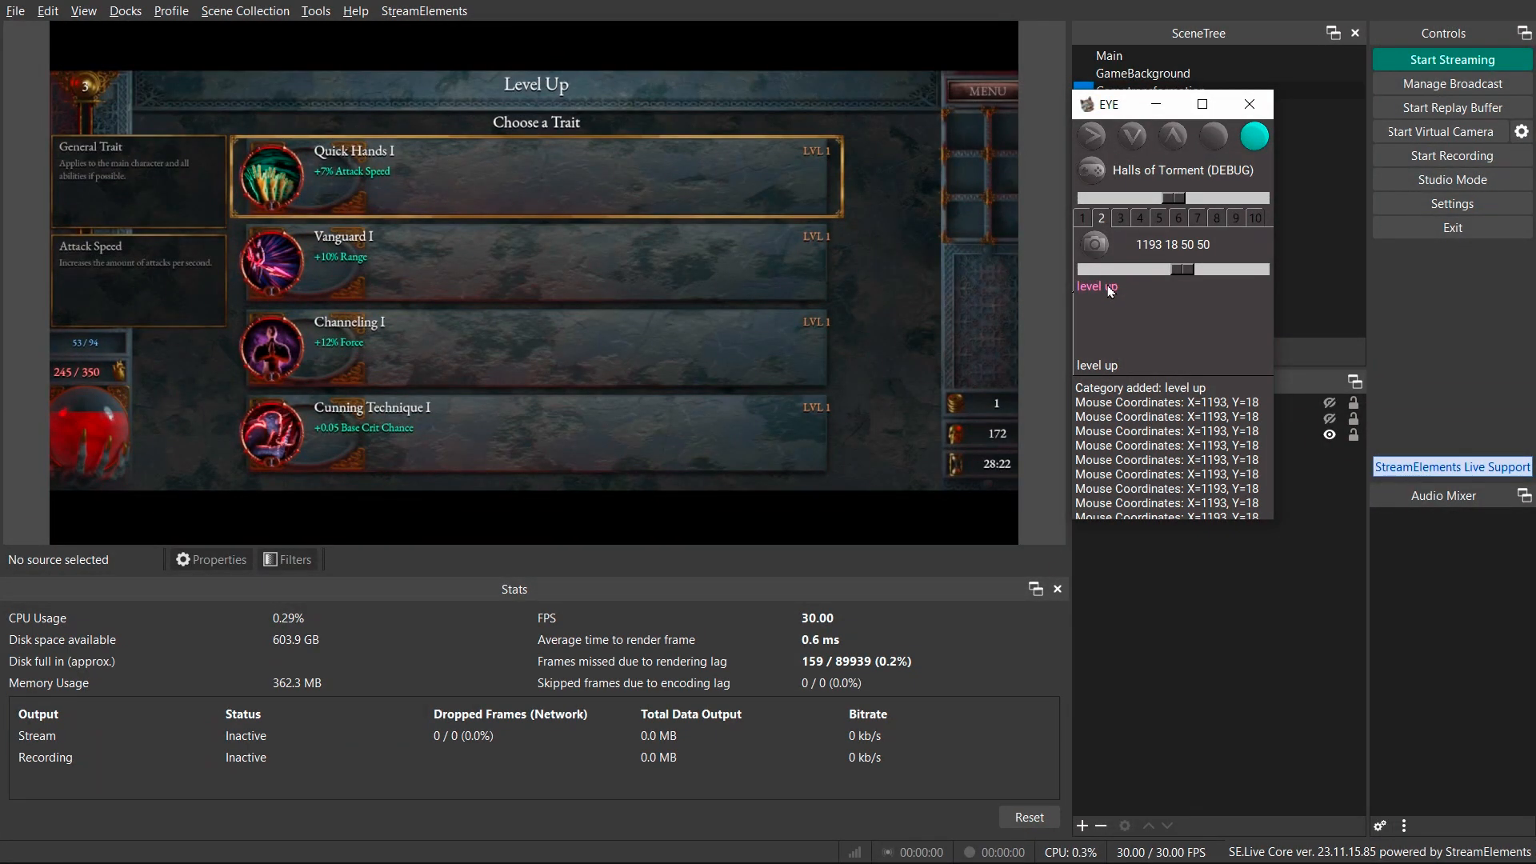
{"action": "left_click", "coordinate": [1112, 291]}
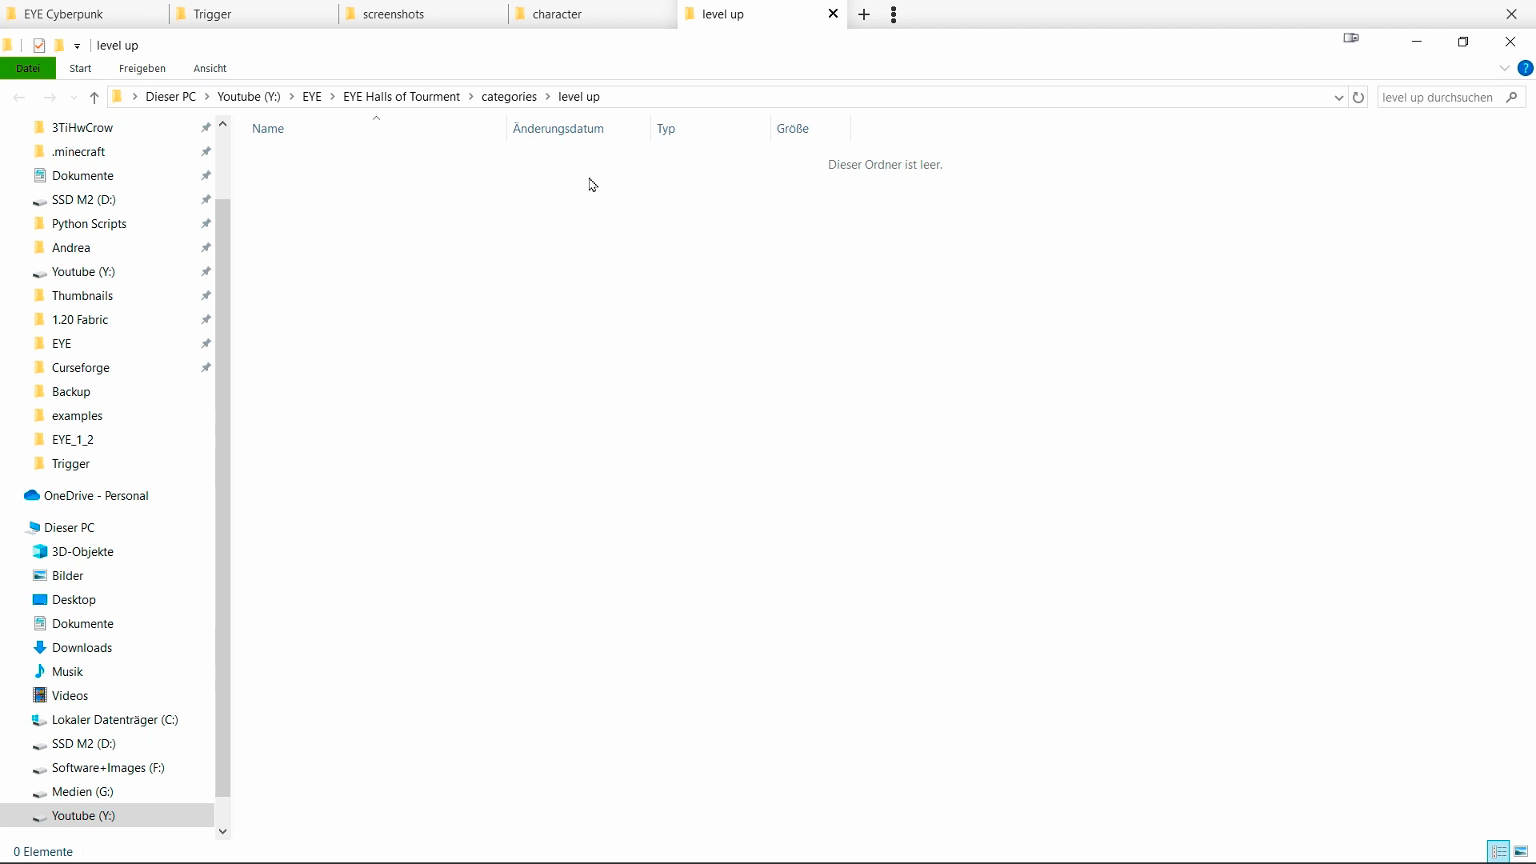
{"action": "mouse_move", "coordinate": [422, 29]}
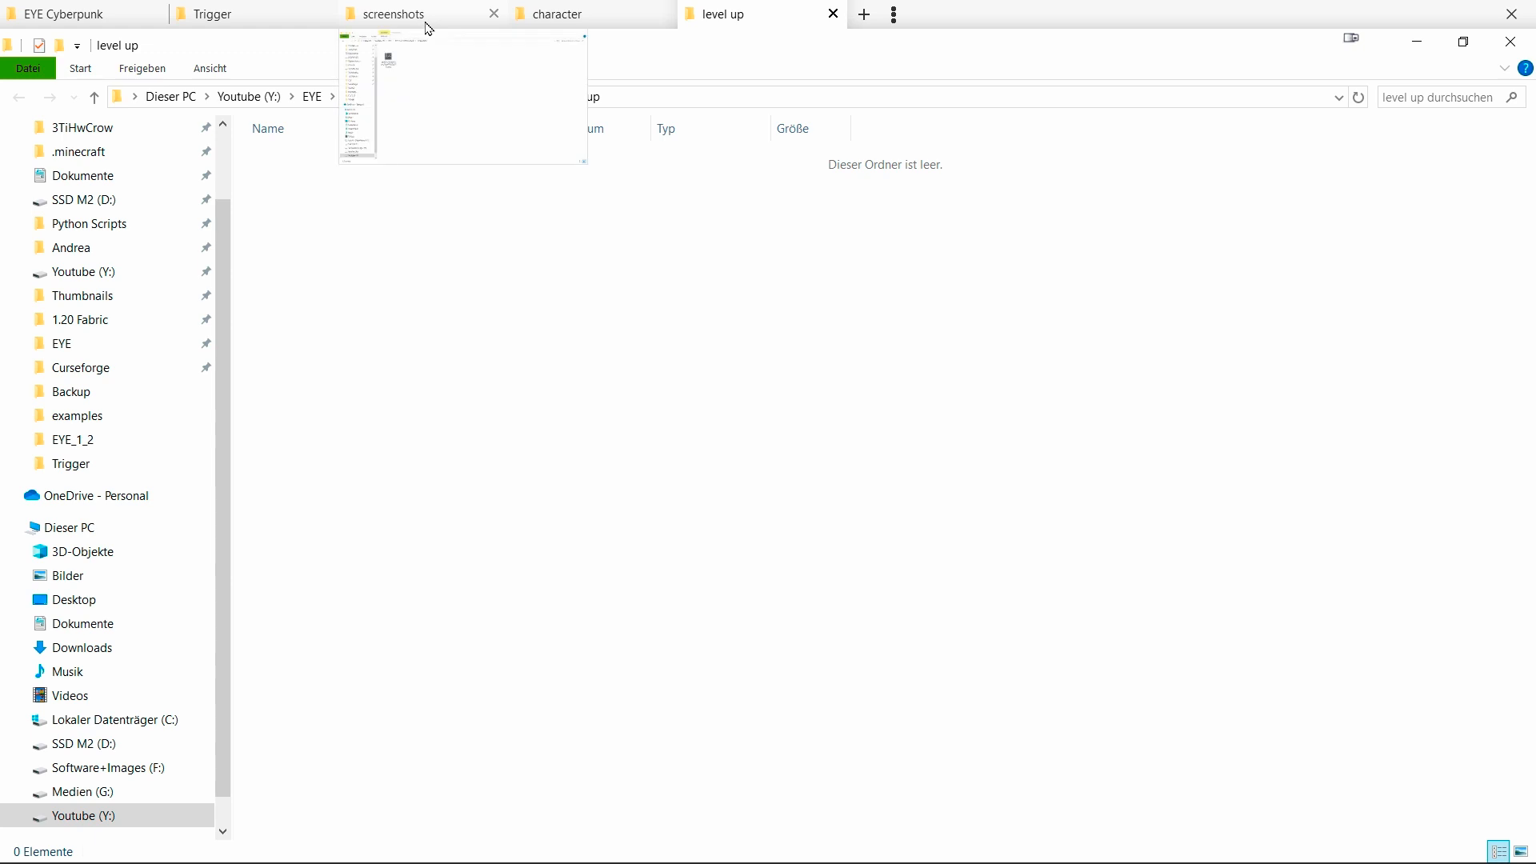
Move the sample screenshot from the screenshots folder into the level up category folder.
{"action": "left_click", "coordinate": [429, 29]}
{"action": "left_click_drag", "start_coordinate": [430, 326], "coordinate": [344, 256]}
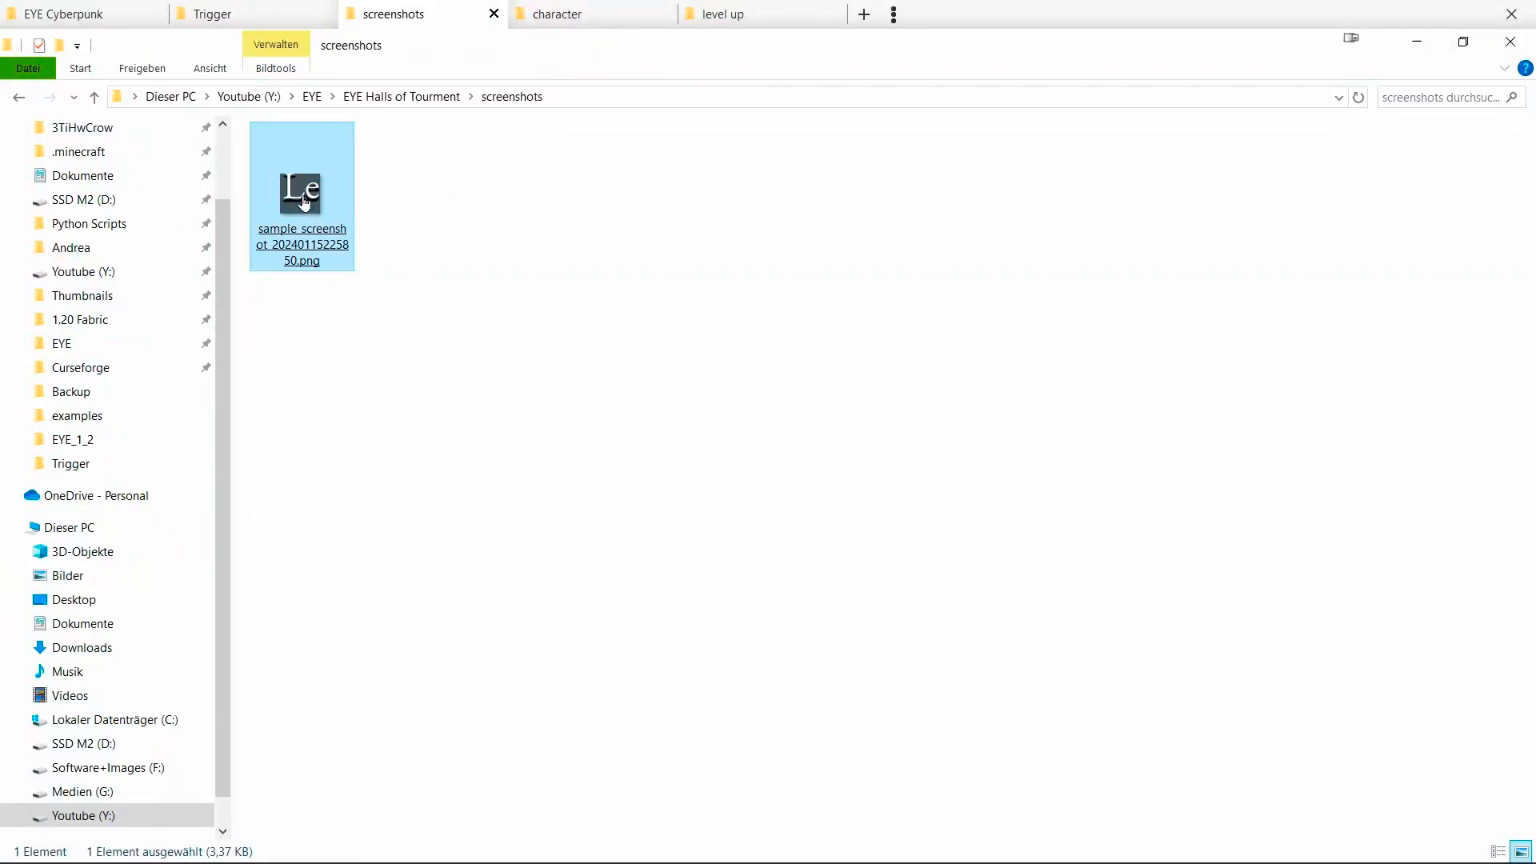
{"action": "left_click_drag", "start_coordinate": [304, 202], "coordinate": [525, 298]}
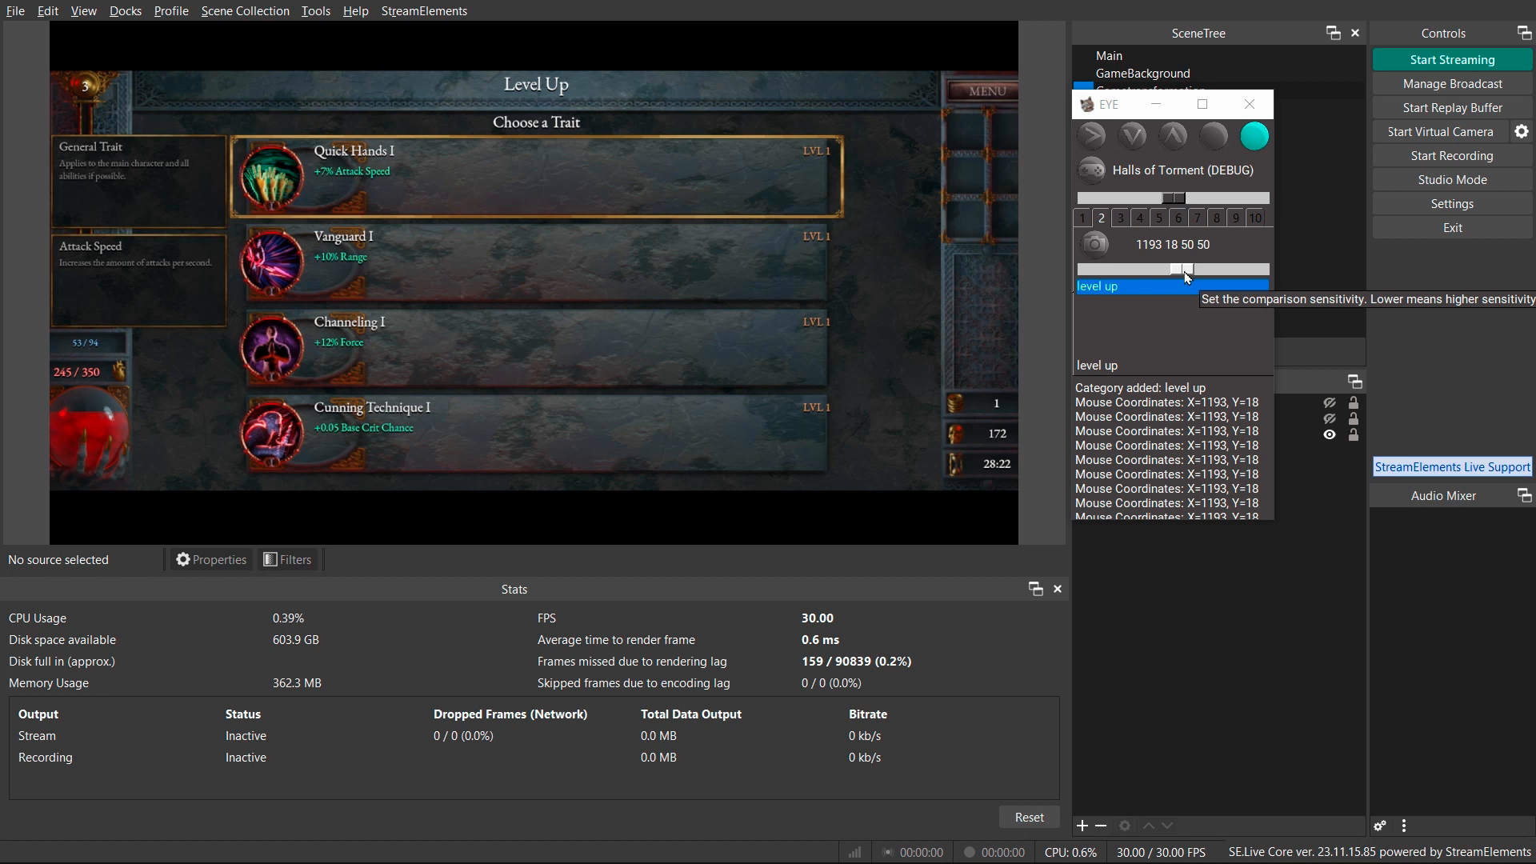
Raise the comparison sensitivity to maximum and add a detection category named not level up.
{"action": "left_click_drag", "start_coordinate": [1186, 276], "coordinate": [1258, 289]}
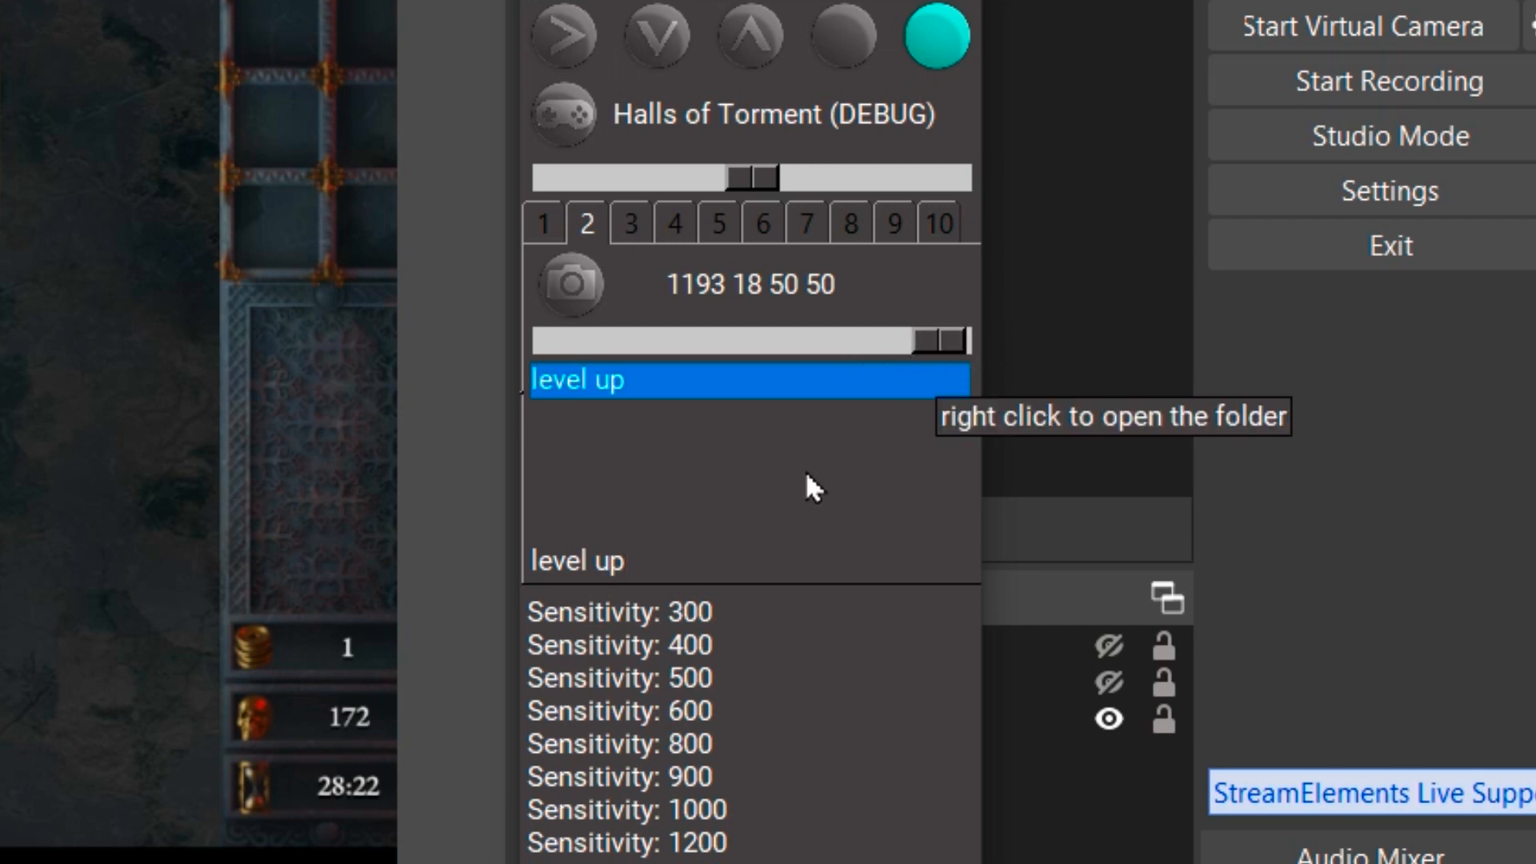
{"action": "left_click", "coordinate": [628, 560]}
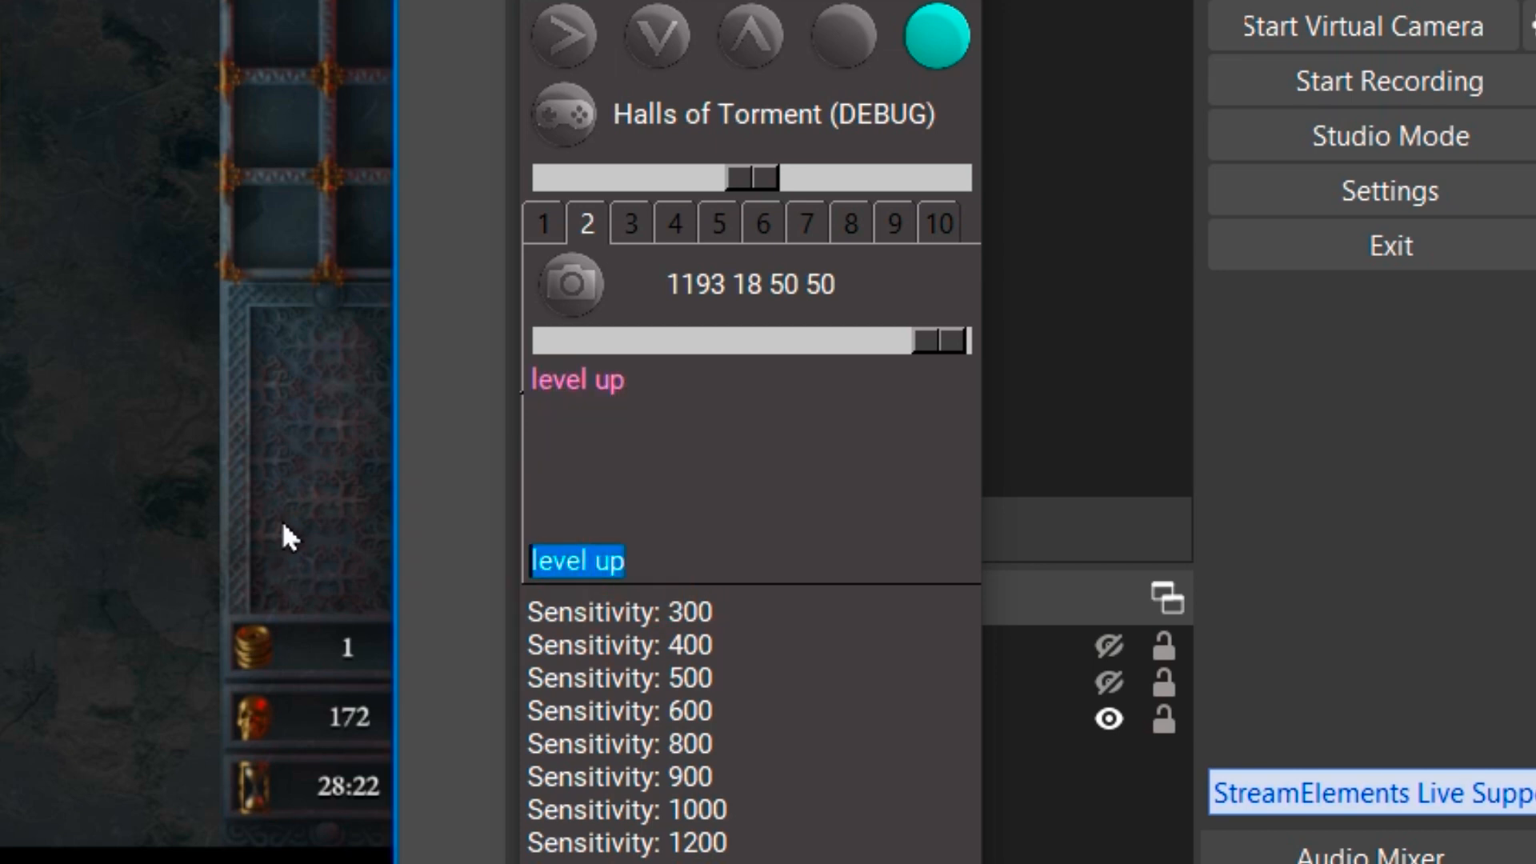
{"action": "type", "text": "not level up"}
{"action": "key", "text": "Return"}
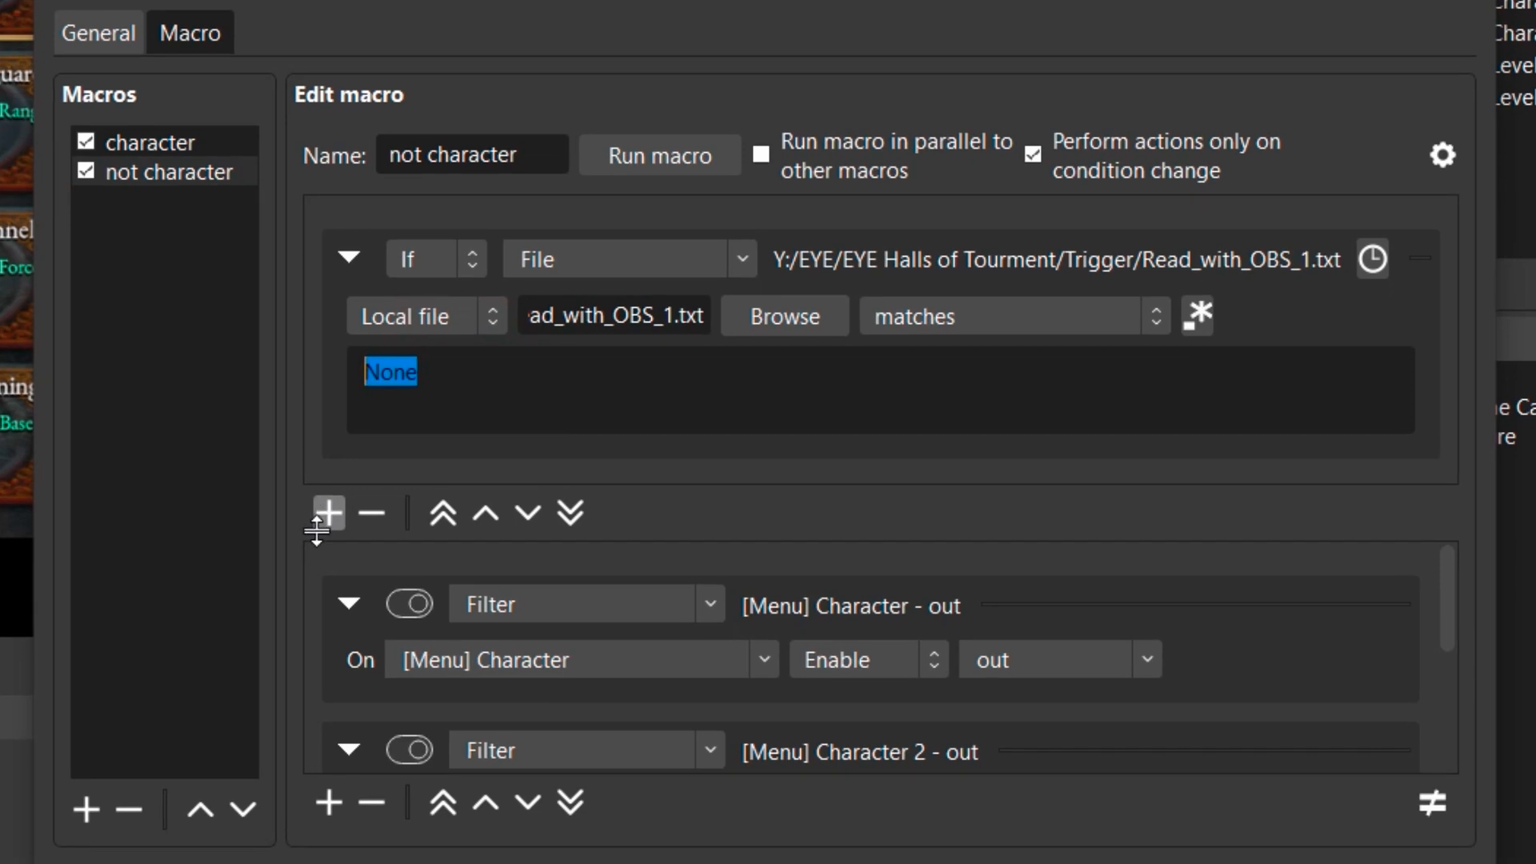
{"action": "left_click", "coordinate": [331, 512]}
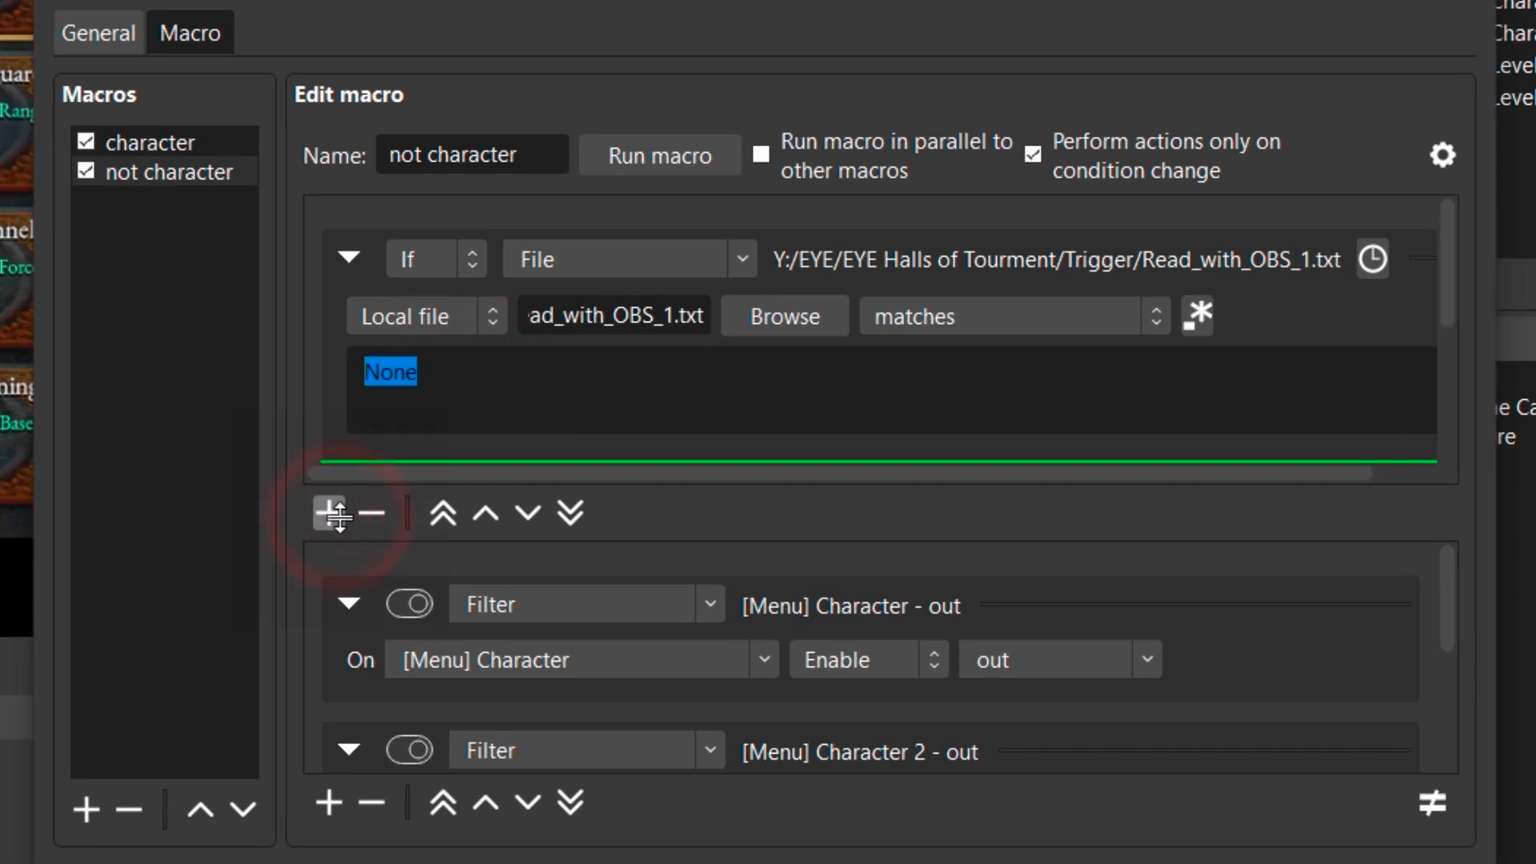
{"action": "left_click_drag", "start_coordinate": [600, 376], "coordinate": [316, 367]}
{"action": "type", "text": "not"}
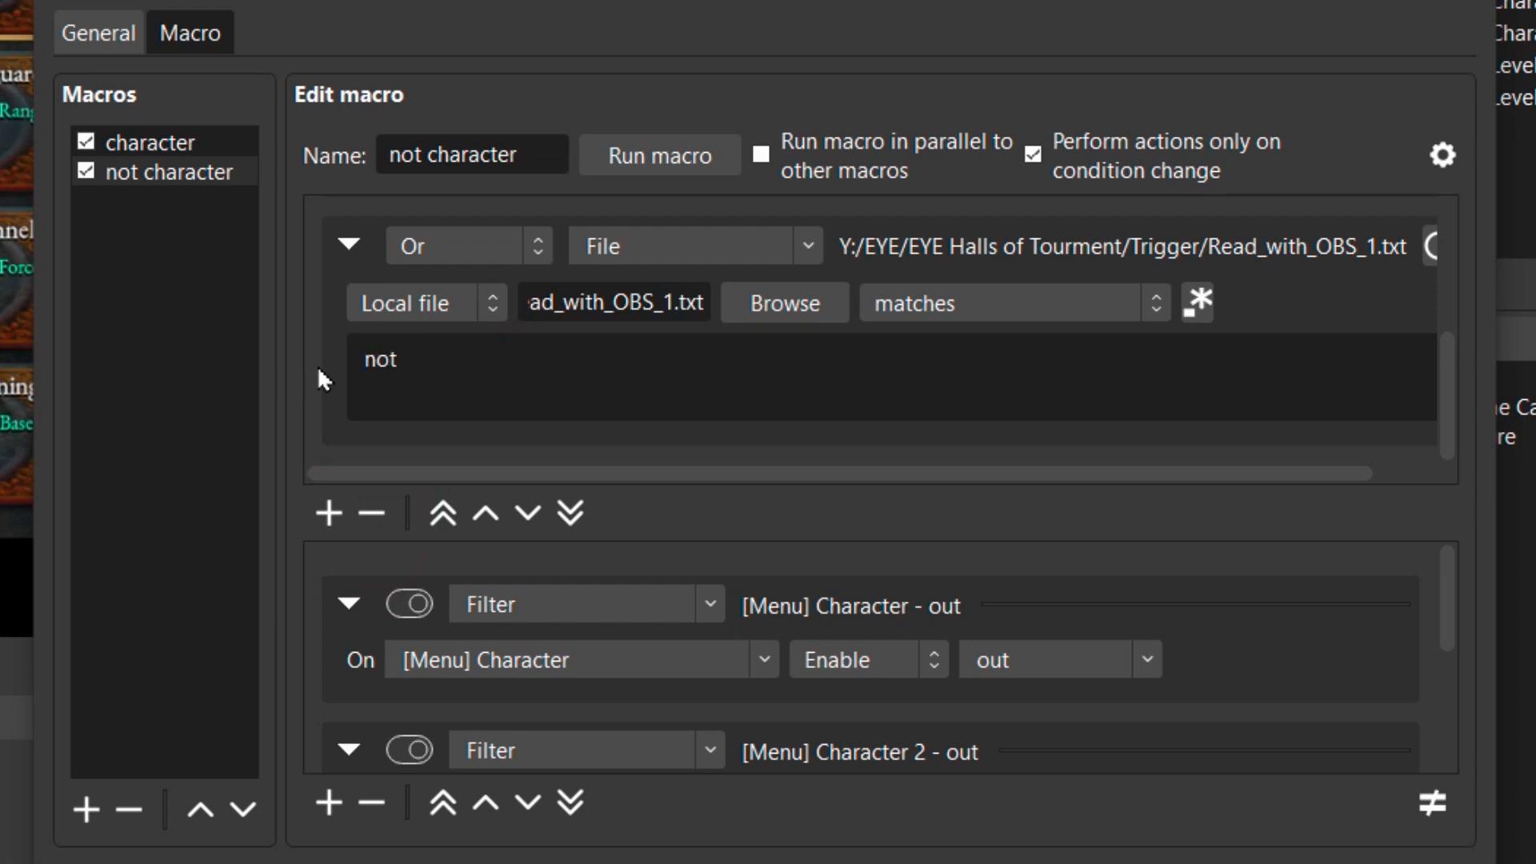
{"action": "type", "text": " levelup"}
{"action": "scroll", "coordinate": [497, 356], "scroll_direction": "up", "scroll_amount": 2}
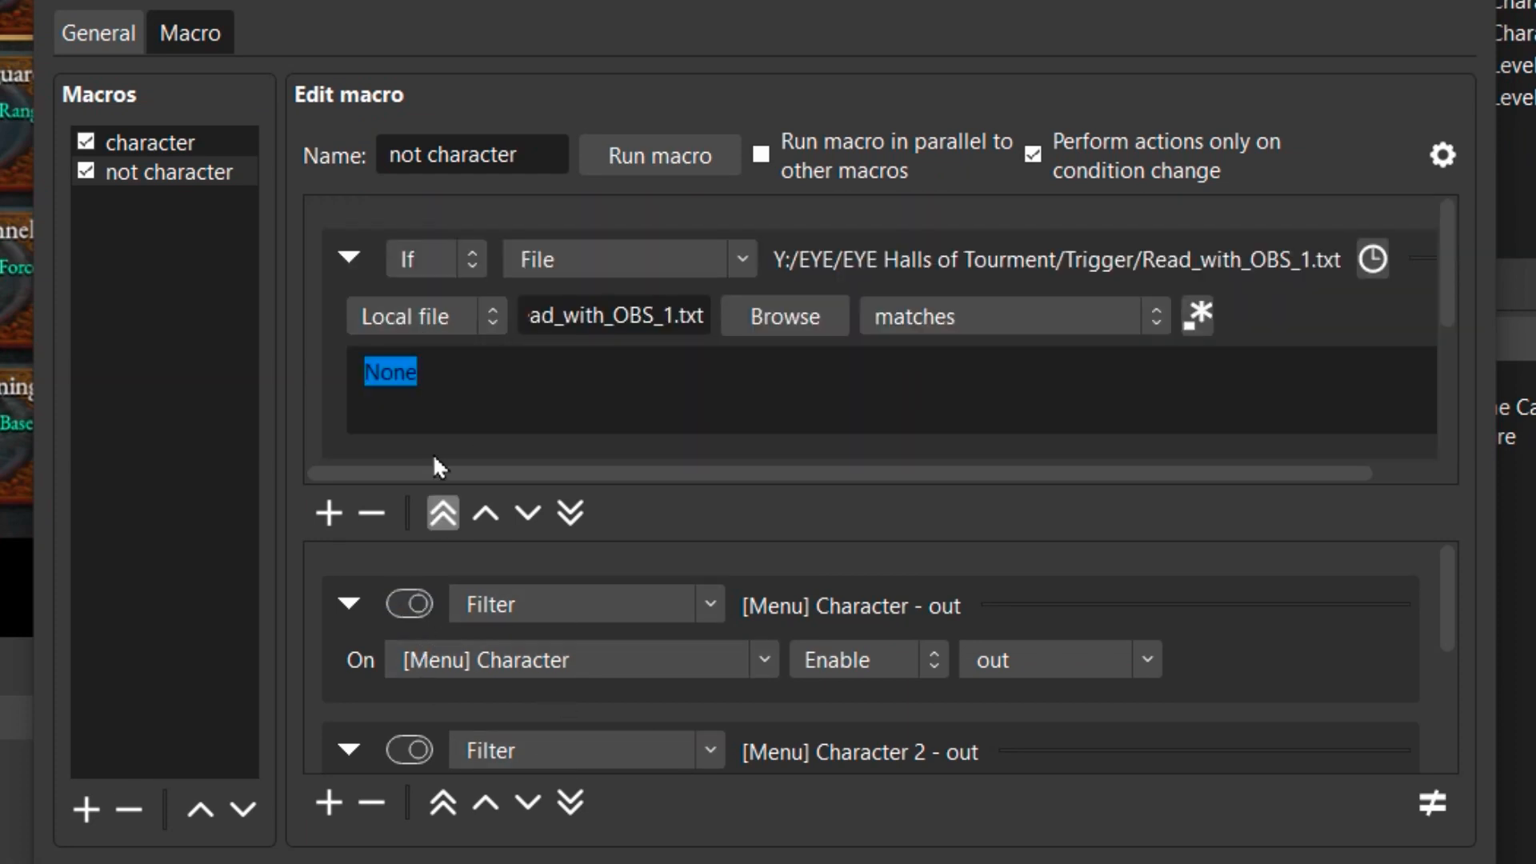
{"action": "scroll", "coordinate": [574, 365], "scroll_direction": "down", "scroll_amount": 2}
{"action": "left_click", "coordinate": [525, 365]}
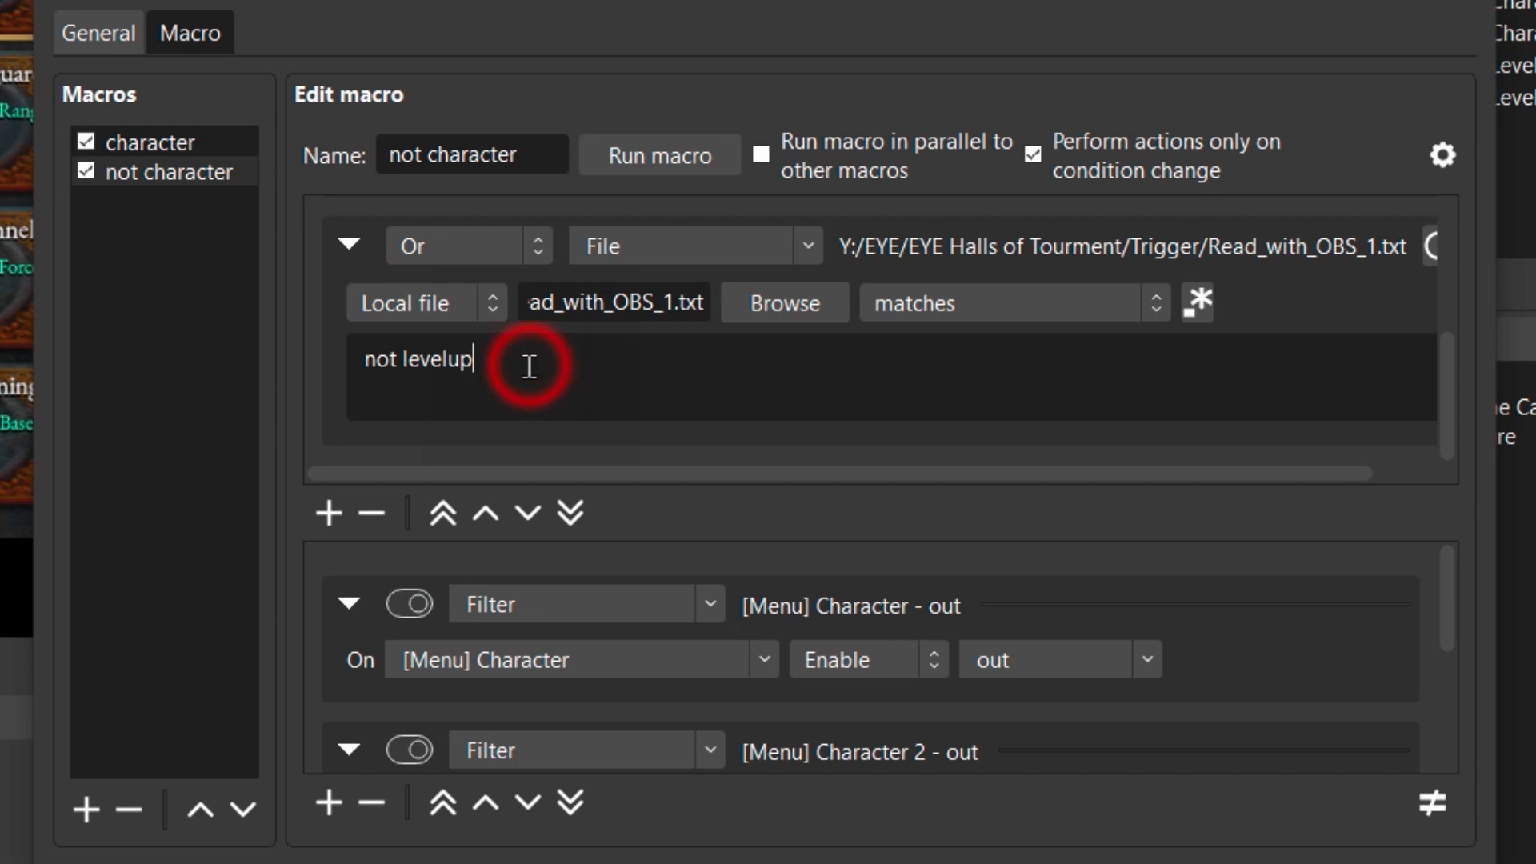
{"action": "left_click", "coordinate": [370, 513]}
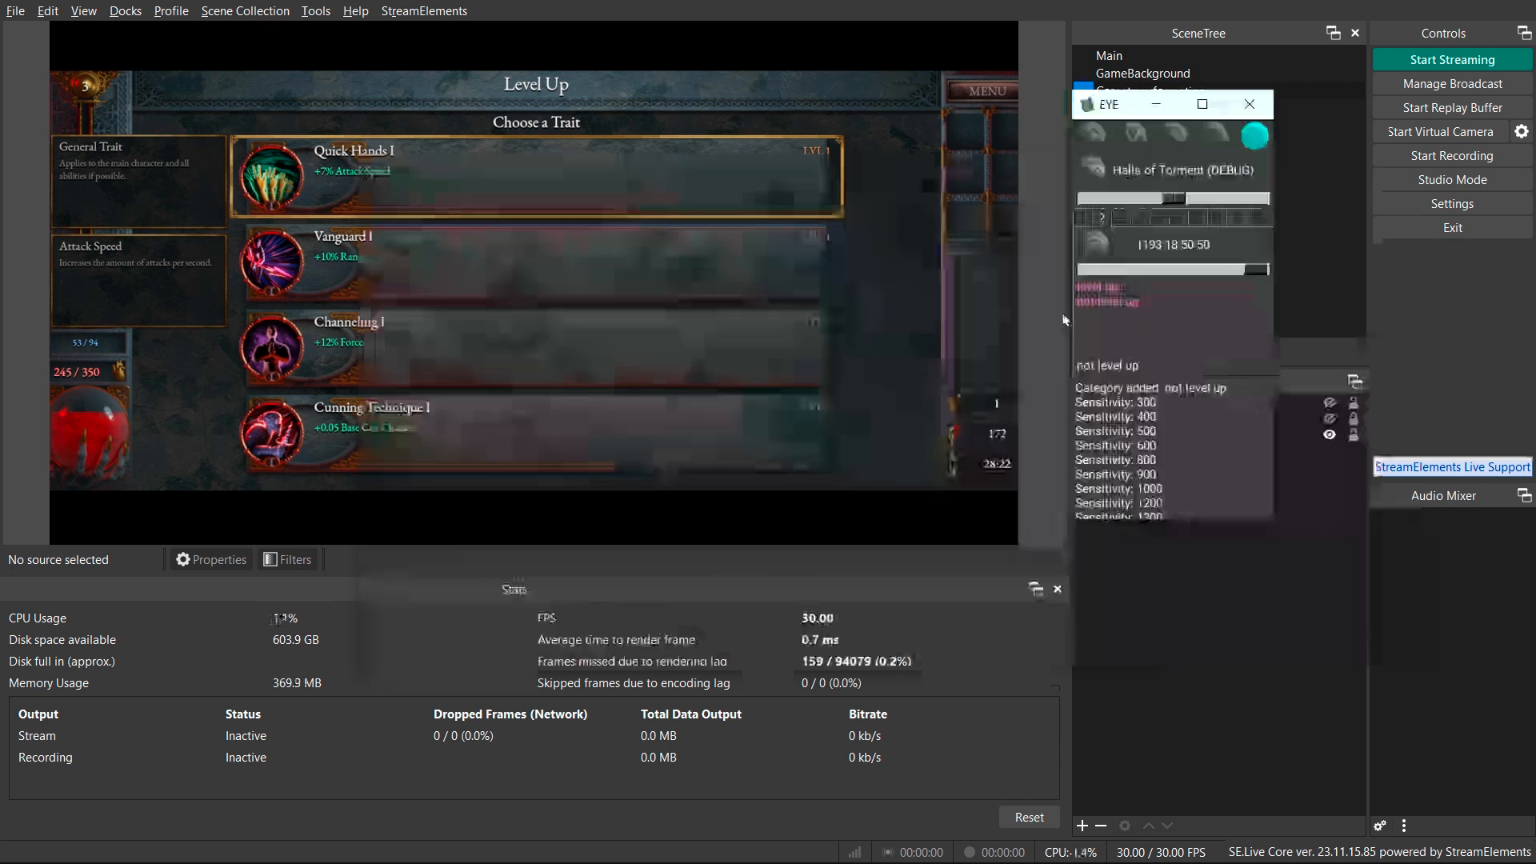
Delete the not level up category and take a delayed screenshot of the detection area.
{"action": "left_click", "coordinate": [1108, 302]}
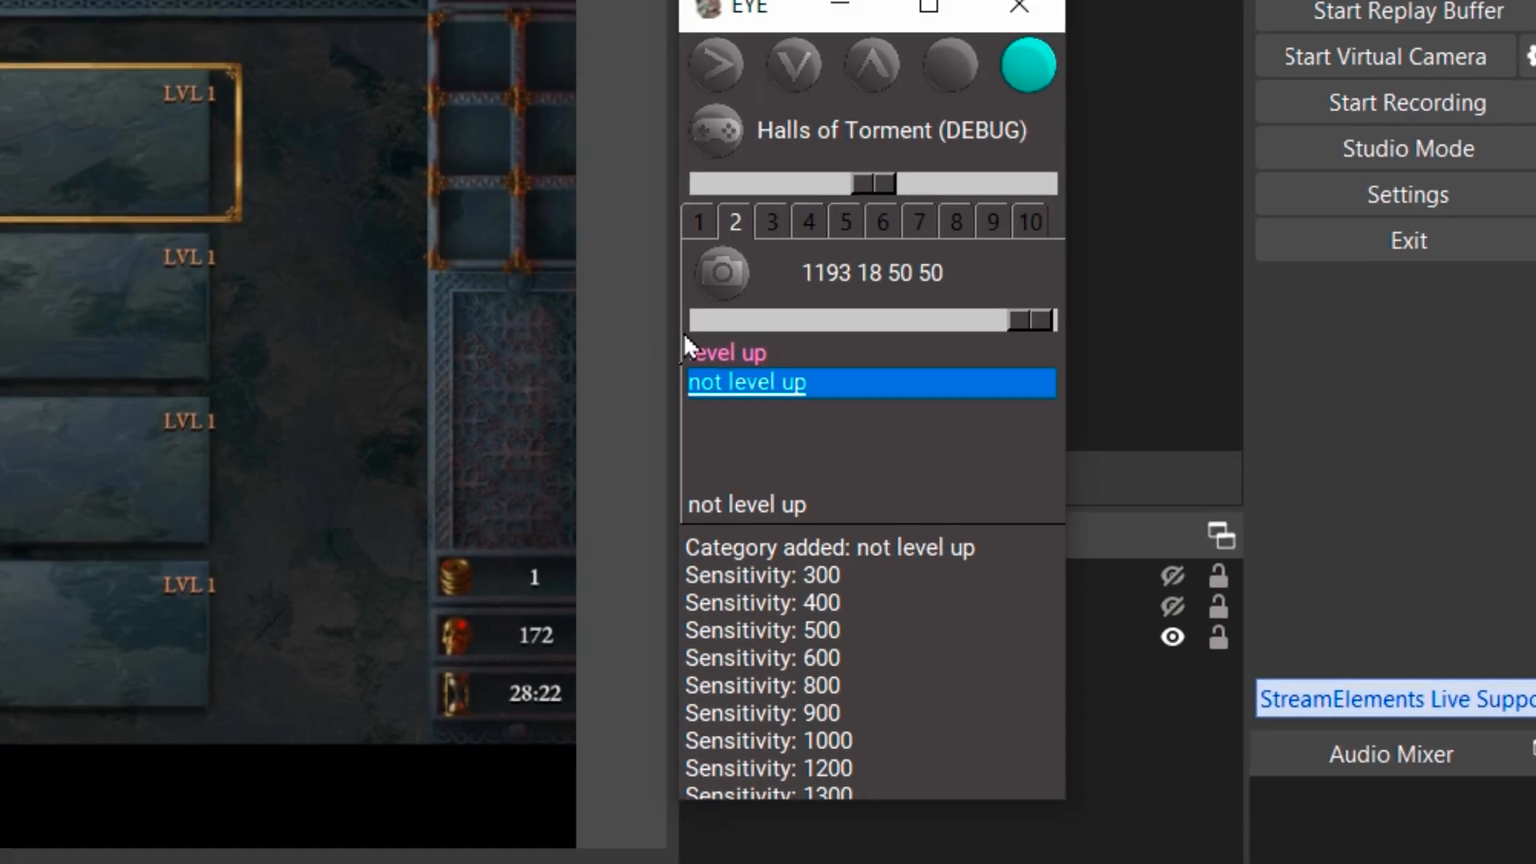
{"action": "key", "text": "Delete"}
{"action": "left_click", "coordinate": [840, 536]}
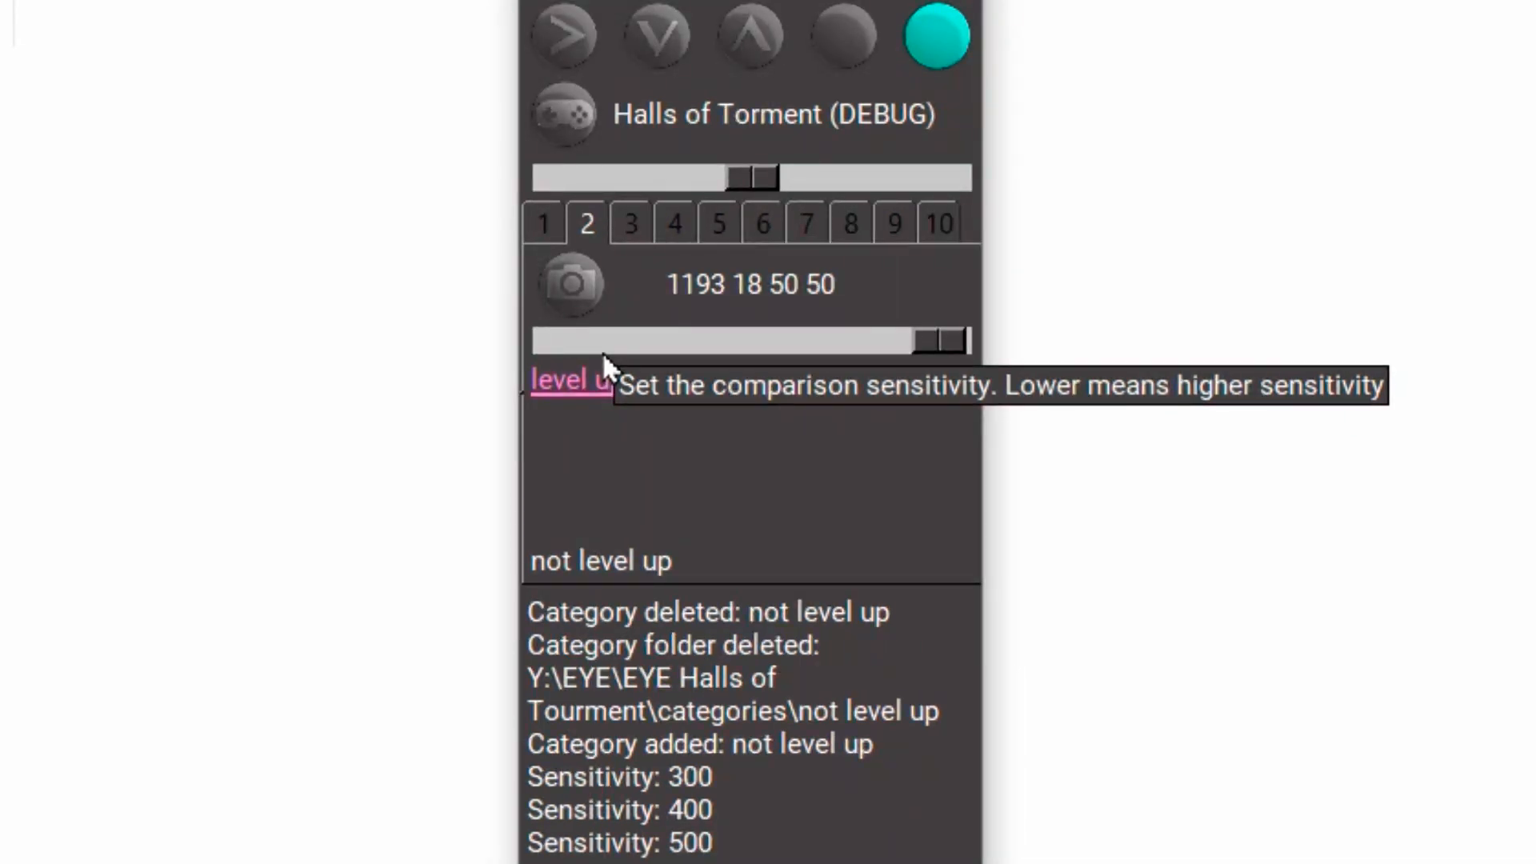
{"action": "right_click", "coordinate": [574, 285]}
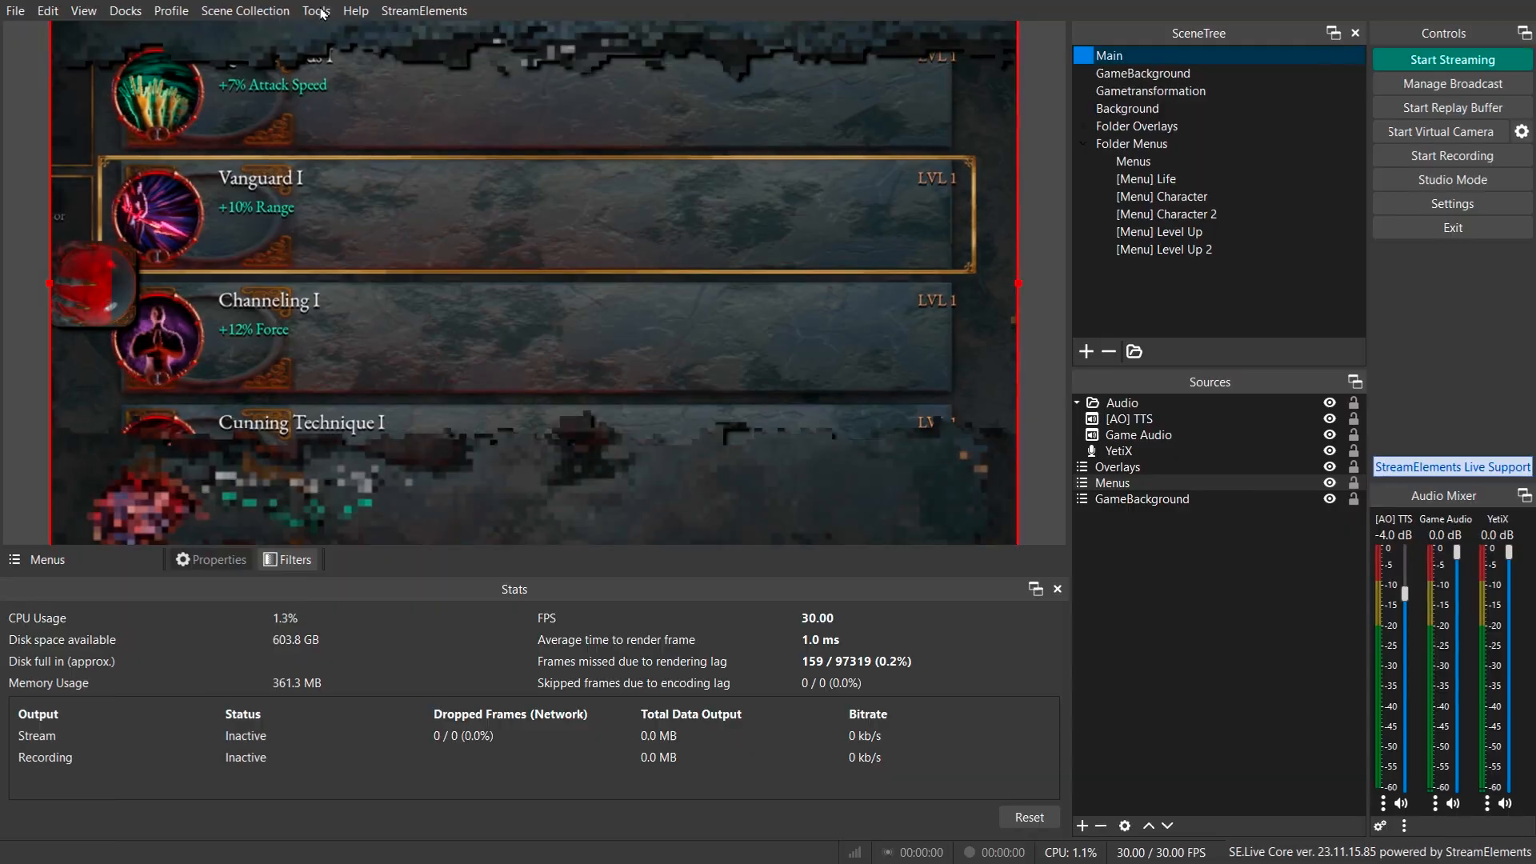
Open Advanced Scene Switcher and add a new macro named levelup.
{"action": "key", "text": "alt+t"}
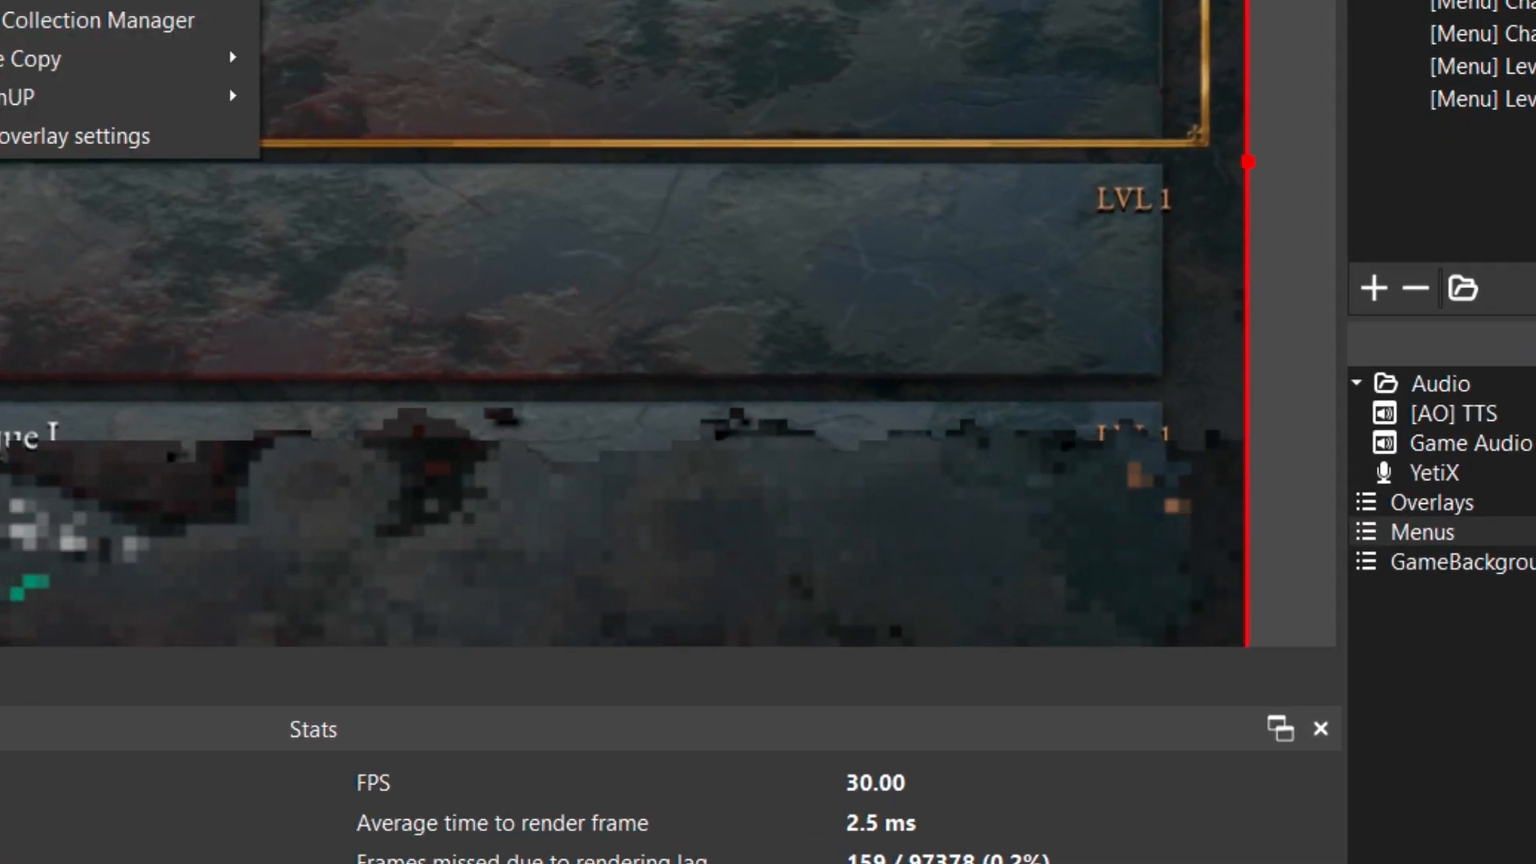
{"action": "left_click", "coordinate": [80, 2]}
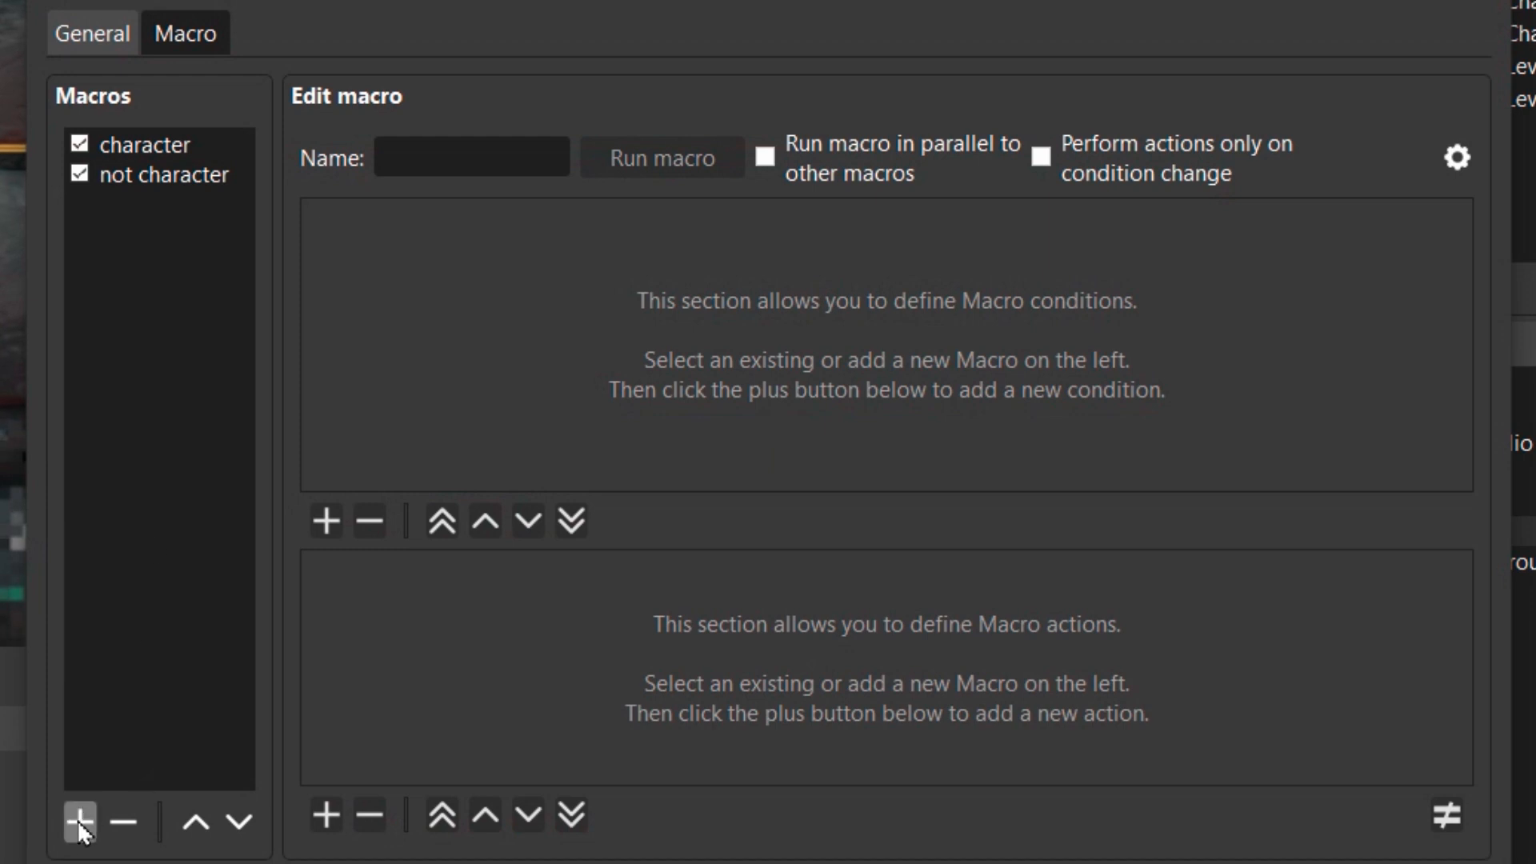
{"action": "left_click", "coordinate": [77, 819]}
{"action": "type", "text": "levelup"}
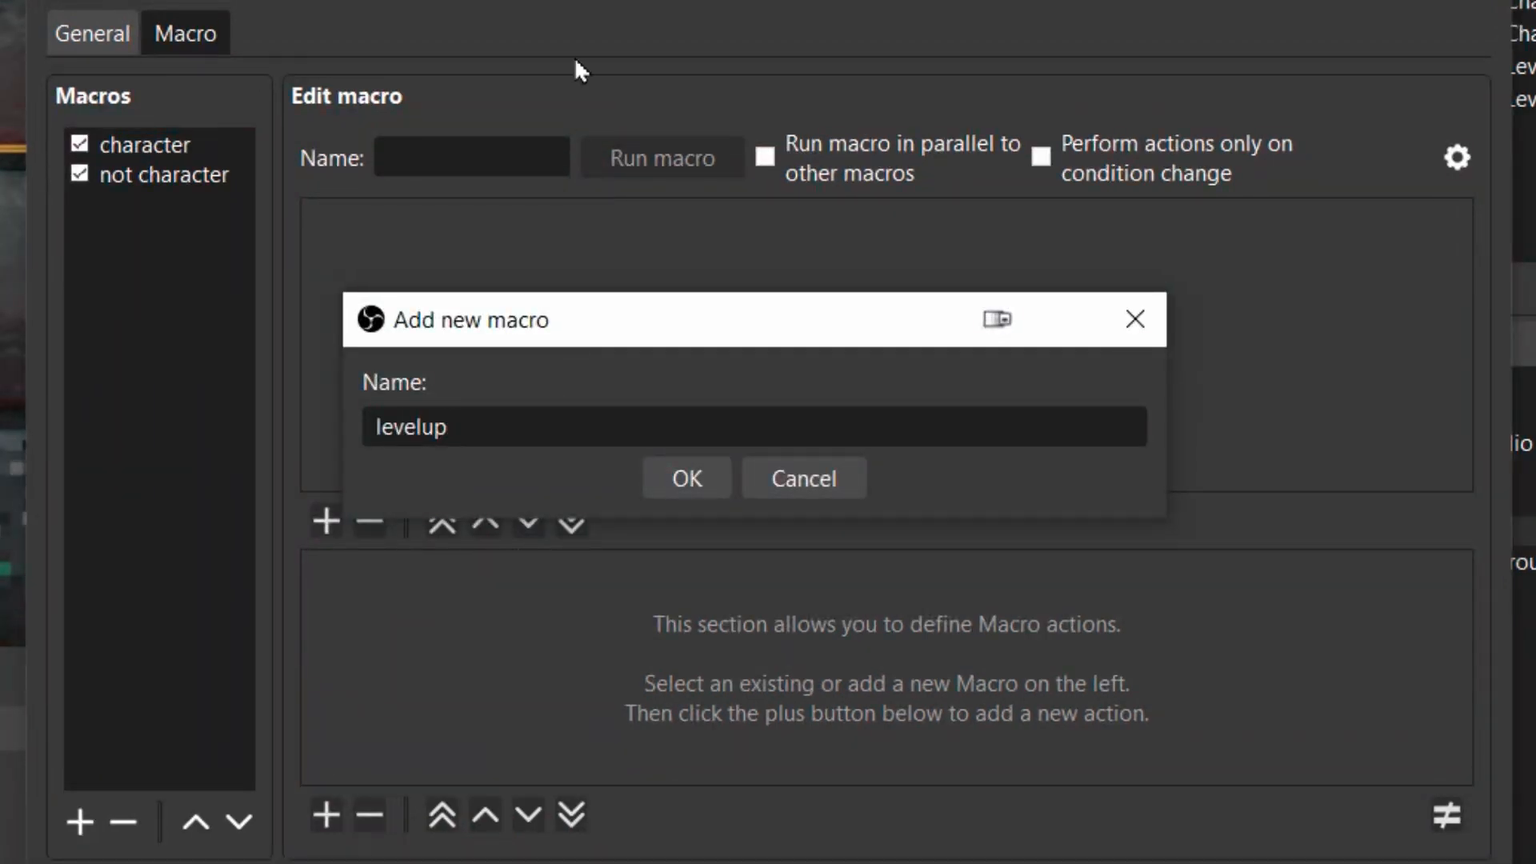
{"action": "left_click", "coordinate": [686, 478]}
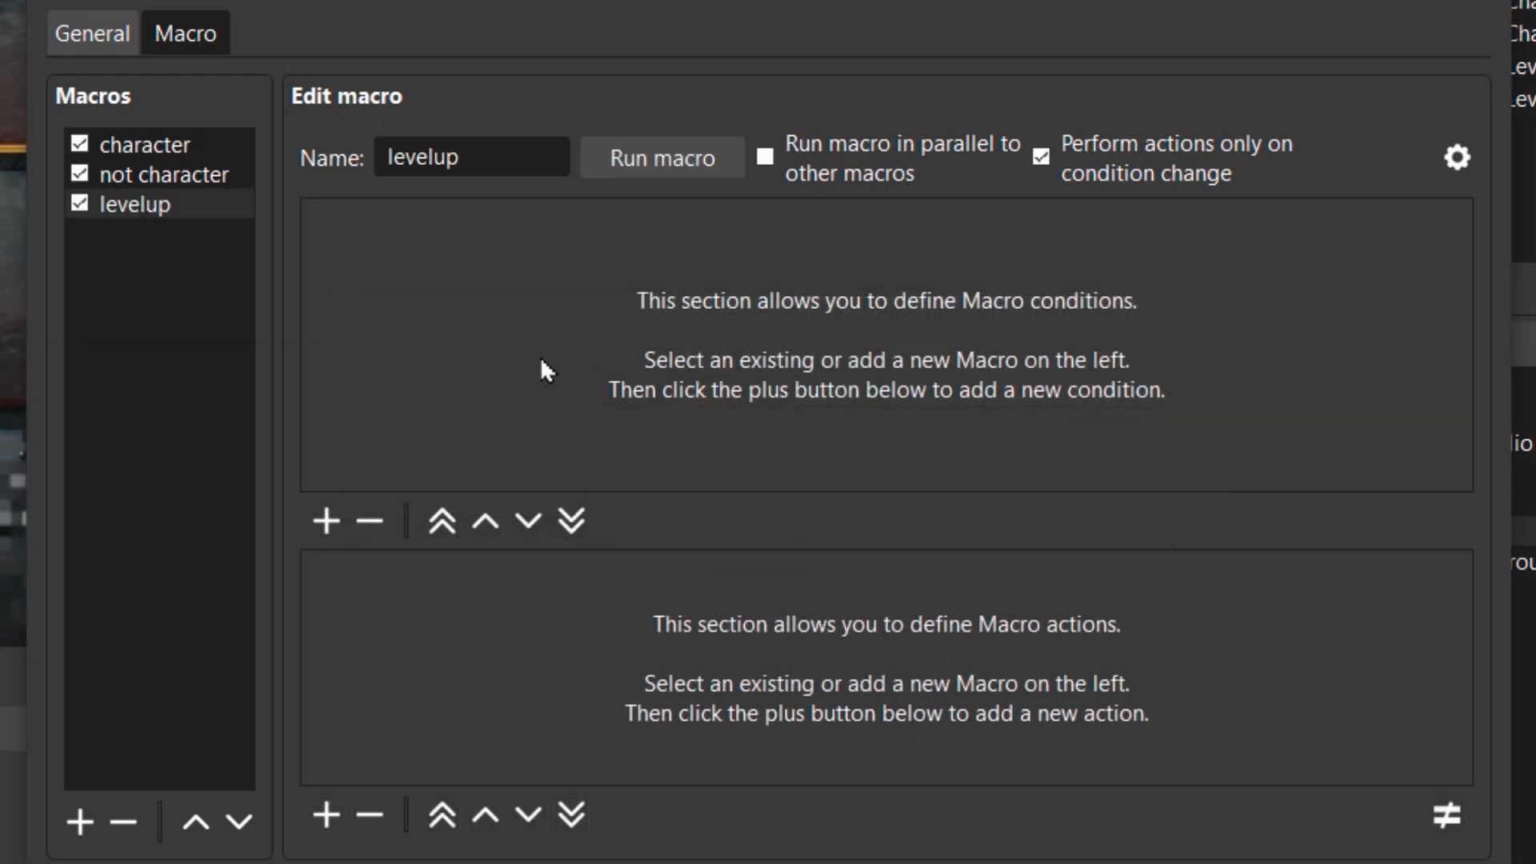
Add a File condition to the levelup macro and browse for its trigger file.
{"action": "left_click_drag", "start_coordinate": [505, 144], "coordinate": [374, 144]}
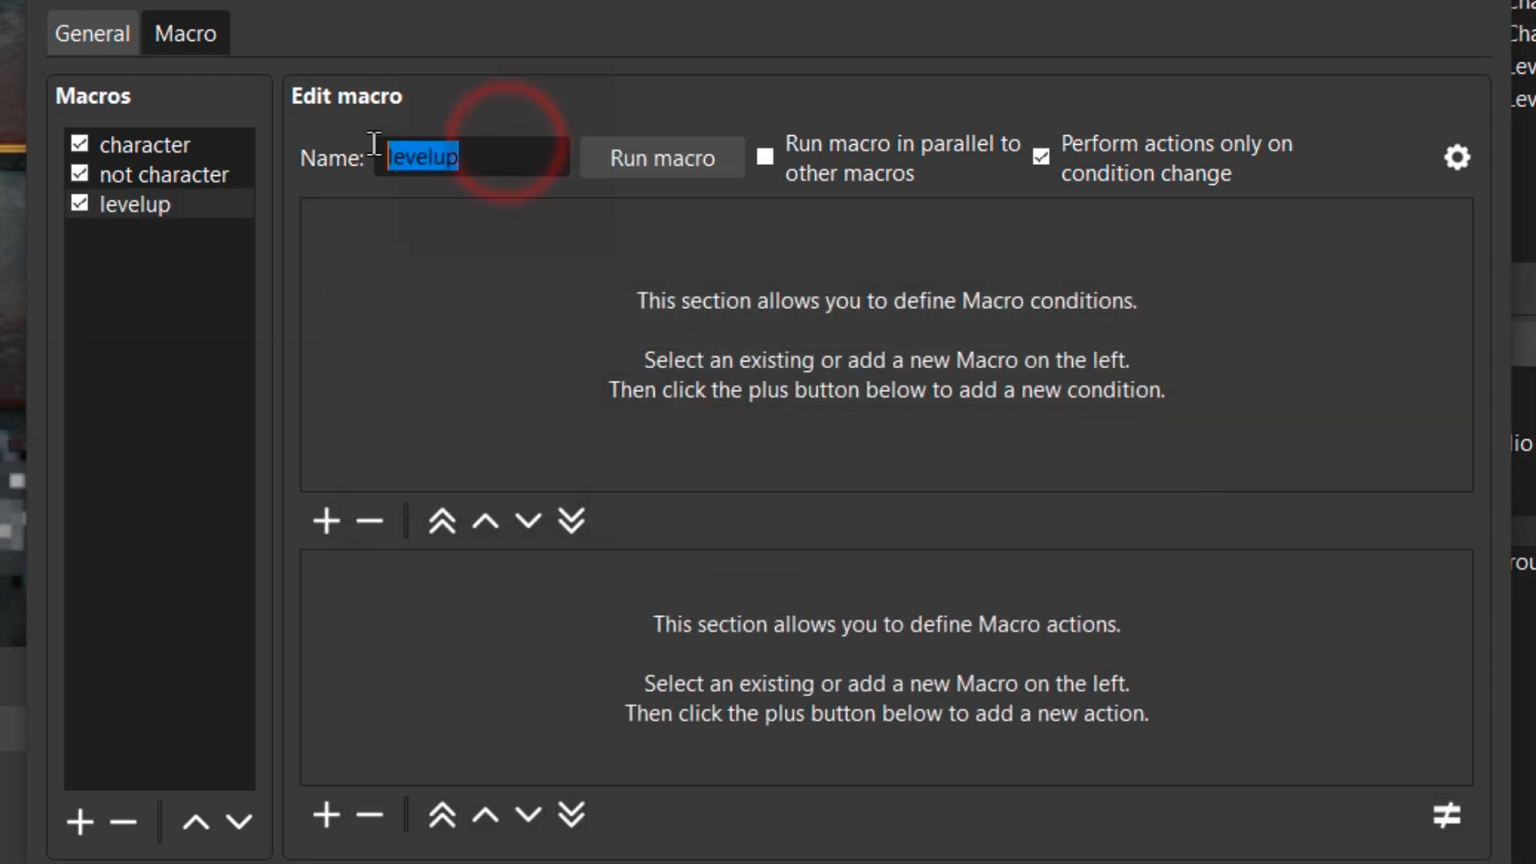
{"action": "left_click", "coordinate": [325, 522]}
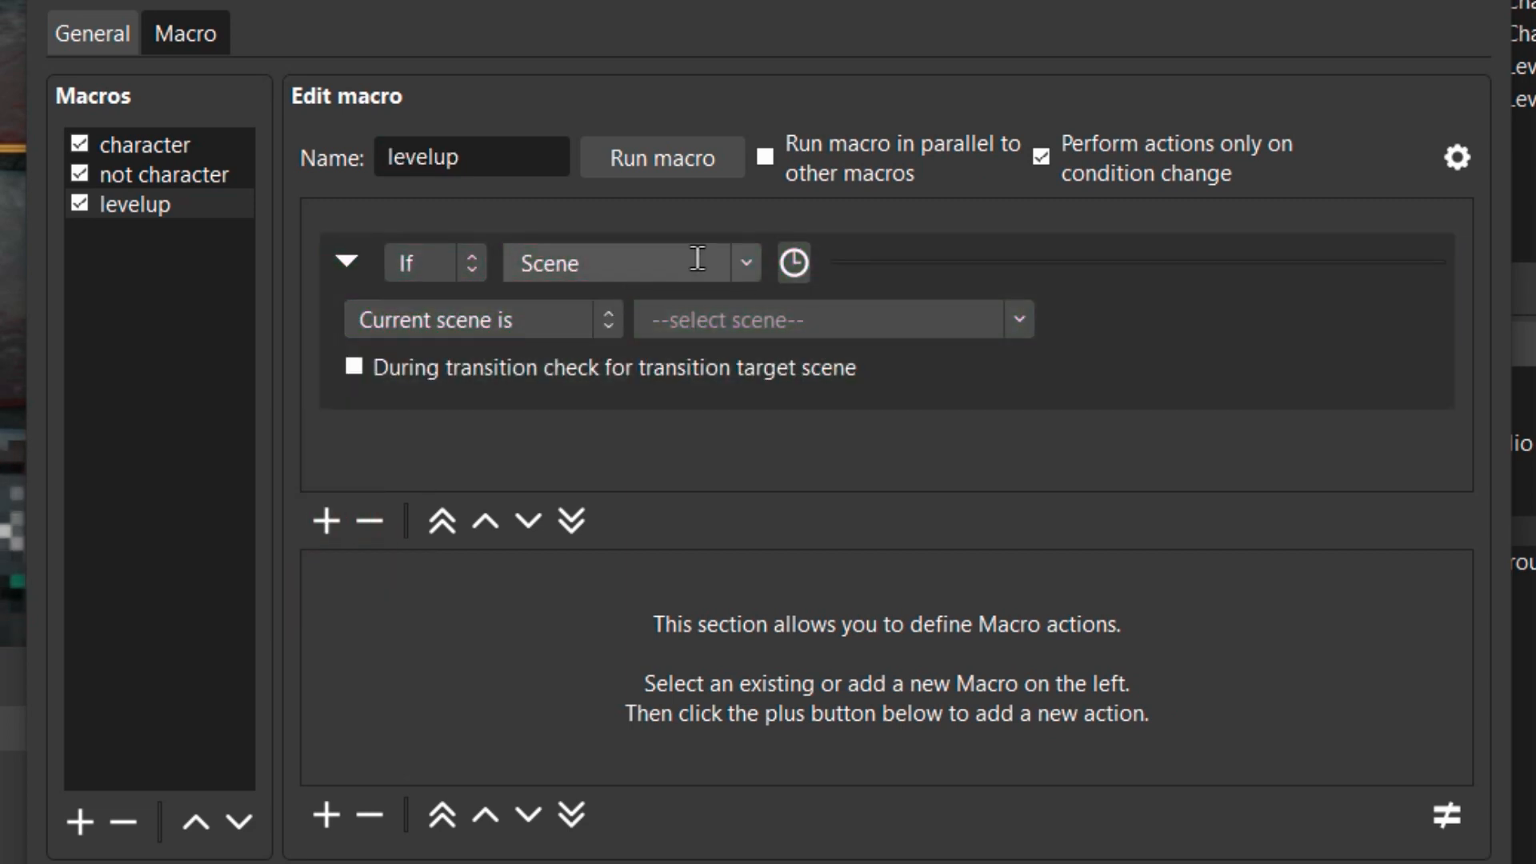
{"action": "left_click", "coordinate": [752, 261]}
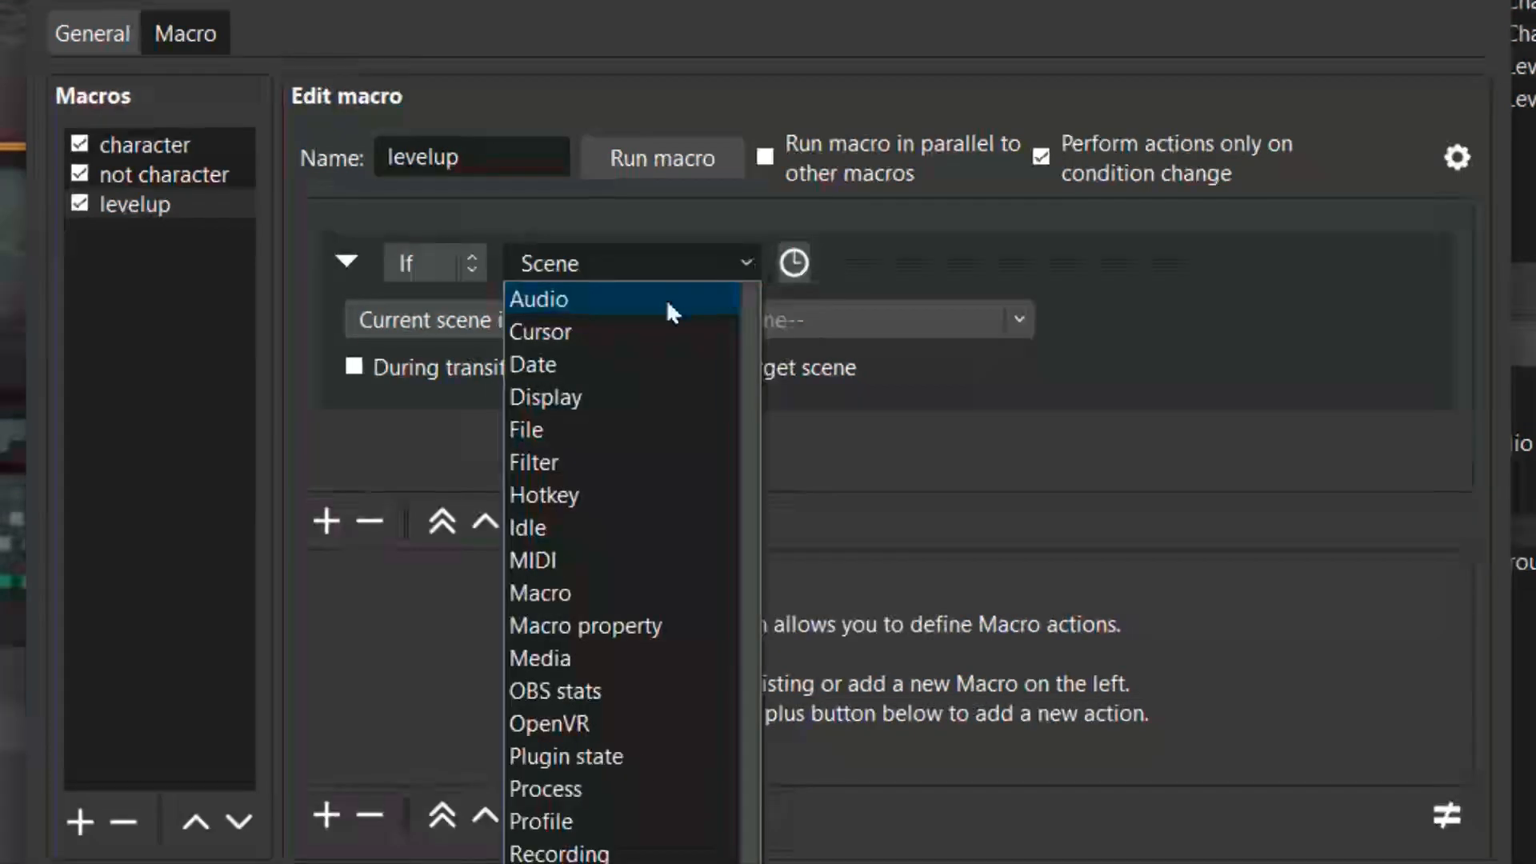
{"action": "left_click", "coordinate": [555, 432]}
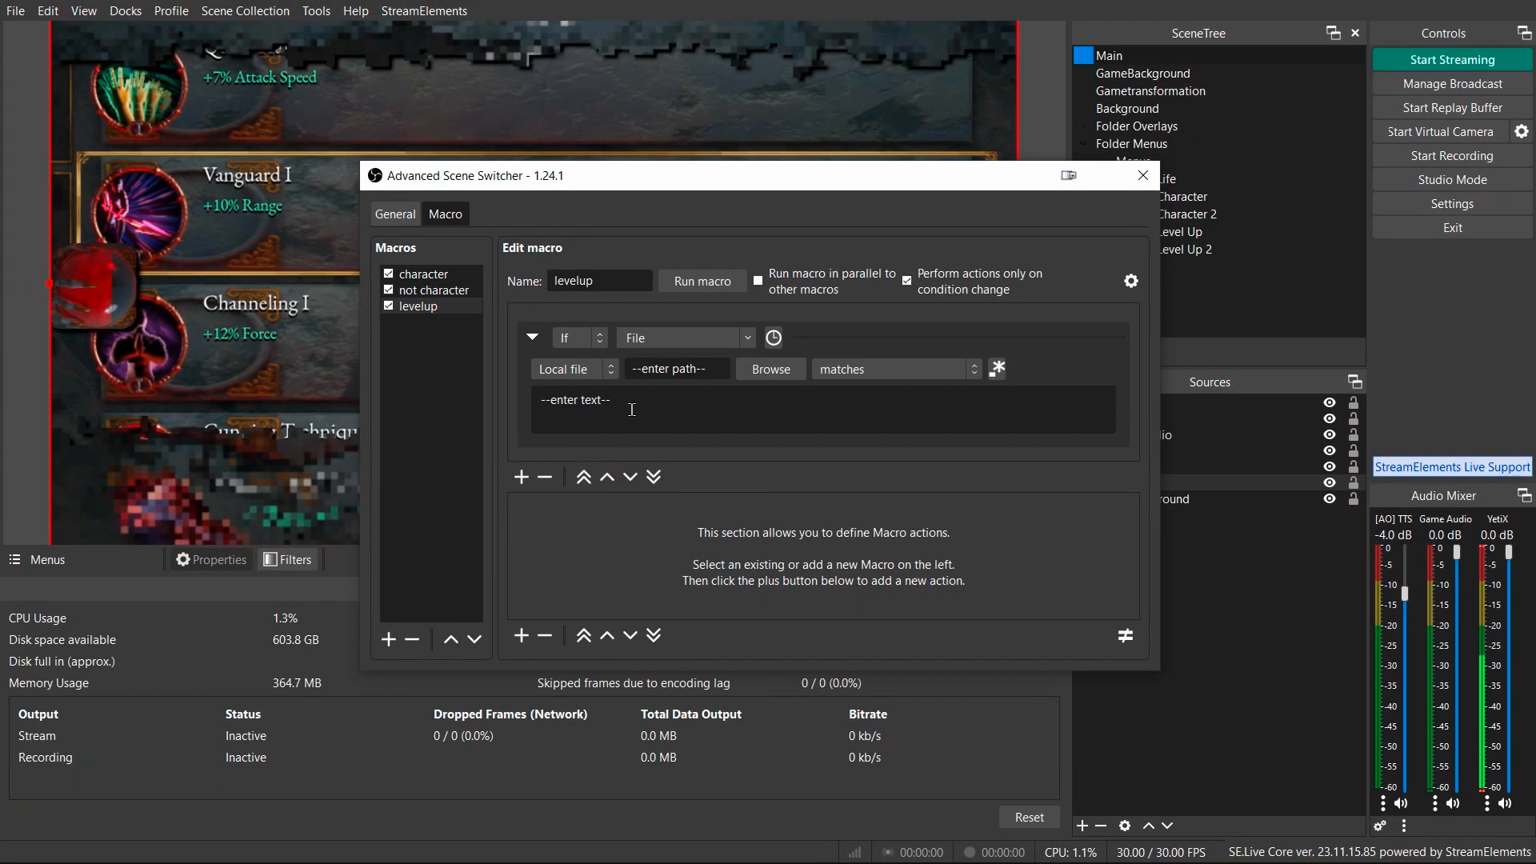
{"action": "left_click", "coordinate": [774, 371]}
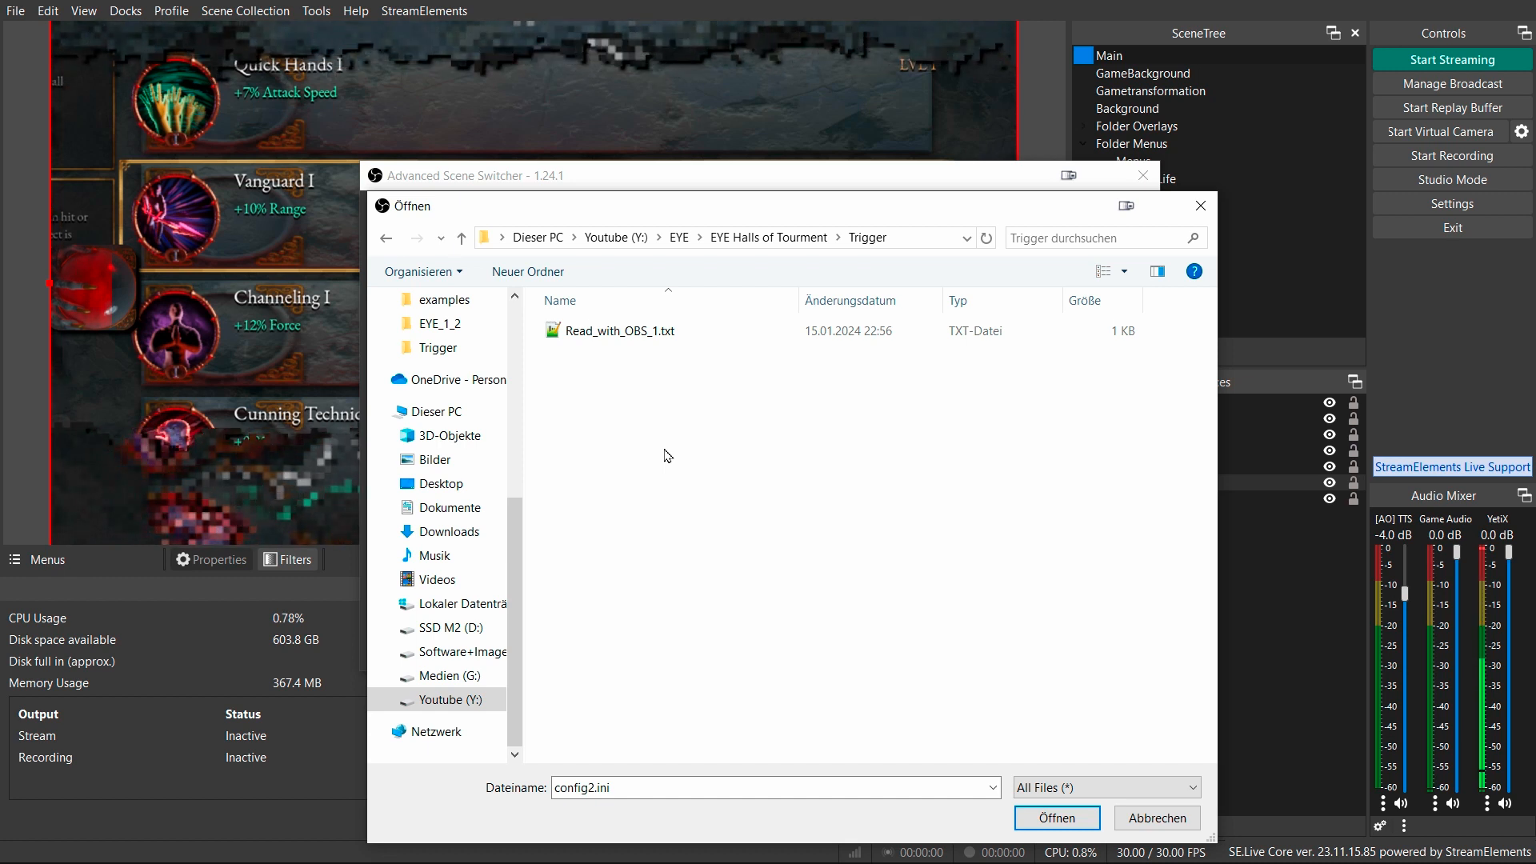
Start and then stop the EYE detection process.
{"action": "key", "text": "alt+Tab"}
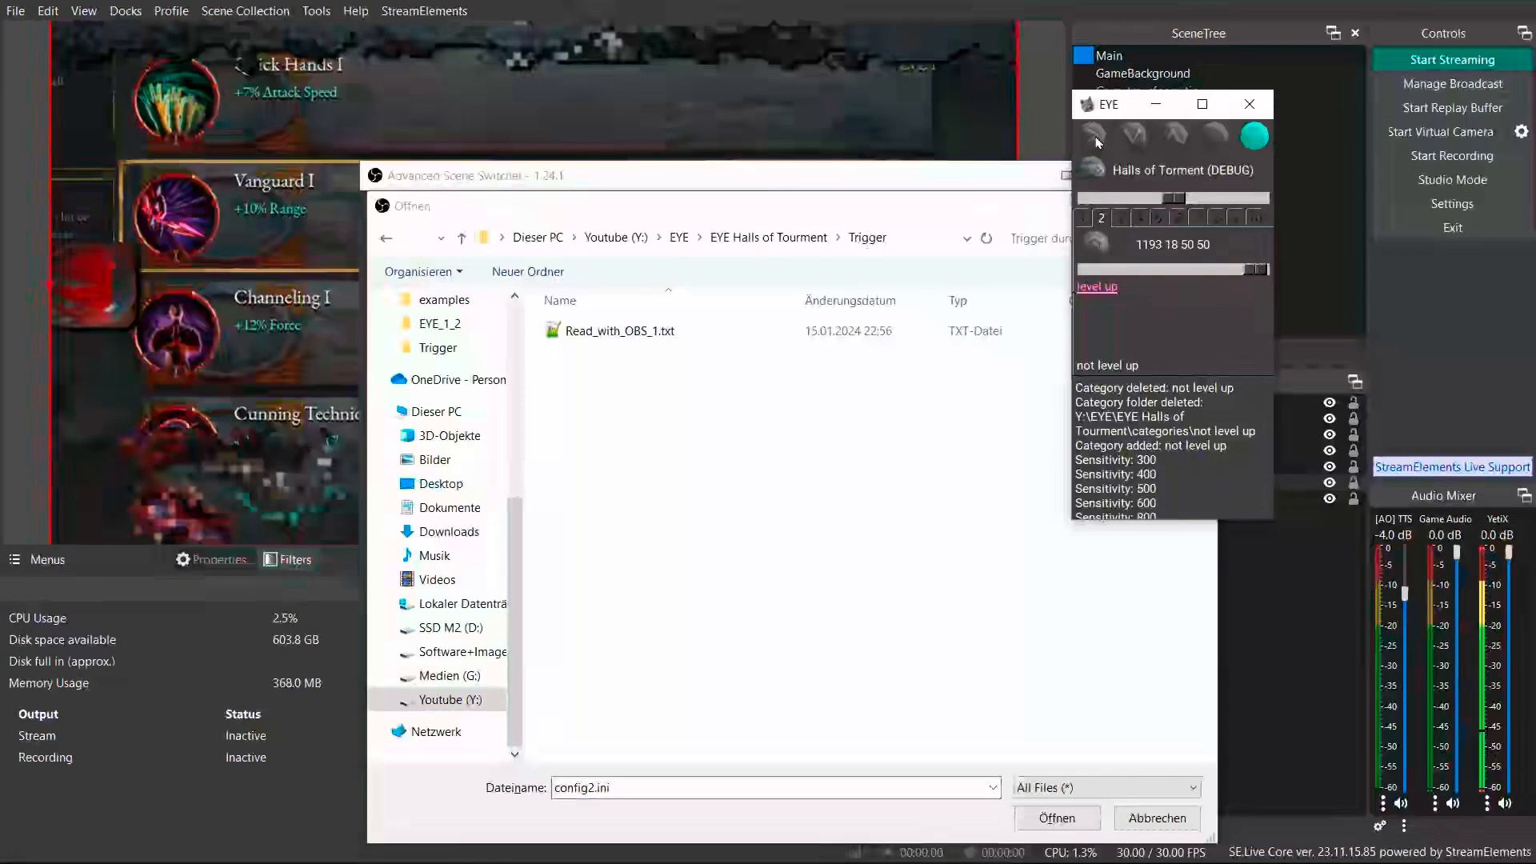
{"action": "left_click", "coordinate": [1097, 141]}
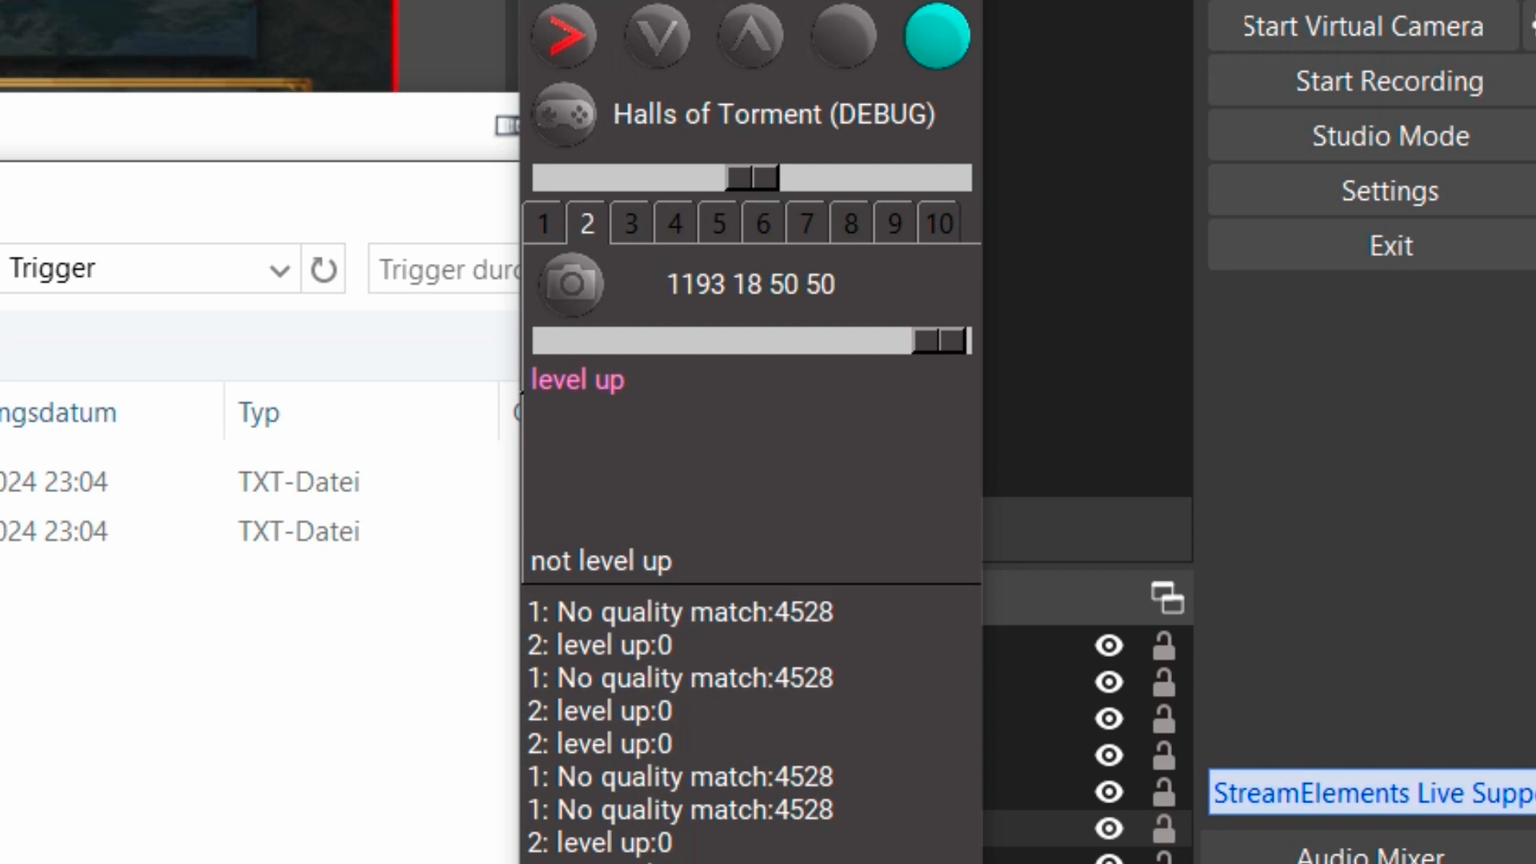
{"action": "left_click", "coordinate": [563, 35]}
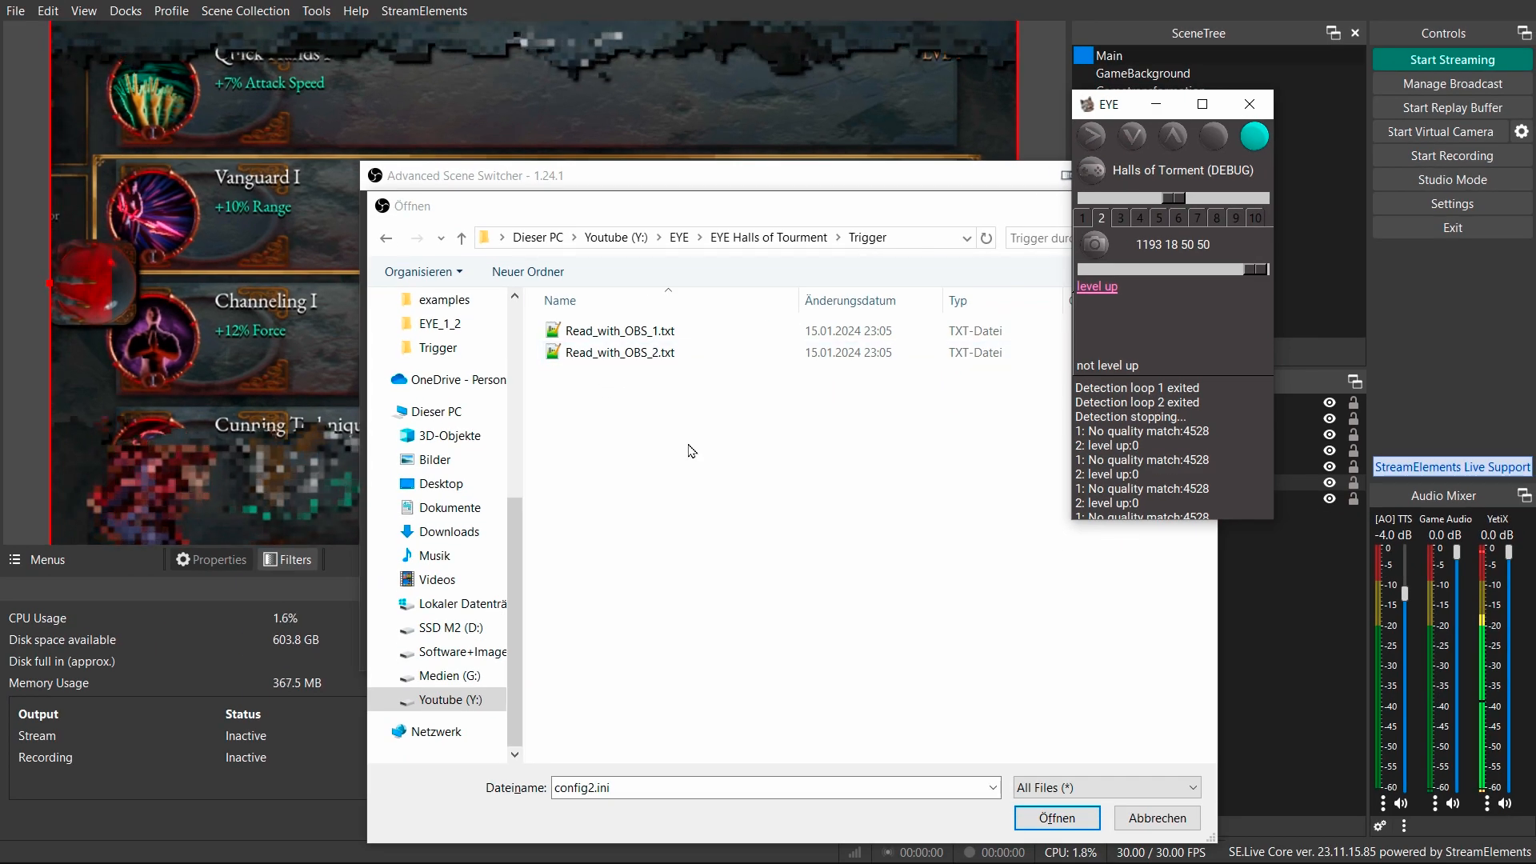
Choose Read_with_OBS_2.txt as the condition's file and set its match text to level up.
{"action": "double_click", "coordinate": [620, 354]}
{"action": "left_click_drag", "start_coordinate": [628, 406], "coordinate": [537, 400]}
{"action": "left_click", "coordinate": [546, 407]}
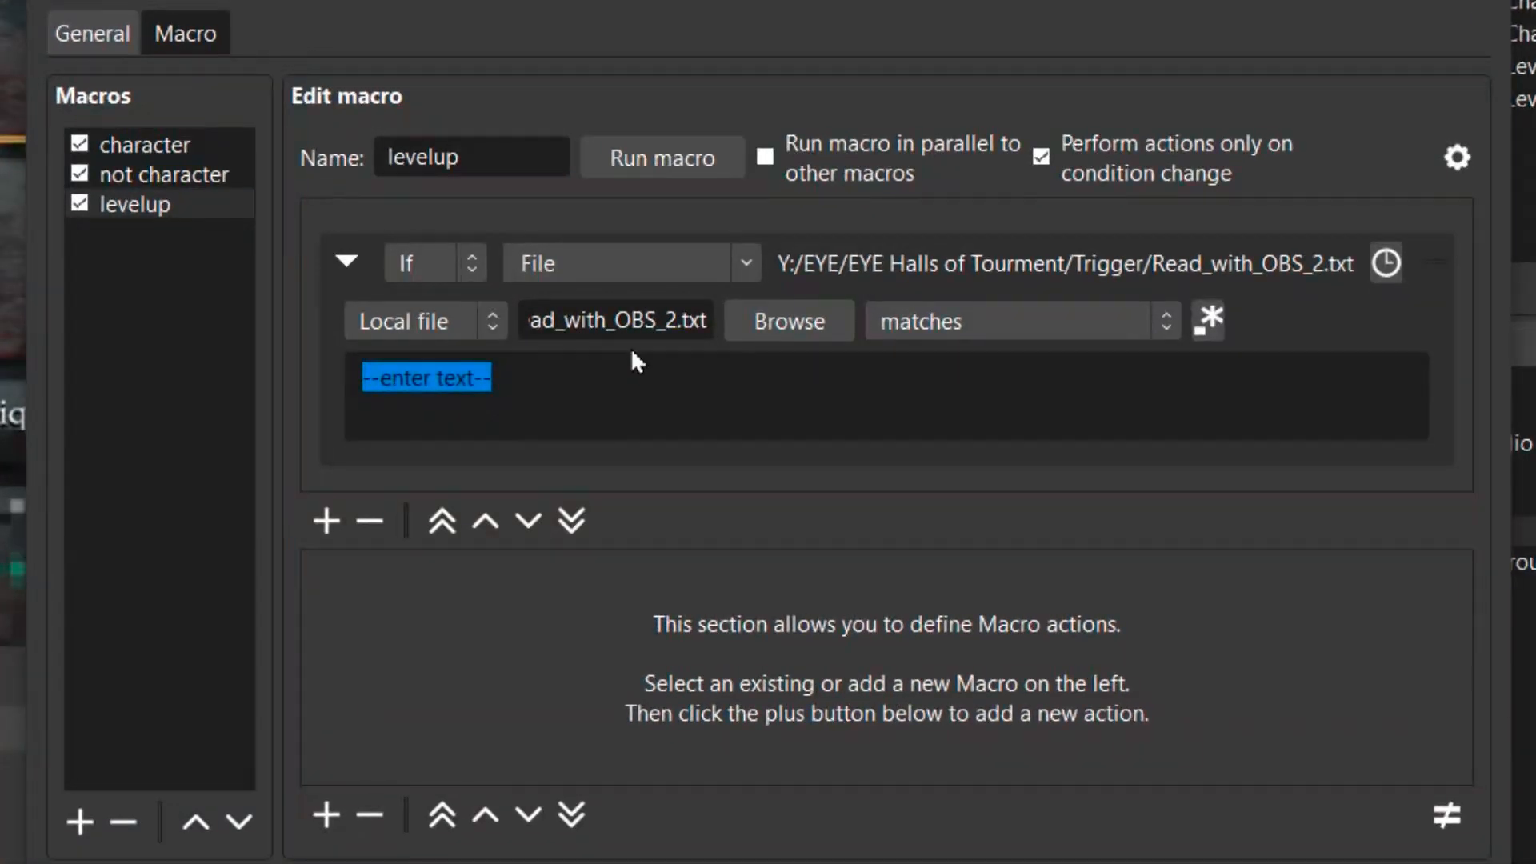
{"action": "type", "text": "ke"}
{"action": "key", "text": "BackSpace"}
{"action": "key", "text": "BackSpace"}
{"action": "type", "text": "level up"}
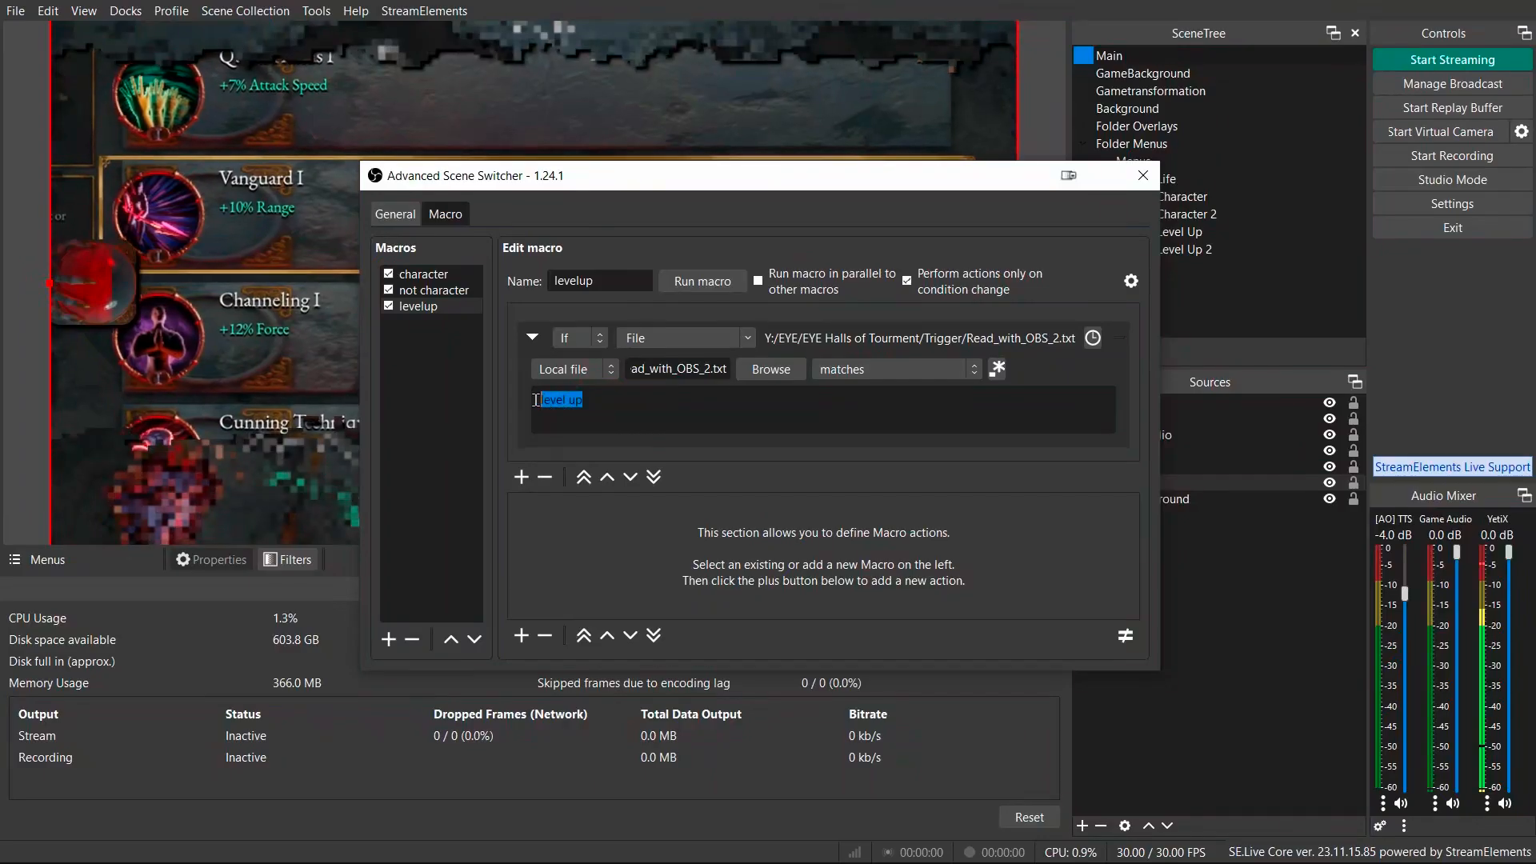
Add a Filter action to the levelup macro.
{"action": "left_click", "coordinate": [652, 401]}
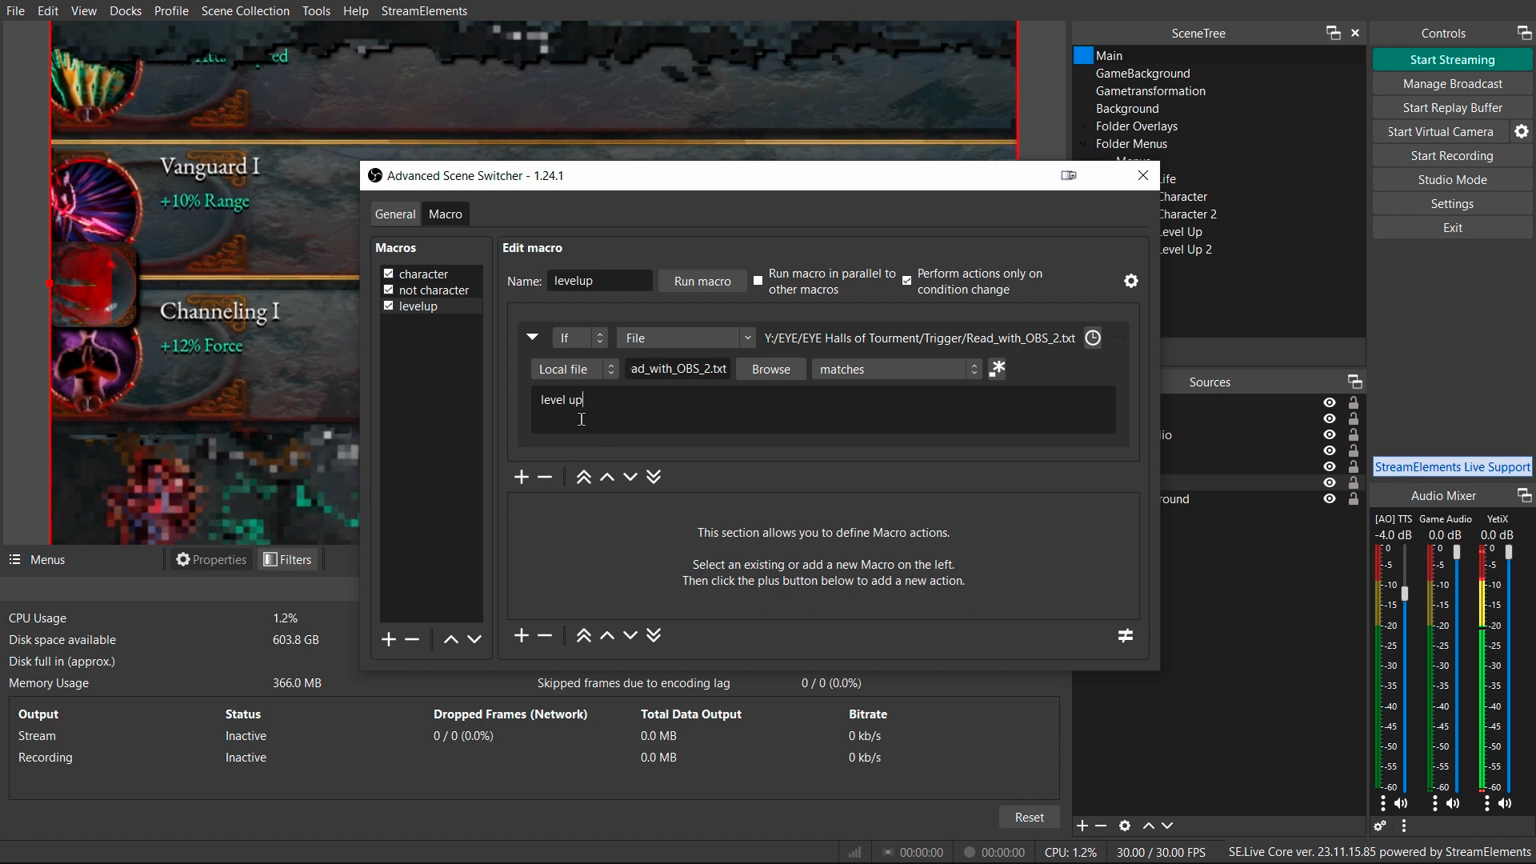
{"action": "left_click", "coordinate": [596, 410]}
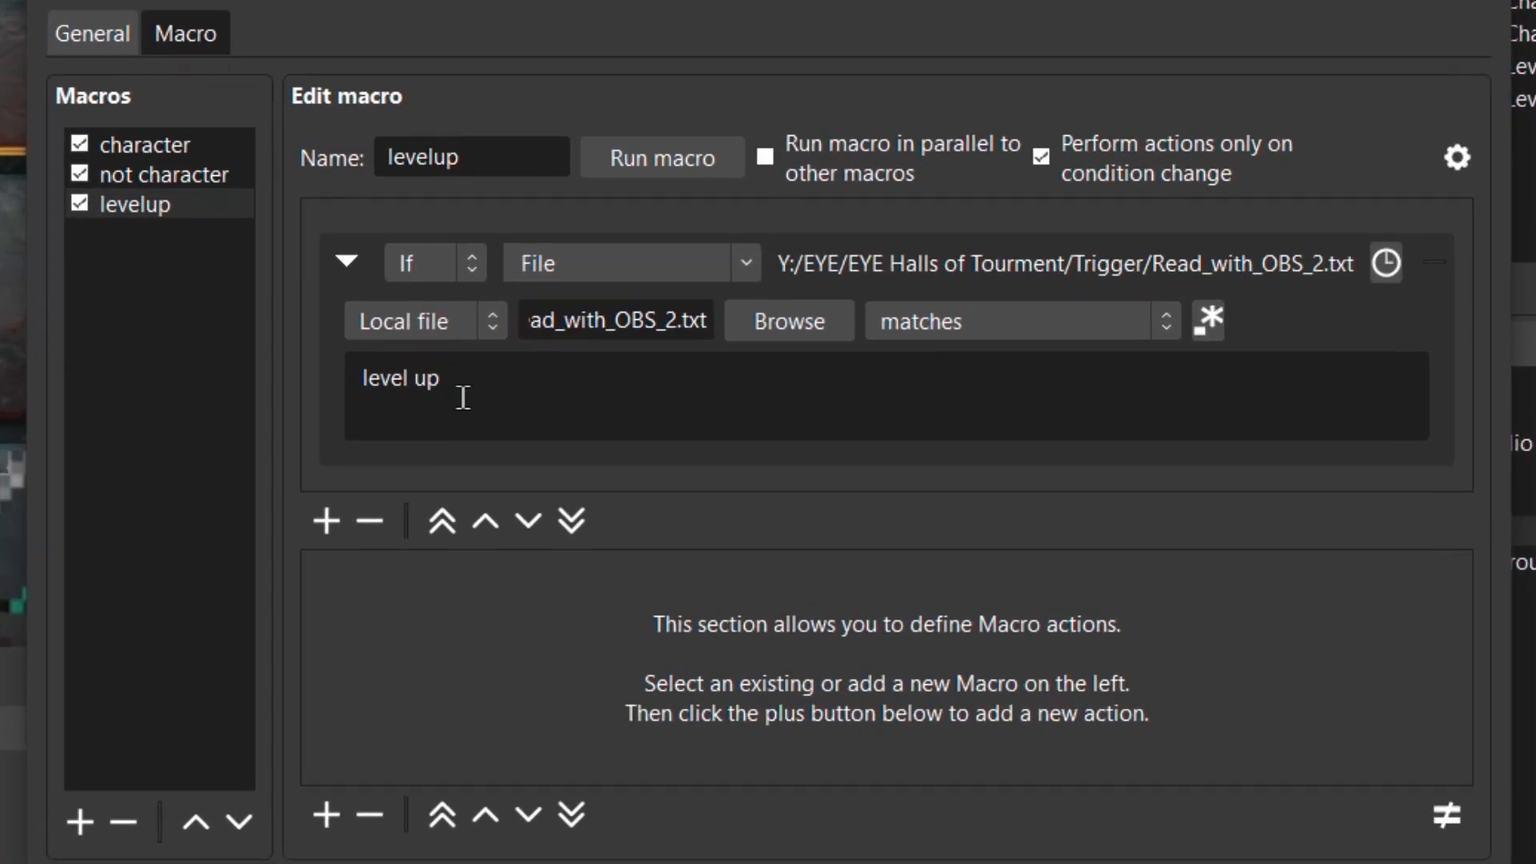
{"action": "left_click", "coordinate": [324, 816]}
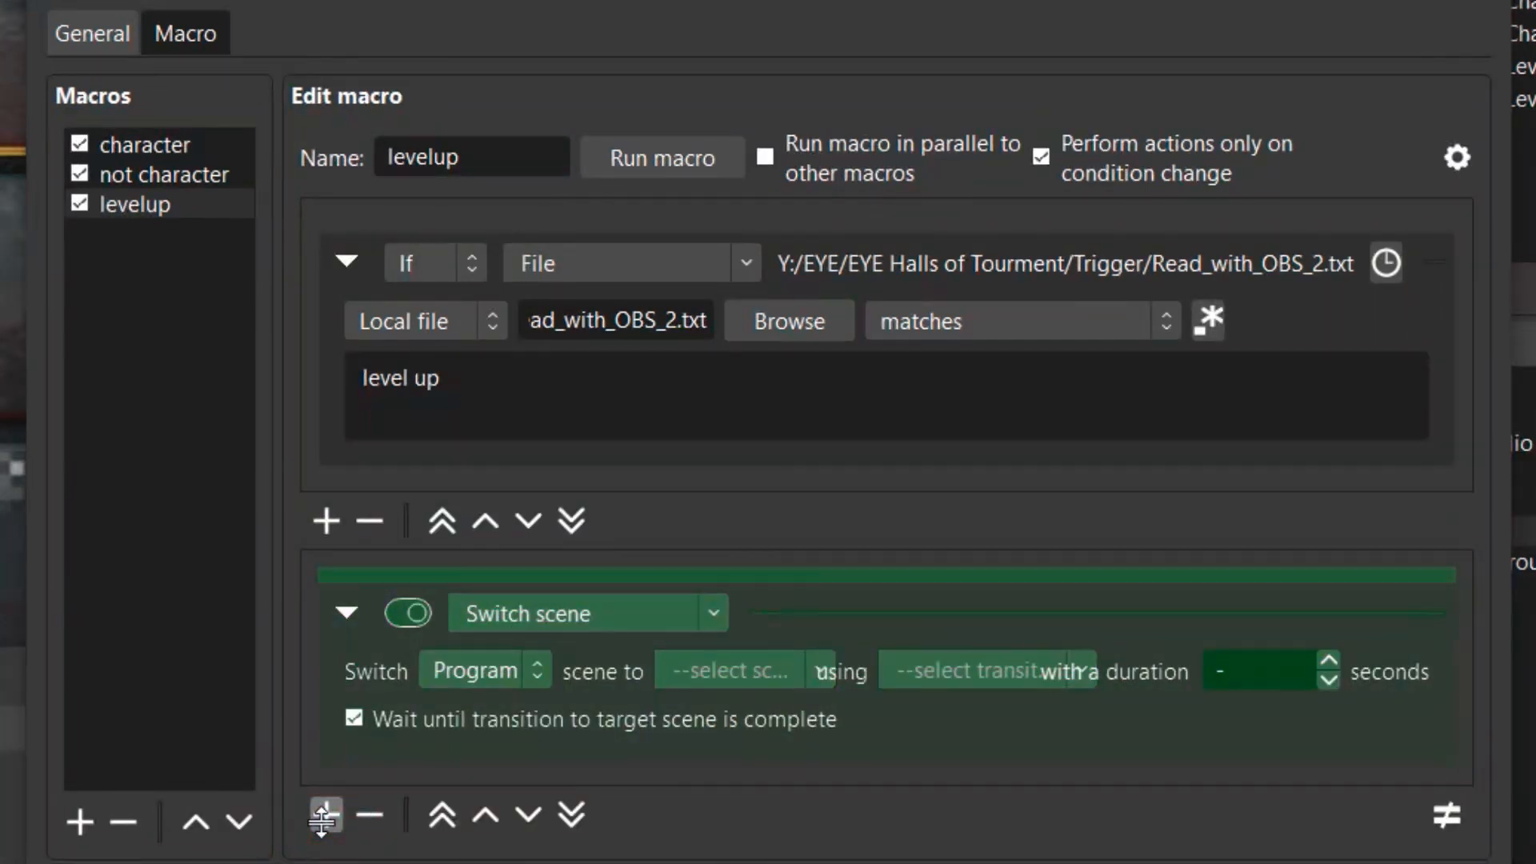
{"action": "left_click", "coordinate": [709, 616]}
{"action": "scroll", "coordinate": [600, 154], "scroll_direction": "down", "scroll_amount": 1}
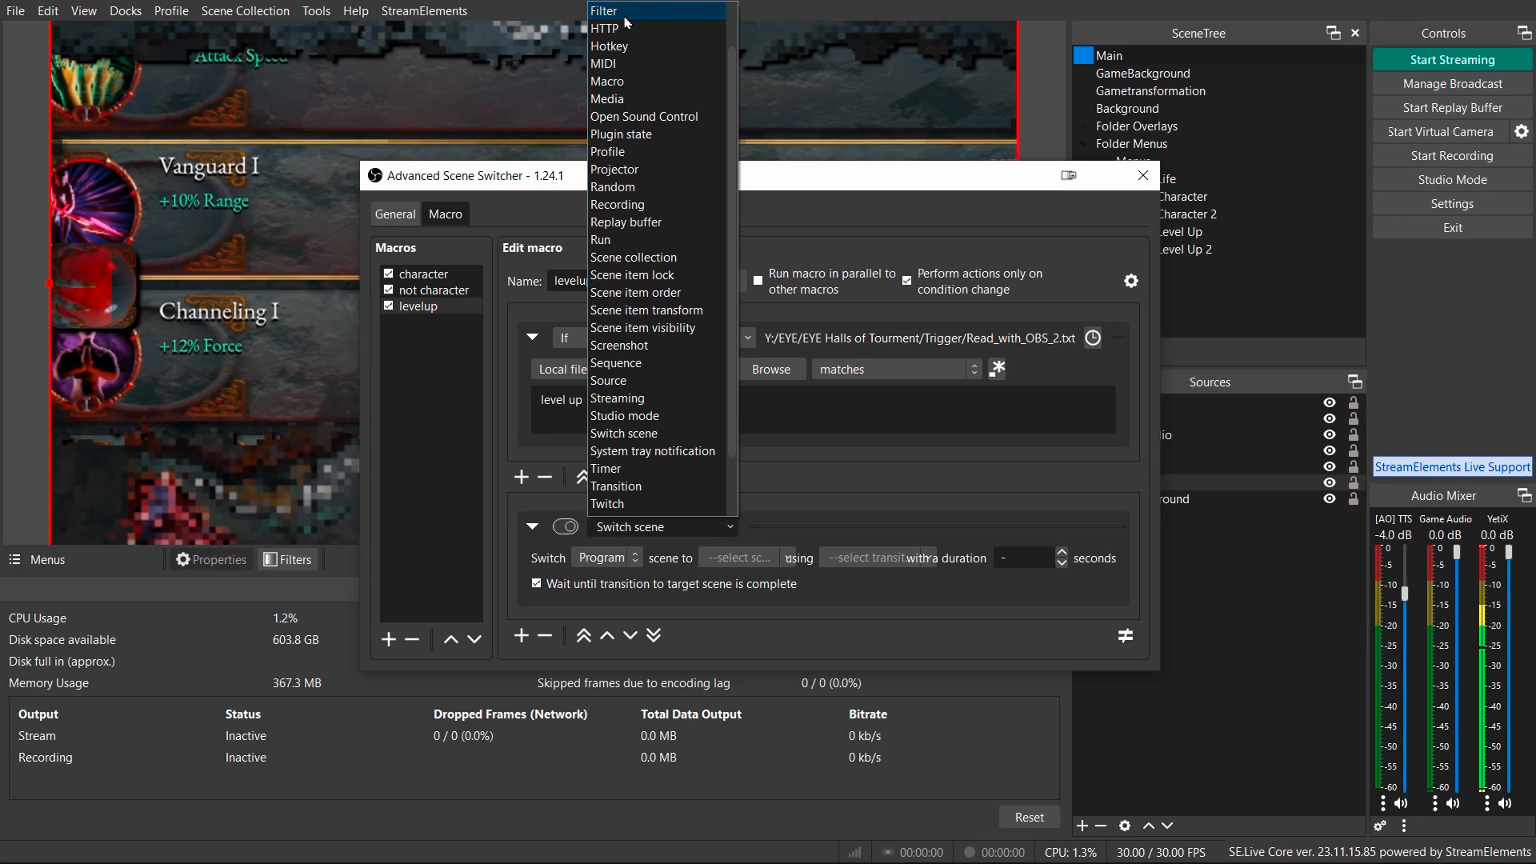
{"action": "scroll", "coordinate": [652, 168], "scroll_direction": "up", "scroll_amount": 1}
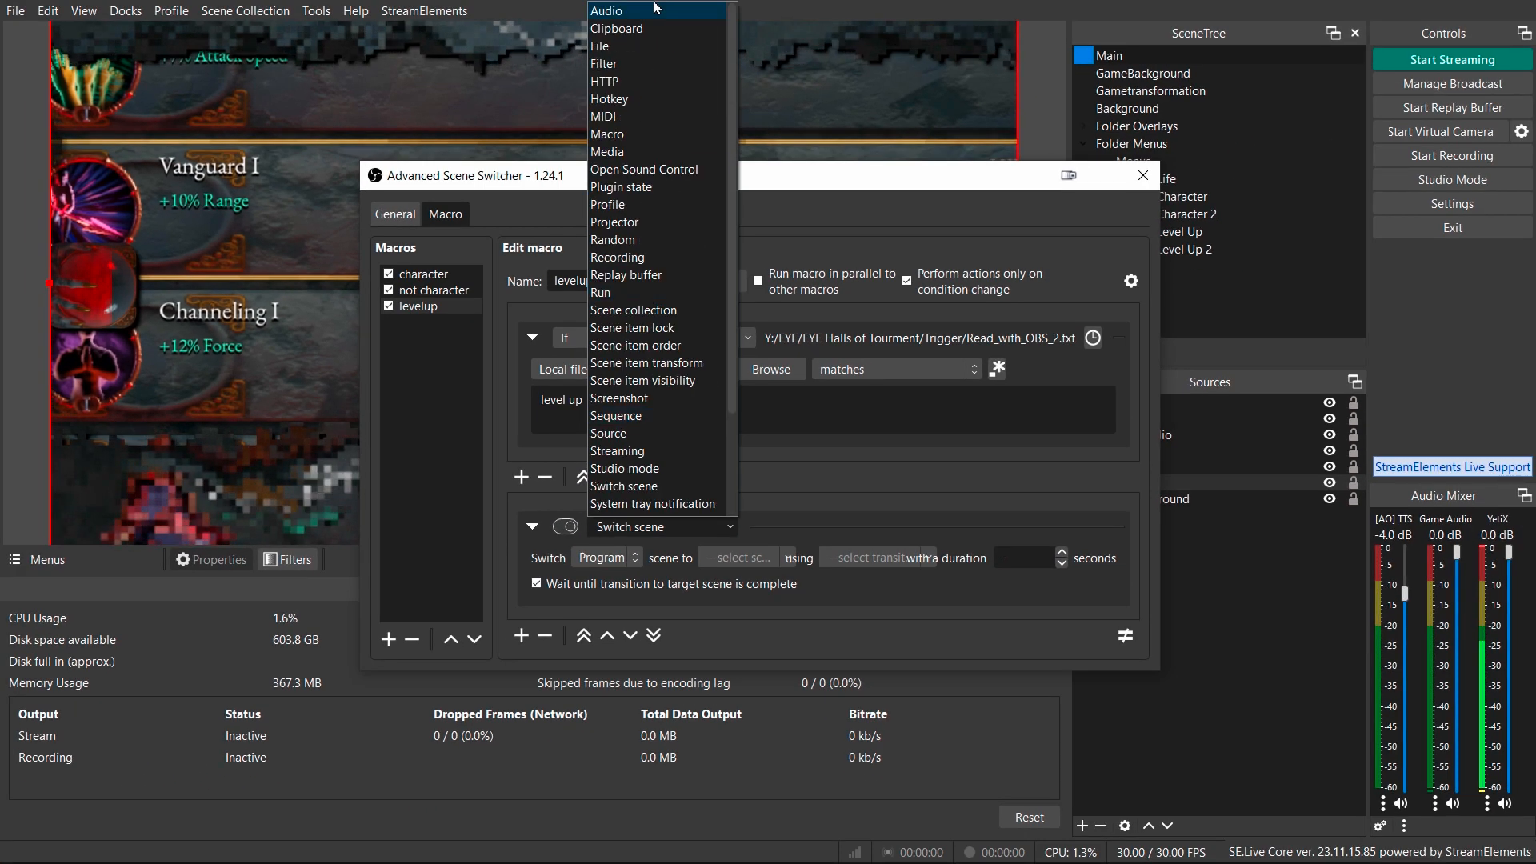
{"action": "left_click", "coordinate": [631, 69]}
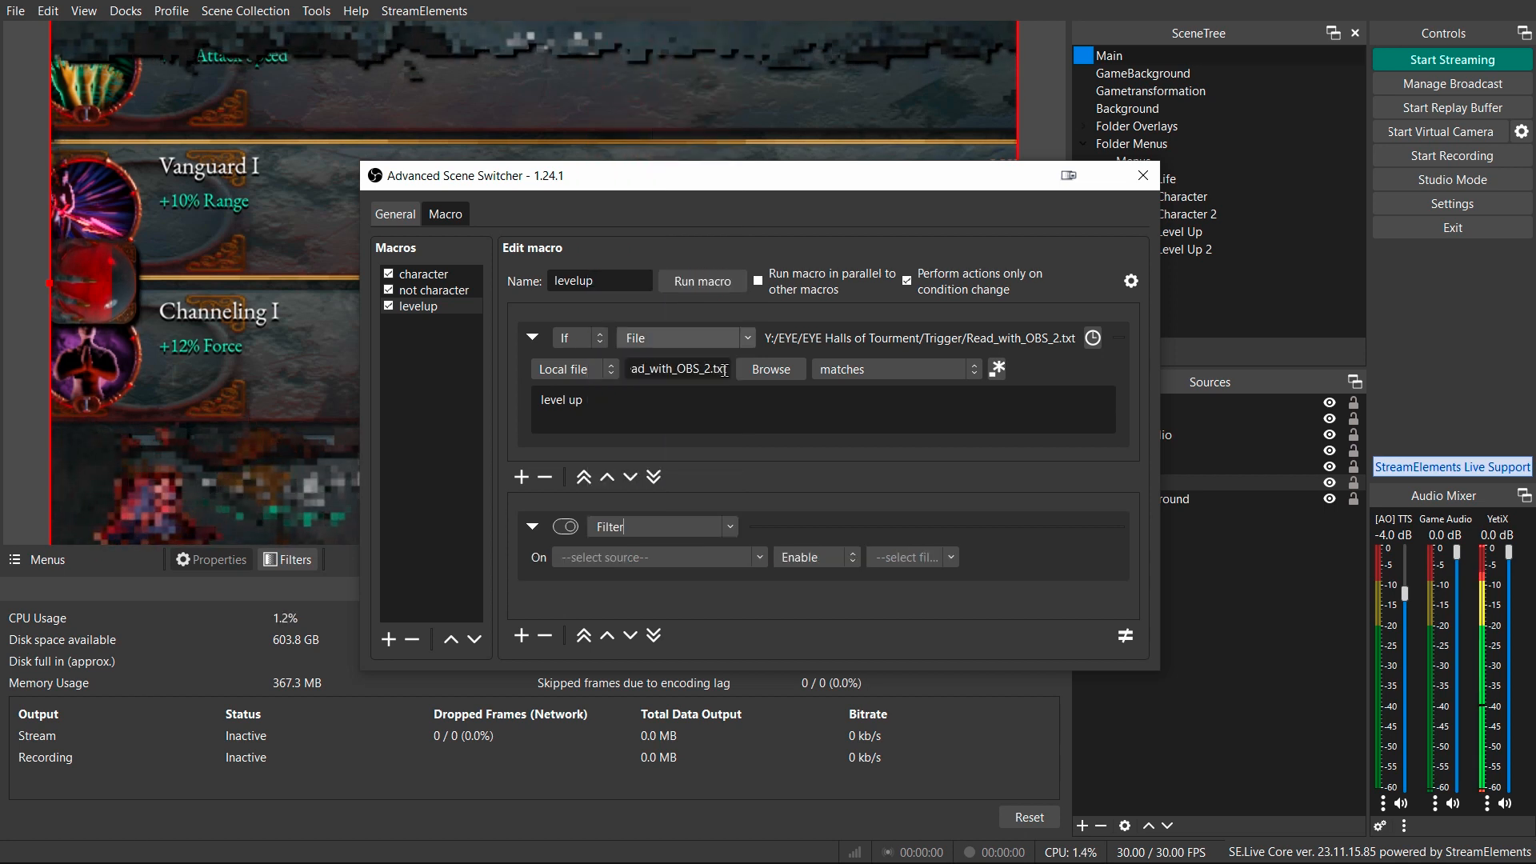
Set the levelup macro's Filter action to enable the in filter on the [Menu] Level Up source.
{"action": "left_click", "coordinate": [757, 560]}
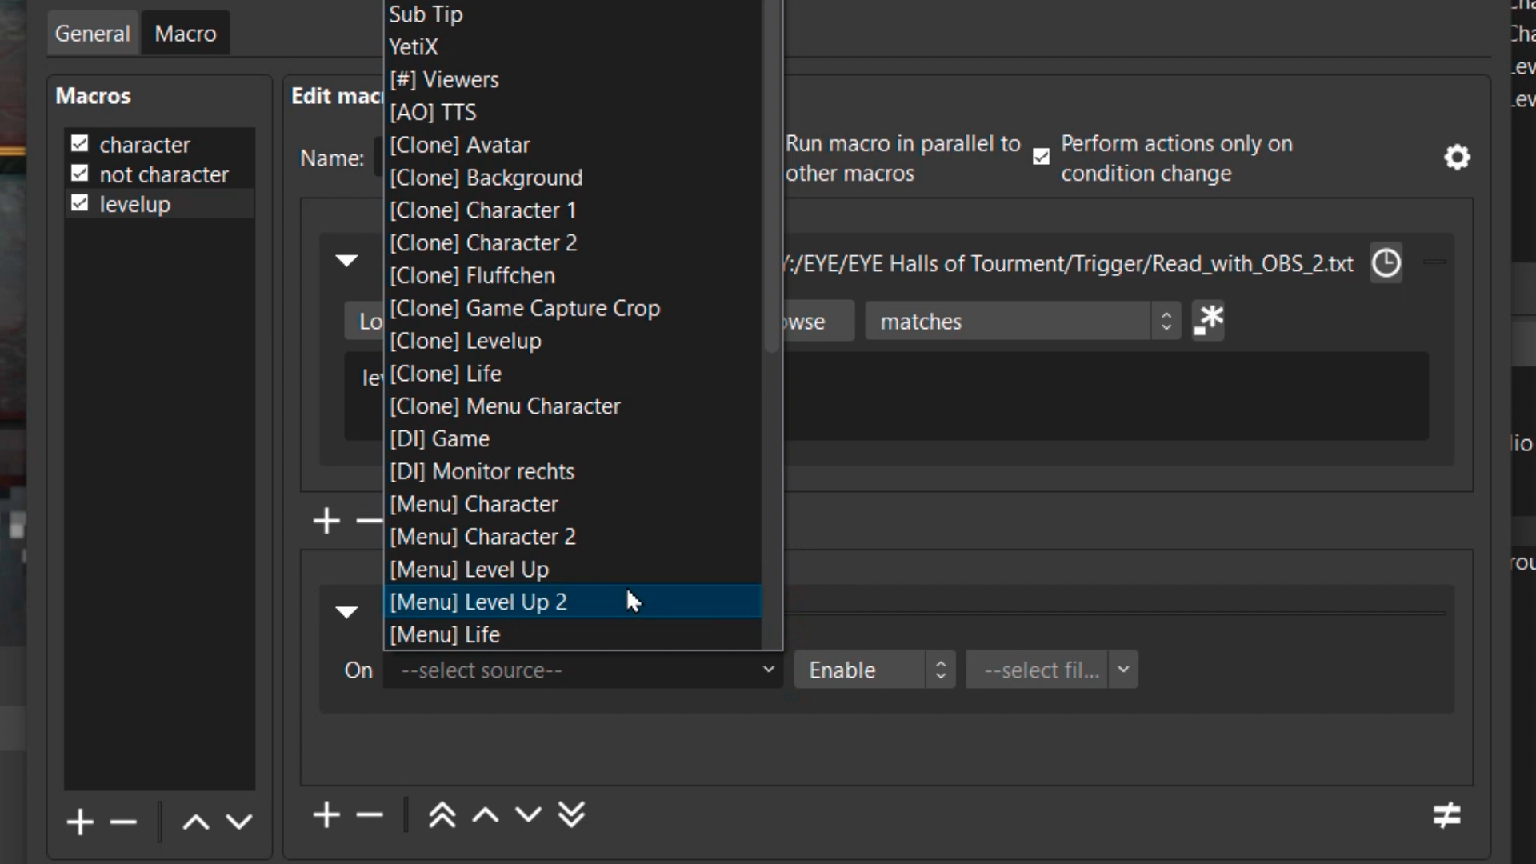
{"action": "left_click", "coordinate": [584, 574]}
{"action": "left_click", "coordinate": [1159, 671]}
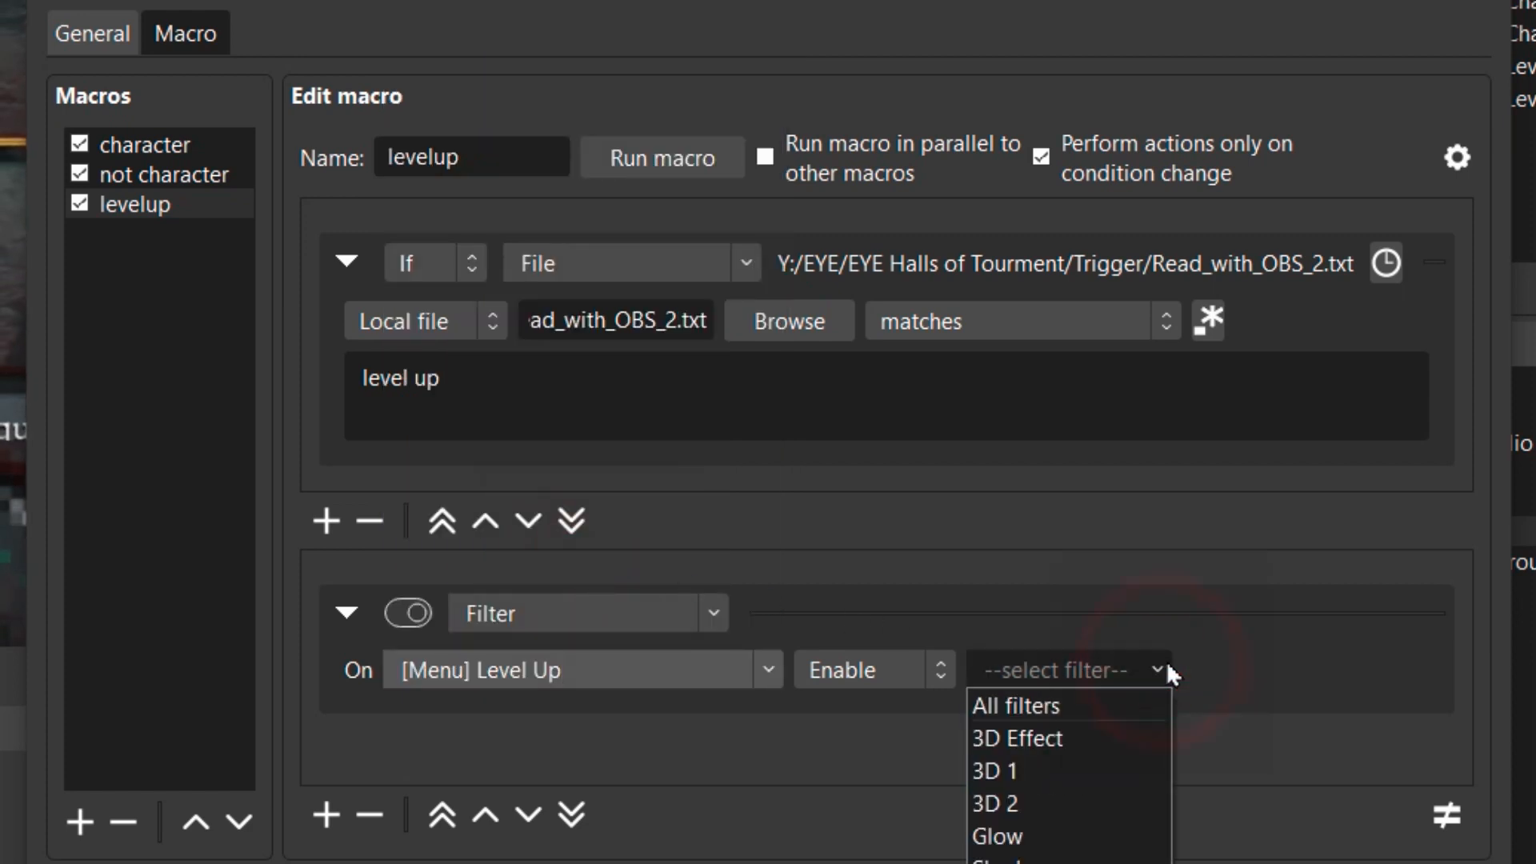
{"action": "type", "text": "in"}
{"action": "key", "text": "Return"}
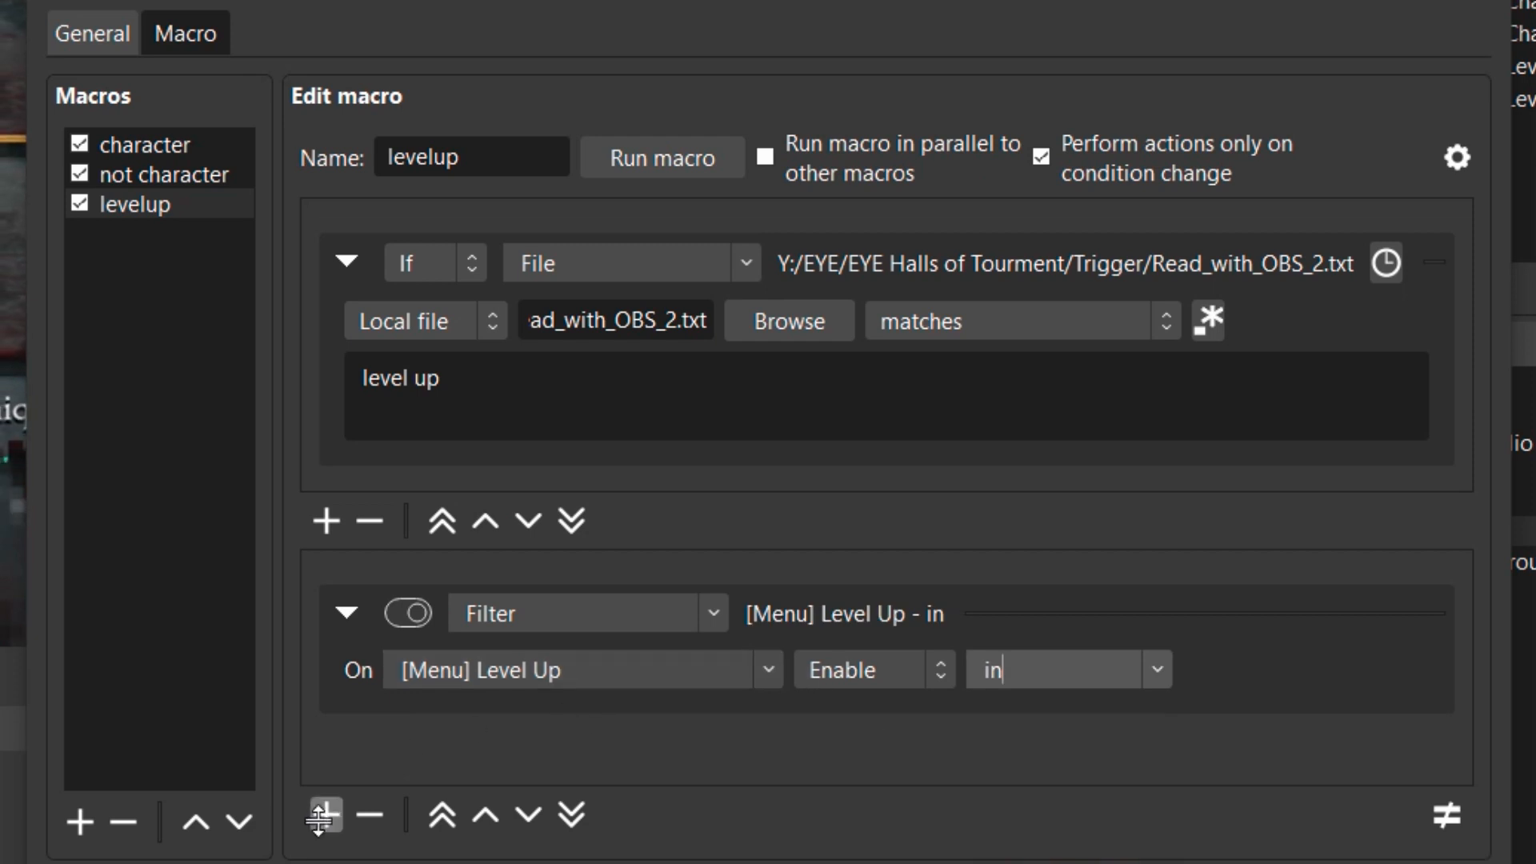
Add a second Filter action that enables the in filter on [Menu] Level Up 2.
{"action": "left_click", "coordinate": [327, 815]}
{"action": "scroll", "coordinate": [796, 700], "scroll_direction": "down", "scroll_amount": 2}
{"action": "left_click", "coordinate": [752, 725]}
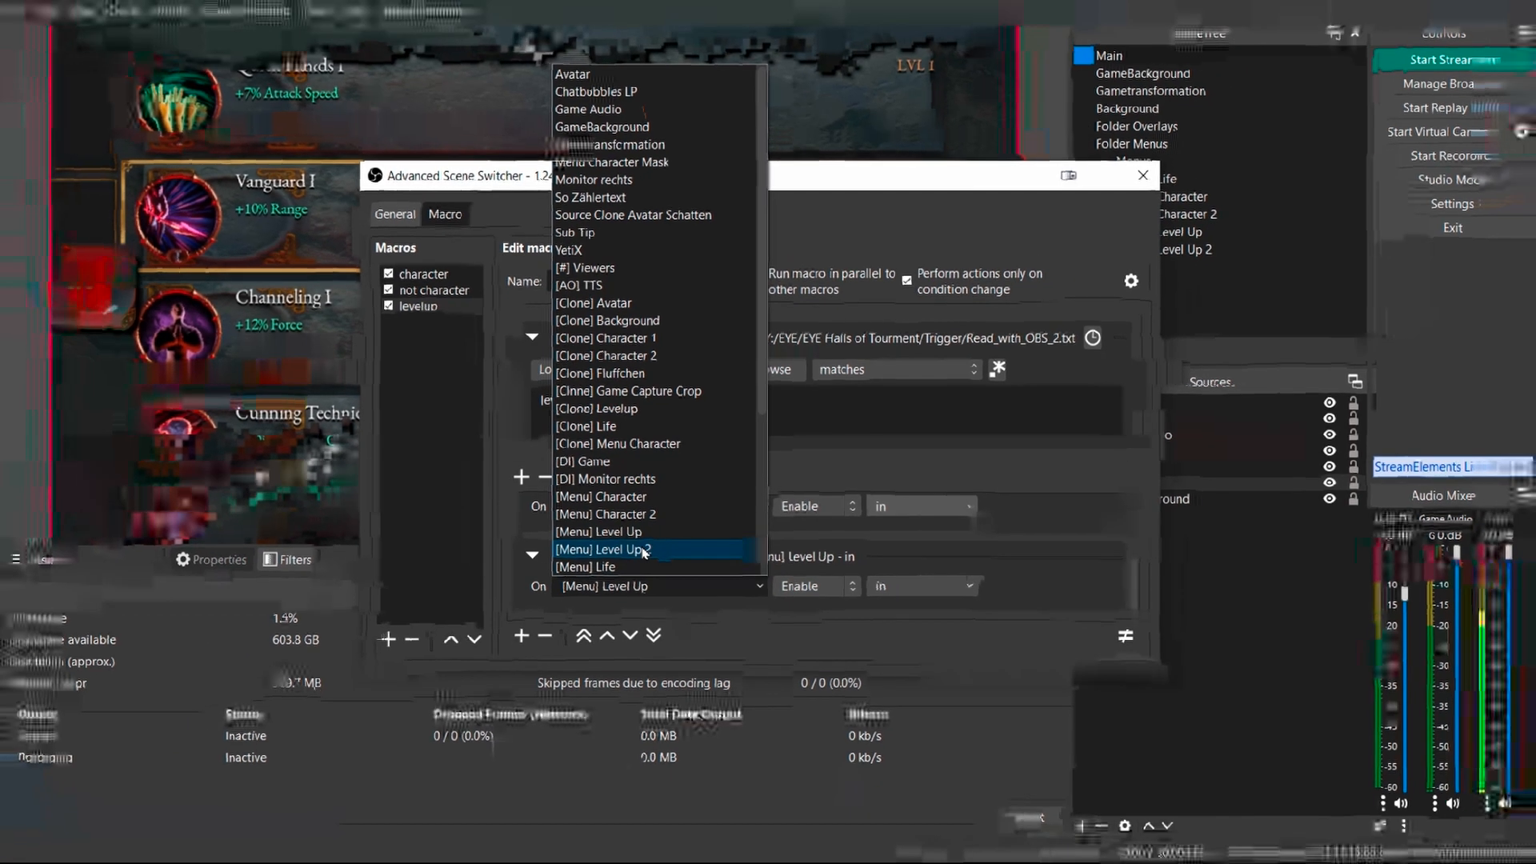
{"action": "left_click", "coordinate": [644, 550]}
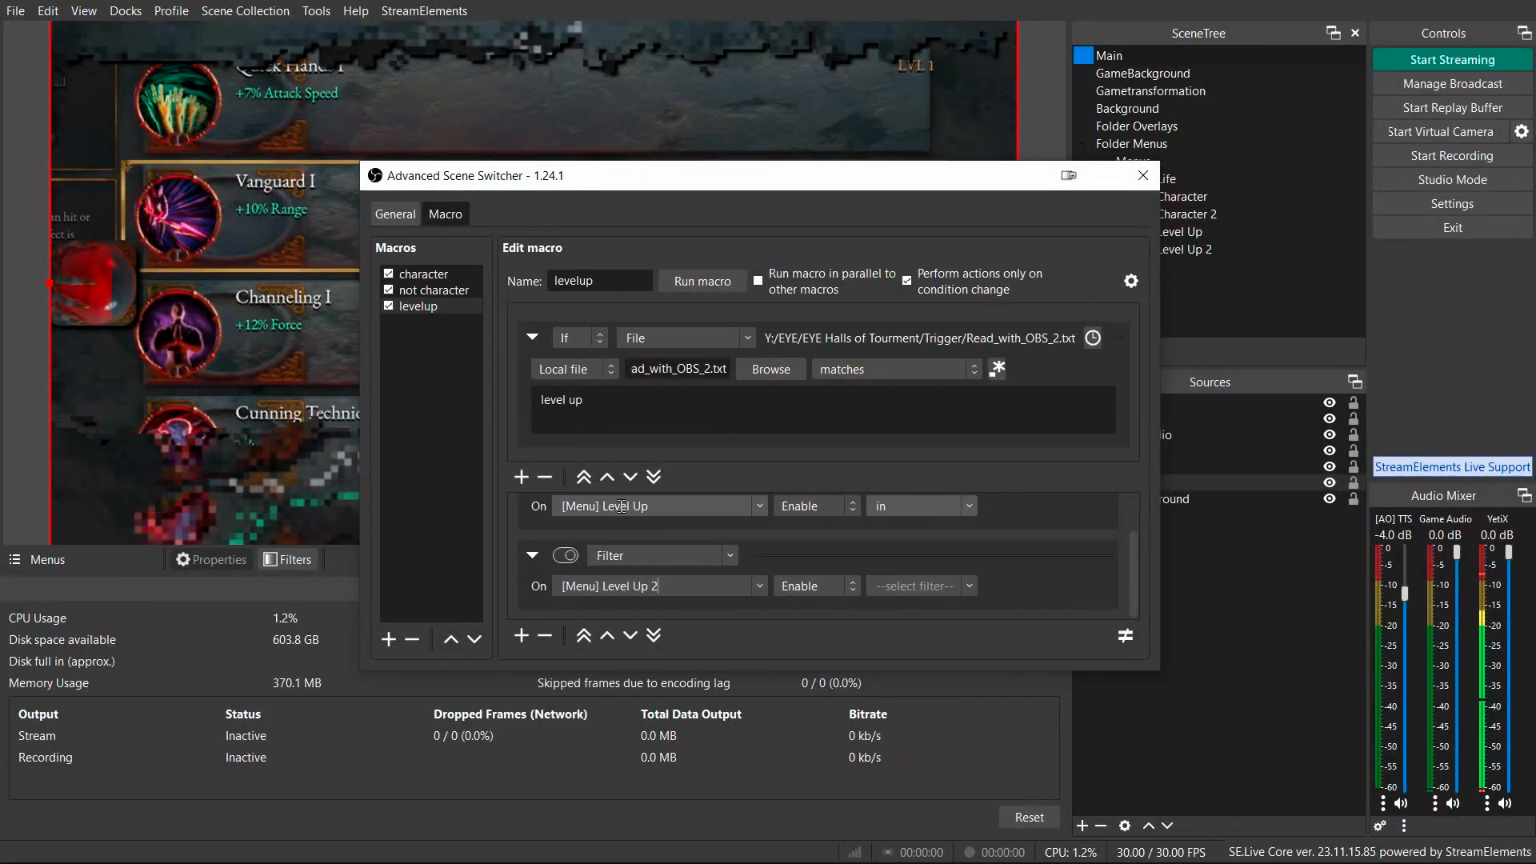
{"action": "left_click", "coordinate": [965, 588]}
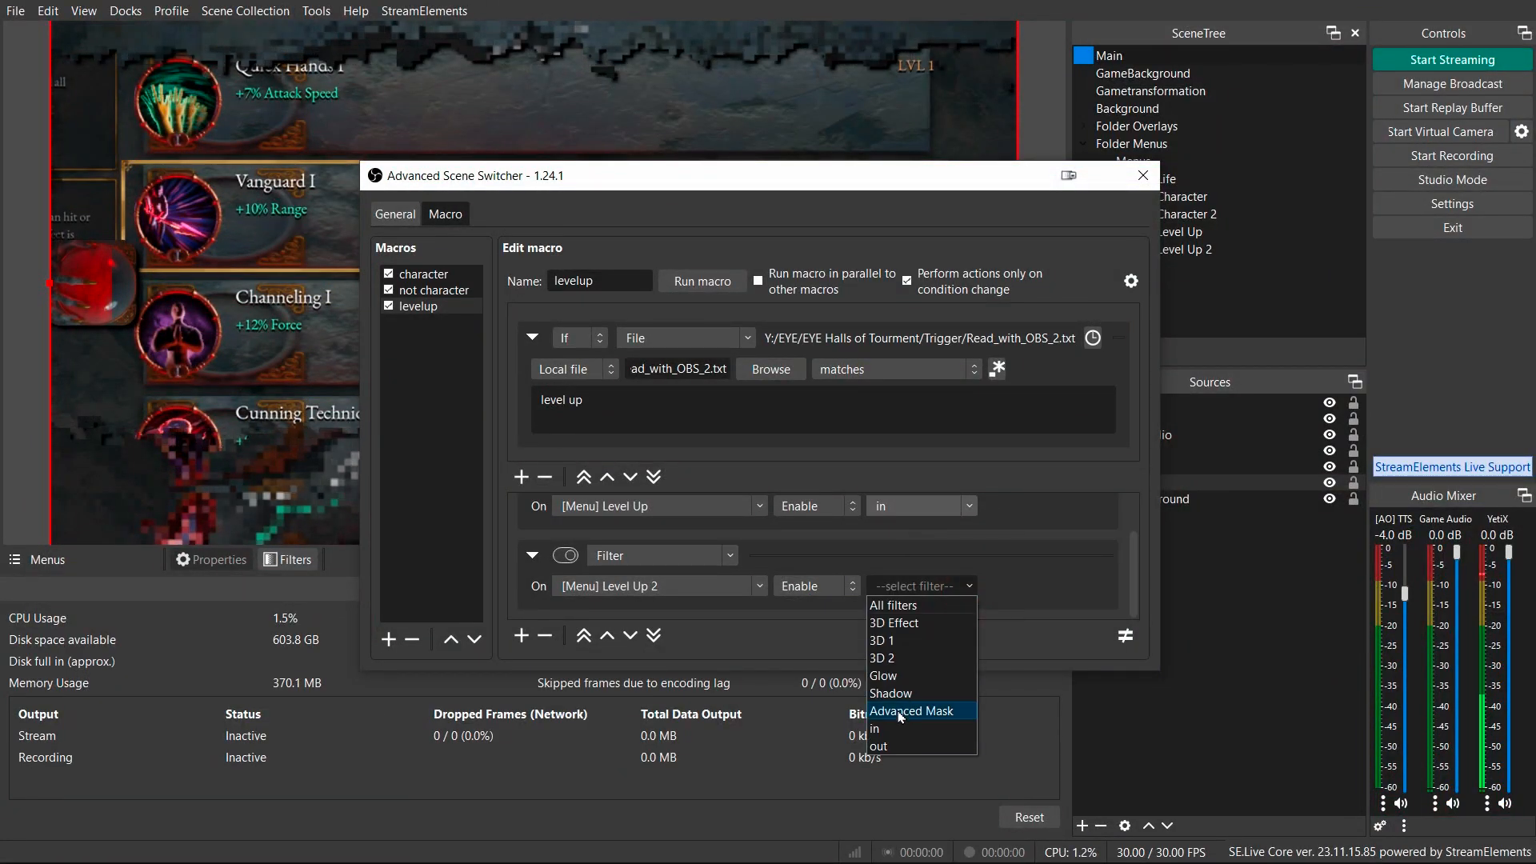
{"action": "left_click", "coordinate": [877, 728]}
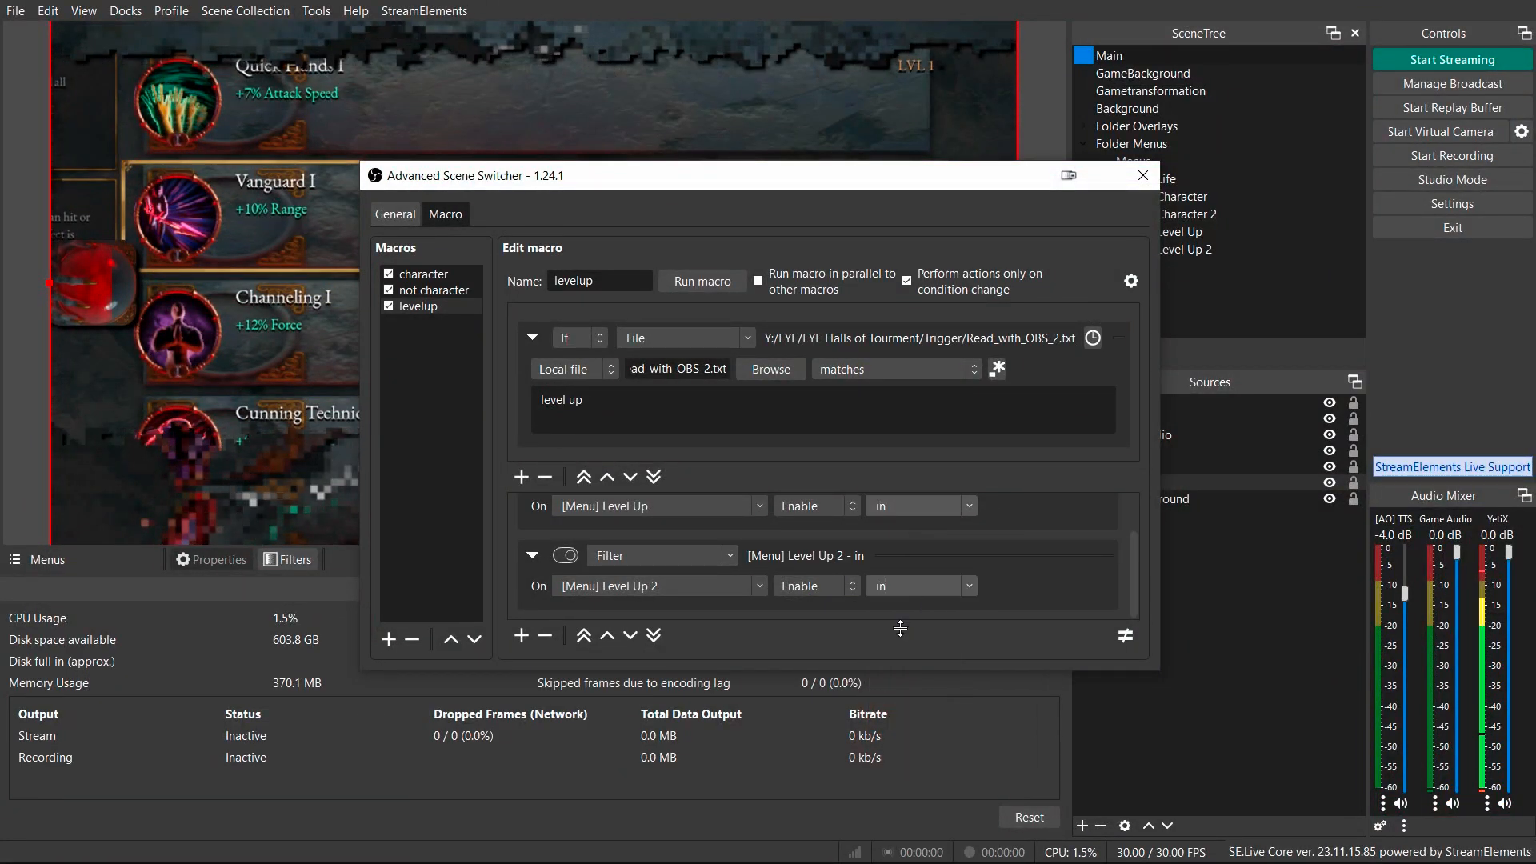
Add a third Filter action that enables the in filter on GameBackground.
{"action": "left_click", "coordinate": [522, 636]}
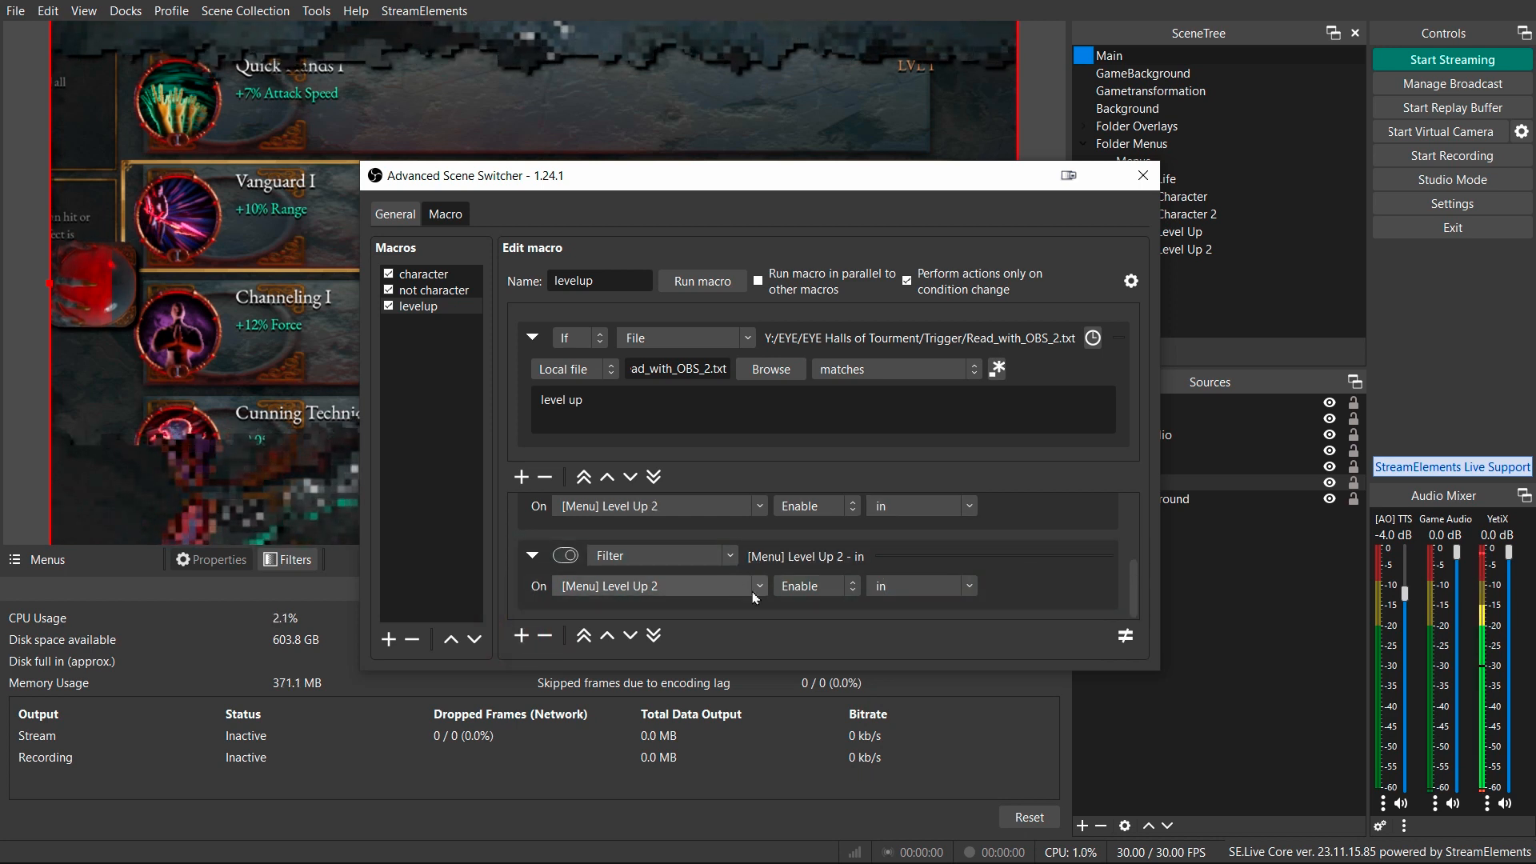
{"action": "left_click", "coordinate": [756, 592]}
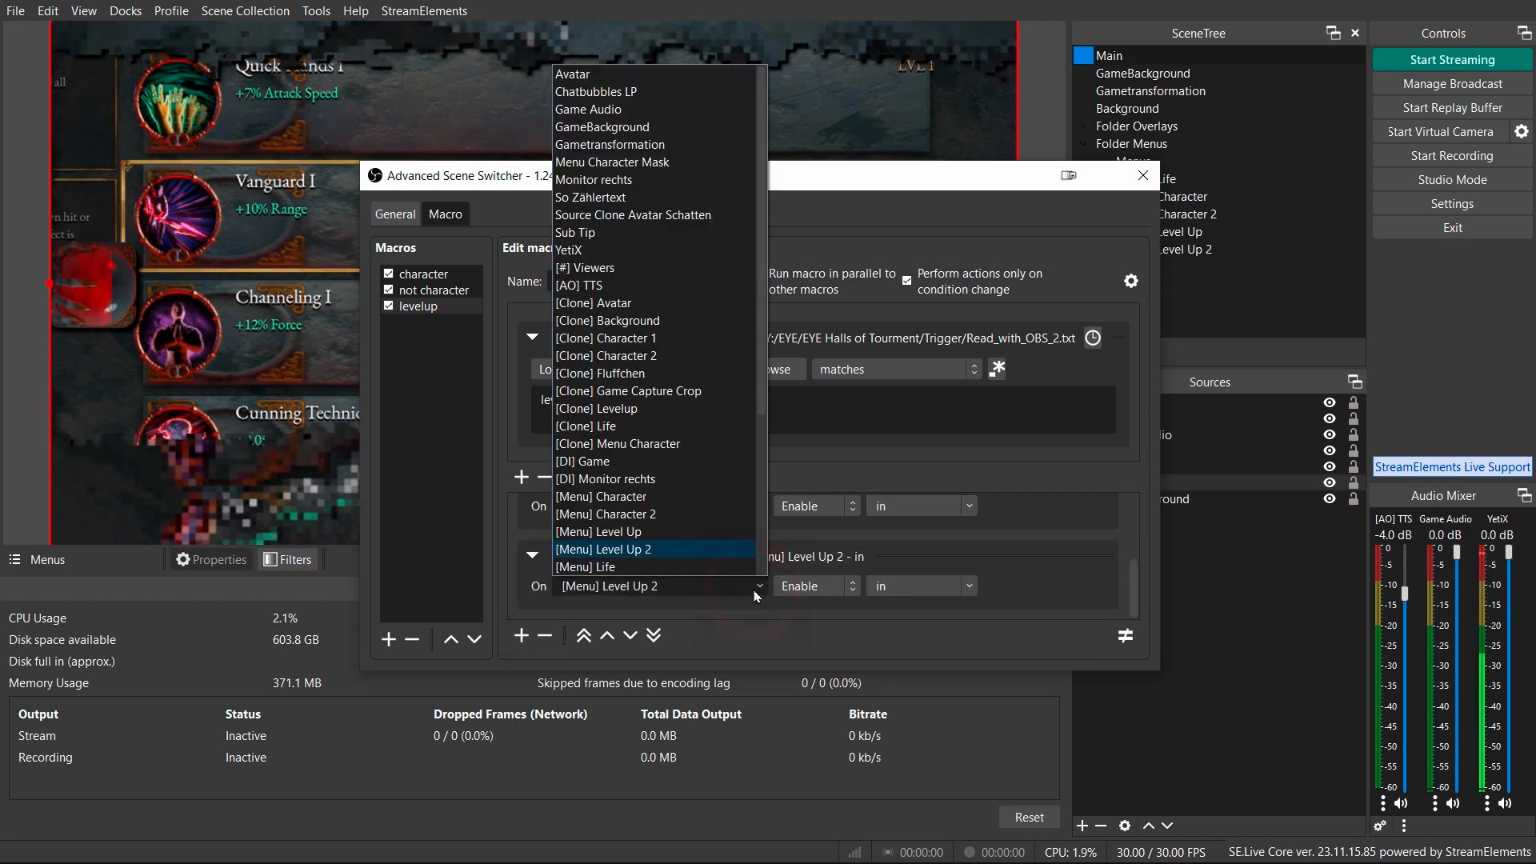
{"action": "left_click", "coordinate": [638, 128]}
{"action": "left_click", "coordinate": [969, 586]}
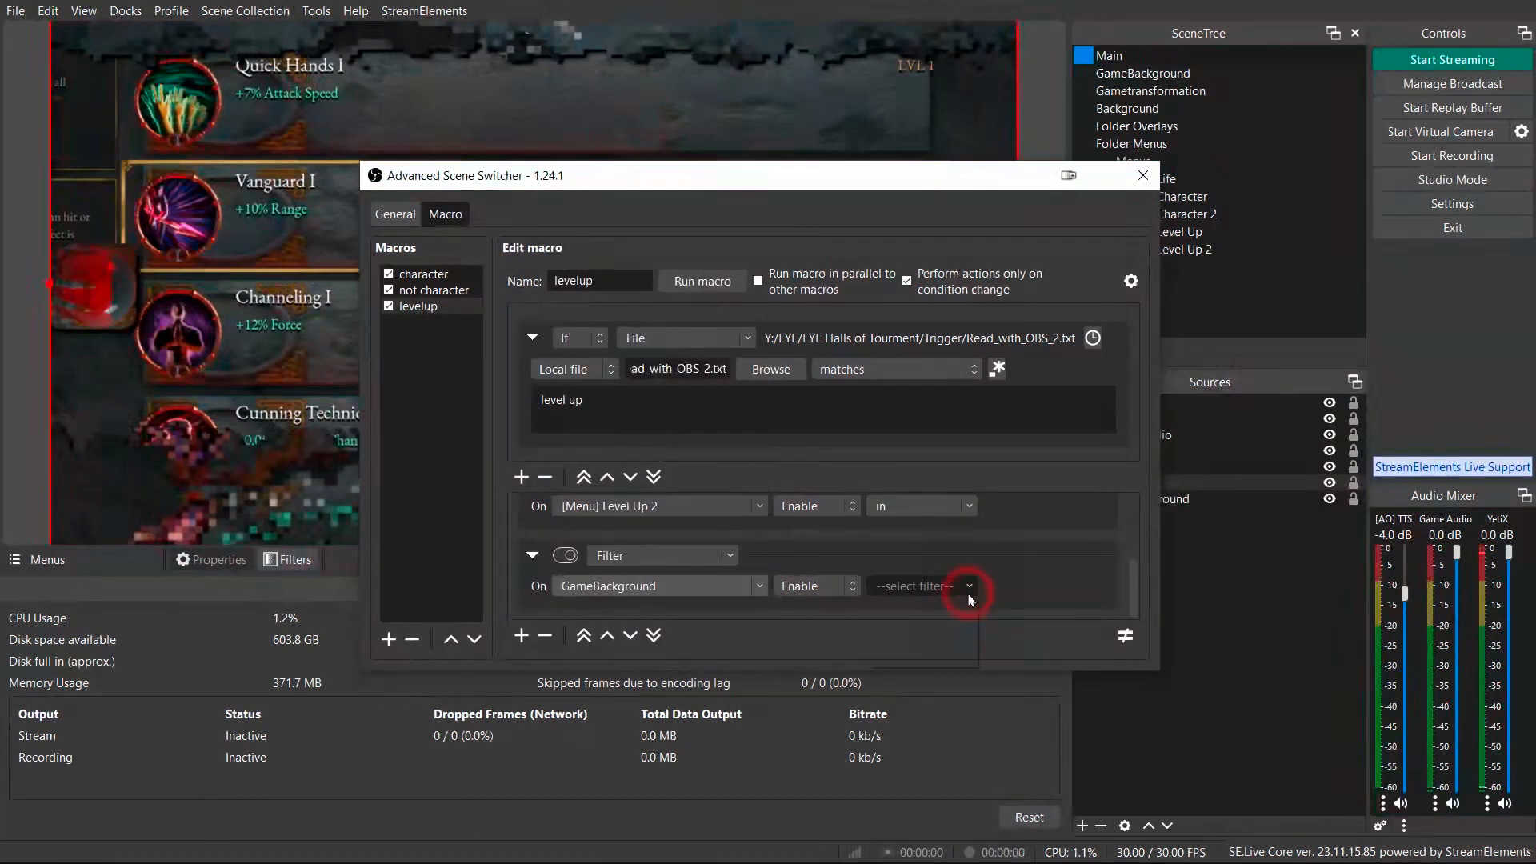
{"action": "left_click", "coordinate": [887, 640]}
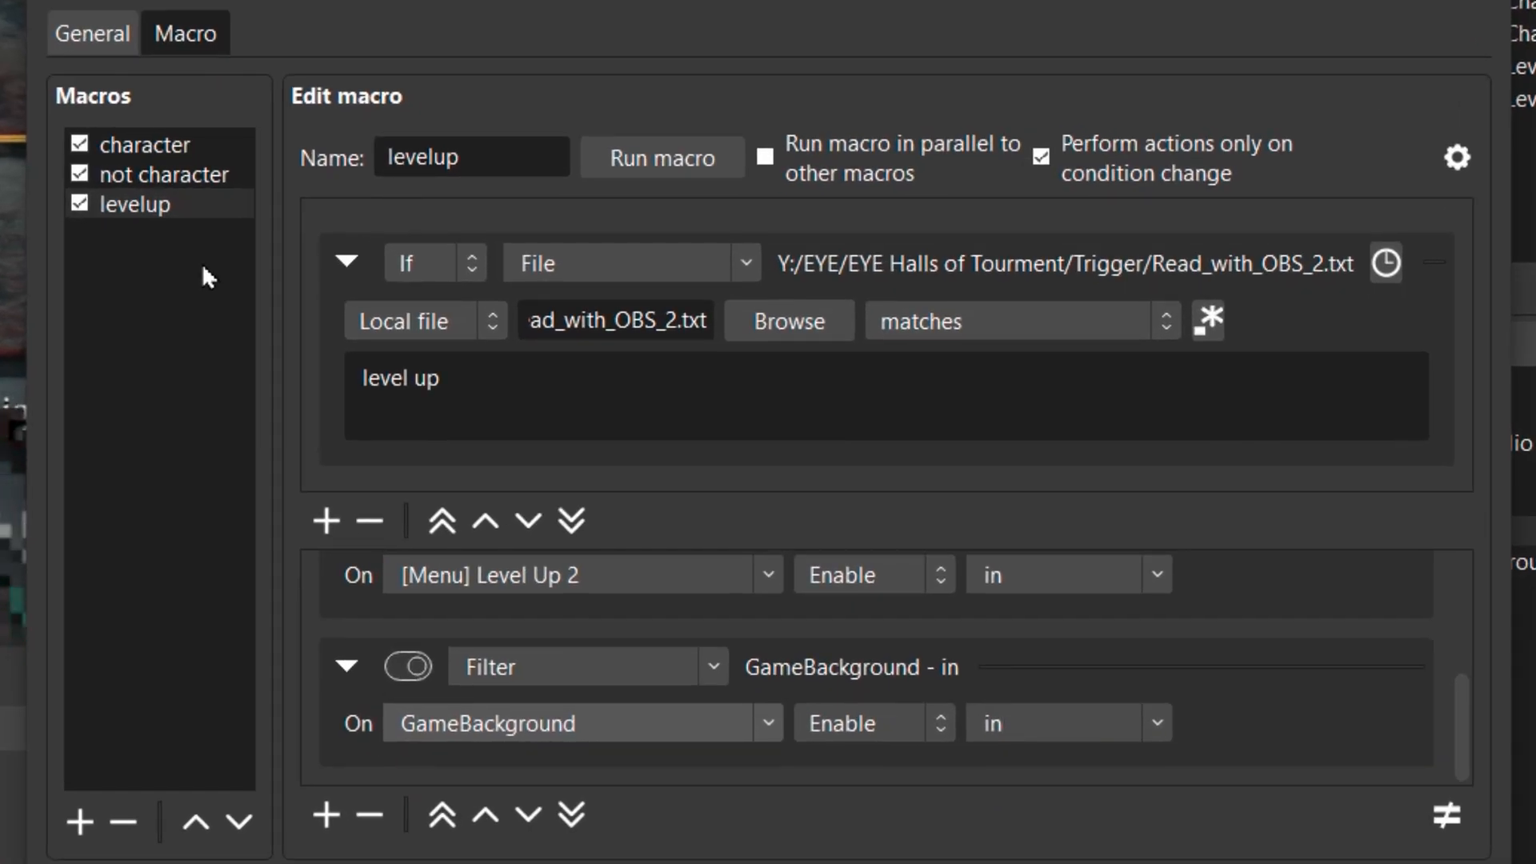
Duplicate the levelup macro and name the copy not levelup.
{"action": "left_click", "coordinate": [166, 204]}
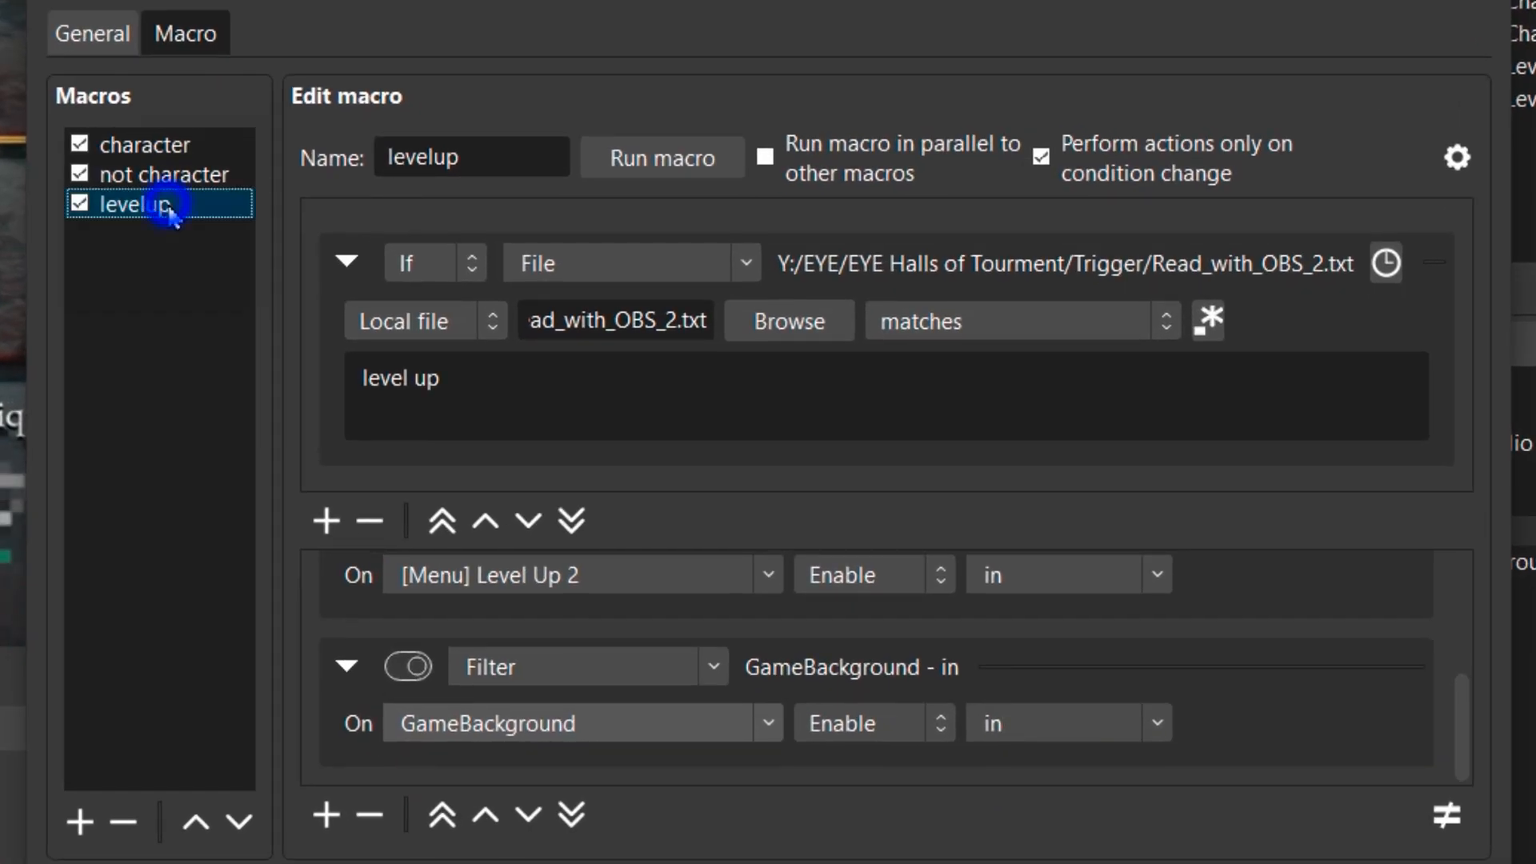
{"action": "right_click", "coordinate": [166, 204]}
{"action": "left_click", "coordinate": [267, 261]}
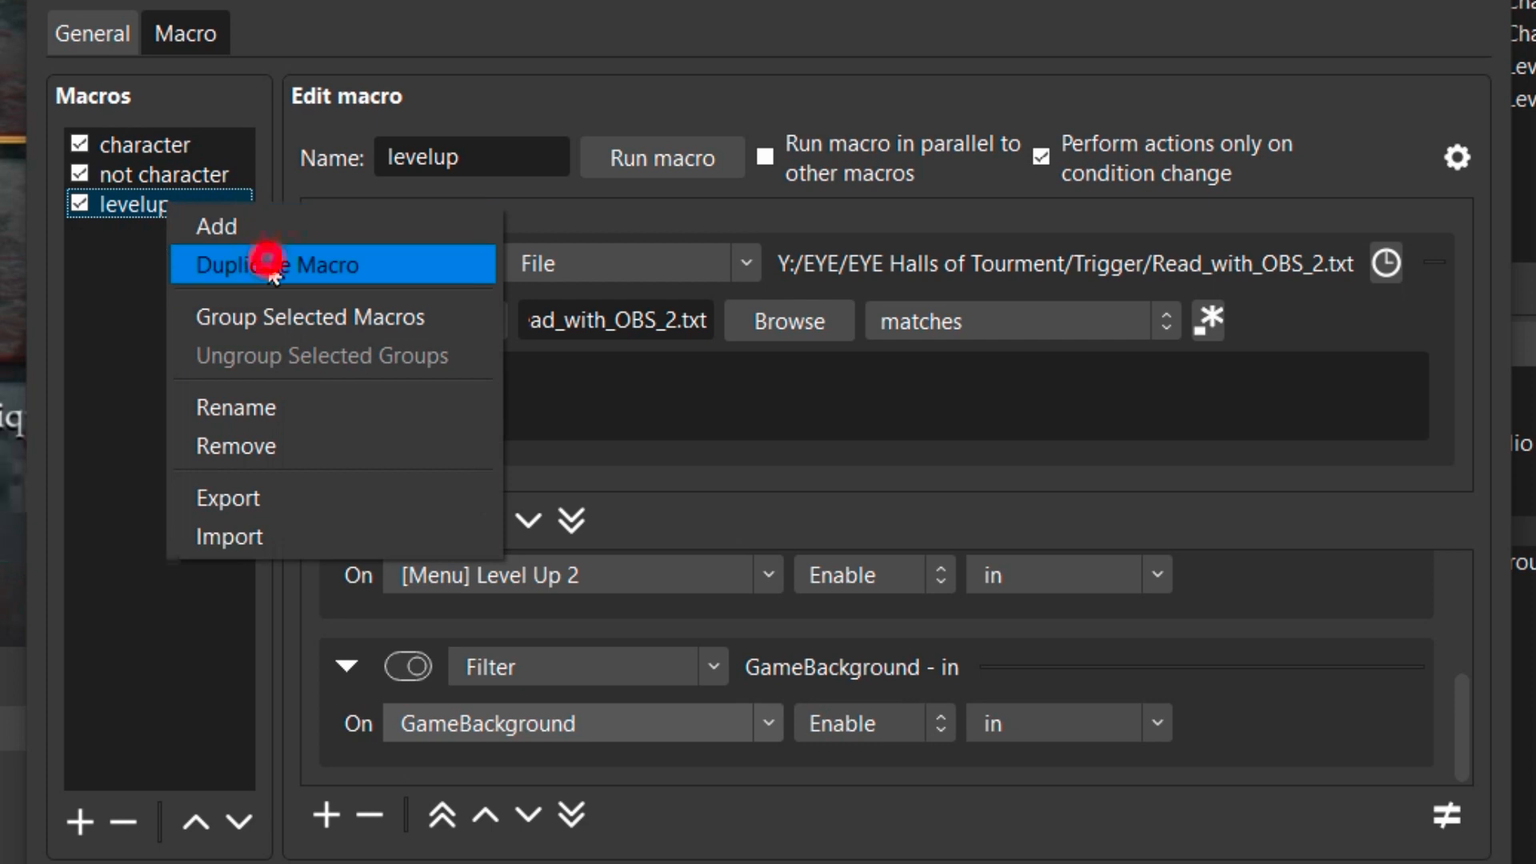
{"action": "key", "text": "Home"}
{"action": "type", "text": "not"}
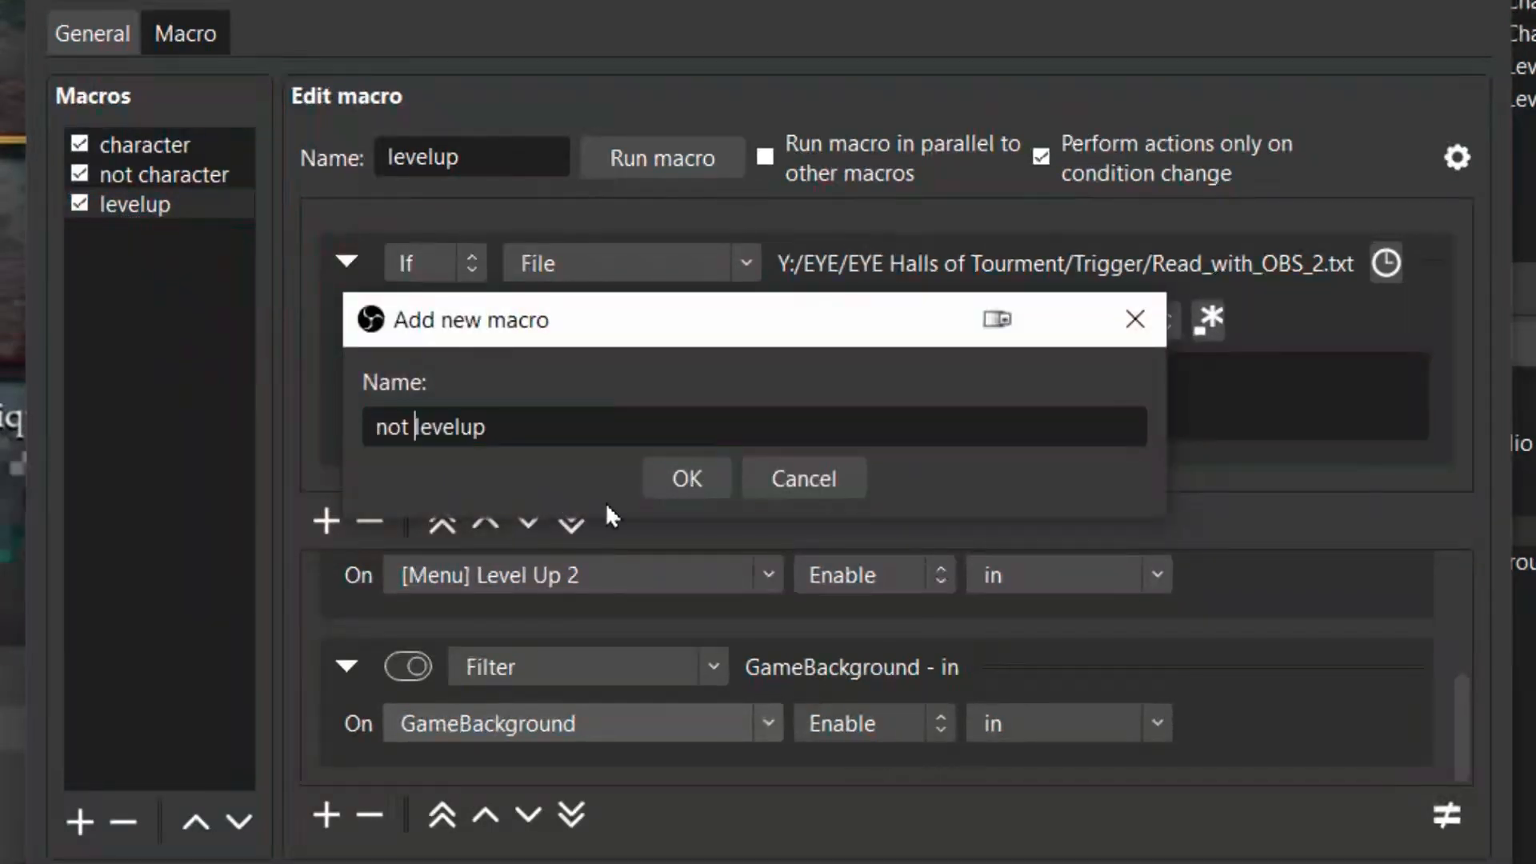
{"action": "left_click", "coordinate": [656, 482]}
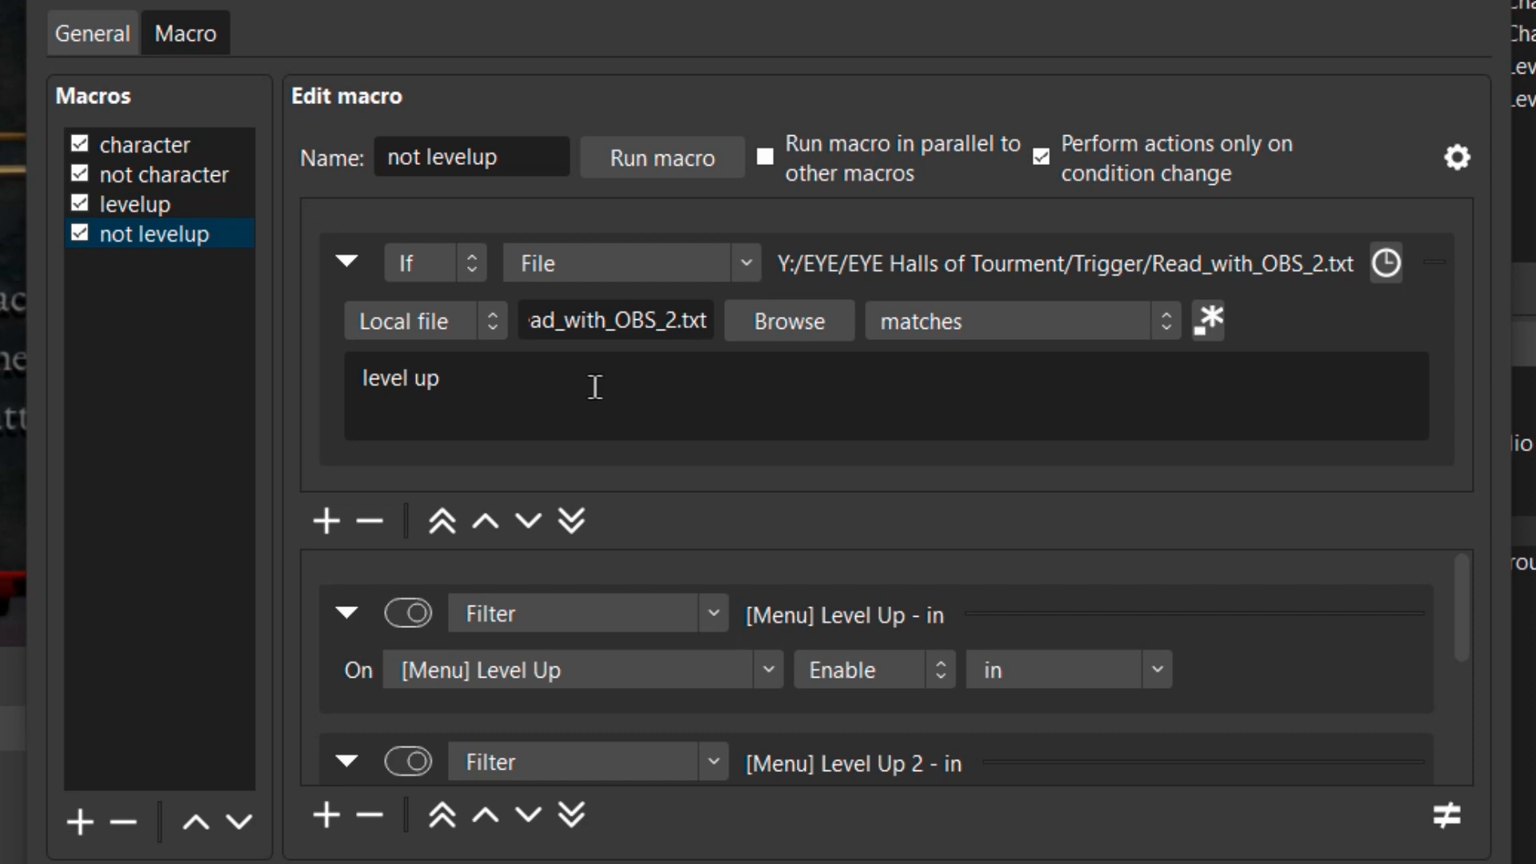
Set the not levelup condition's match text to None and switch the [Menu] Level Up action's filter to out.
{"action": "triple_click", "coordinate": [504, 389]}
{"action": "type", "text": "None"}
{"action": "left_click", "coordinate": [1157, 672]}
{"action": "left_click", "coordinate": [1152, 863]}
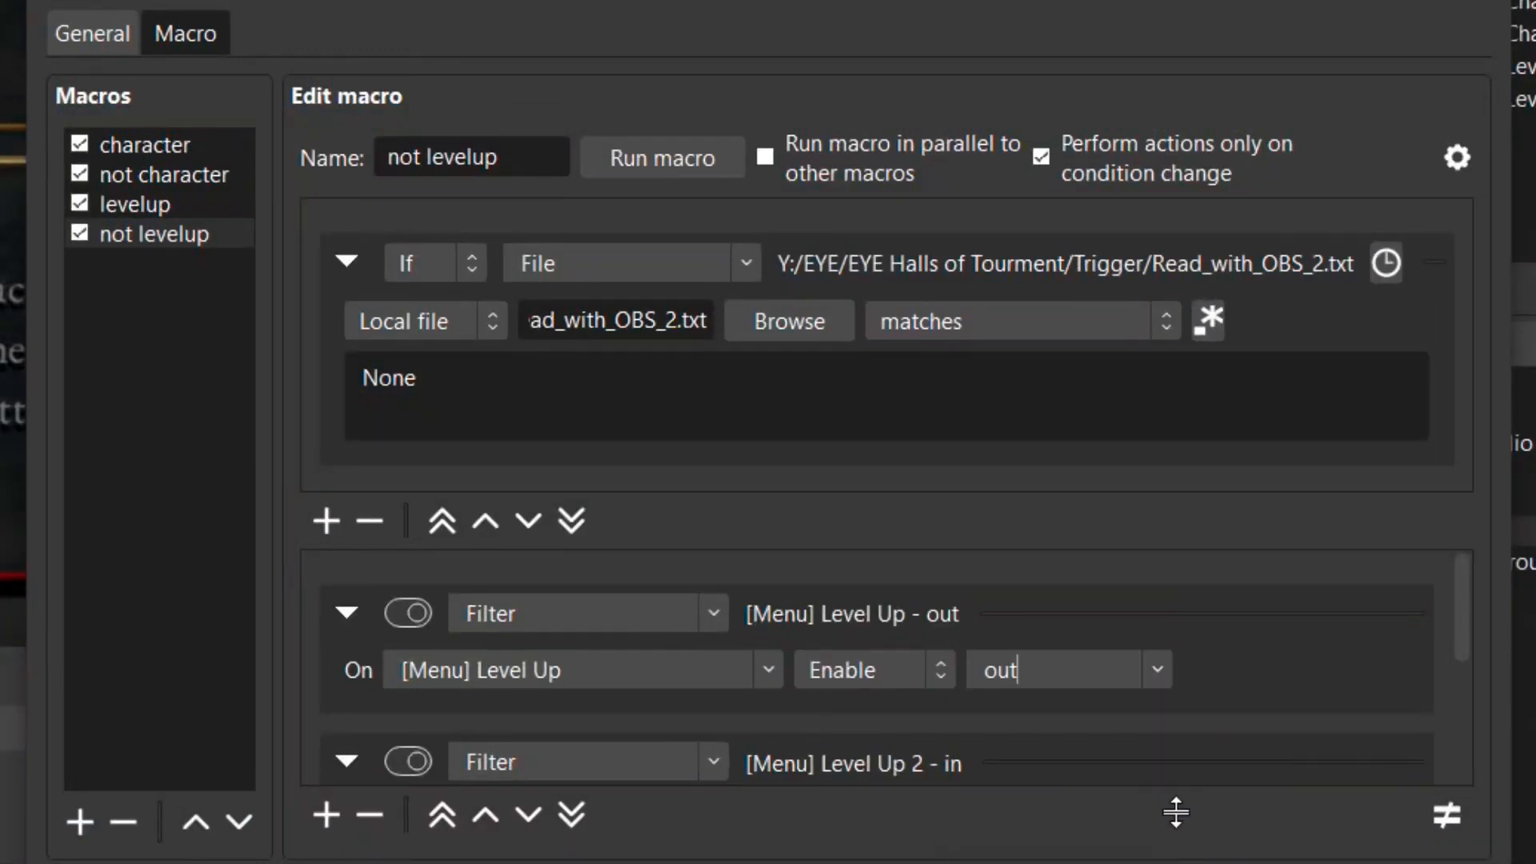
Switch the filters of the [Menu] Level Up 2 and GameBackground actions to out.
{"action": "scroll", "coordinate": [1272, 710], "scroll_direction": "down", "scroll_amount": 1}
{"action": "left_click", "coordinate": [1159, 678]}
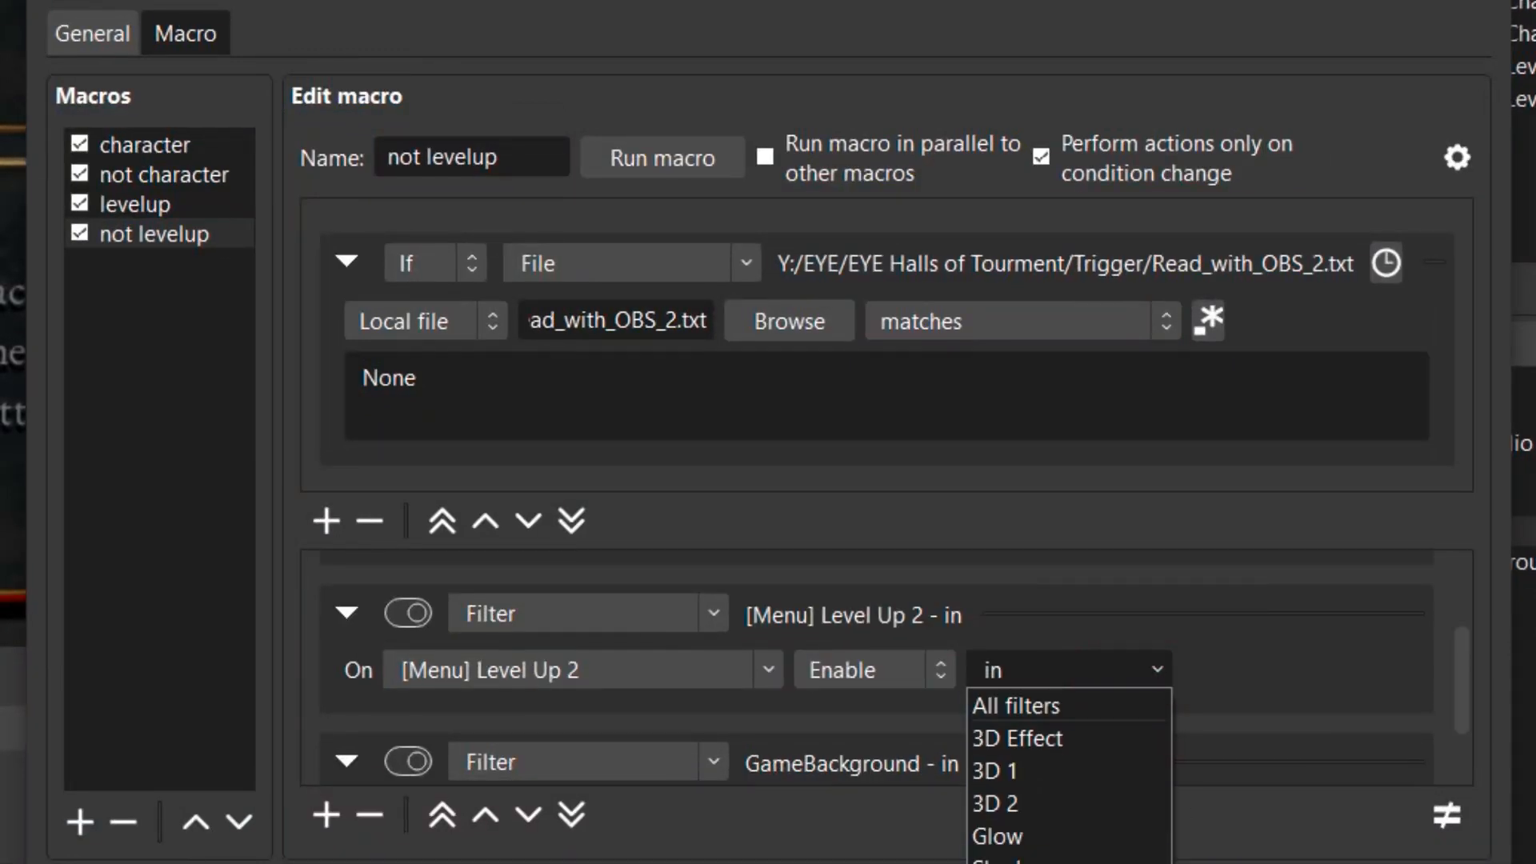
{"action": "left_click", "coordinate": [1005, 826]}
{"action": "scroll", "coordinate": [1125, 637], "scroll_direction": "down", "scroll_amount": 1}
{"action": "left_click", "coordinate": [962, 588]}
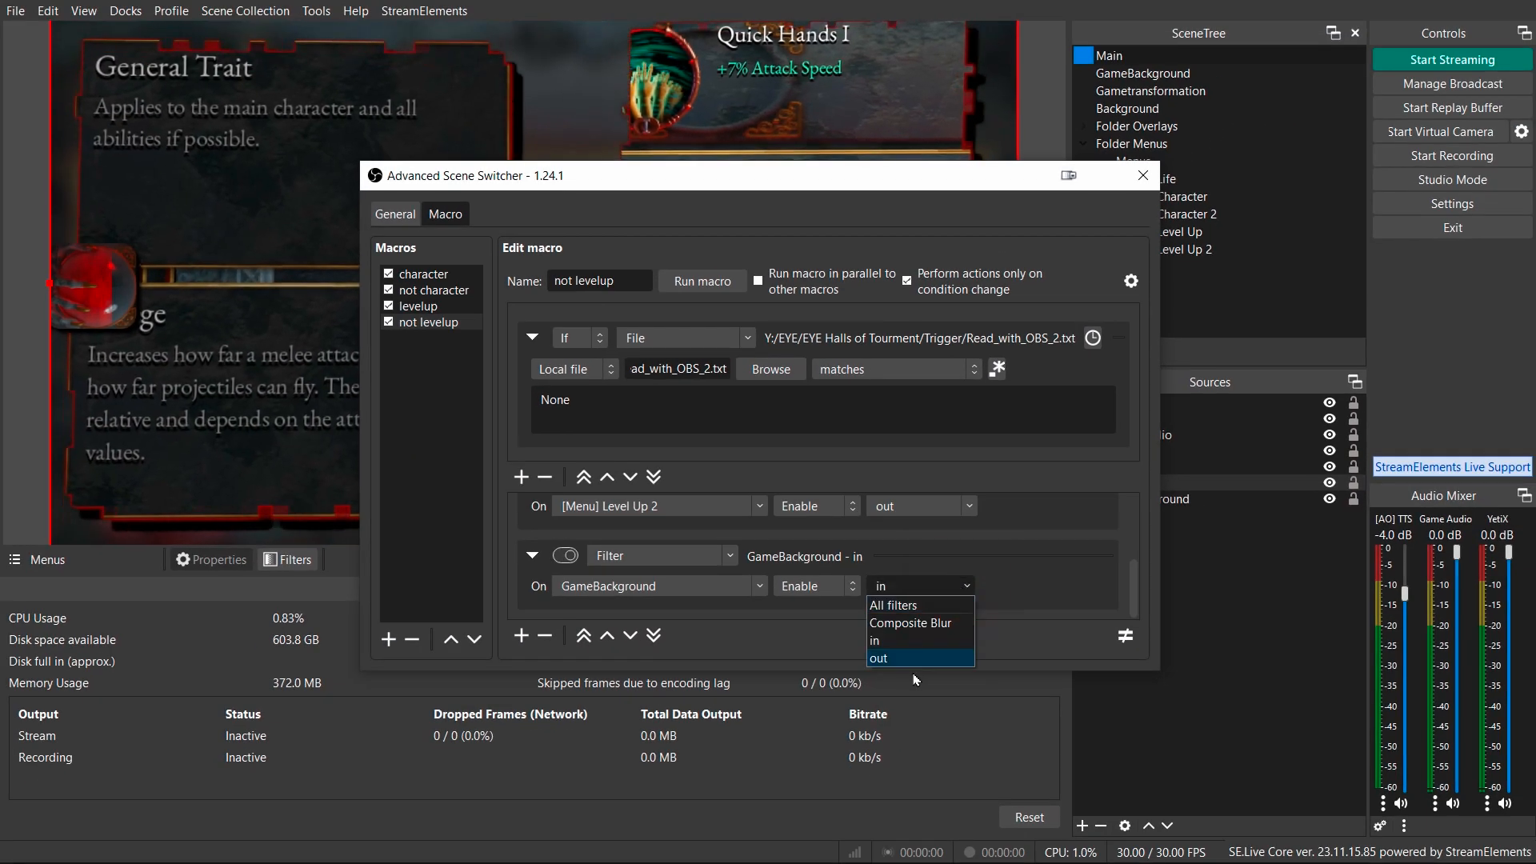
{"action": "left_click", "coordinate": [892, 658]}
{"action": "left_click", "coordinate": [1022, 585]}
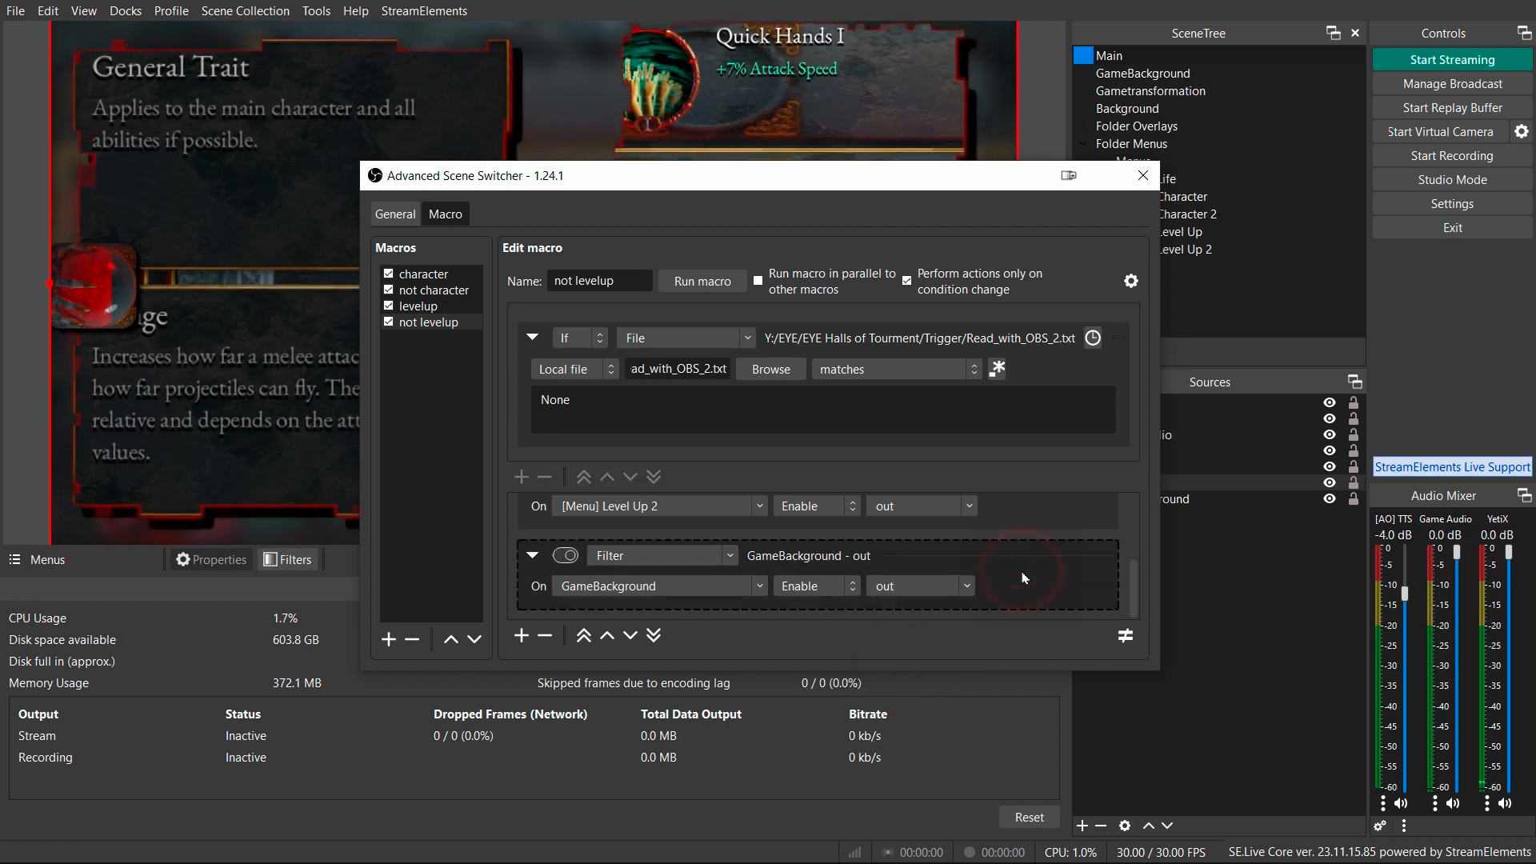
Move the scene switcher window aside and start the EYE detection process.
{"action": "left_click", "coordinate": [703, 282]}
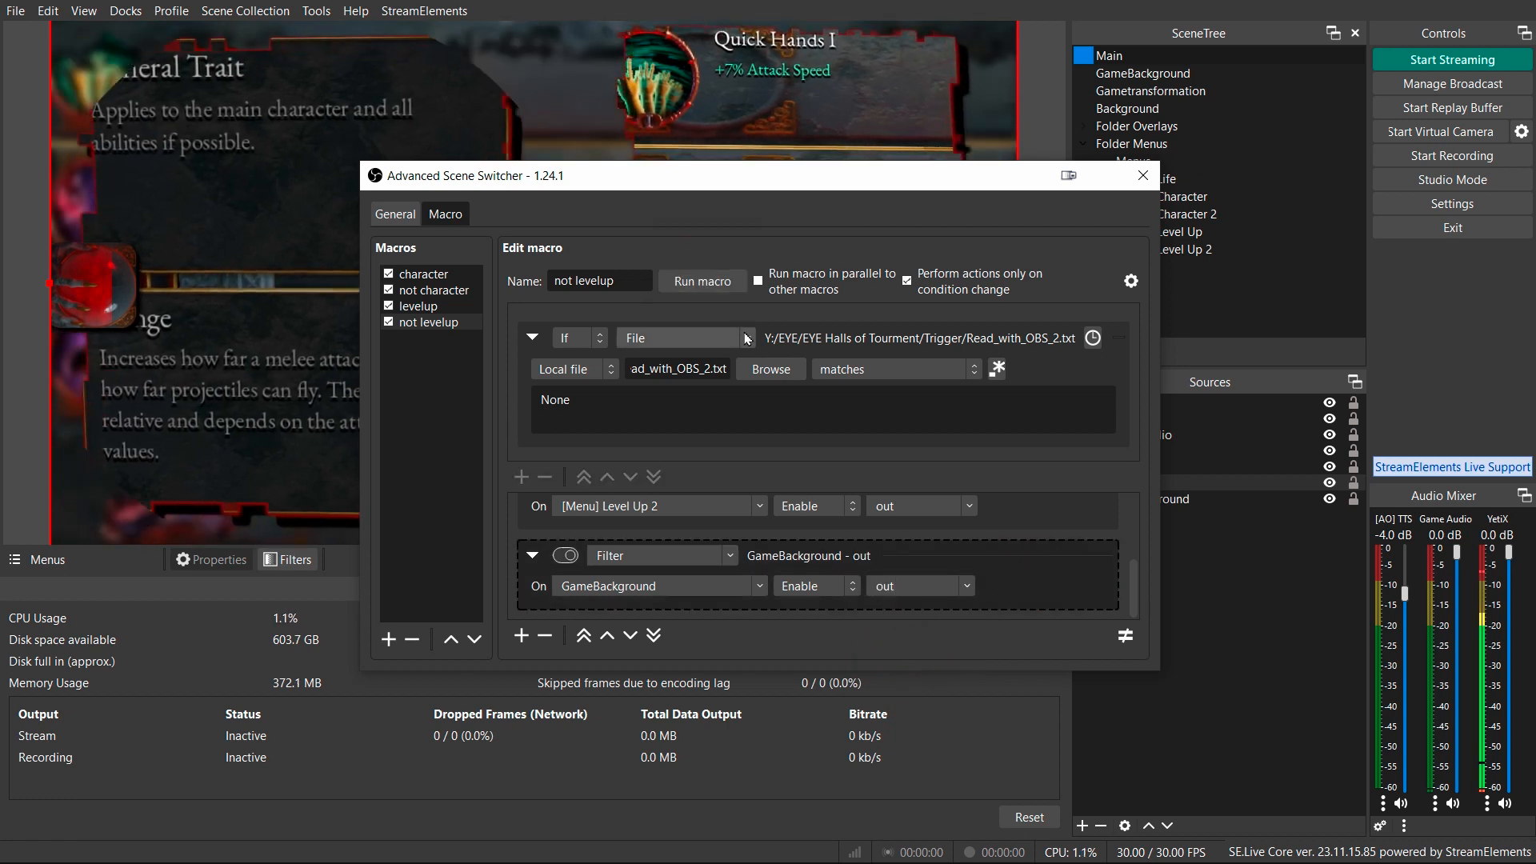
{"action": "left_click", "coordinate": [638, 183]}
{"action": "left_click_drag", "start_coordinate": [638, 183], "coordinate": [880, 209]}
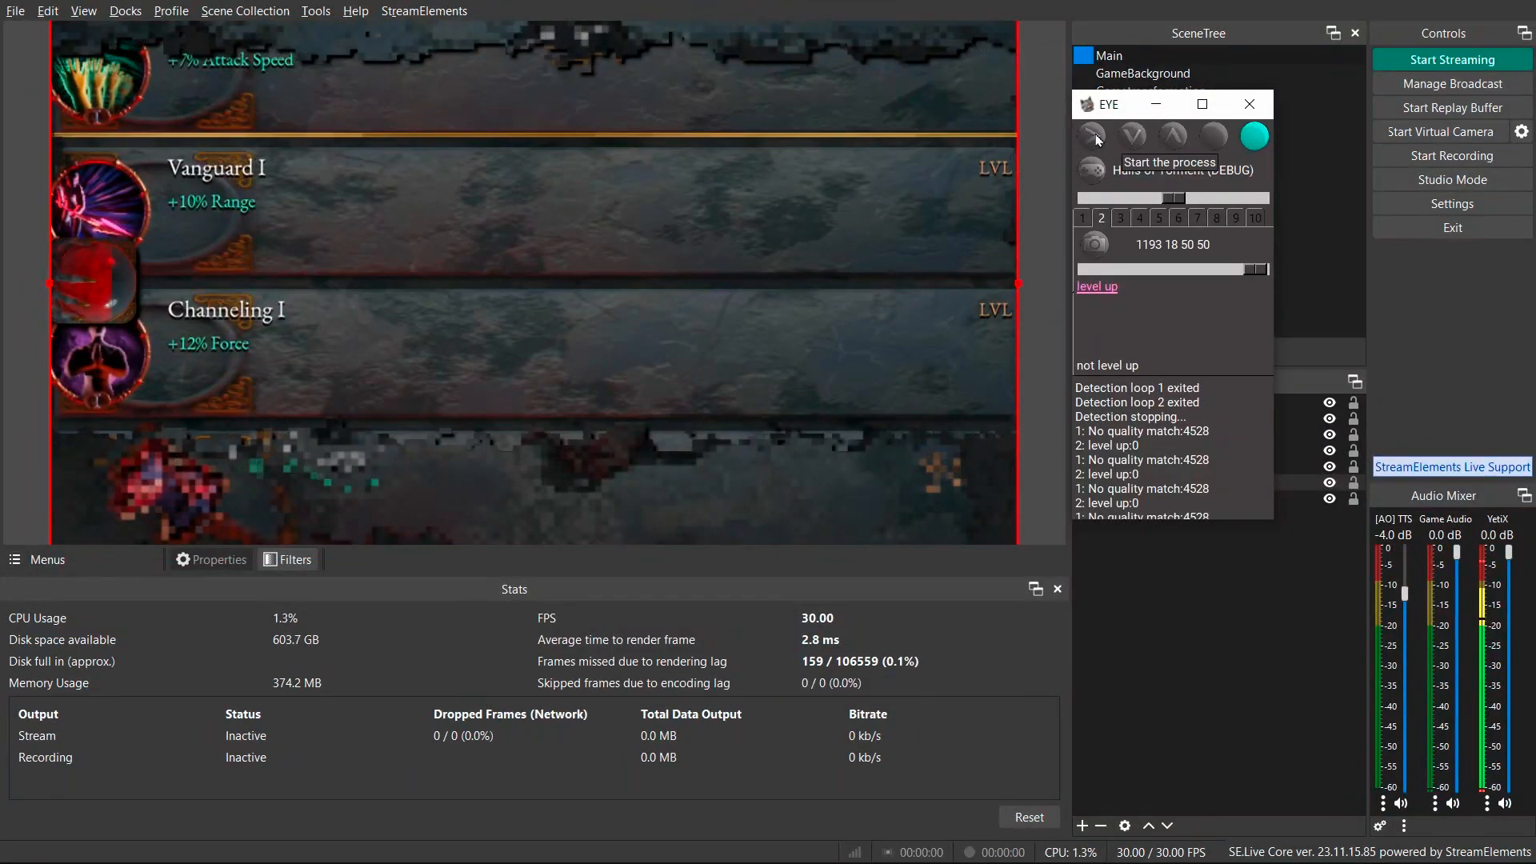
{"action": "left_click", "coordinate": [1094, 137]}
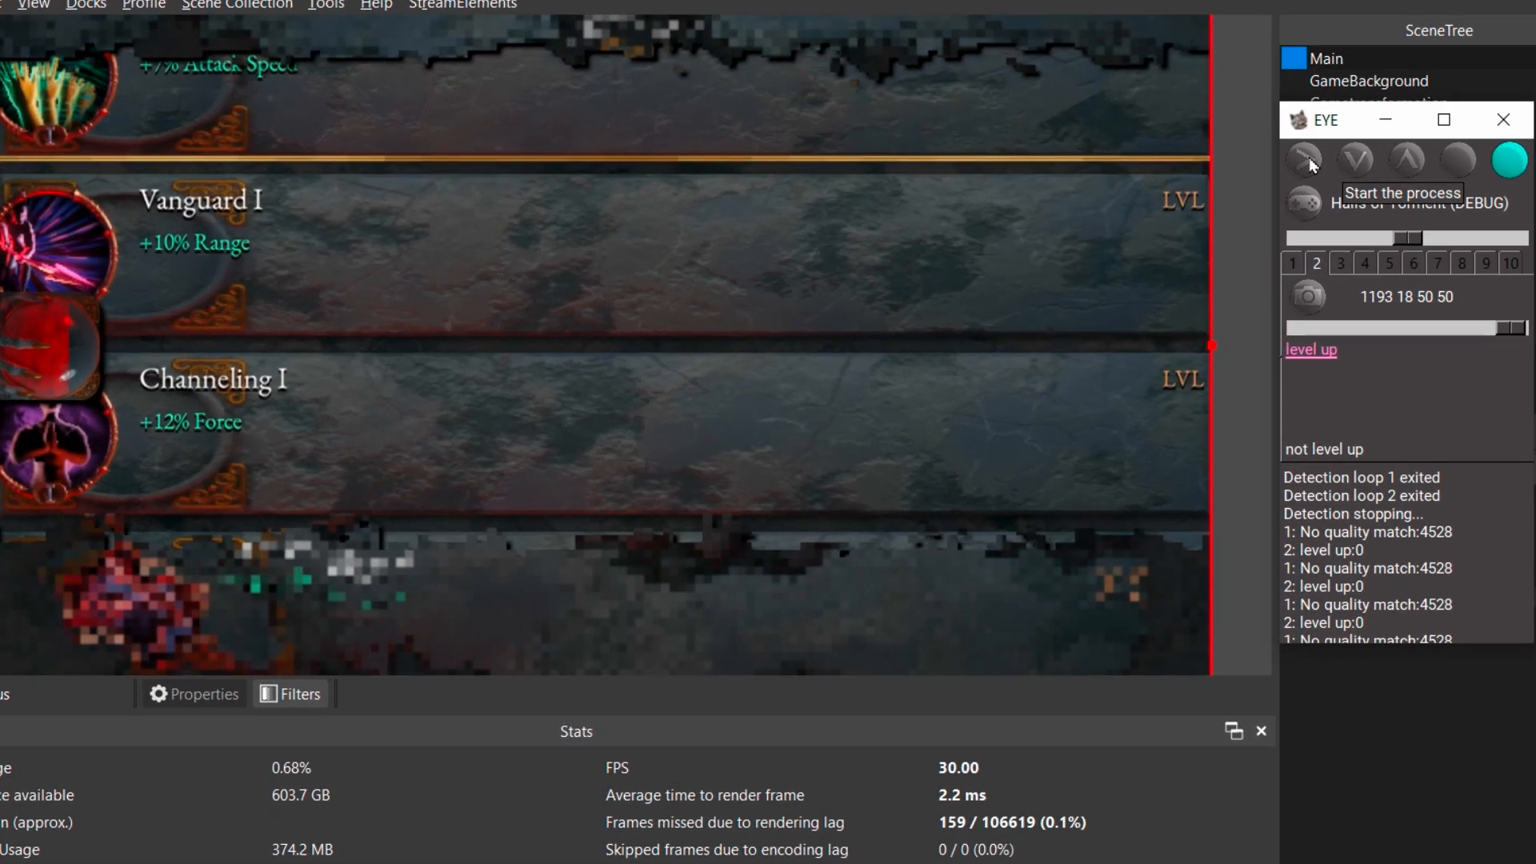
Switch to Halls of Torment, close the level up screen and open the character menu to test the overlays.
{"action": "key", "text": "alt+Tab"}
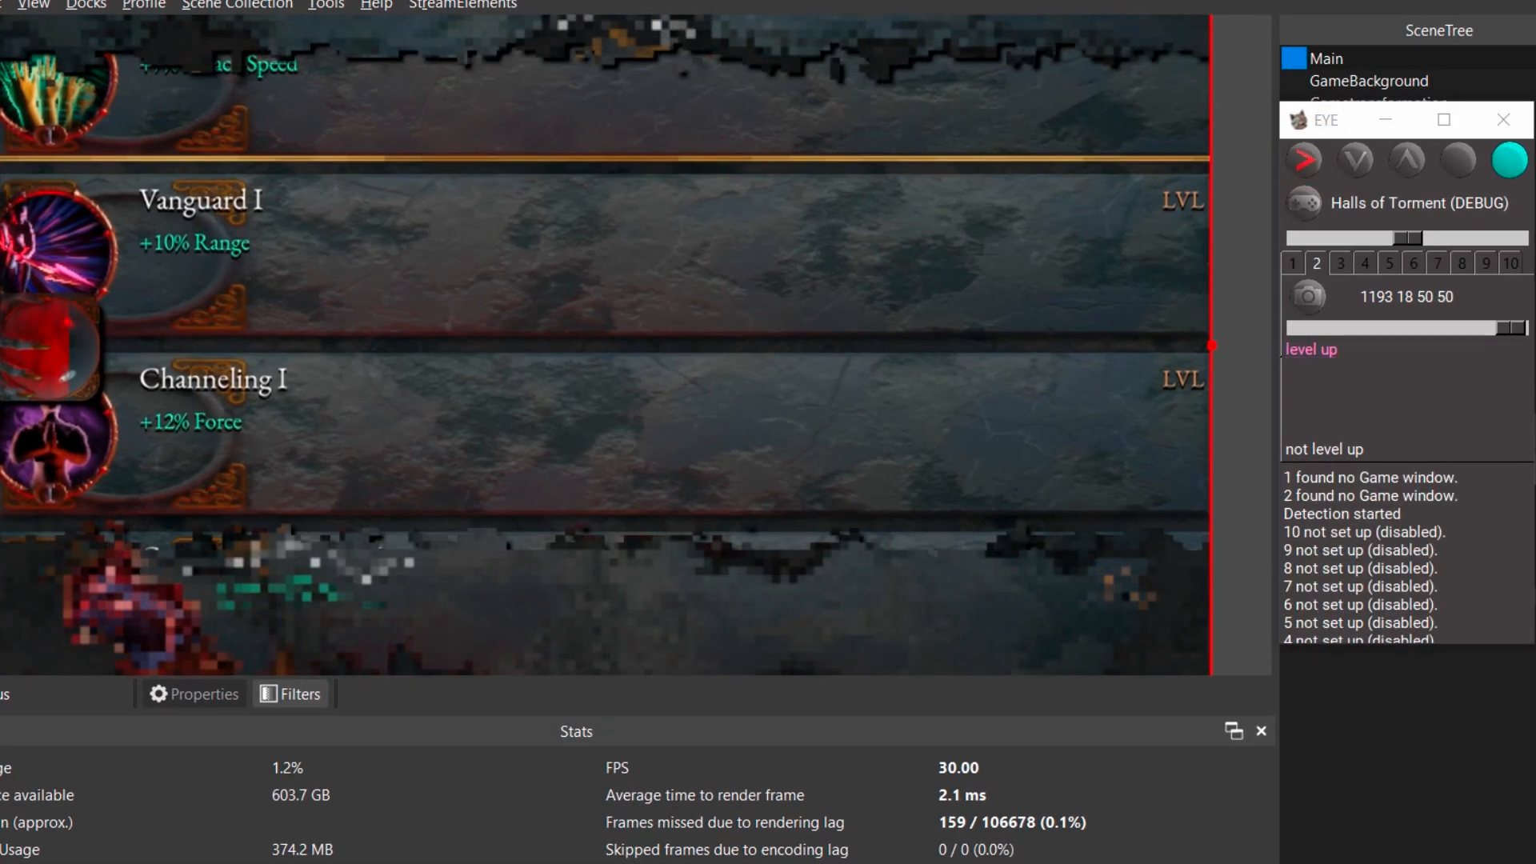
{"action": "key", "text": "Return"}
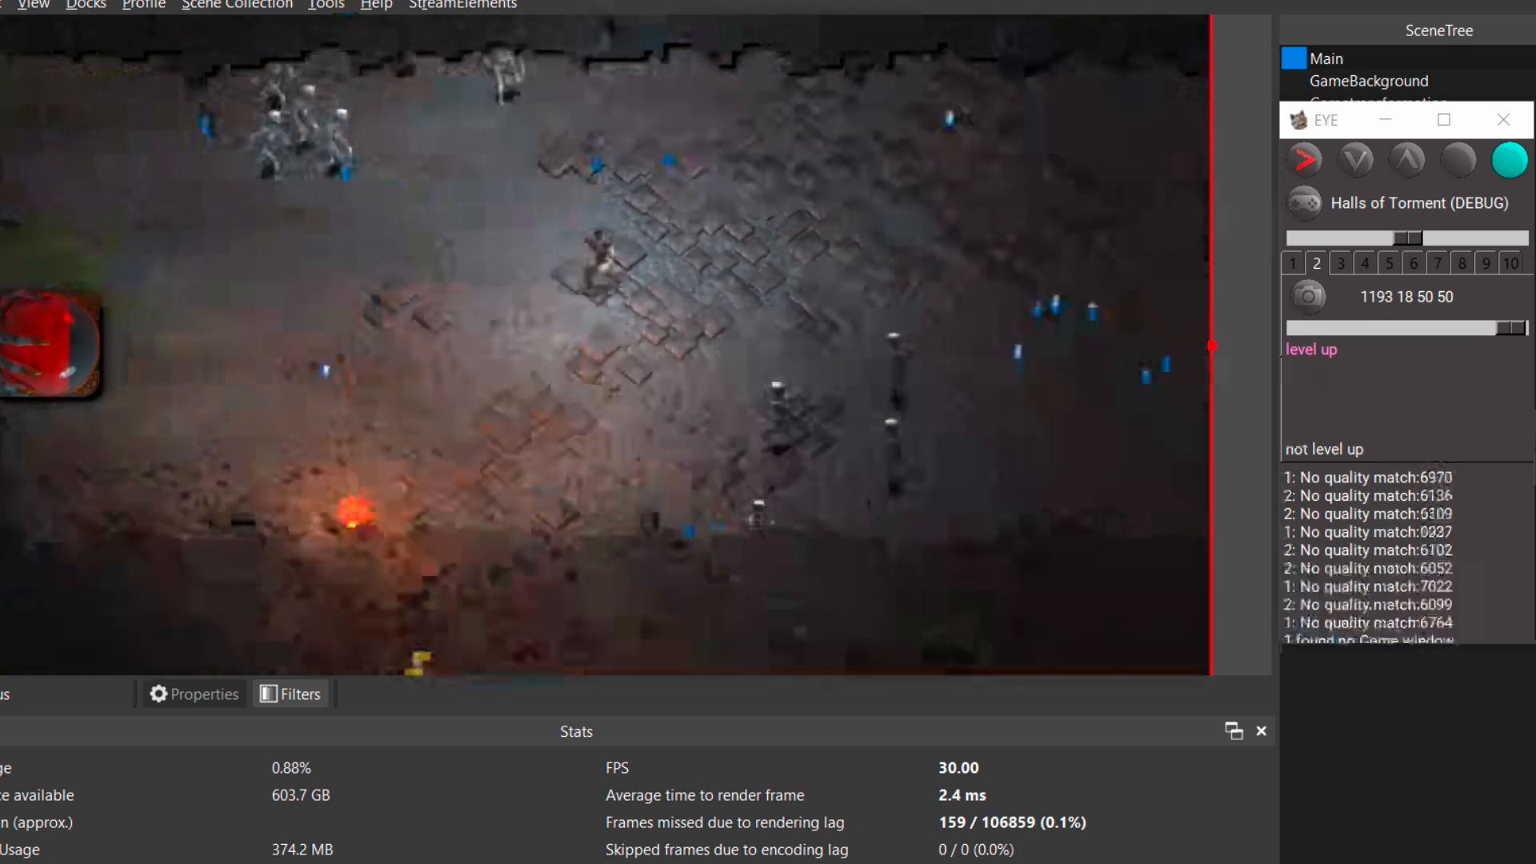
{"action": "key", "text": "Escape"}
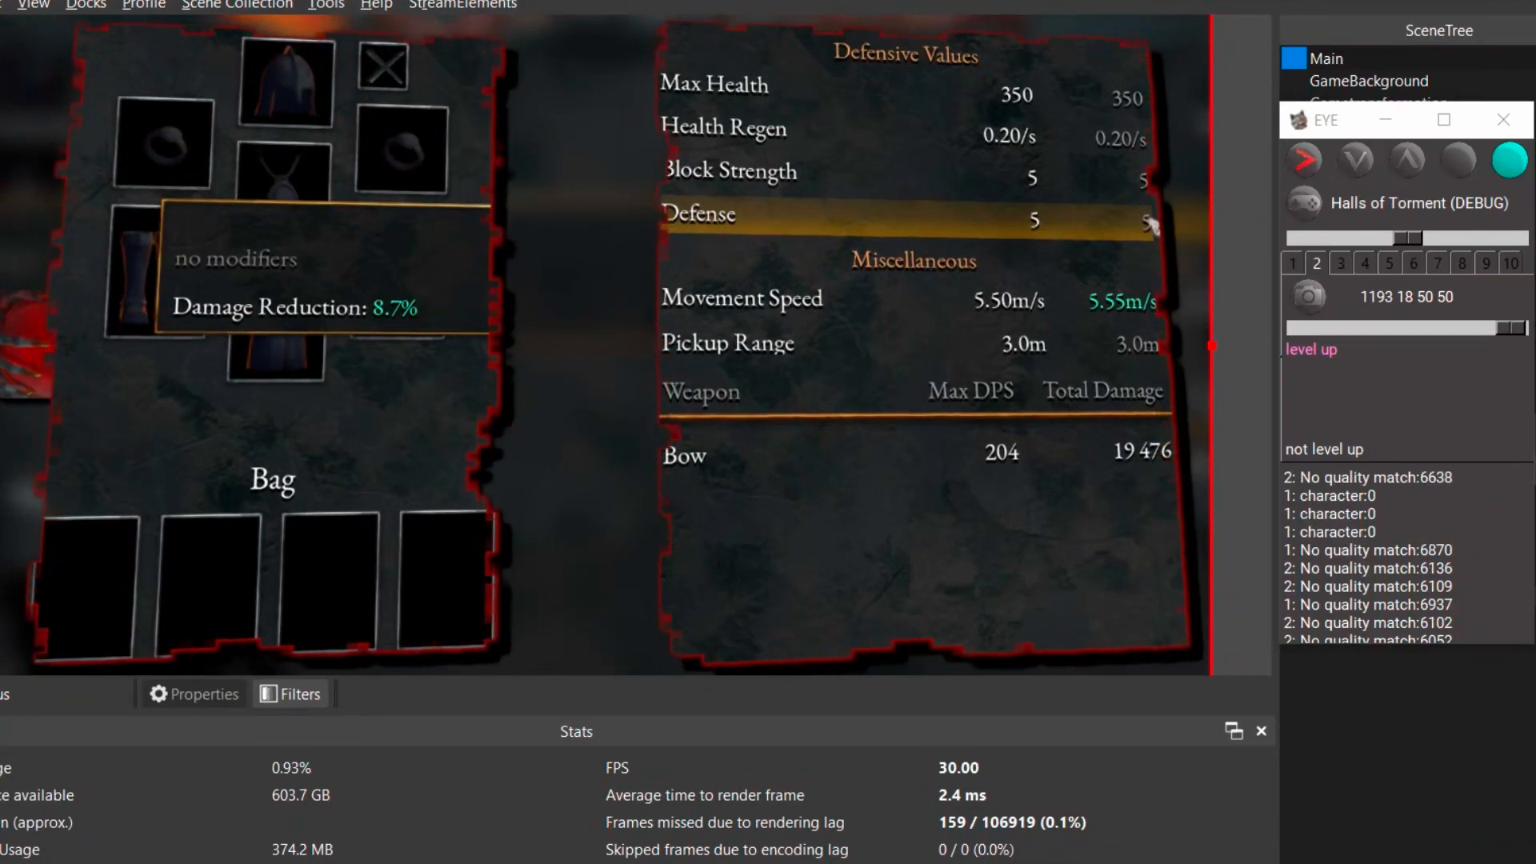